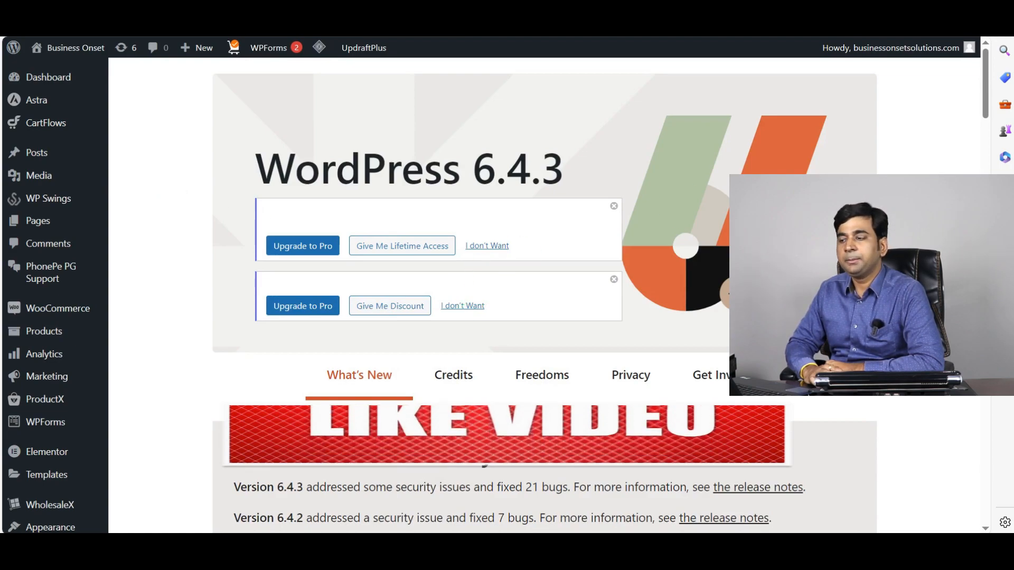
- Look over the store's home page from the promotional banners down to the Featured Products section
mouse_move(14, 50)
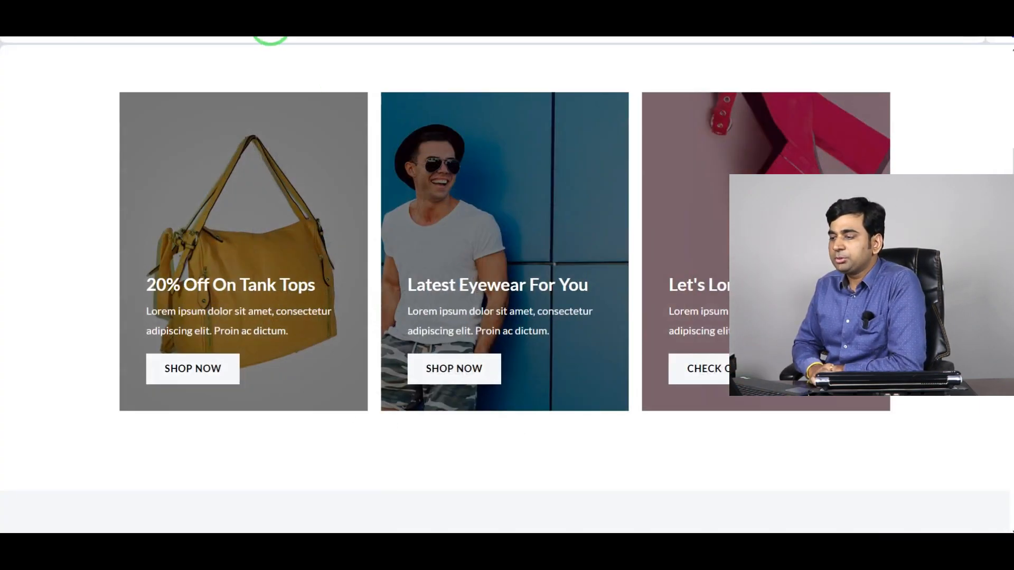
scroll(281, 187, "down", 9)
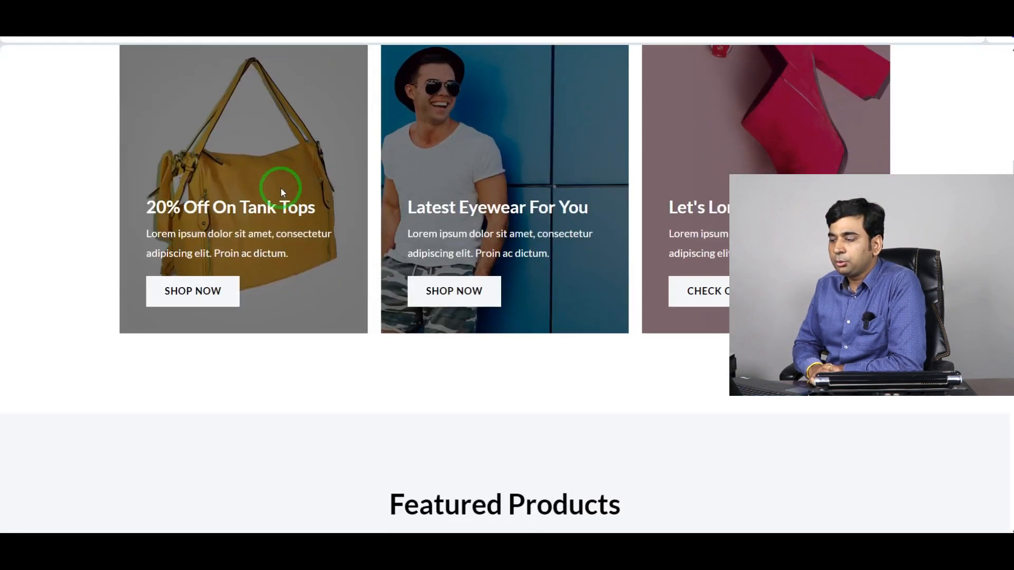
scroll(280, 197, "down", 4)
scroll(285, 185, "up", 4)
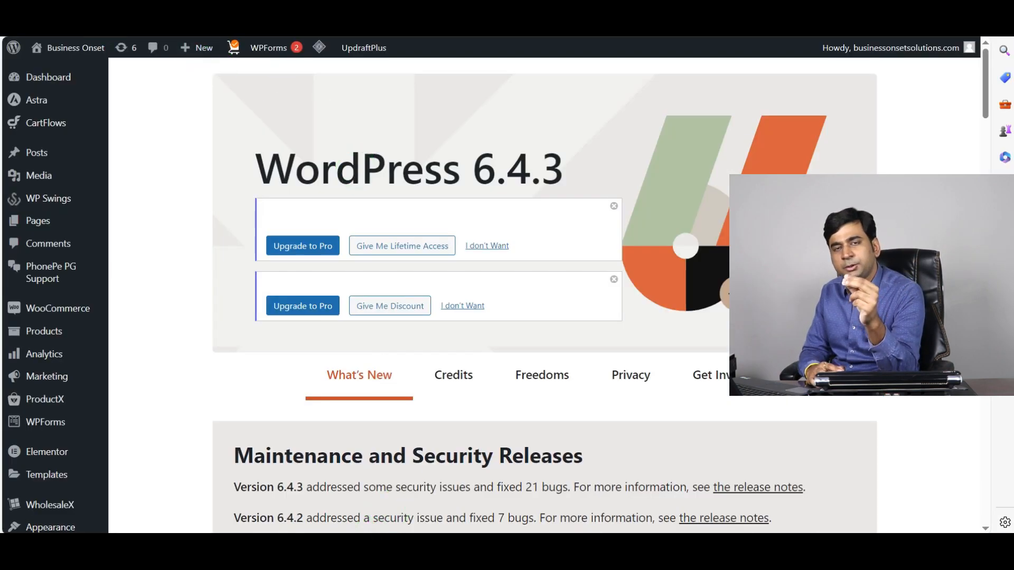
- Open the list of all code snippets in the WordPress admin and review the existing entries
mouse_move(14, 47)
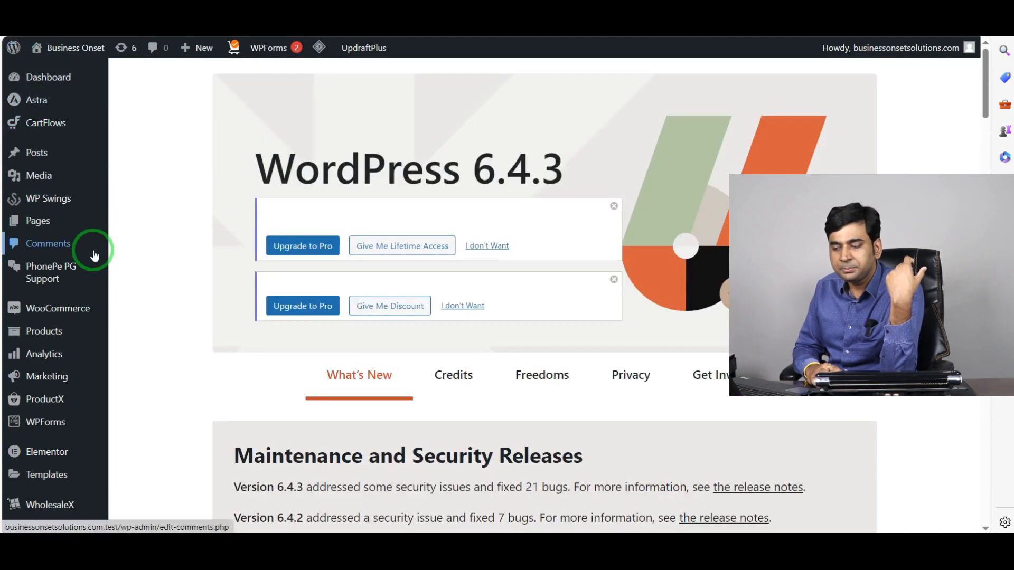
mouse_move(39, 169)
scroll(40, 169, "down", 5)
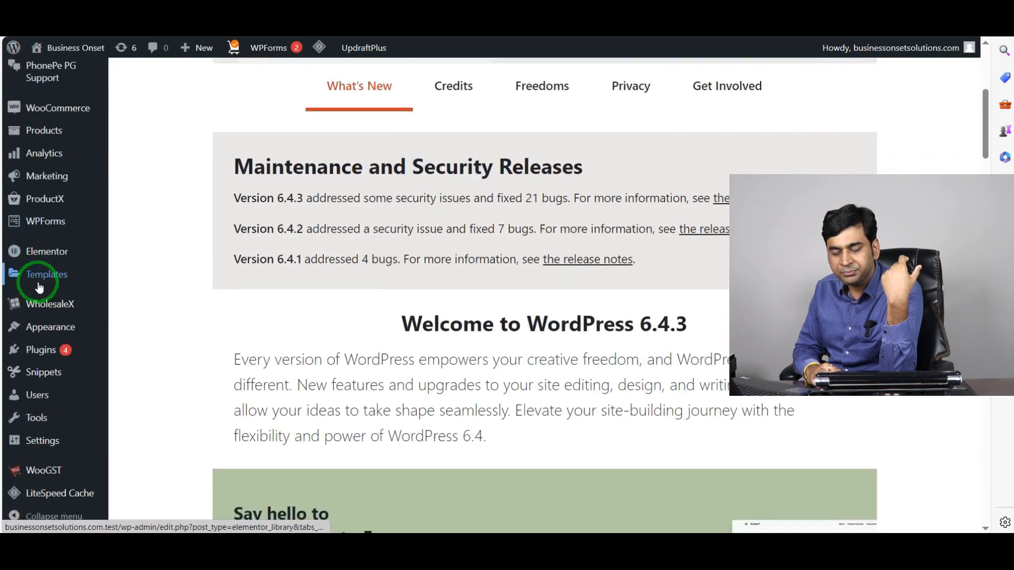
mouse_move(45, 376)
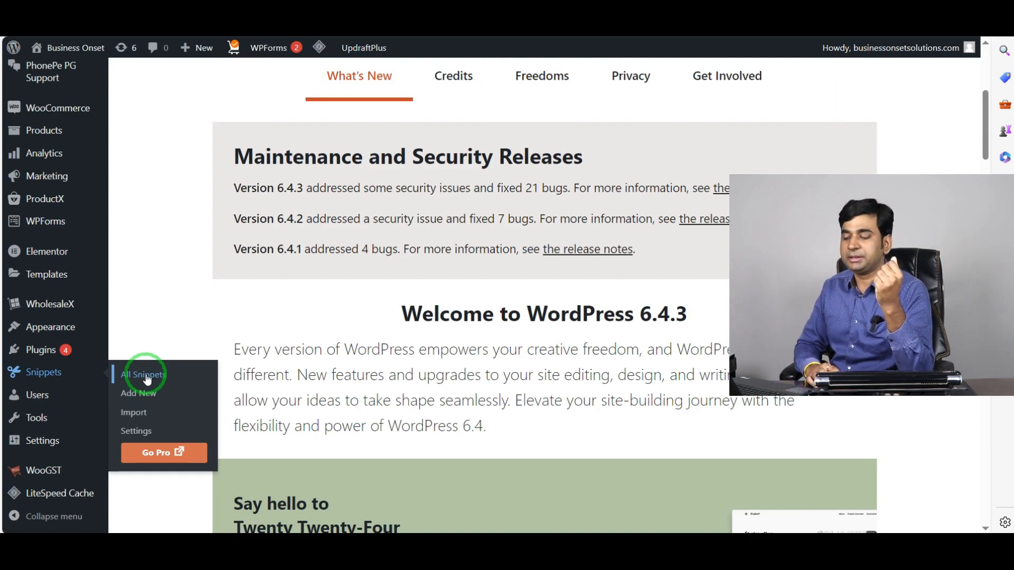
scroll(142, 374, "down", 5)
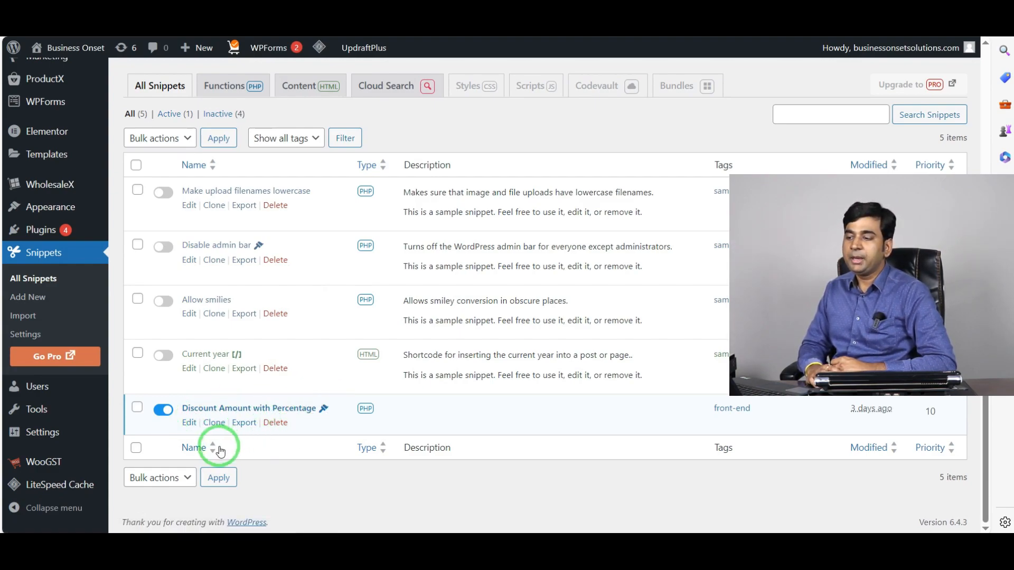
scroll(177, 351, "up", 2)
scroll(188, 295, "down", 1)
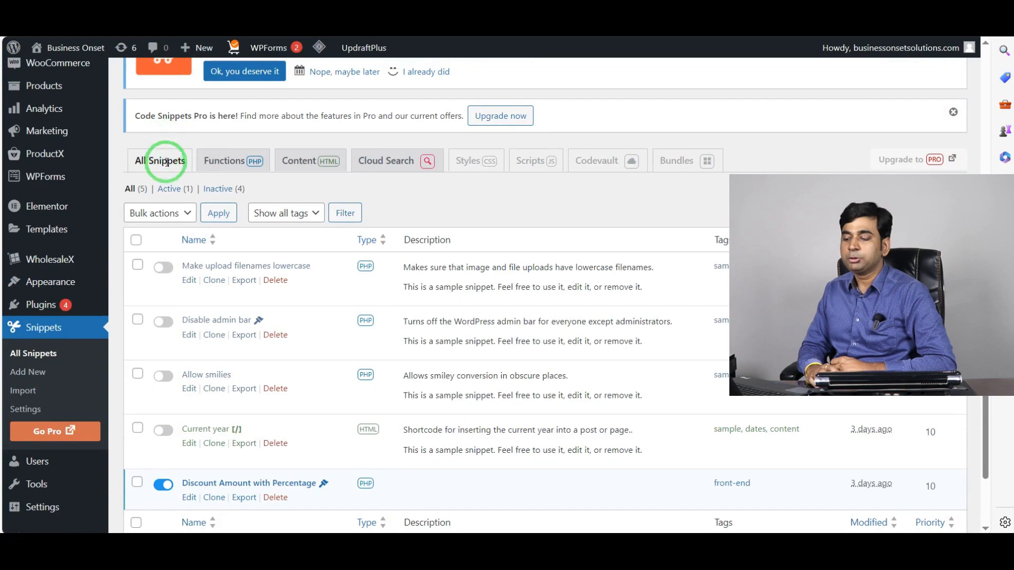
scroll(181, 362, "down", 3)
scroll(188, 436, "up", 3)
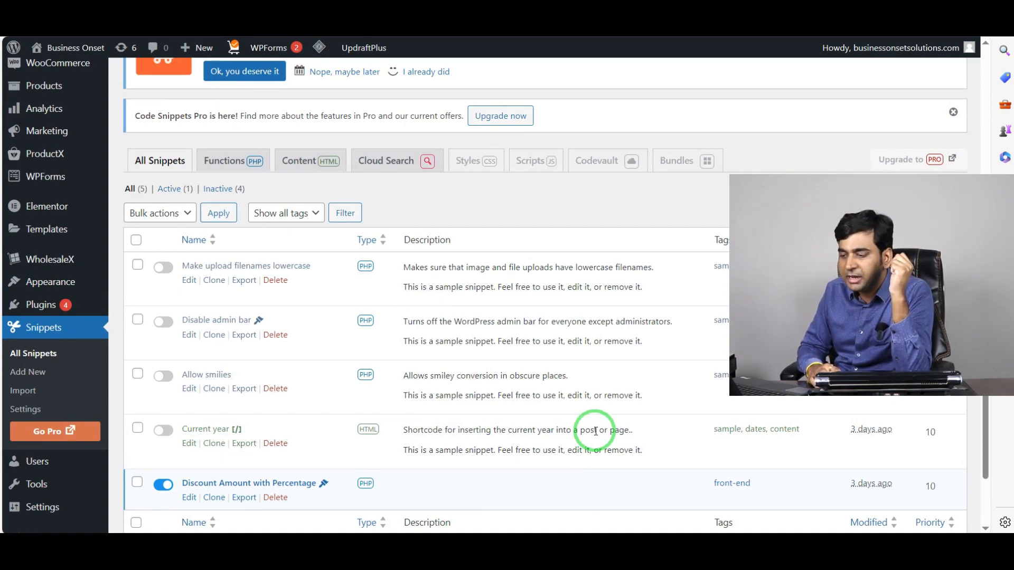
- Start a new snippet and bring its PHP functions code area into view
left_click(20, 372)
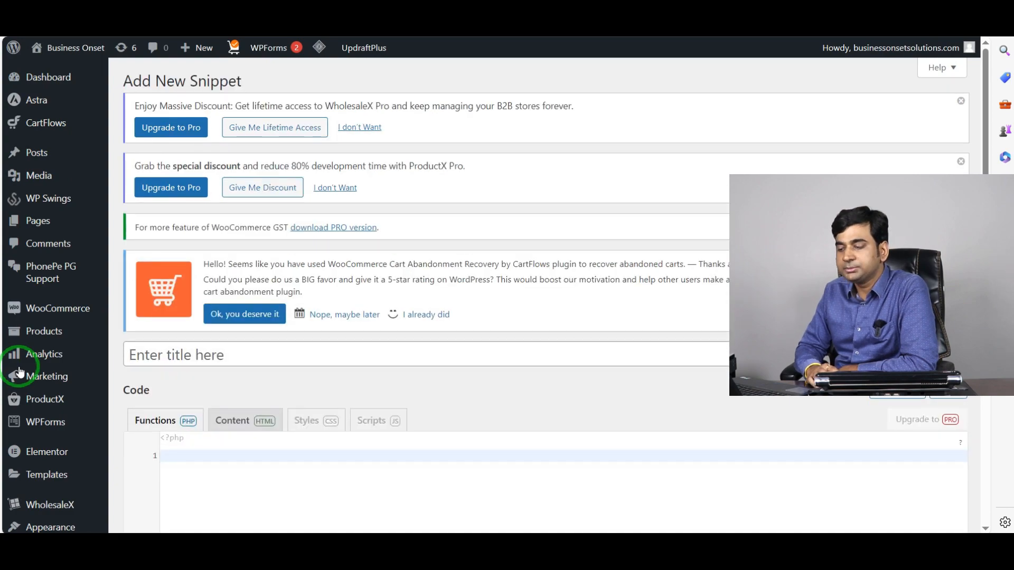
scroll(310, 310, "down", 4)
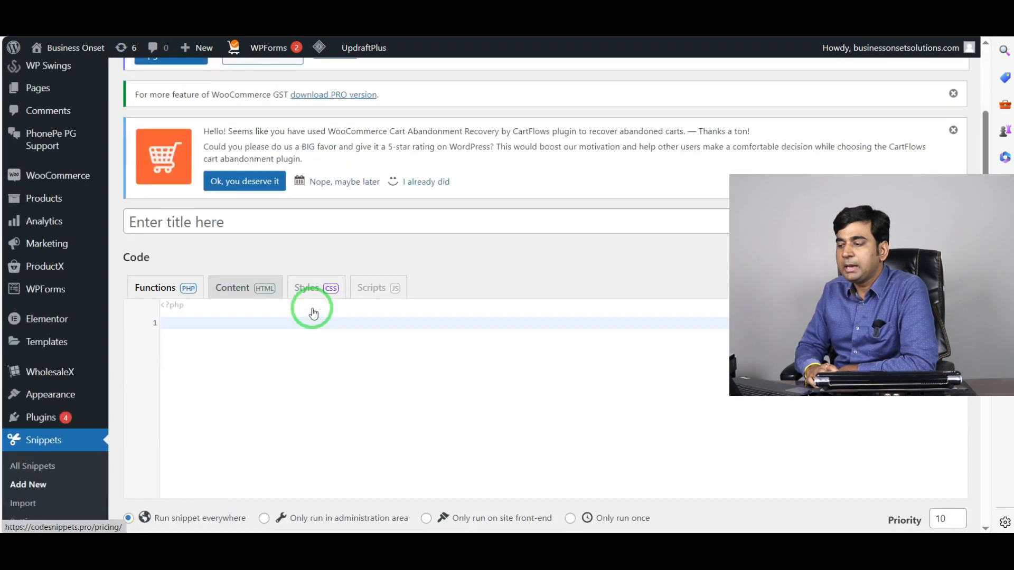
scroll(269, 296, "up", 1)
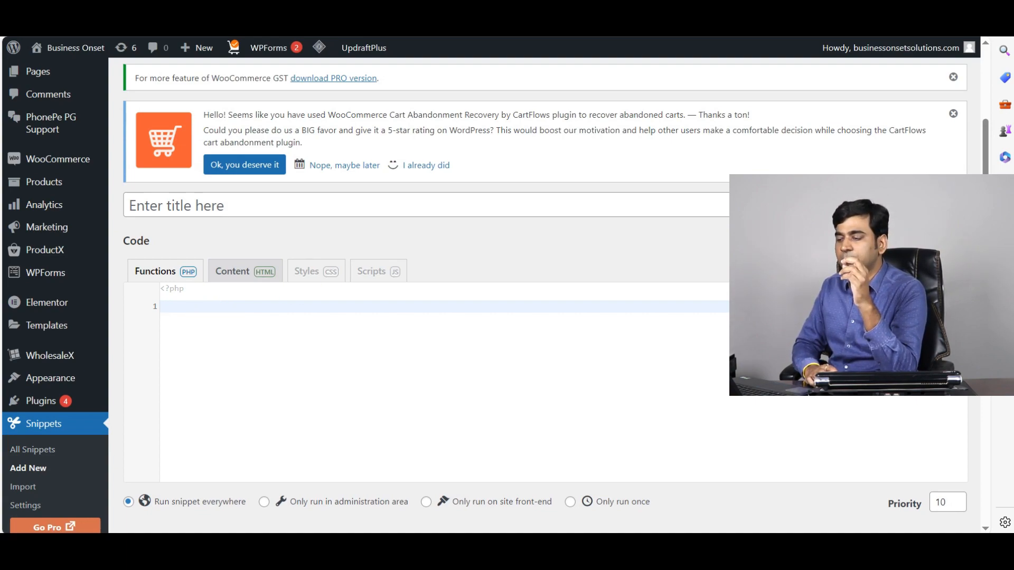
- Switch to the Google Docs document and copy the discount percentage code from the add_filter line to the final closing brace
key("alt+Tab")
scroll(369, 264, "down", 6)
scroll(395, 306, "down", 5)
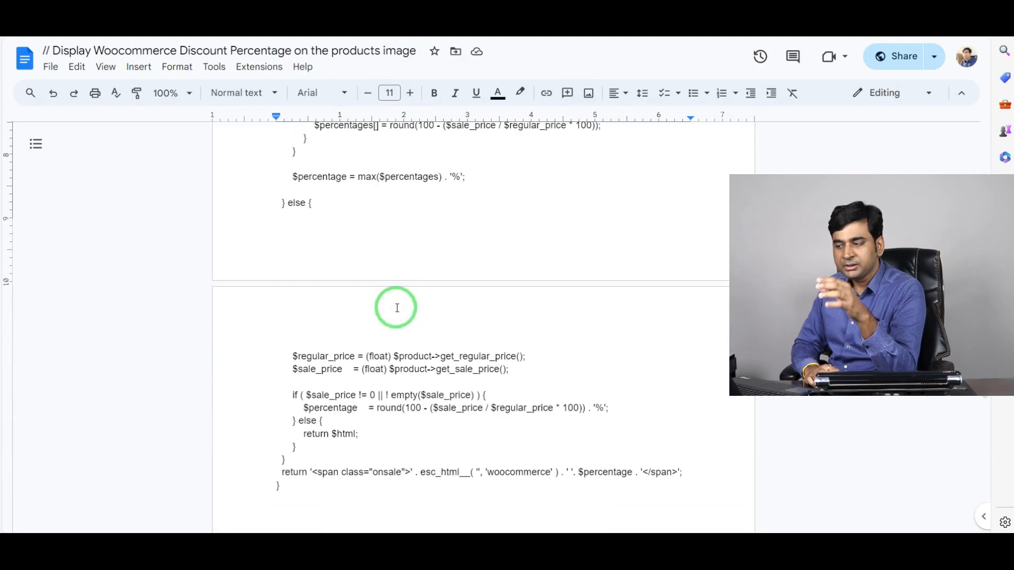
scroll(396, 304, "up", 10)
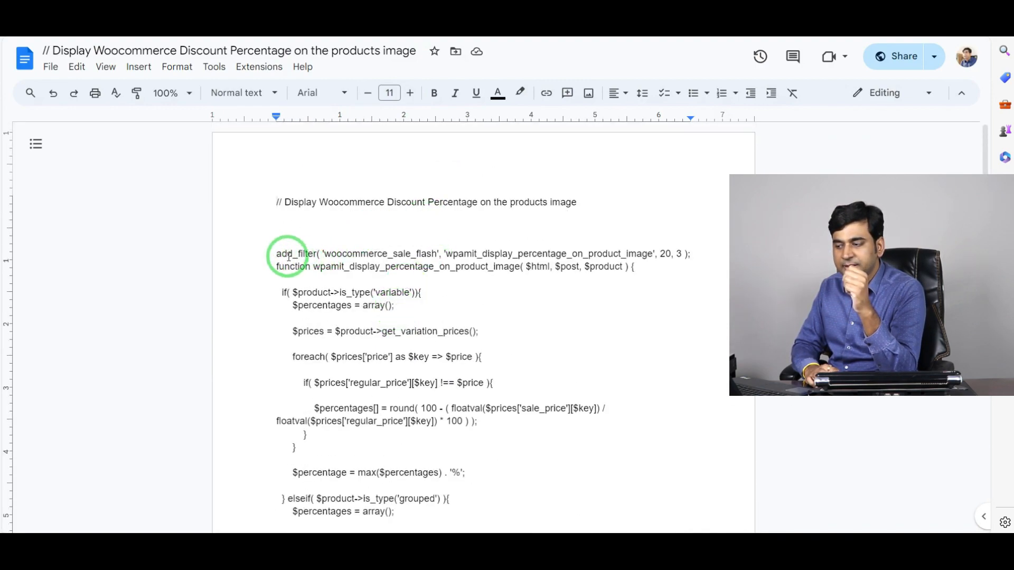
left_click(272, 252)
left_click_drag(299, 259, 374, 457)
scroll(301, 286, "down", 1)
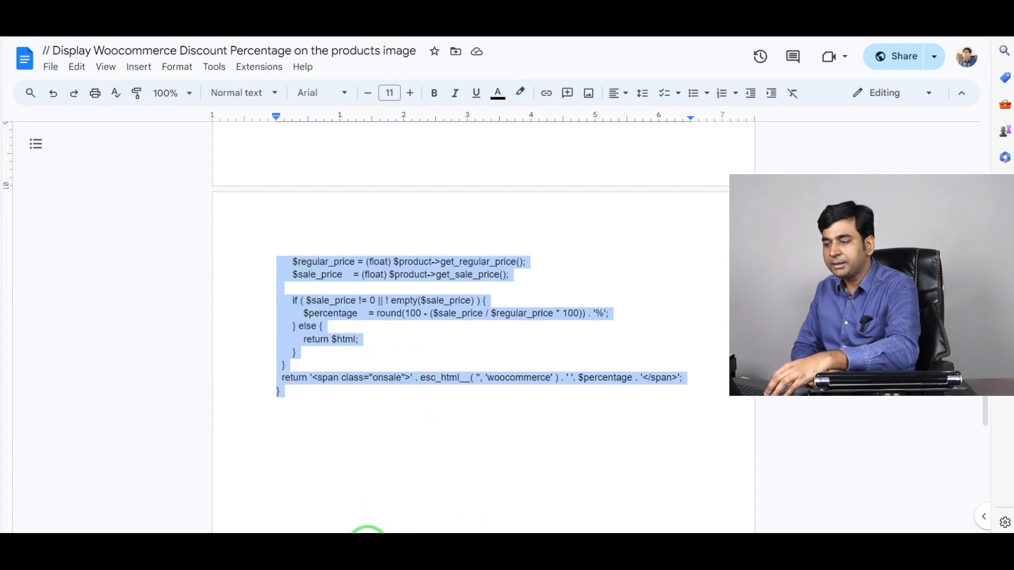
- Return to the new WordPress snippet and paste the copied code into its PHP functions code
left_click(151, 11)
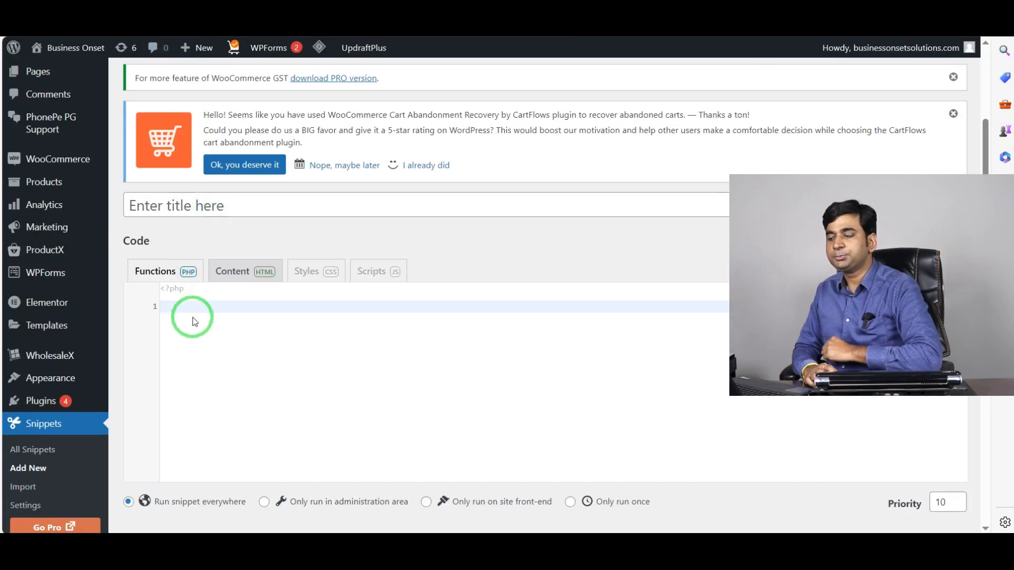
key("ctrl+v")
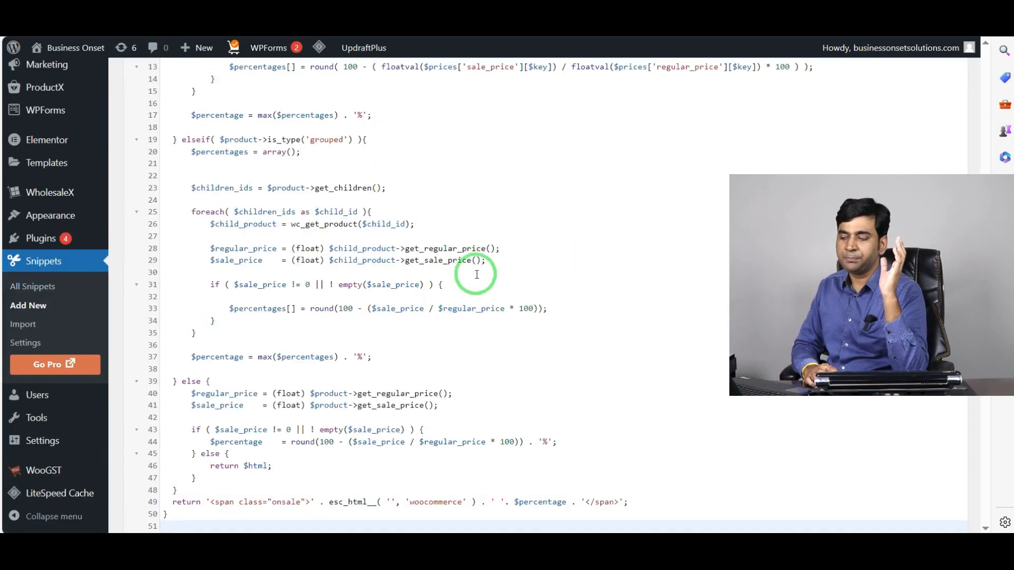
scroll(320, 360, "up", 15)
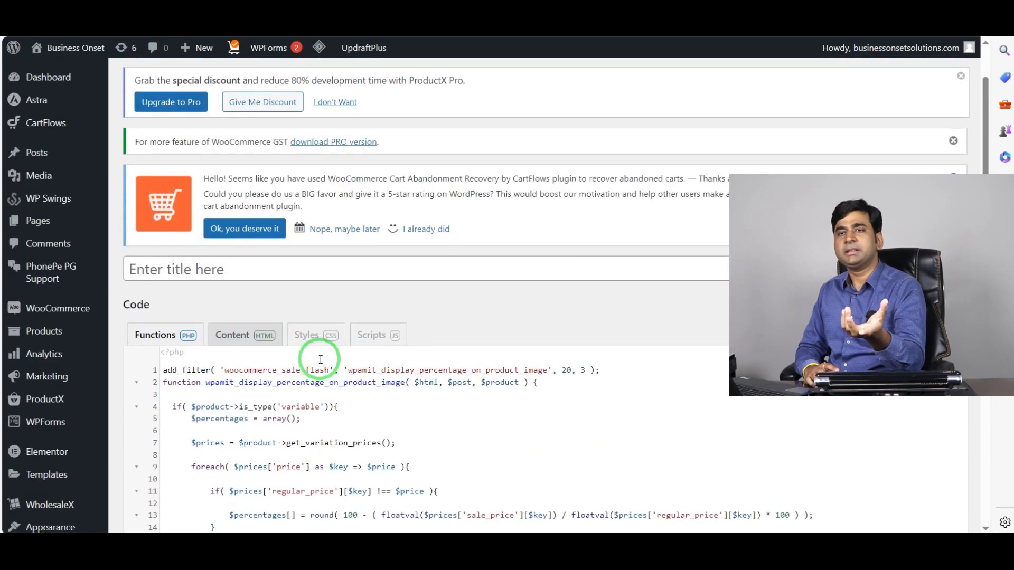
- Title the snippet "Display Woocommerce Discount Percentage on the products image", copying the text from the heading of the Google Docs document
left_click(235, 270)
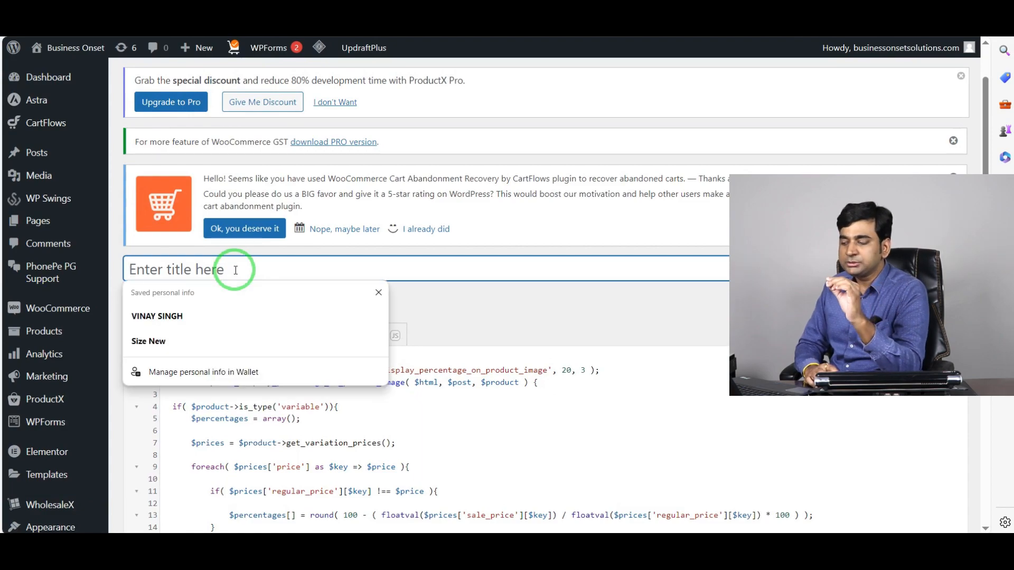
scroll(627, 366, "down", 3)
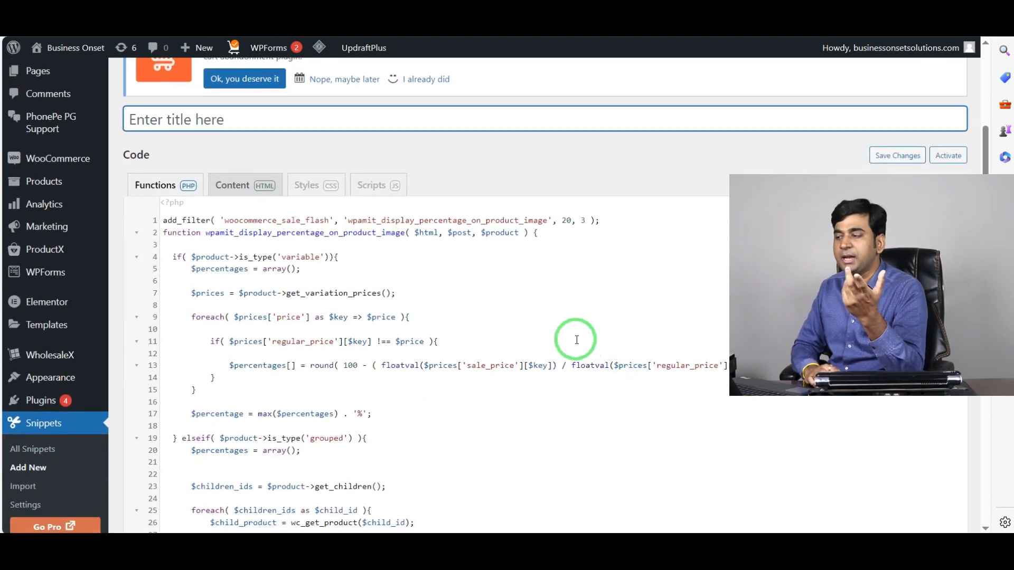
scroll(577, 339, "up", 3)
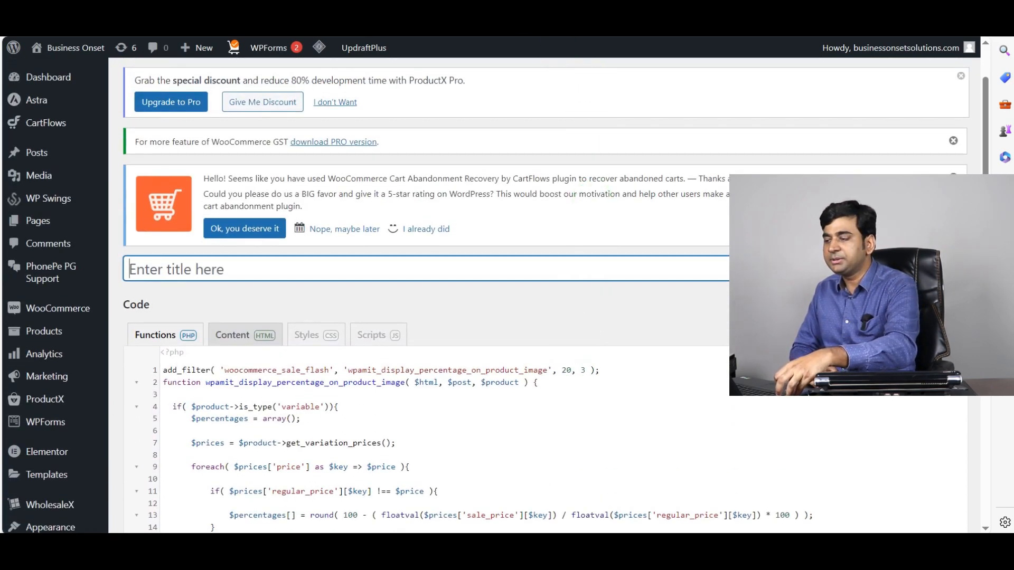
left_click(478, 19)
scroll(405, 222, "up", 10)
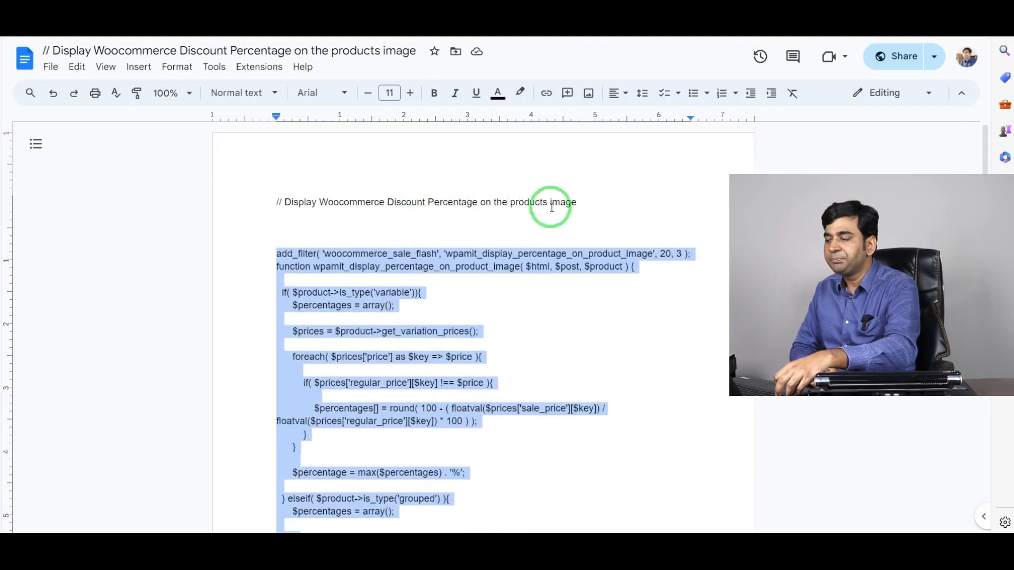
left_click(552, 207)
left_click_drag(589, 204, 287, 205)
key("ctrl+c")
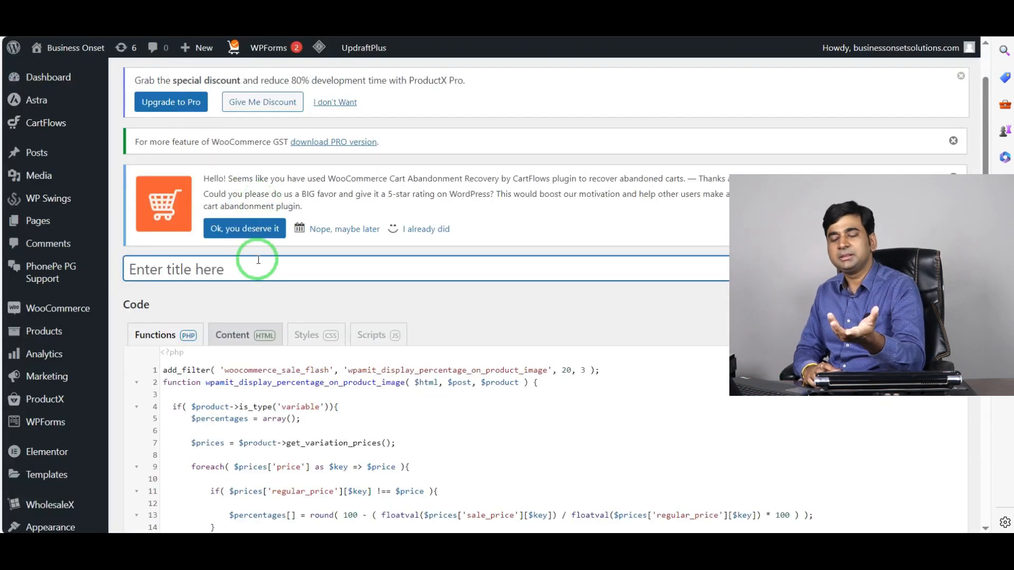
left_click(258, 259)
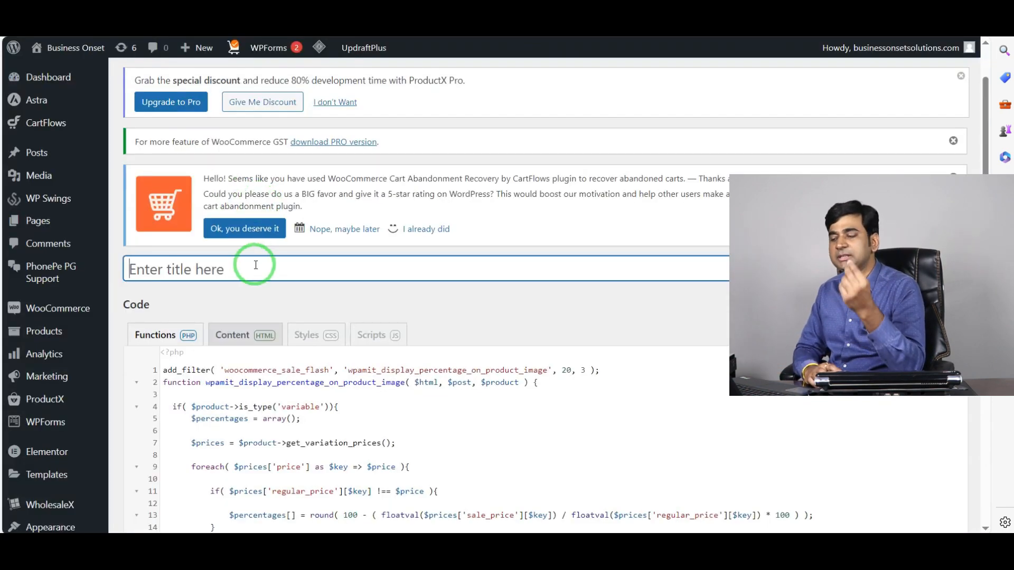
key("ctrl+v")
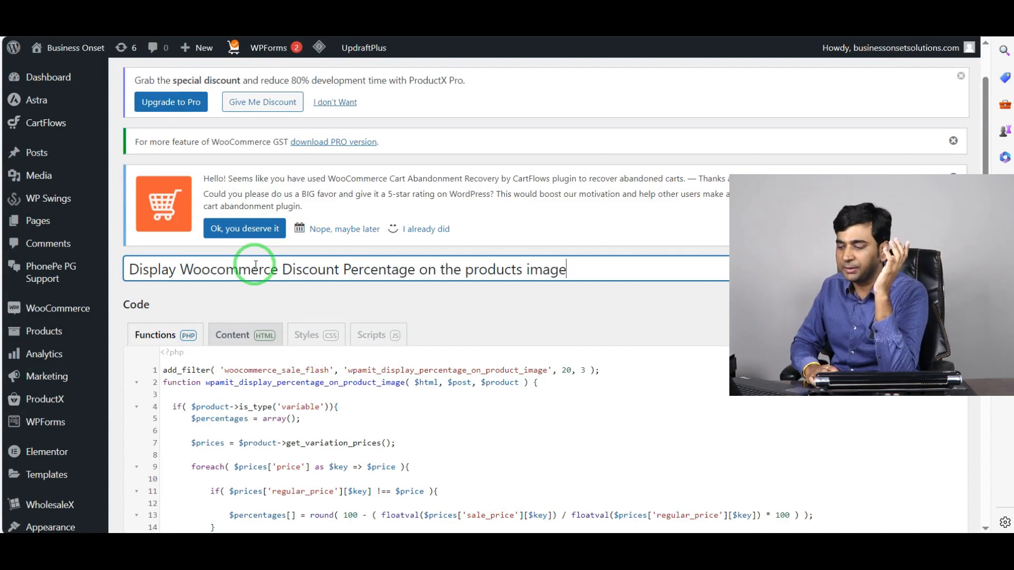
- Set the snippet to run only on the site front-end, leave description and tags empty, and save and activate it
scroll(433, 273, "down", 15)
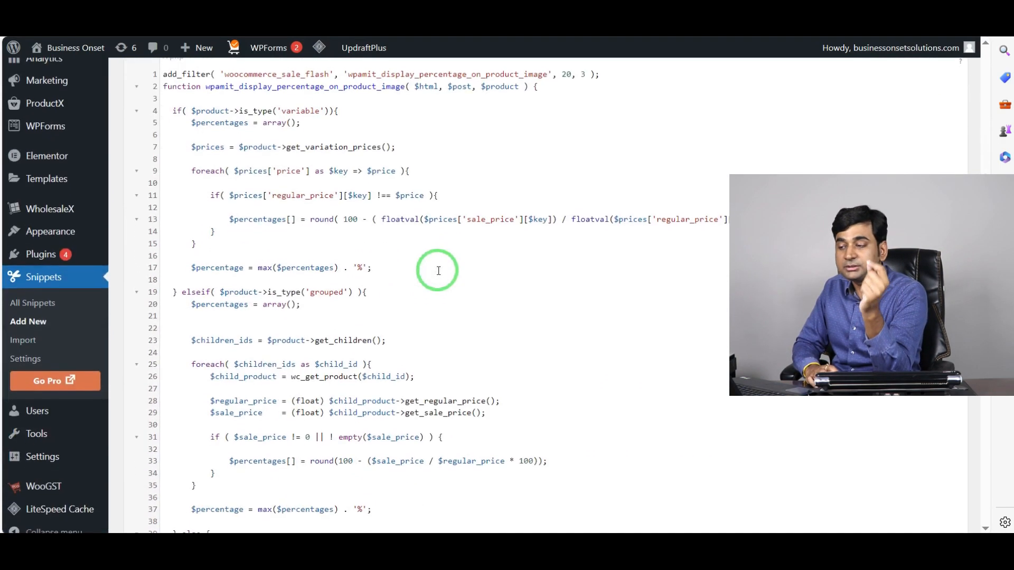
scroll(437, 272, "up", 1)
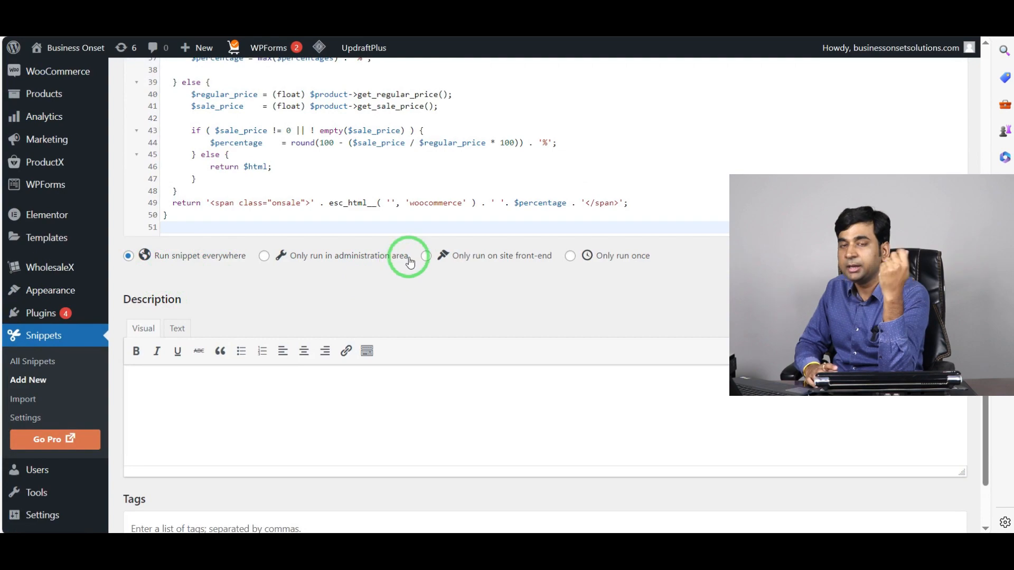
left_click(426, 257)
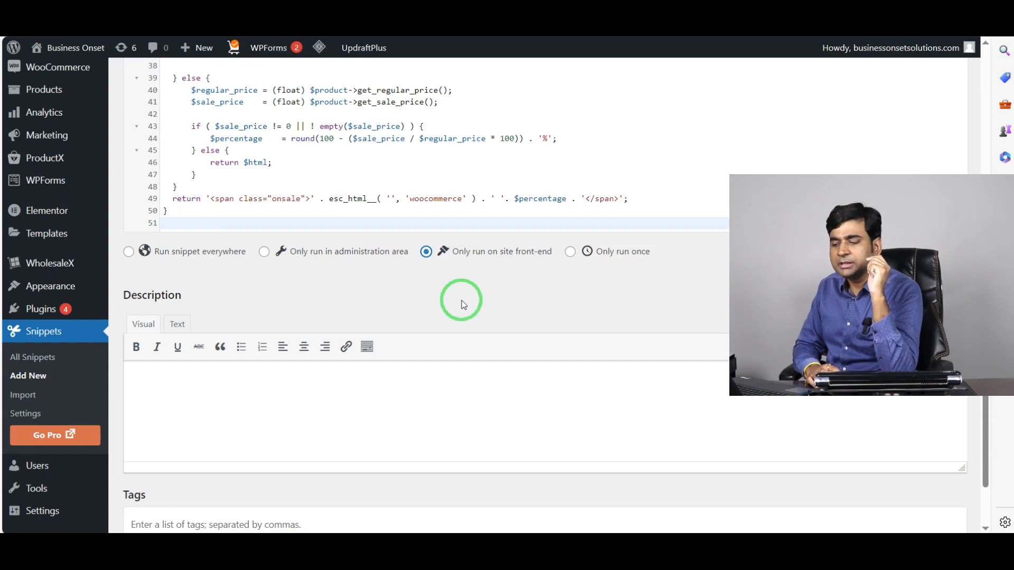
scroll(462, 300, "down", 2)
left_click(237, 292)
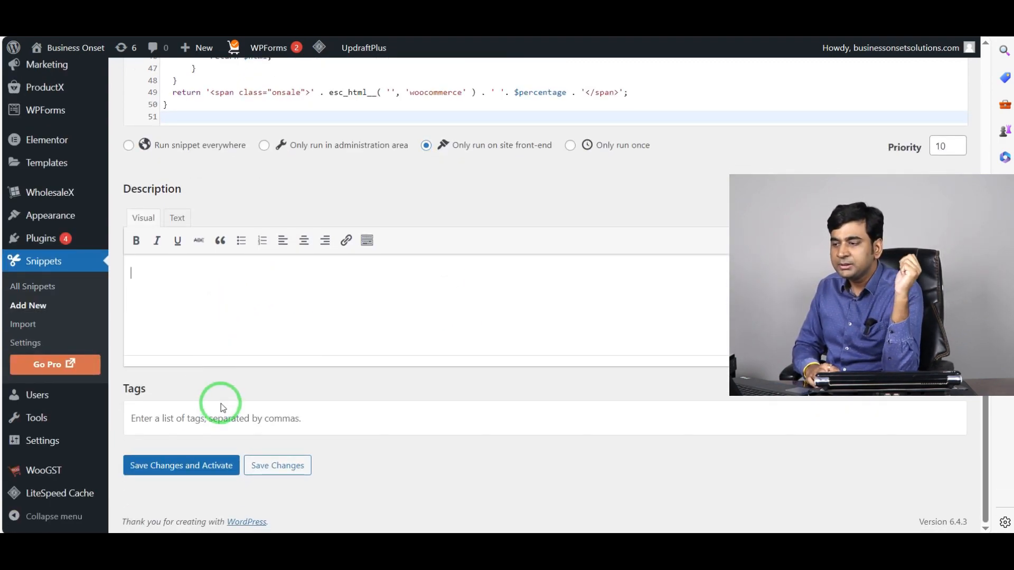
left_click(189, 468)
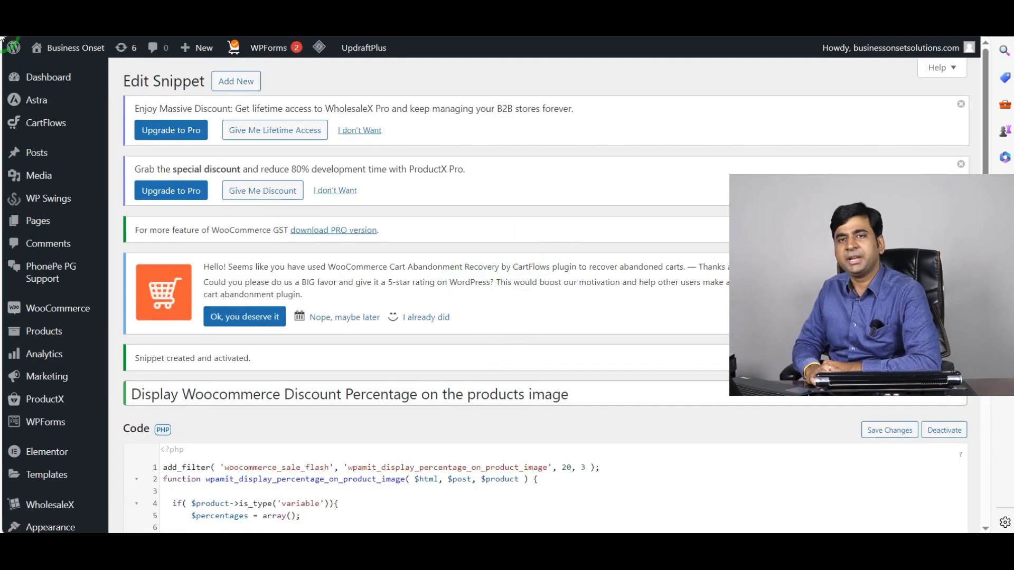
- Open the storefront and check the Featured Products images for discount percentage badges
mouse_move(16, 48)
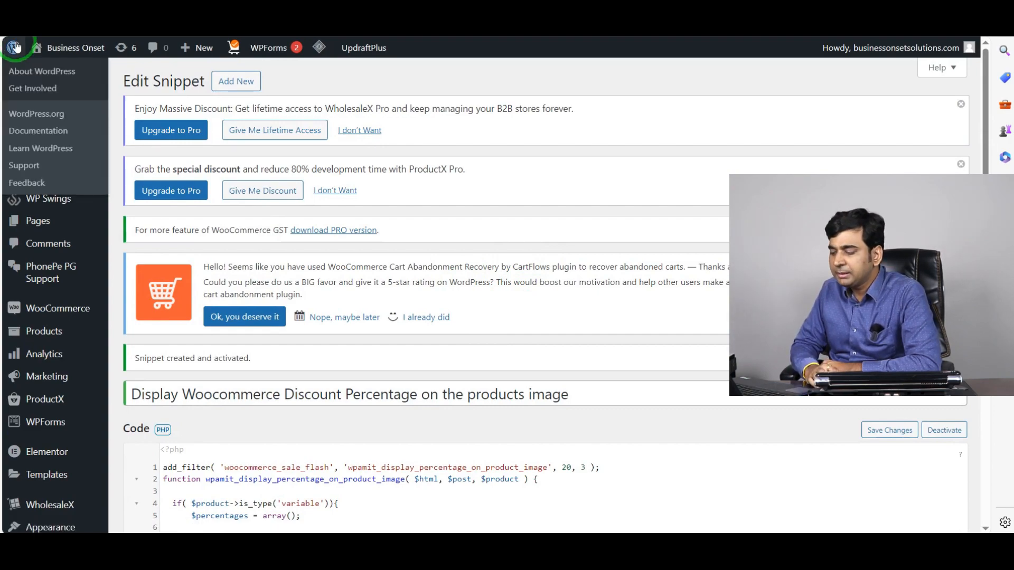
left_click(16, 48)
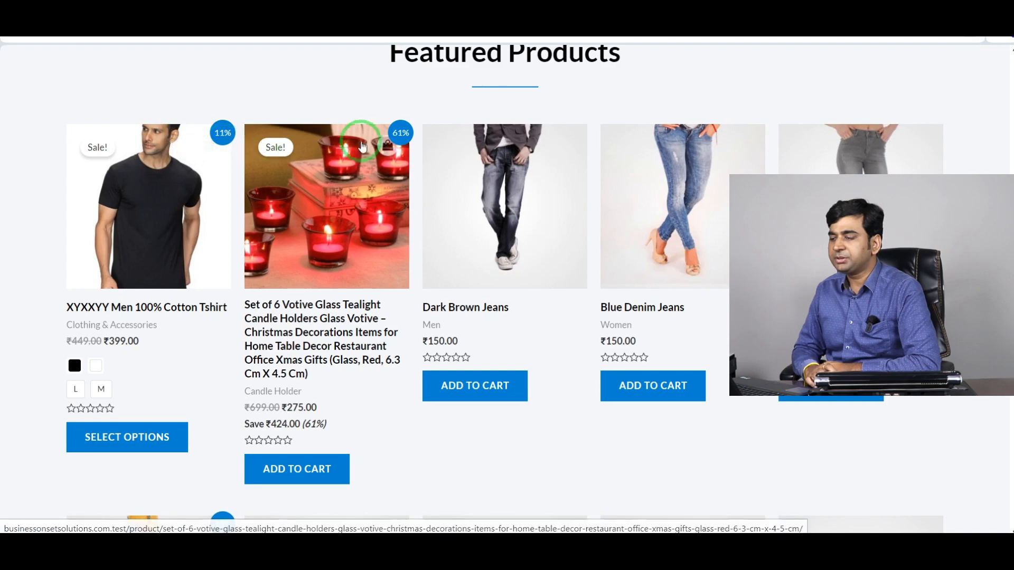
scroll(605, 256, "down", 7)
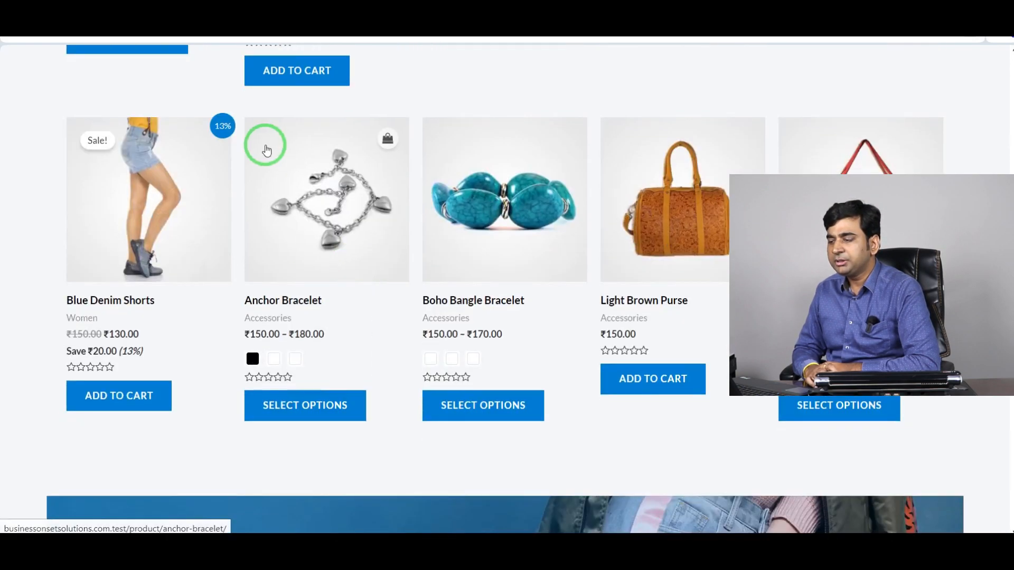
scroll(249, 283, "up", 14)
scroll(349, 317, "down", 6)
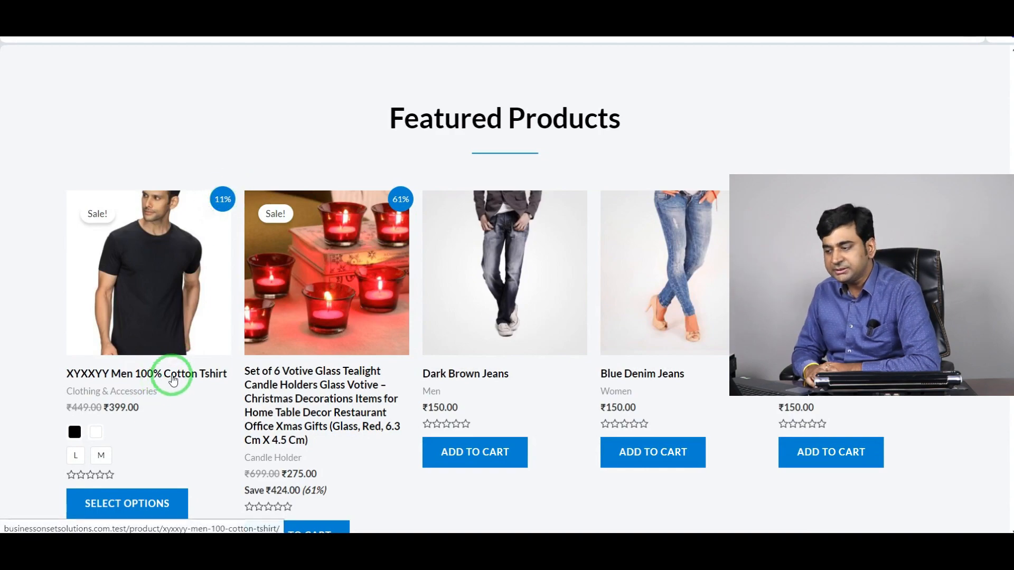
scroll(397, 200, "down", 1)
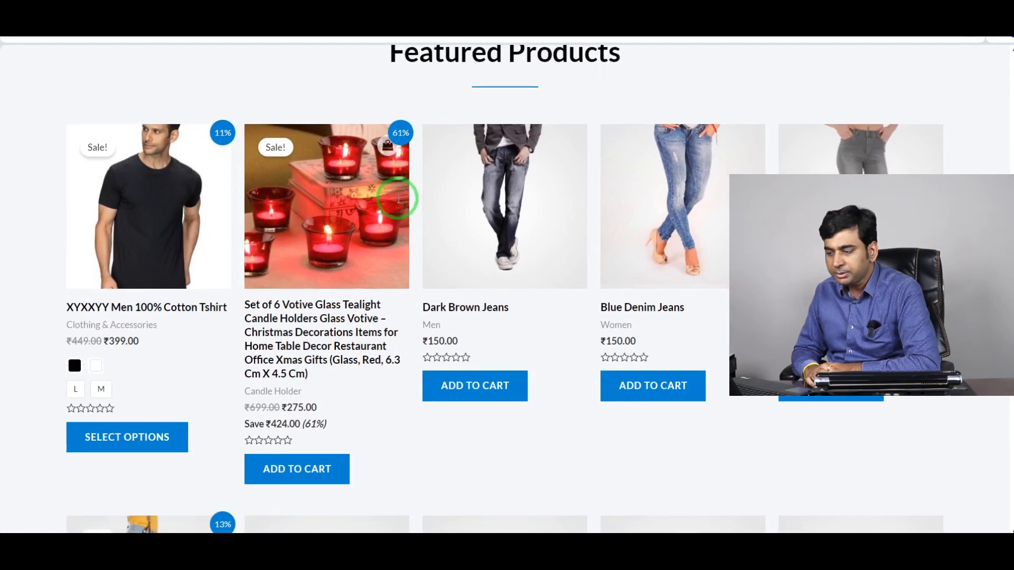
- Compare the candle holder product's discount badge with its savings percentage in the Featured Products list and on its product page
left_click_drag(326, 424, 304, 423)
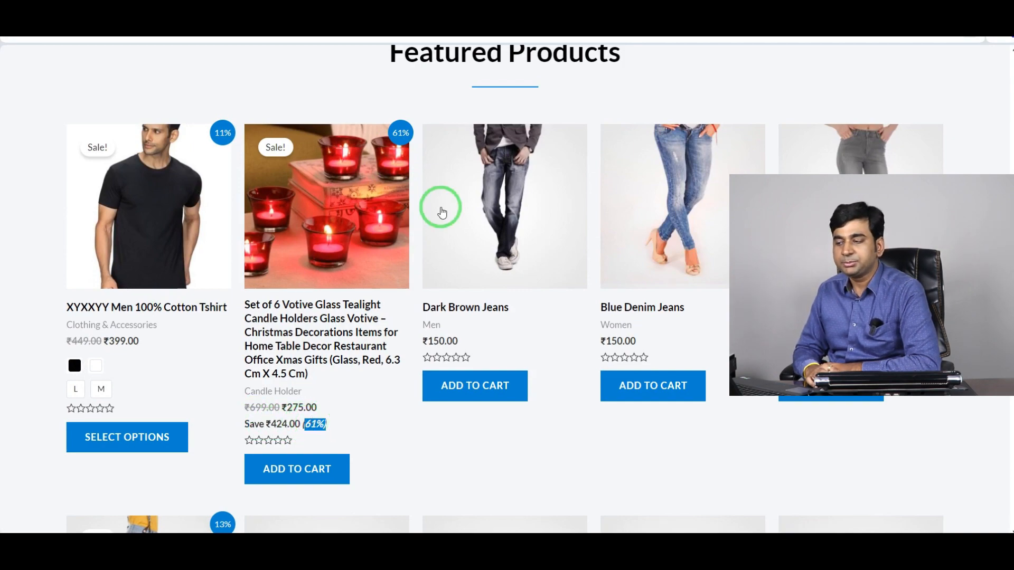
left_click(324, 209)
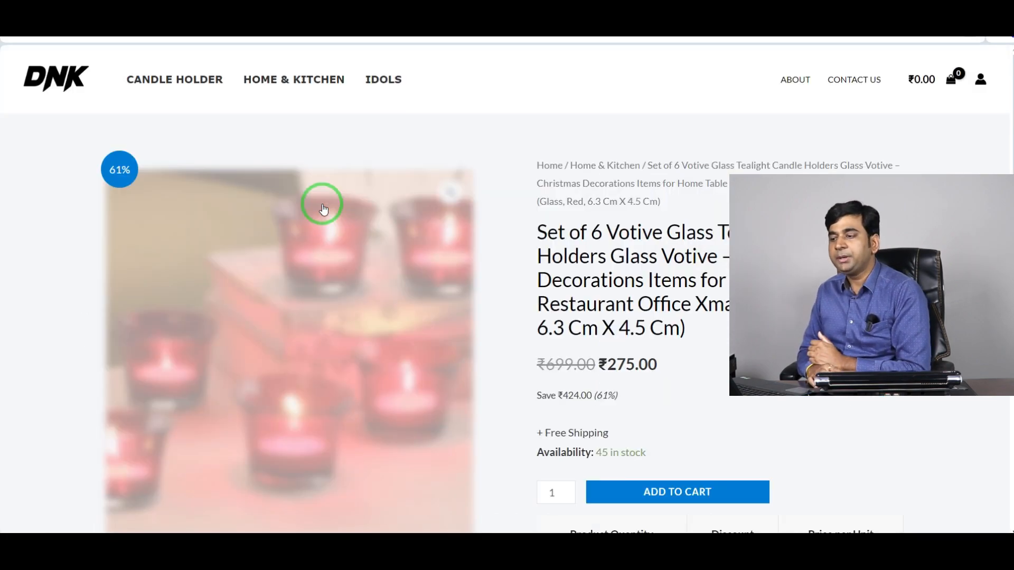
scroll(56, 88, "down", 1)
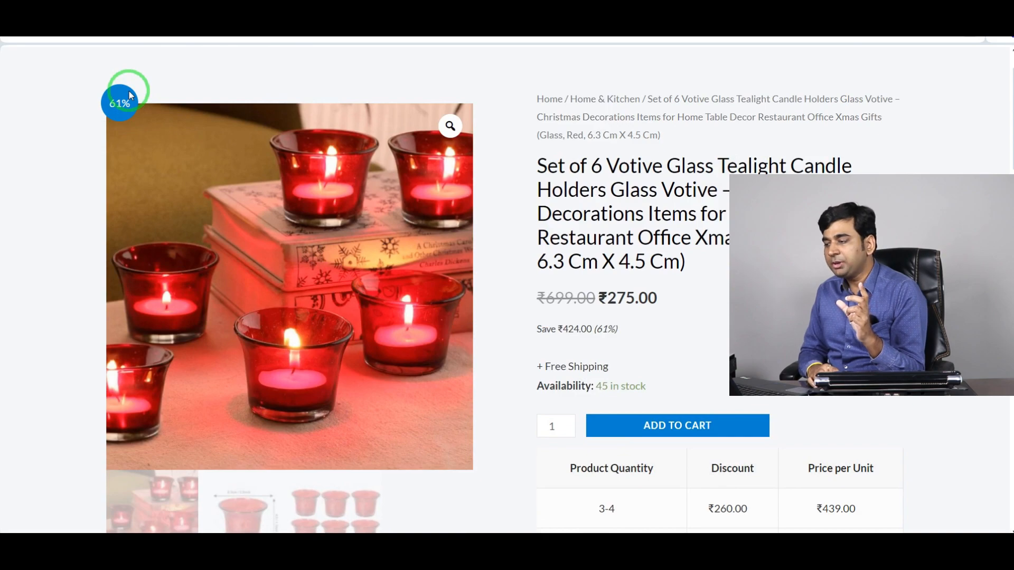
scroll(570, 249, "down", 1)
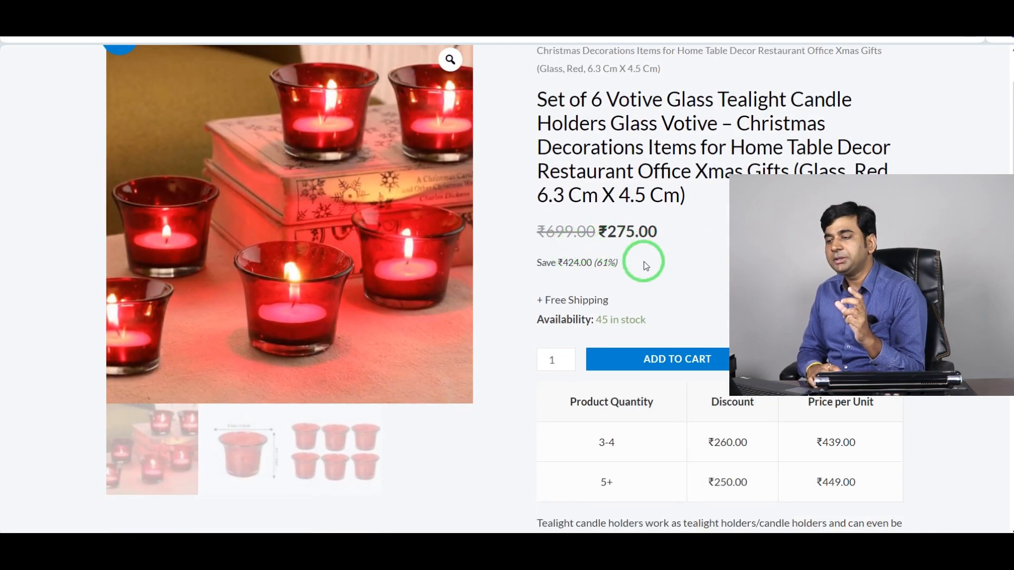
left_click_drag(644, 261, 542, 263)
scroll(45, 117, "up", 2)
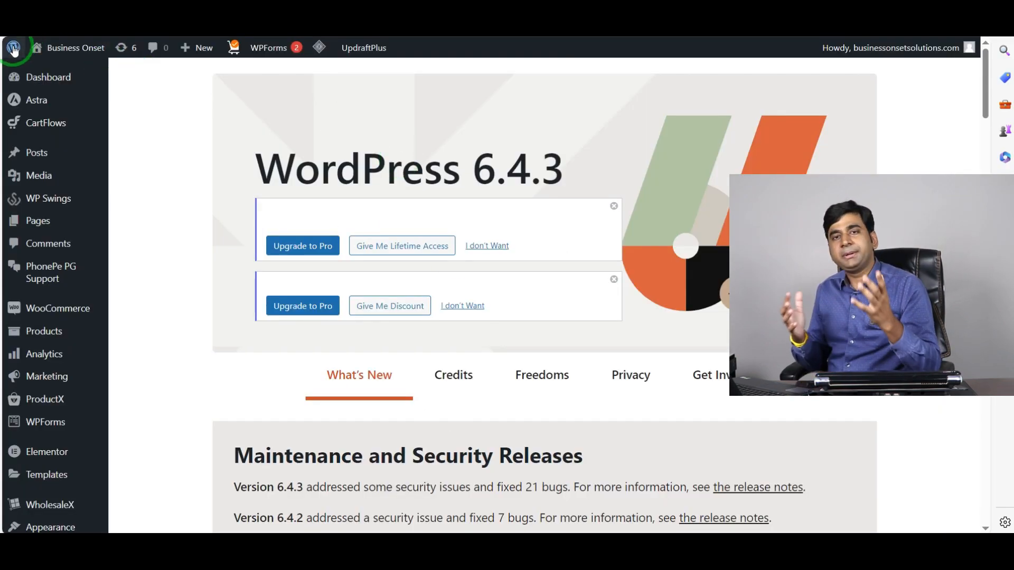
mouse_move(13, 50)
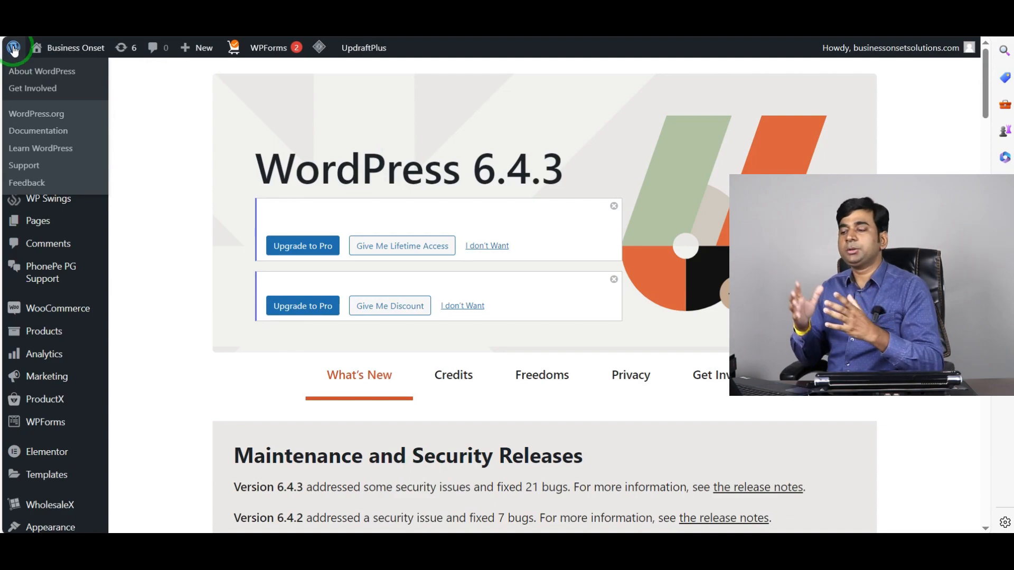
left_click(14, 50)
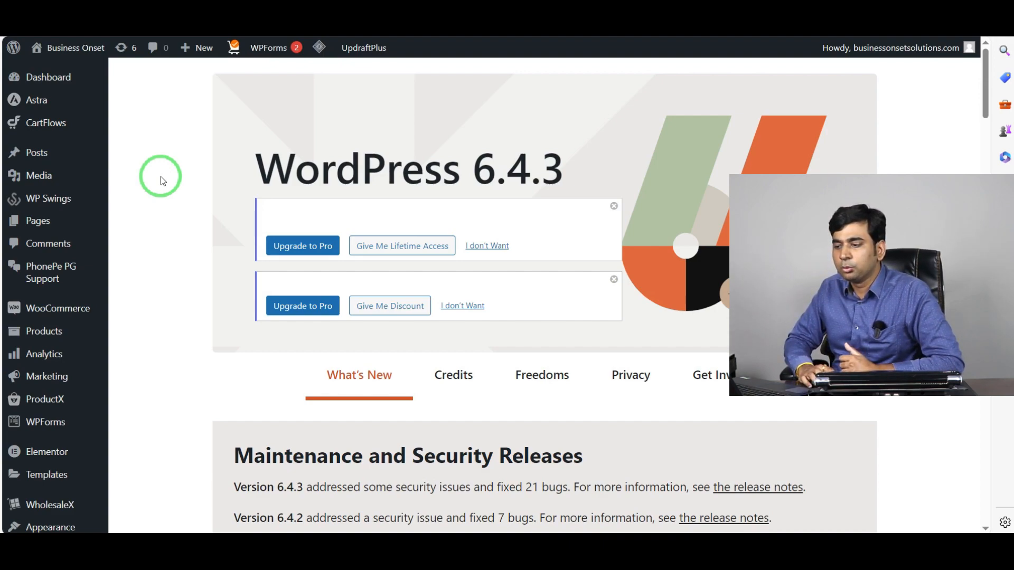
left_click(36, 170)
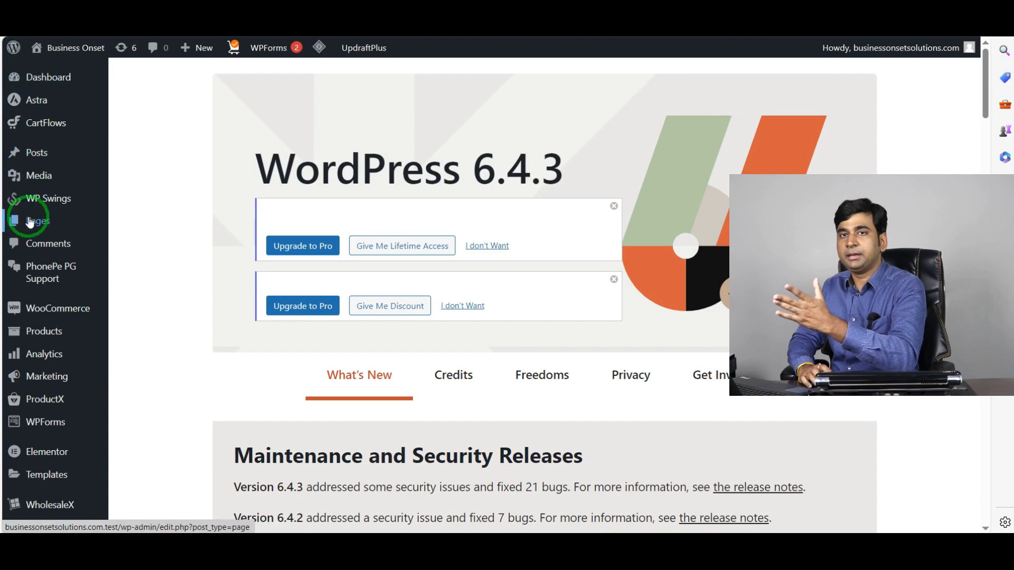
- Create a new WordPress page, dismiss the block editor welcome guide, and title the page "Return & Refund Policy"
mouse_move(37, 227)
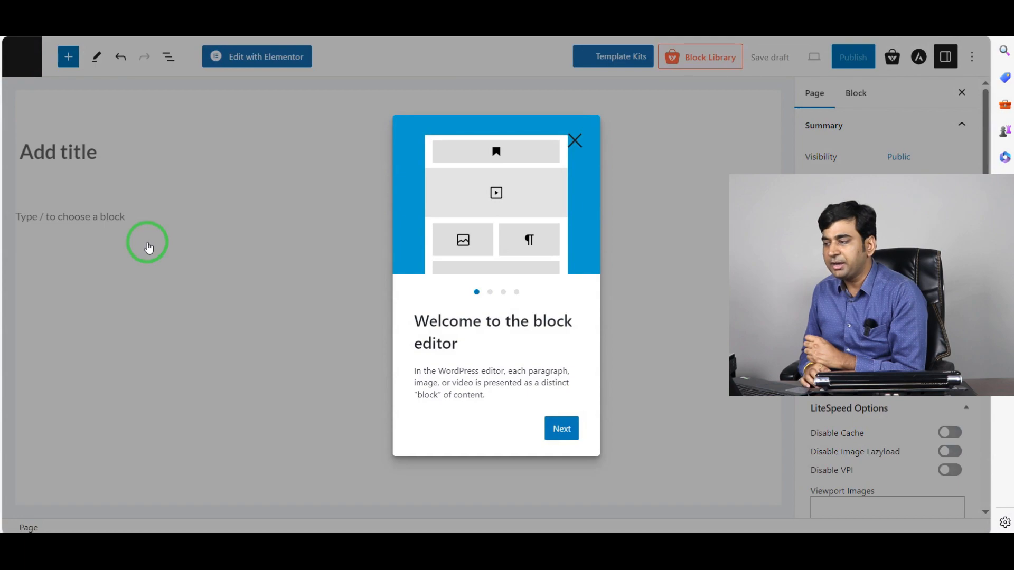
left_click(576, 139)
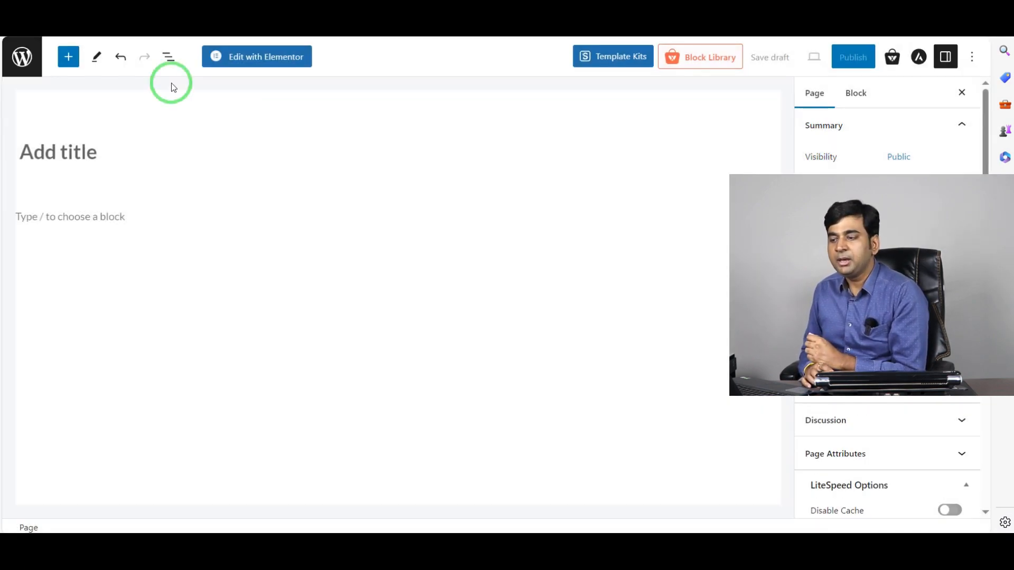
left_click(74, 156)
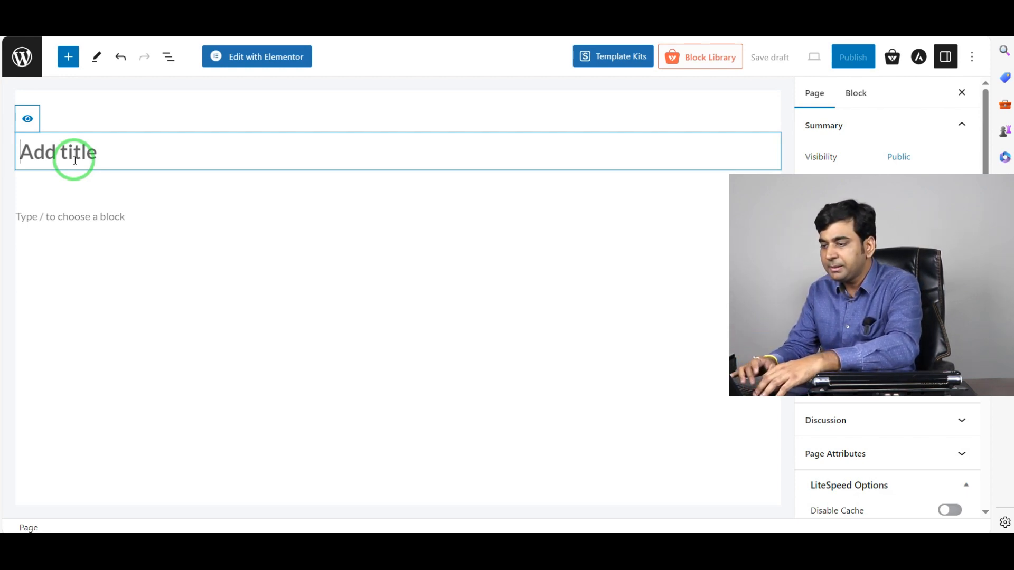
type("Re")
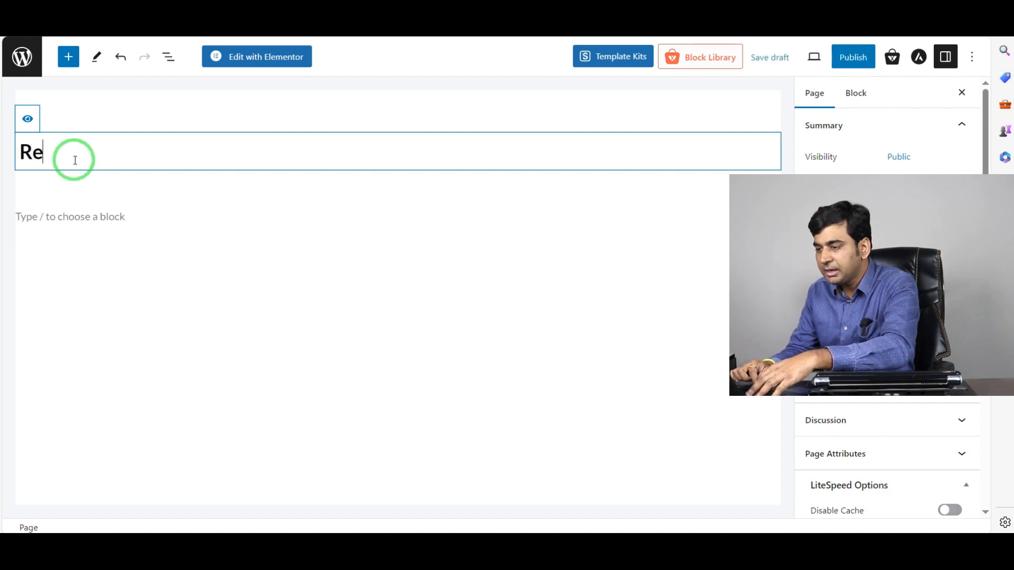
type("turn ")
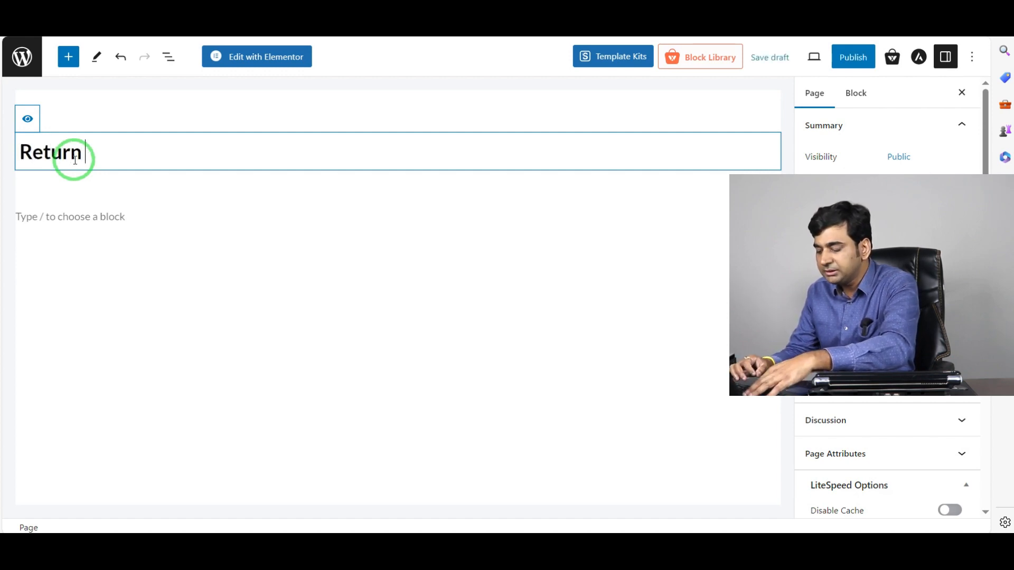
type("& Refund Policy")
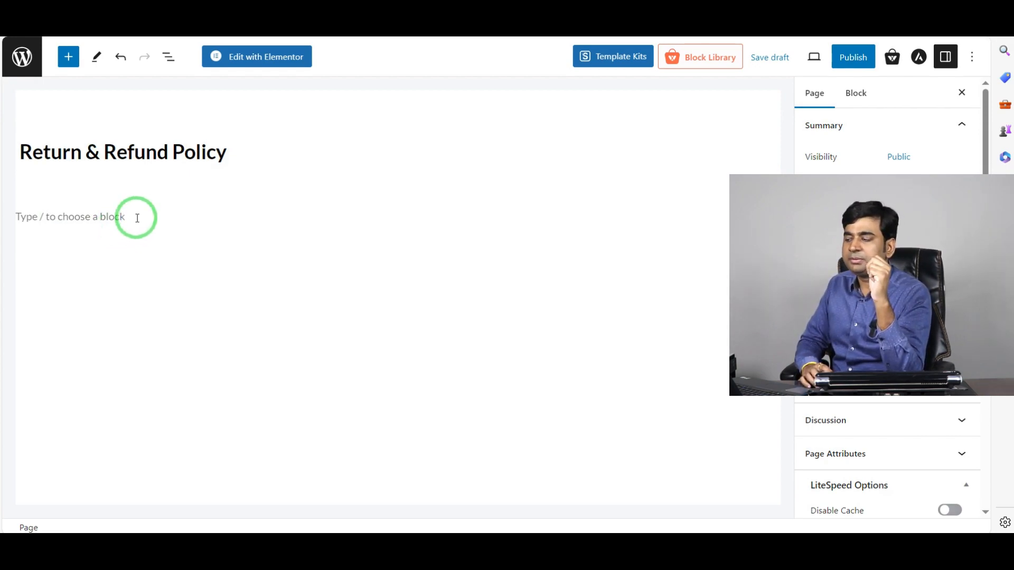
- Copy the page title and use it to search Google for "return & refund policy generator"
left_click(116, 214)
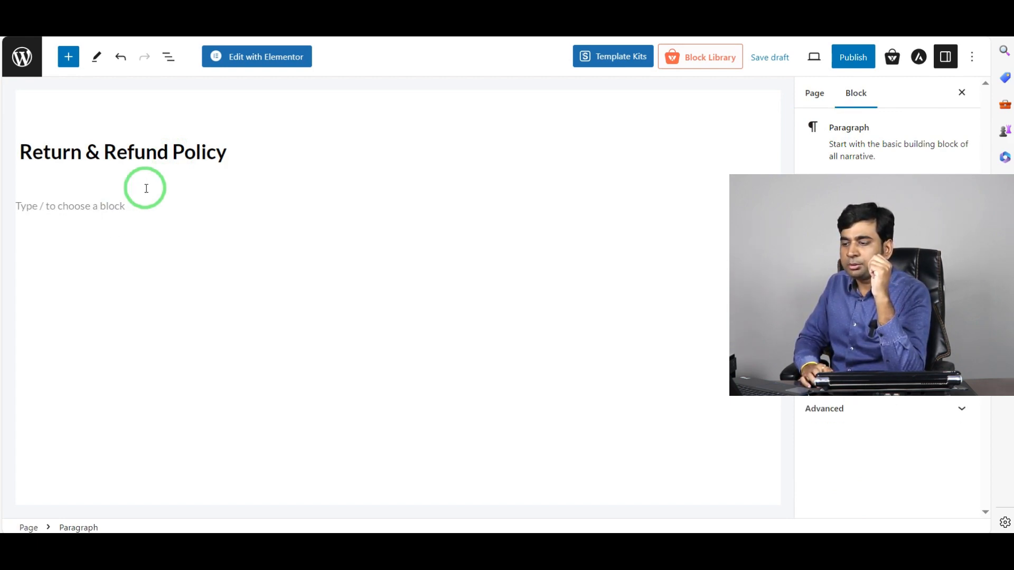
left_click_drag(243, 154, 34, 173)
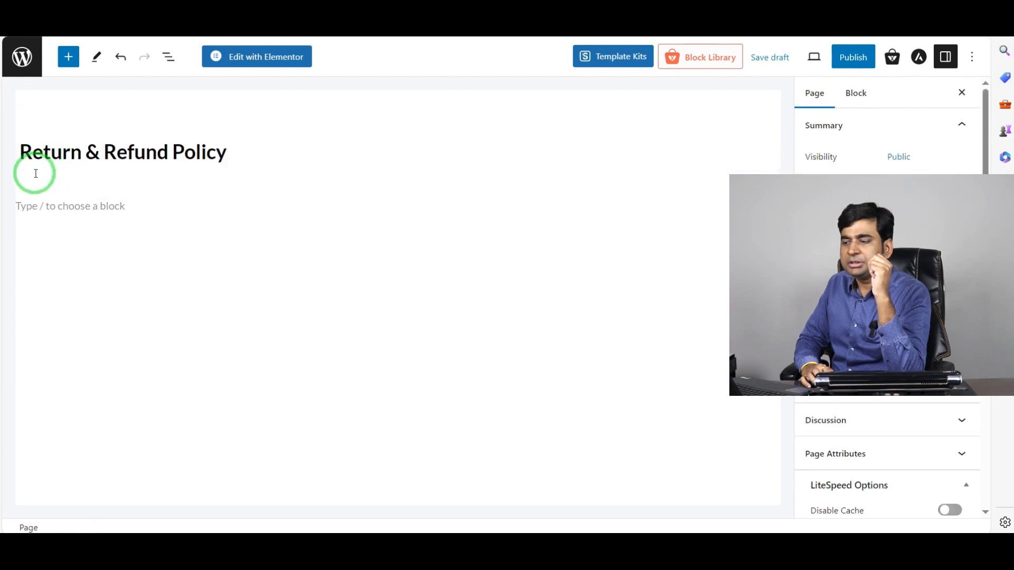
left_click(33, 148)
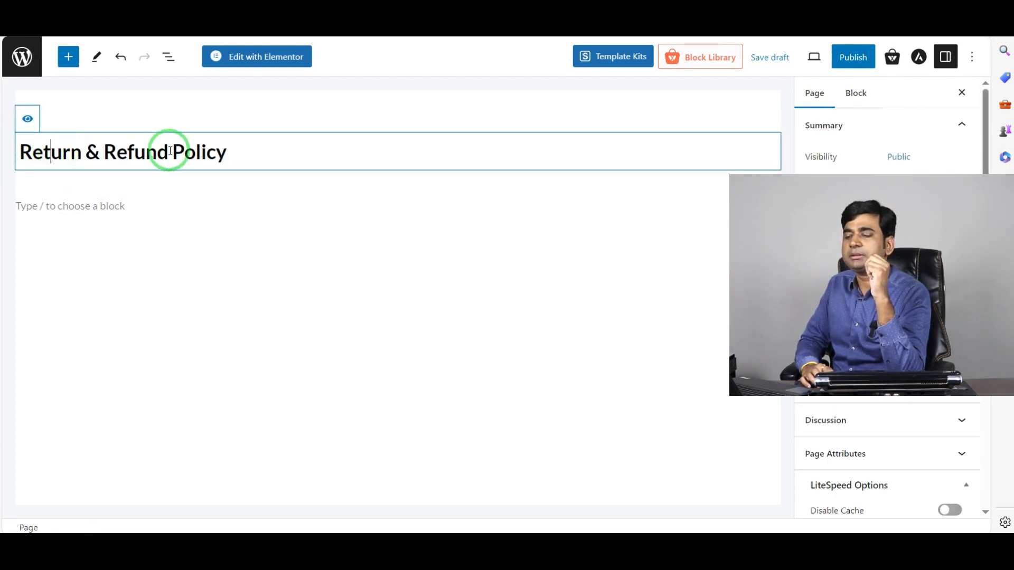
left_click_drag(240, 151, 24, 153)
key("ctrl+c")
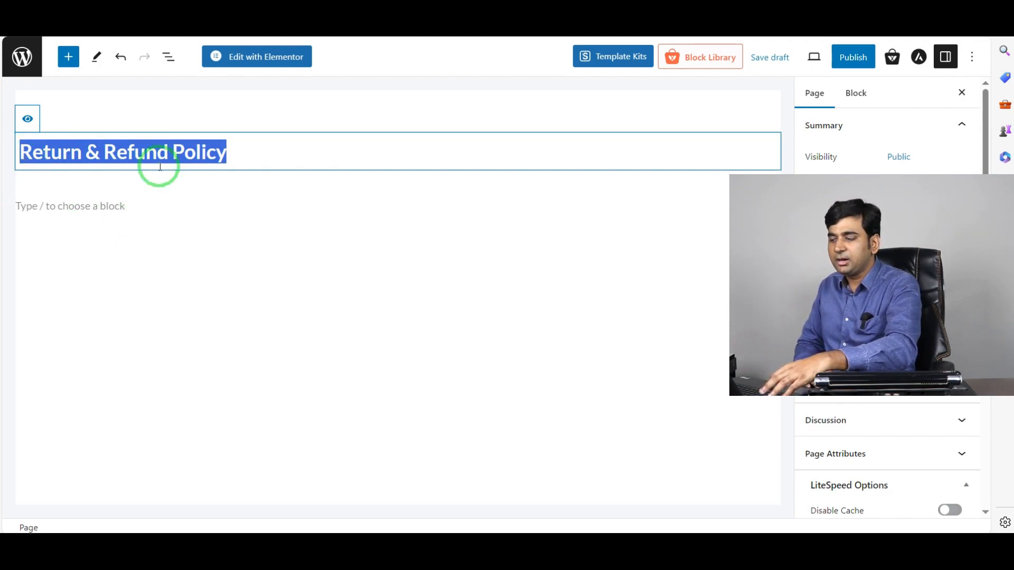
left_click(311, 21)
key("ctrl+a")
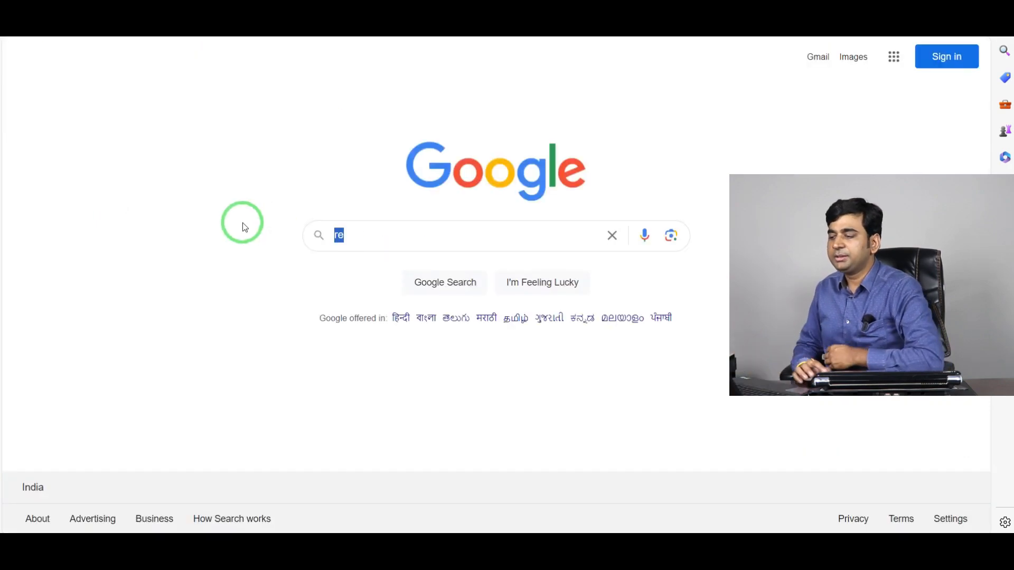
key("ctrl+v")
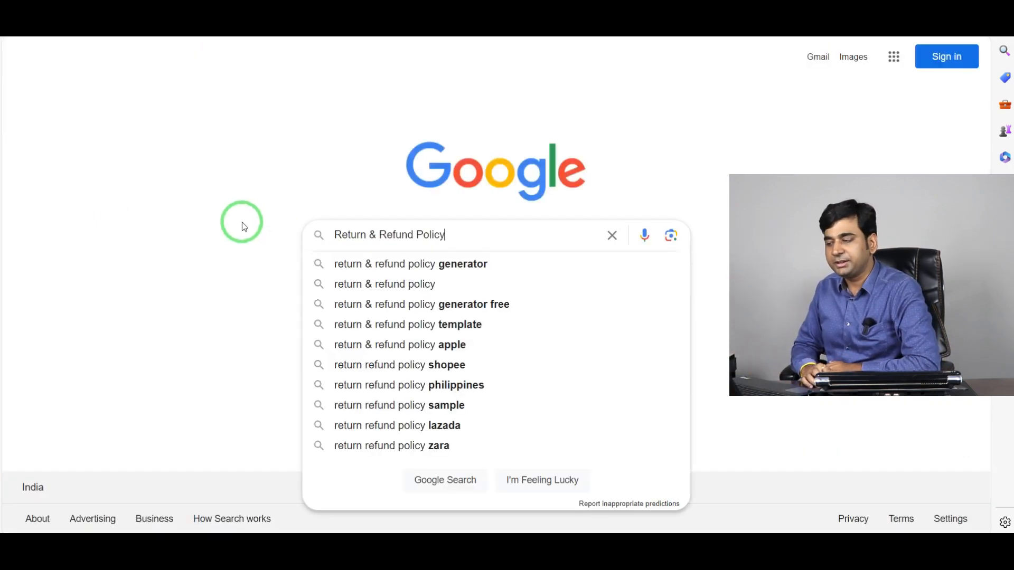
left_click(383, 264)
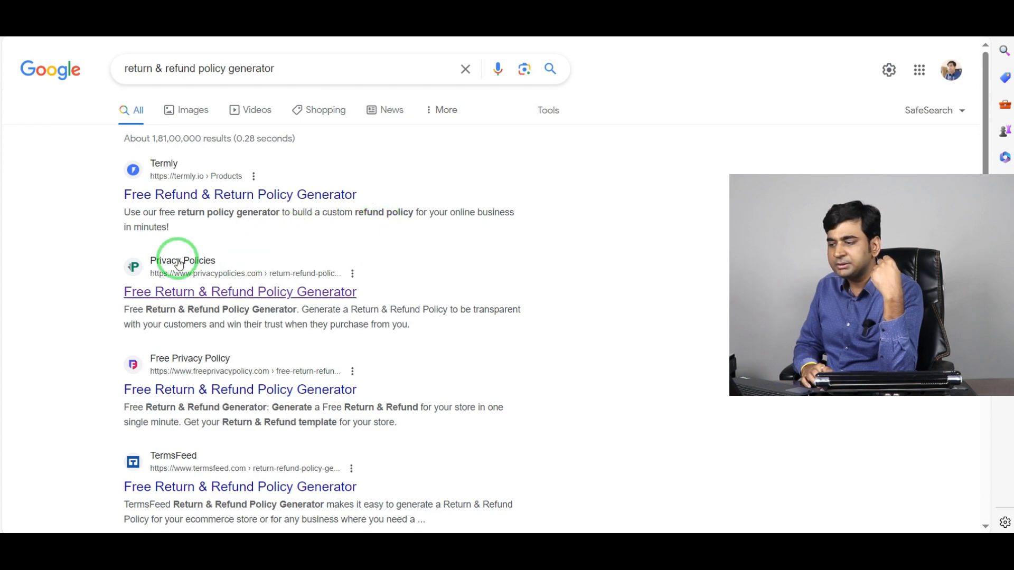
- Start a policy in the PrivacyPolicies.com Free Return & Refund Policy Generator, choosing Website as where it will be used
scroll(170, 265, "down", 2)
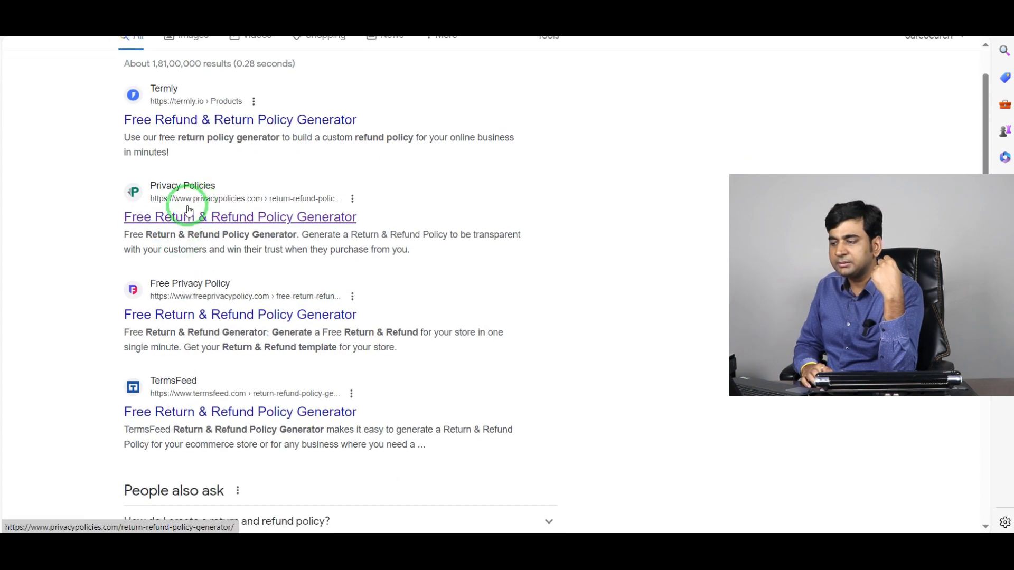
left_click(240, 220)
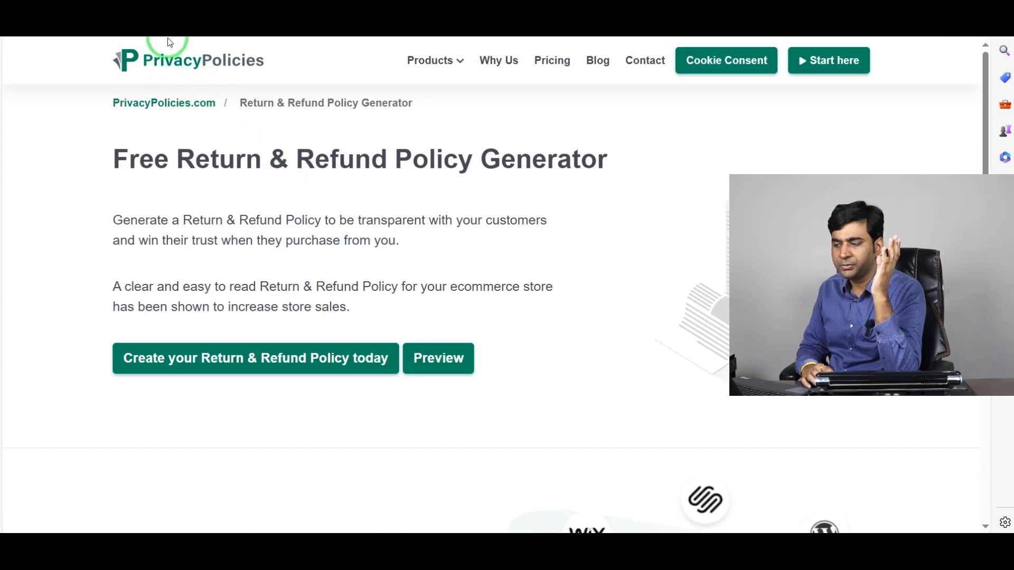
scroll(148, 128, "down", 1)
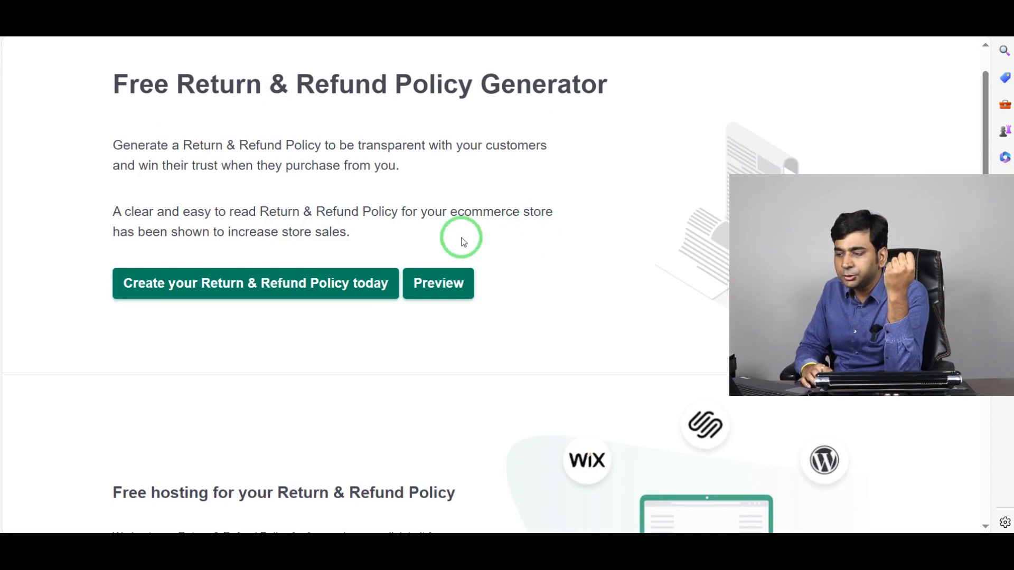
left_click(220, 292)
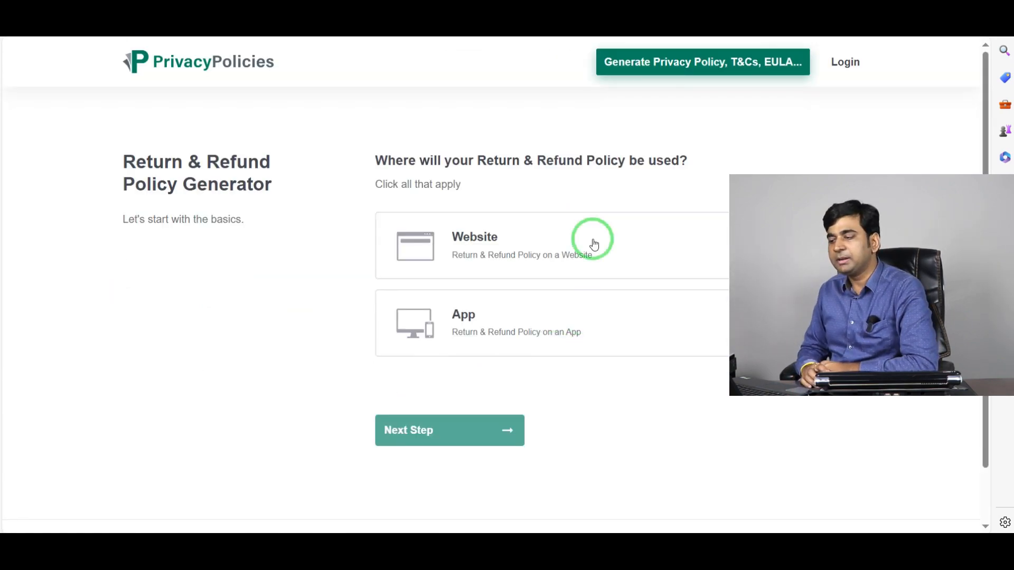
left_click(522, 257)
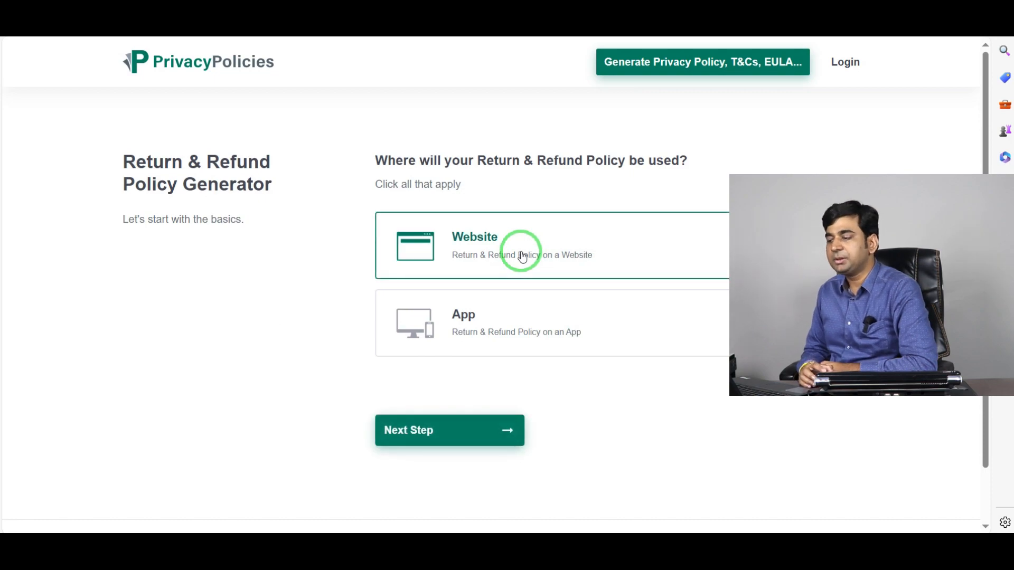
left_click(465, 436)
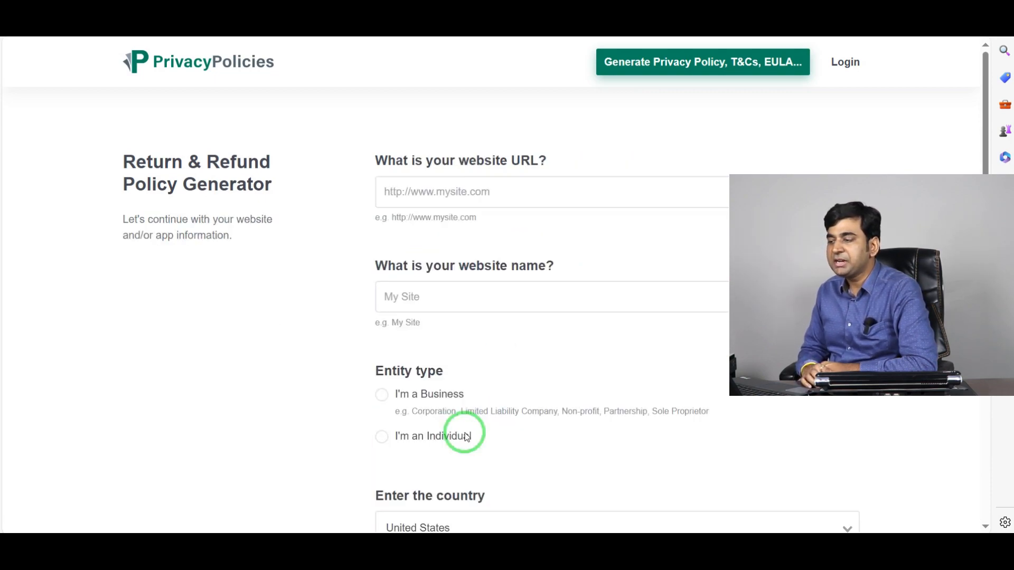
left_click(461, 191)
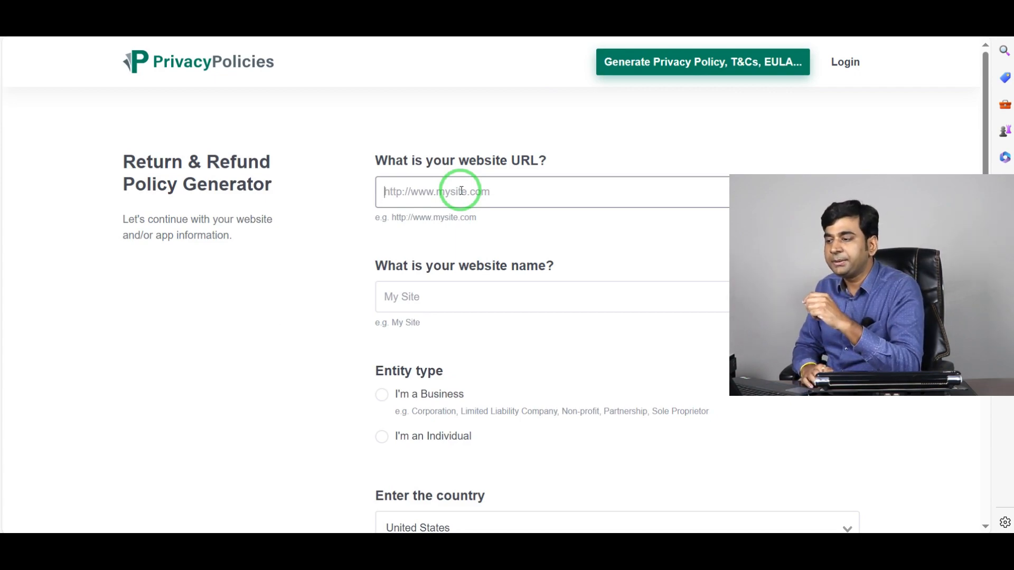
left_click(177, 10)
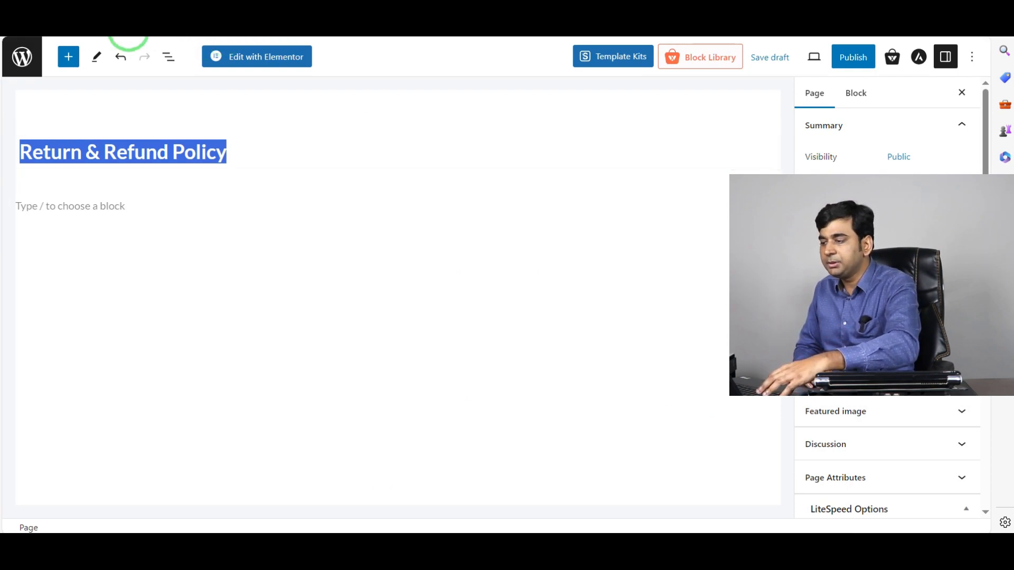
left_click(128, 10)
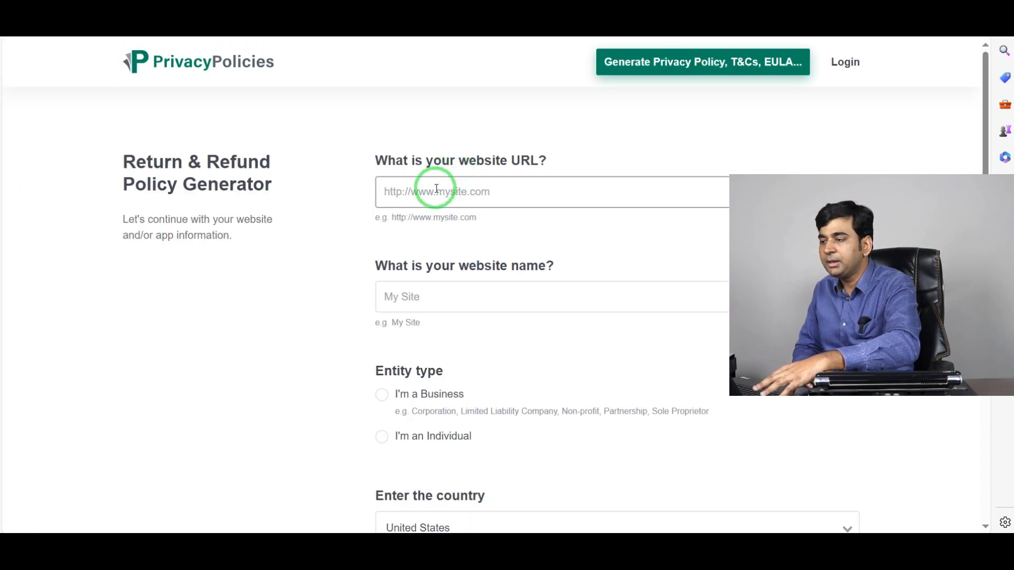
type("businessonsetsolutions.com")
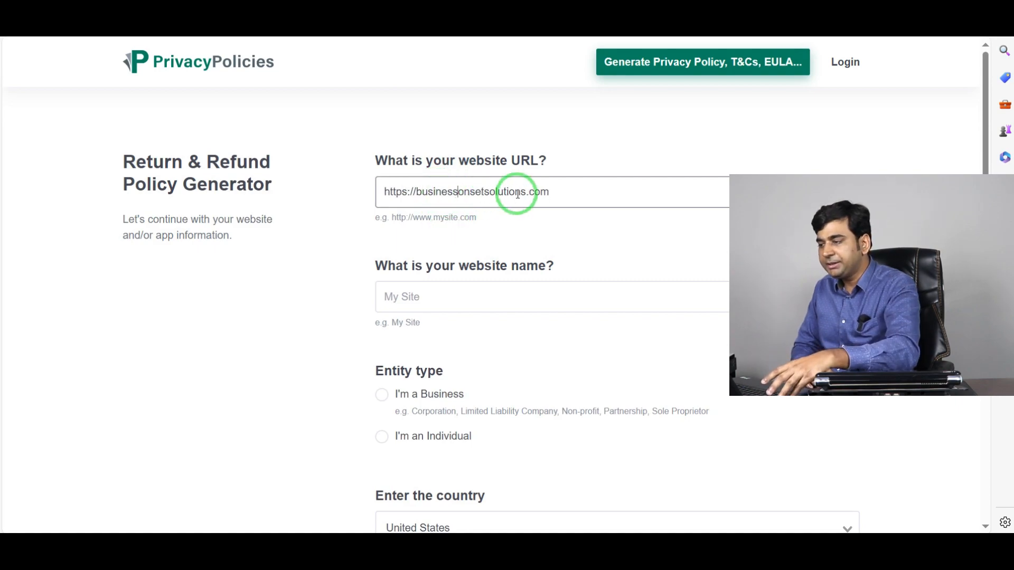
- Fill in the website name as "businessonsetsolutions", copying it from the domain in the URL field
scroll(522, 254, "down", 2)
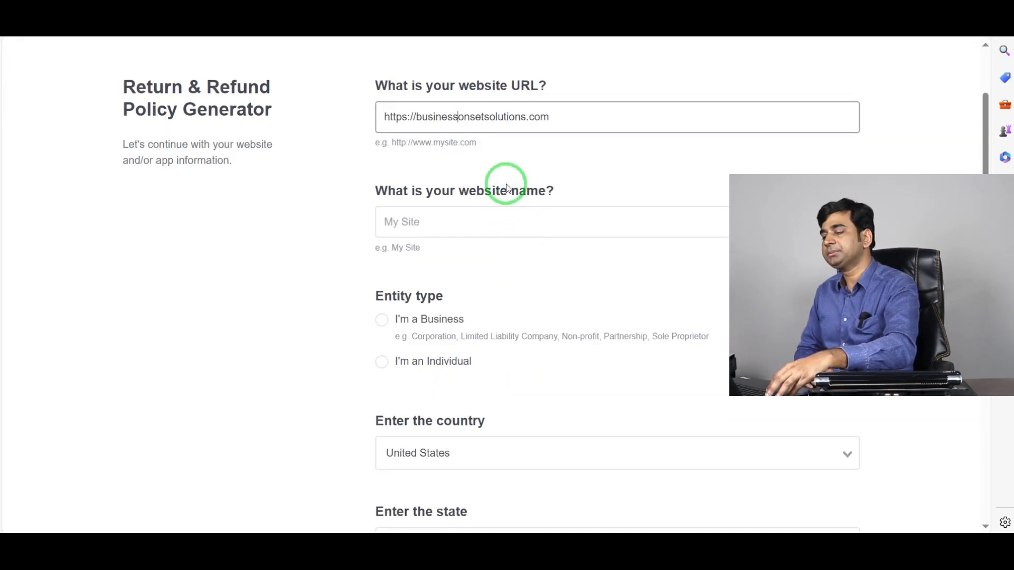
left_click(470, 227)
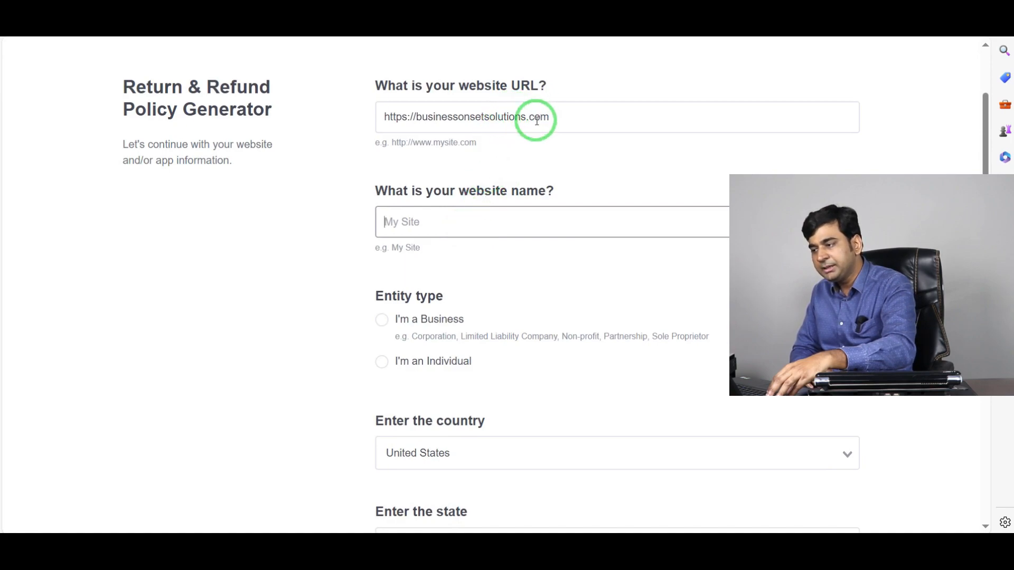
left_click_drag(526, 117, 427, 114)
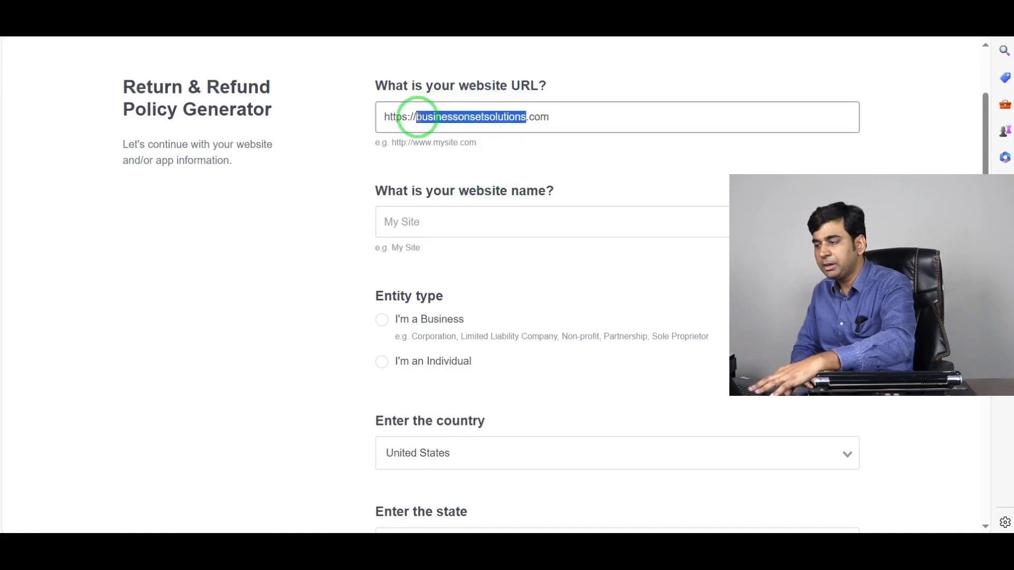
left_click(414, 230)
type("businessonsetsolutions")
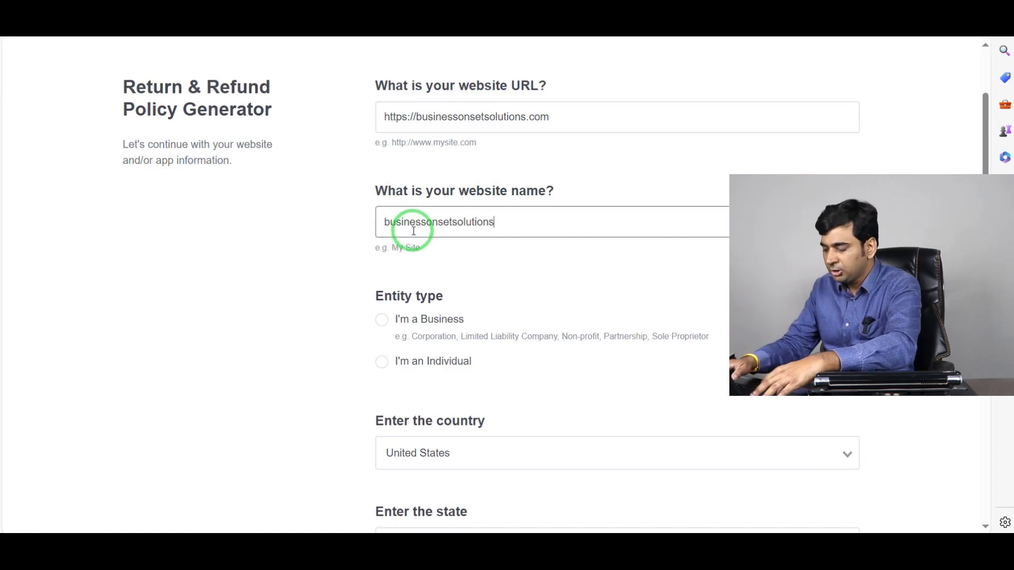
- Change the website name in the policy form to "Business Onset"
key("Home")
key("Delete")
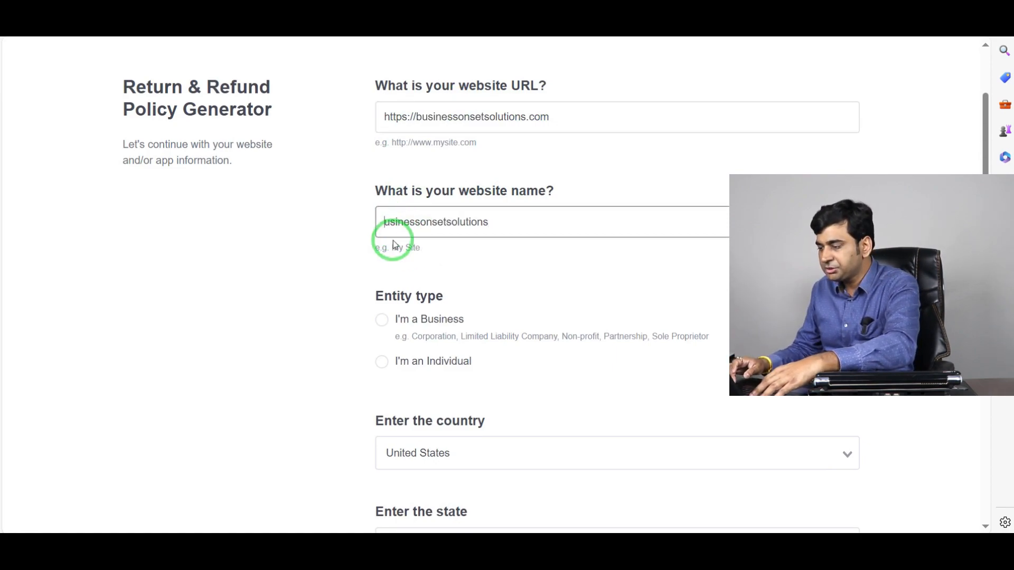
type("B")
key("End")
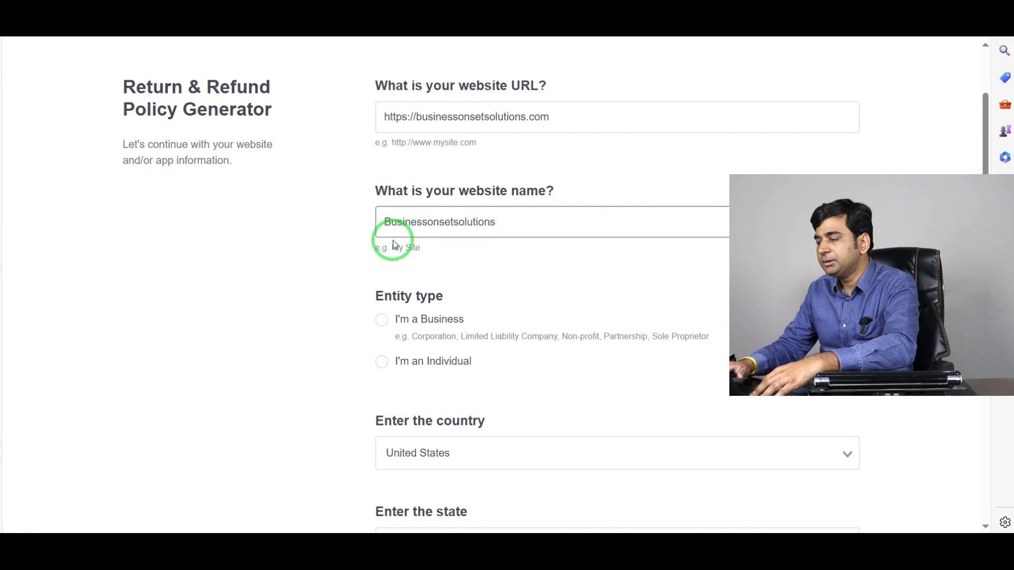
key("BackSpace")
key("BackSpace")
key("BackSpace")
key("BackSpace")
key("BackSpace")
key("BackSpace")
key("BackSpace")
key("BackSpace")
key("BackSpace")
key("BackSpace")
key("BackSpace")
key("BackSpace")
key("BackSpace")
key("BackSpace")
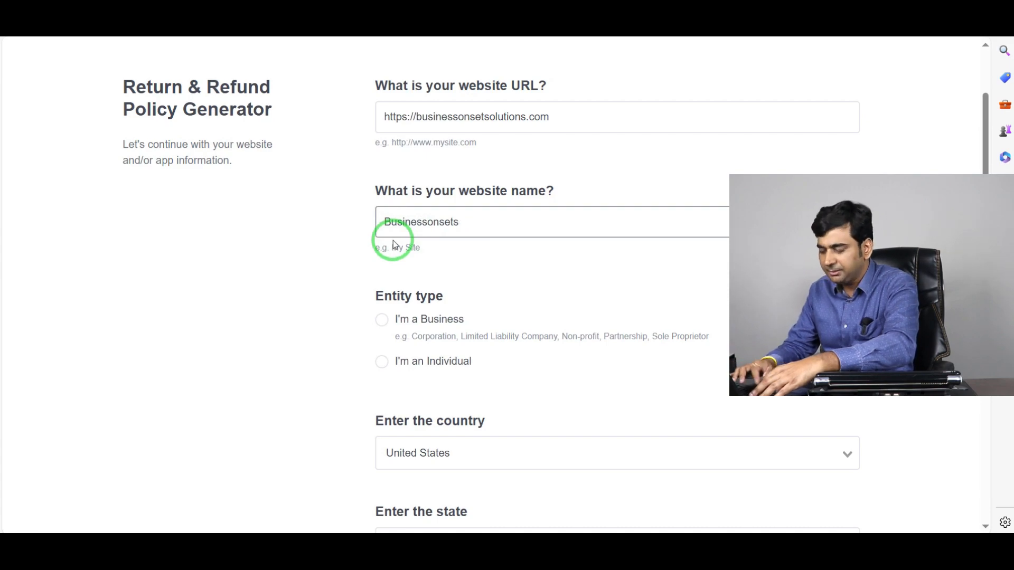
type("Onset")
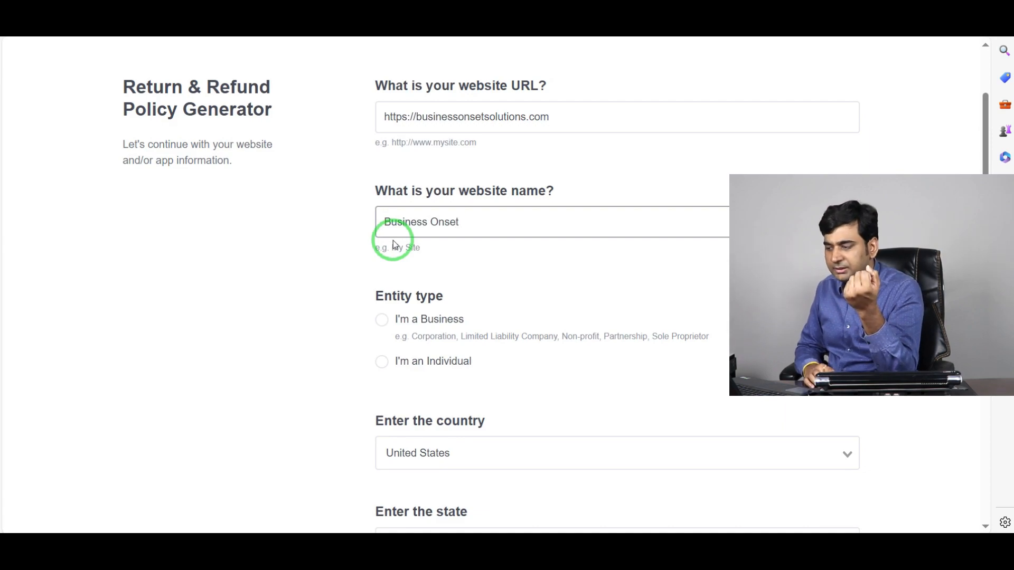
left_click(334, 275)
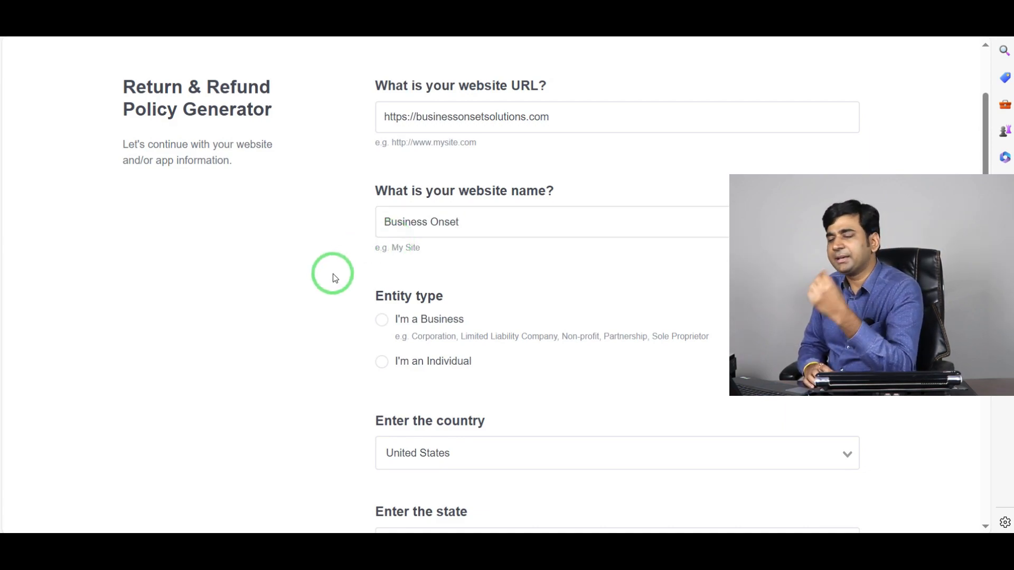
- Set the entity type to Business and fill in the business name as "Business Onset", copied from the website name
scroll(334, 276, "down", 1)
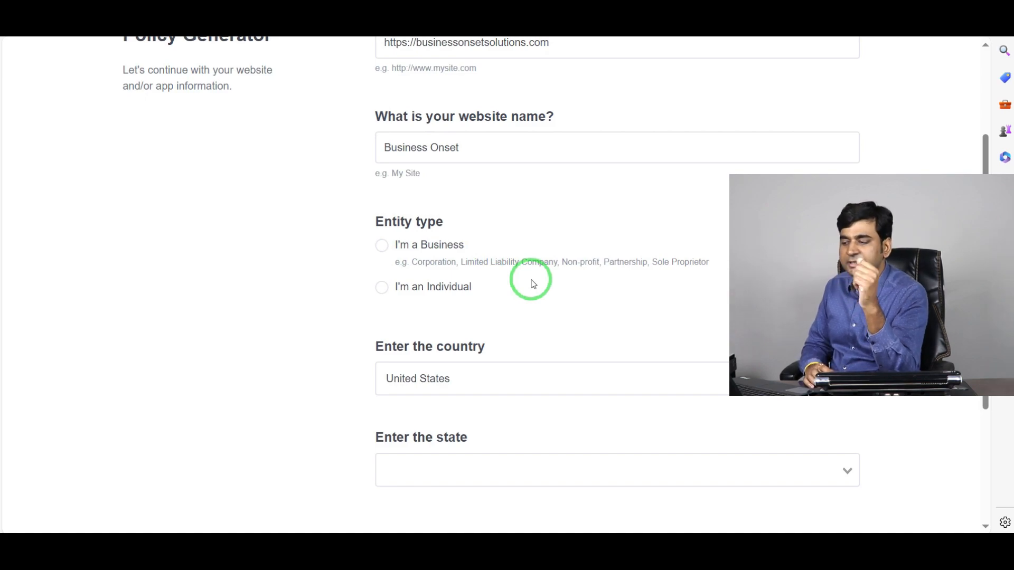
left_click(381, 245)
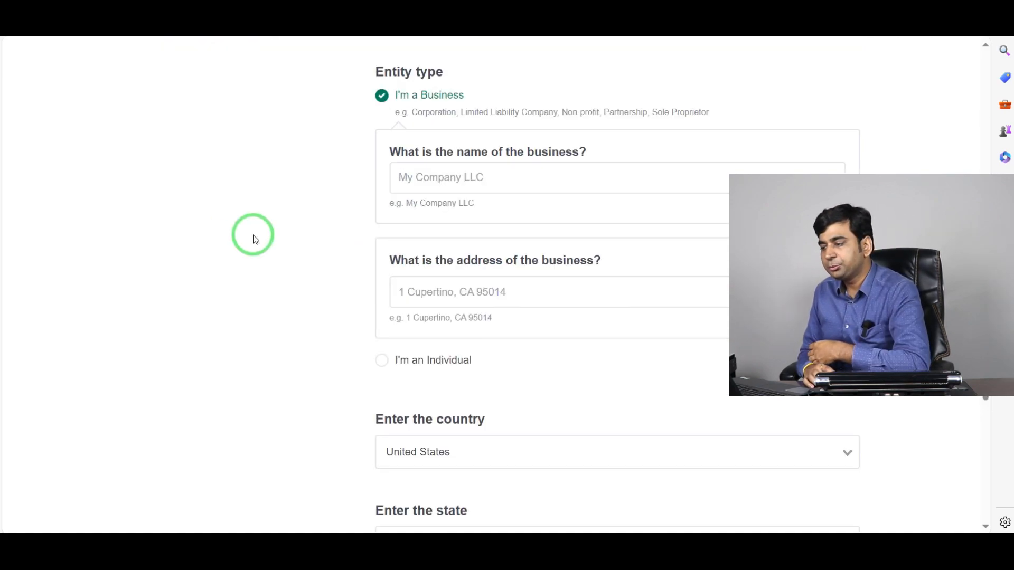
scroll(343, 238, "up", 1)
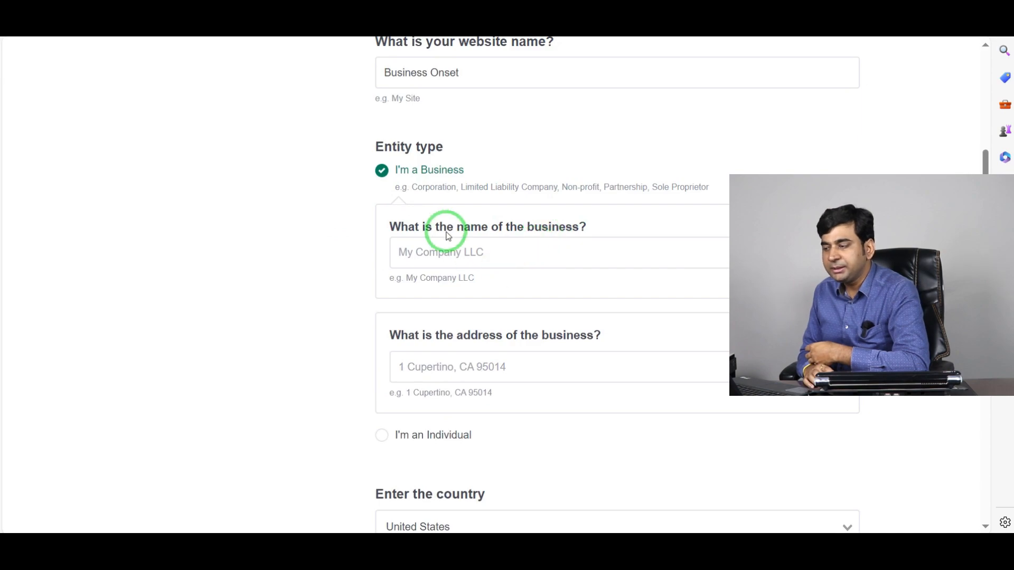
scroll(447, 235, "down", 1)
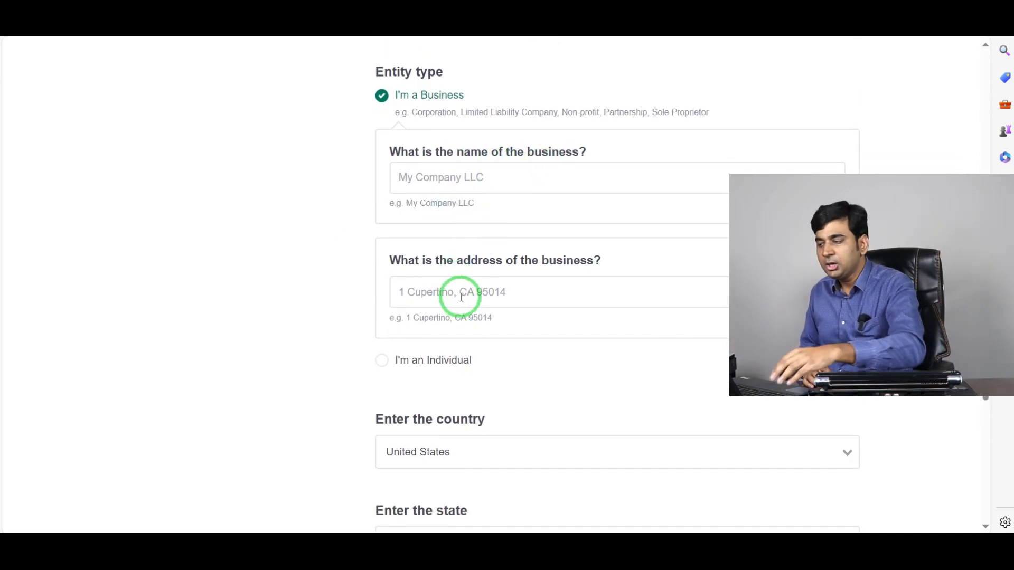
scroll(463, 296, "up", 2)
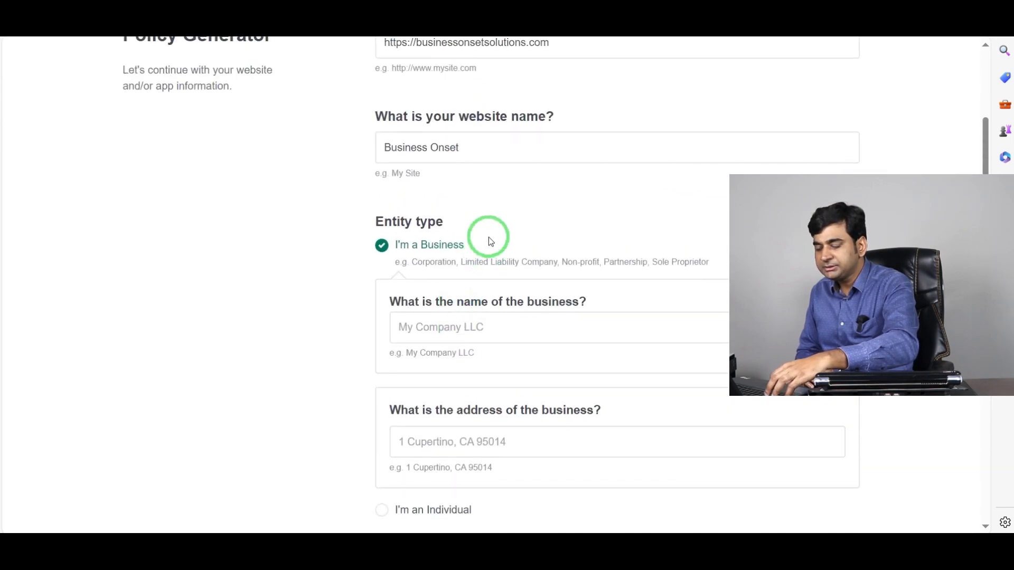
left_click_drag(491, 141, 363, 132)
key("ctrl+c")
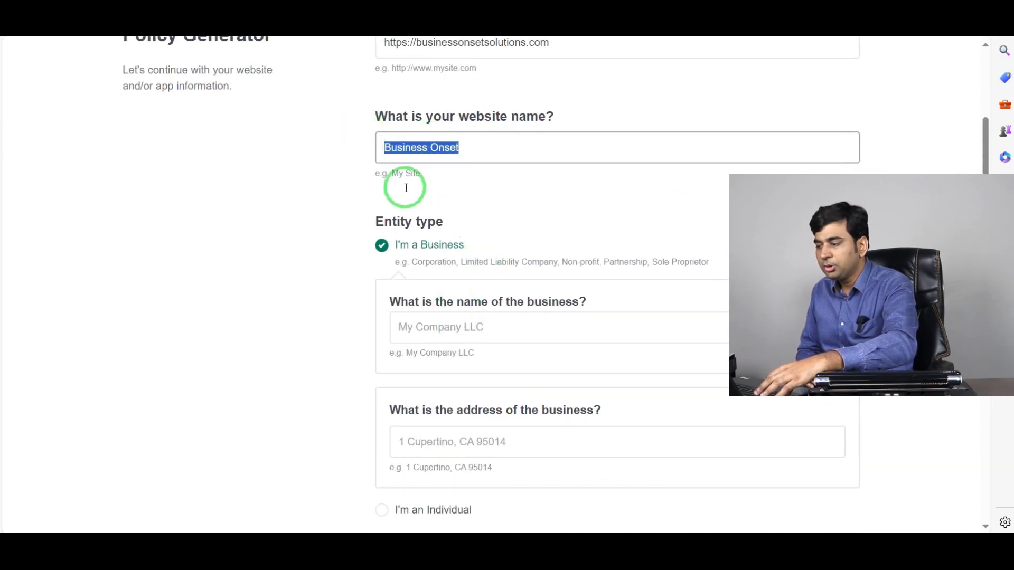
scroll(448, 269, "down", 1)
left_click(448, 244)
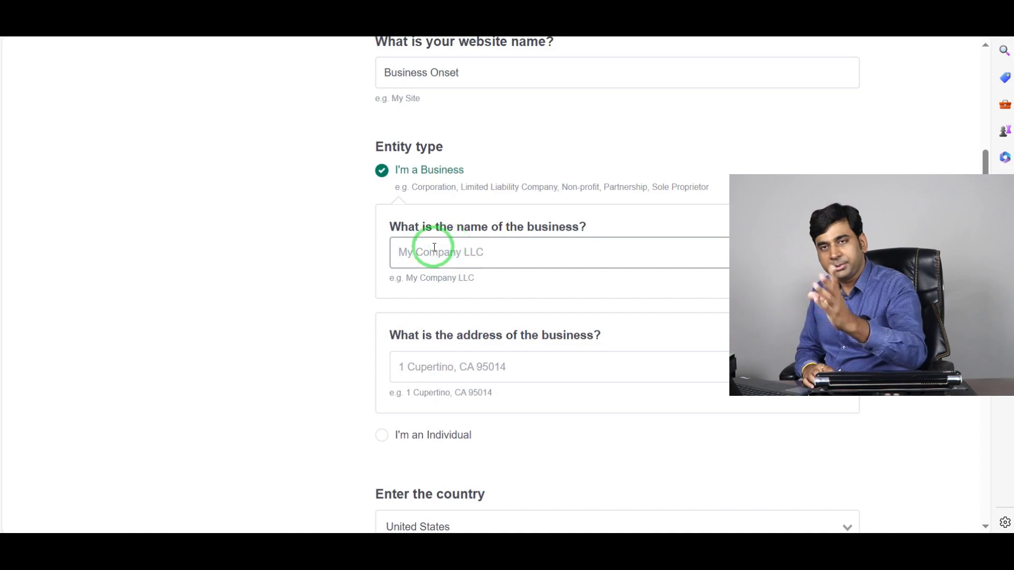
key("ctrl+v")
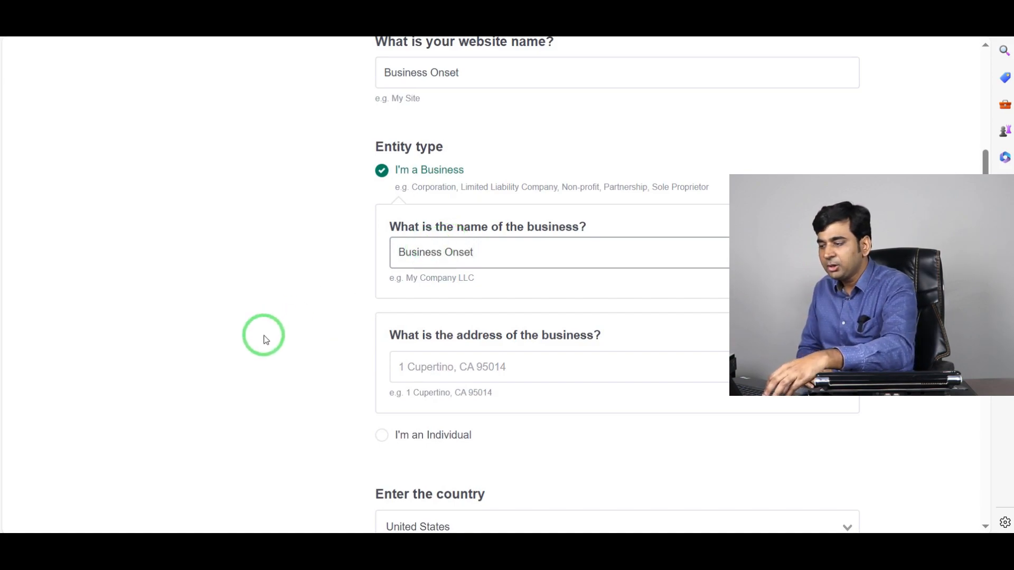
left_click(252, 346)
- Fill in the business address with the suggested saved entry
scroll(296, 329, "down", 1)
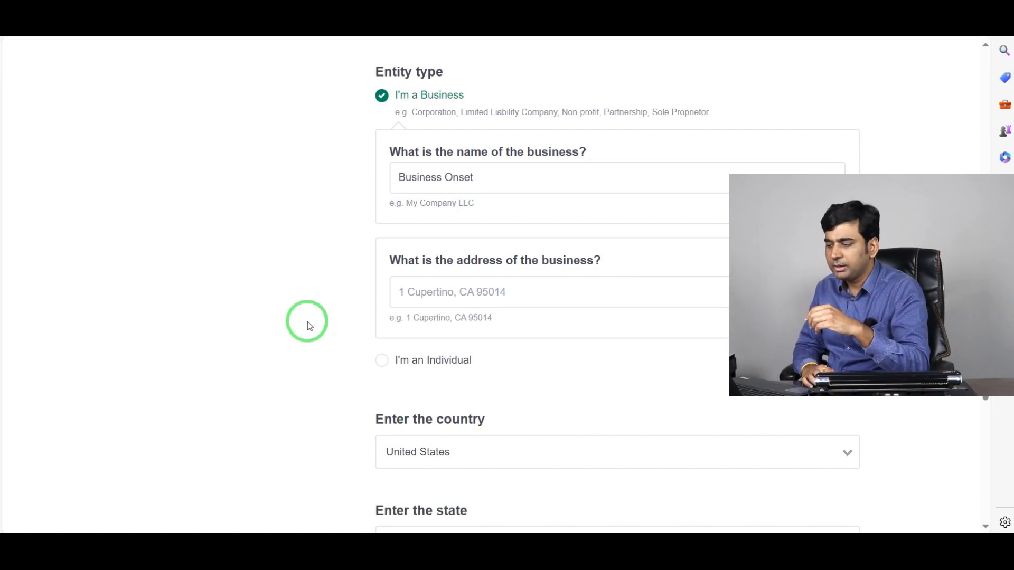
left_click(426, 293)
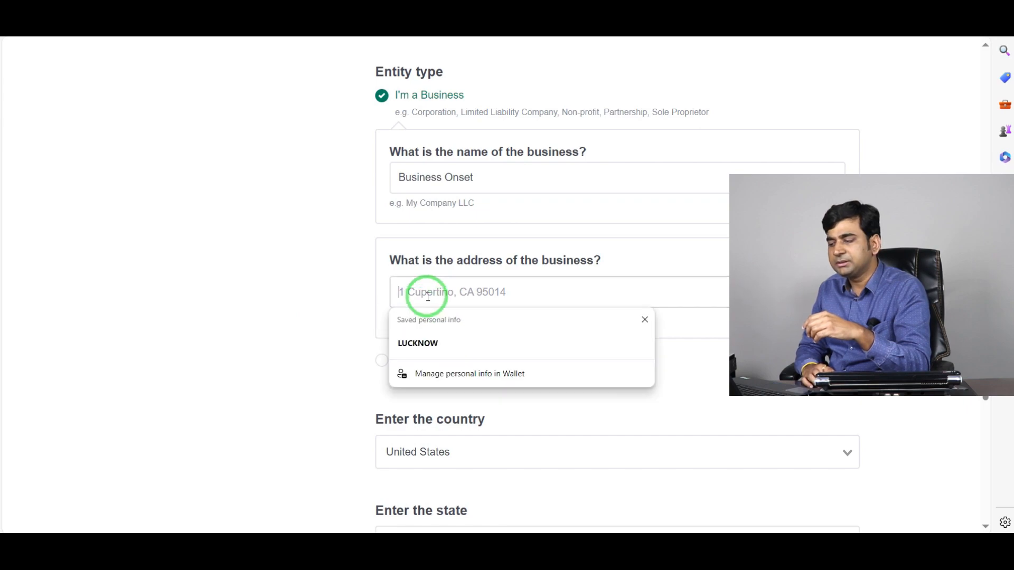
left_click(411, 344)
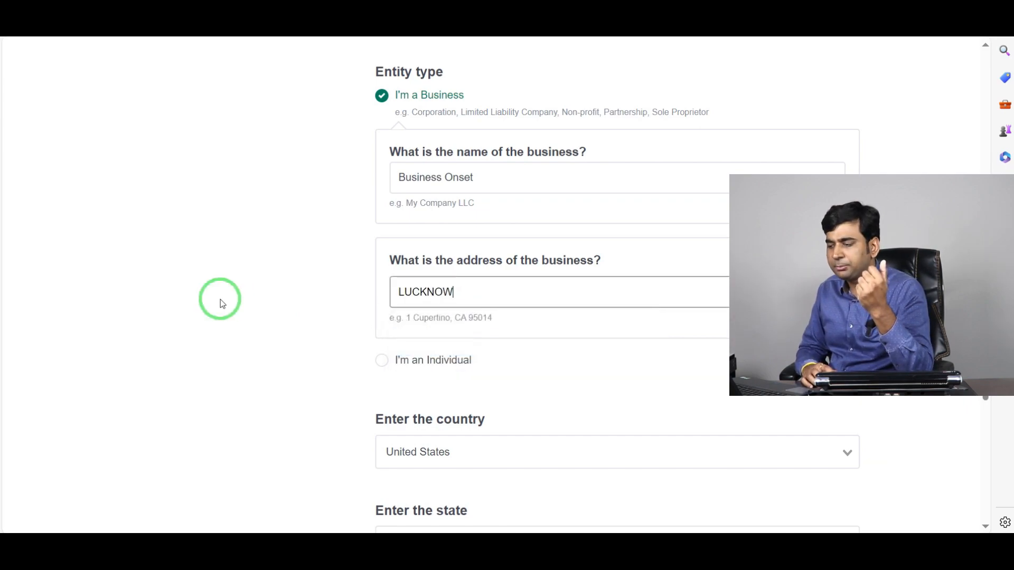
scroll(220, 299, "down", 2)
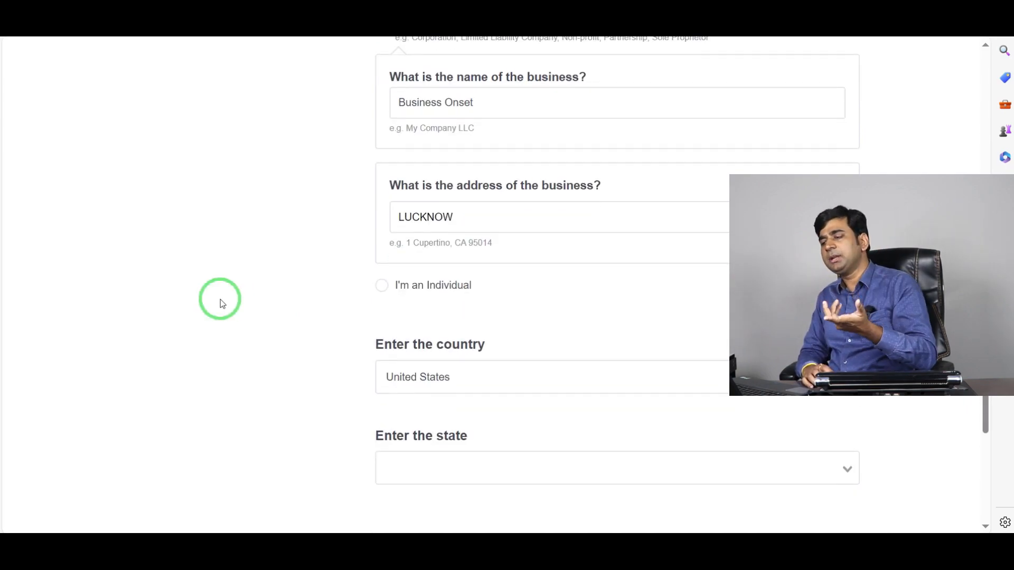
scroll(308, 299, "up", 3)
scroll(309, 300, "down", 2)
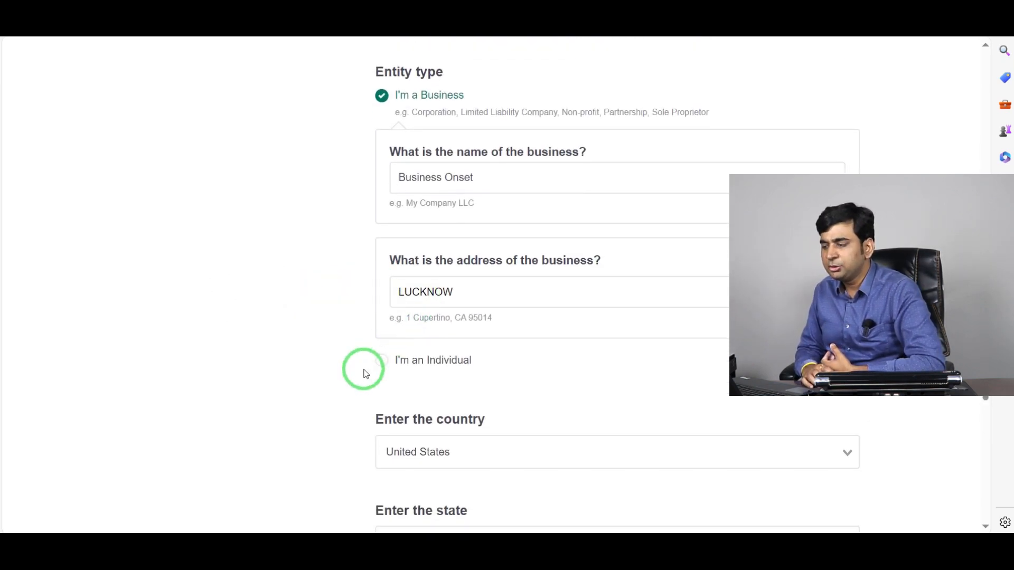
scroll(317, 317, "down", 4)
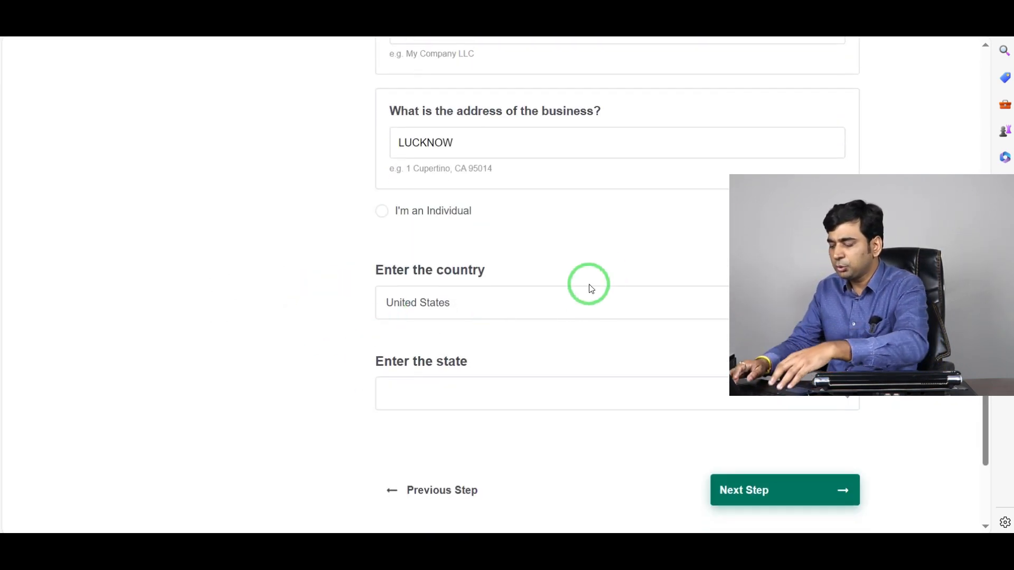
- Set the country to India and the state to Uttar Pradesh, and continue to the refund conditions
left_click(565, 311)
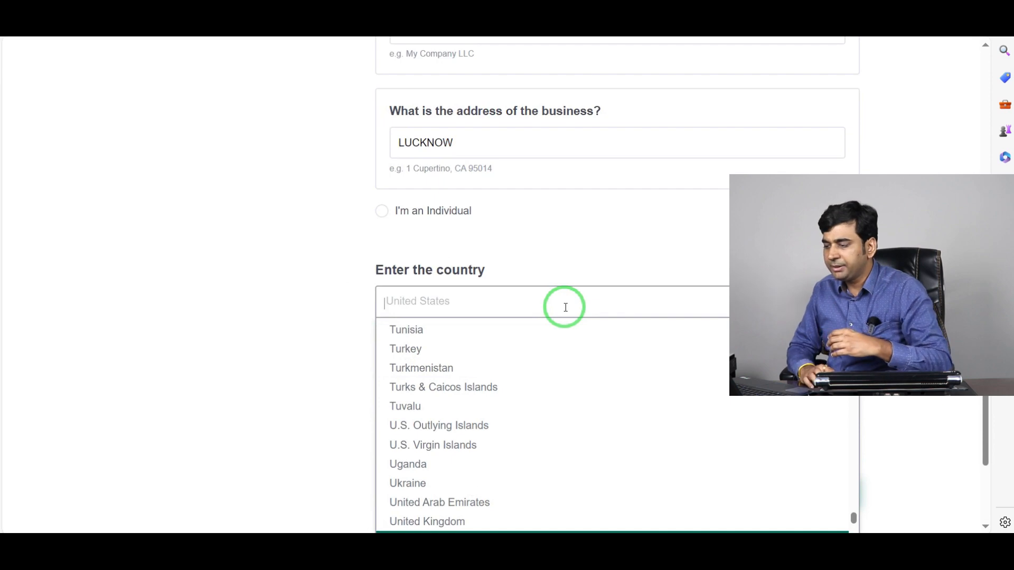
type("ind")
left_click(446, 350)
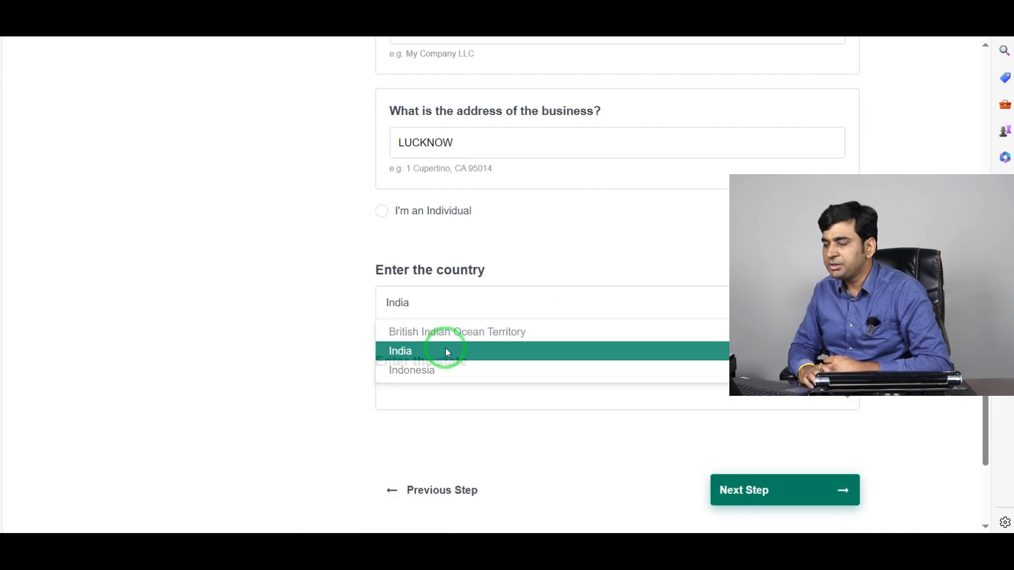
scroll(435, 272, "down", 3)
left_click(435, 272)
scroll(464, 367, "down", 8)
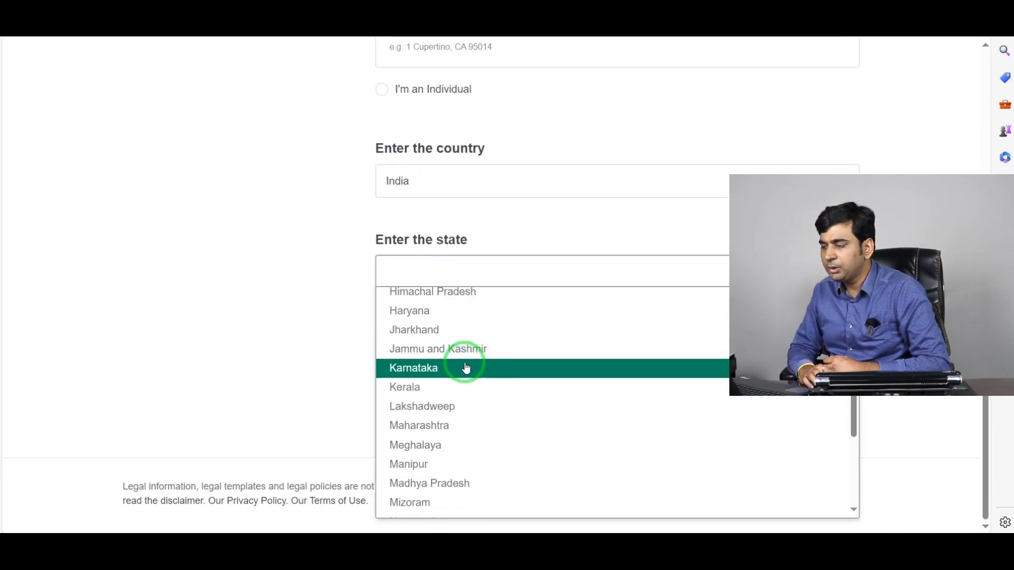
left_click(464, 465)
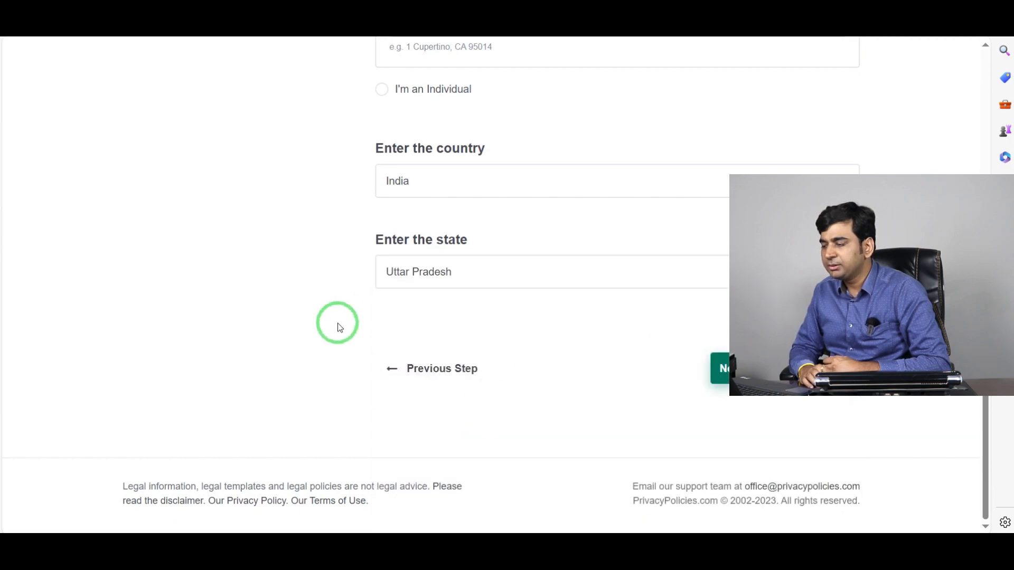
left_click(736, 372)
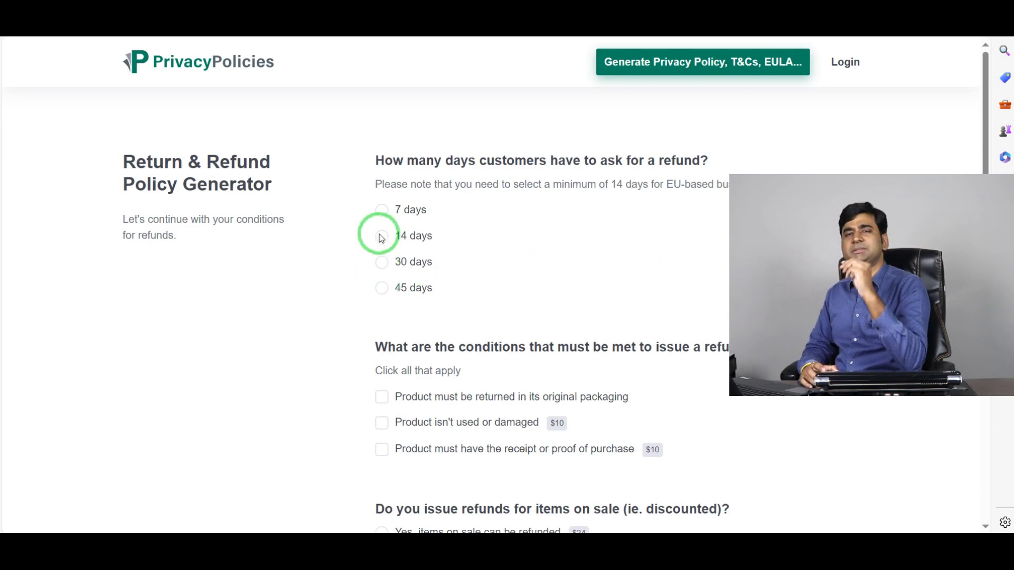
- Set the refund terms: 7 days to ask, product isn't used or damaged, and customers can exchange it for a new one
left_click(380, 211)
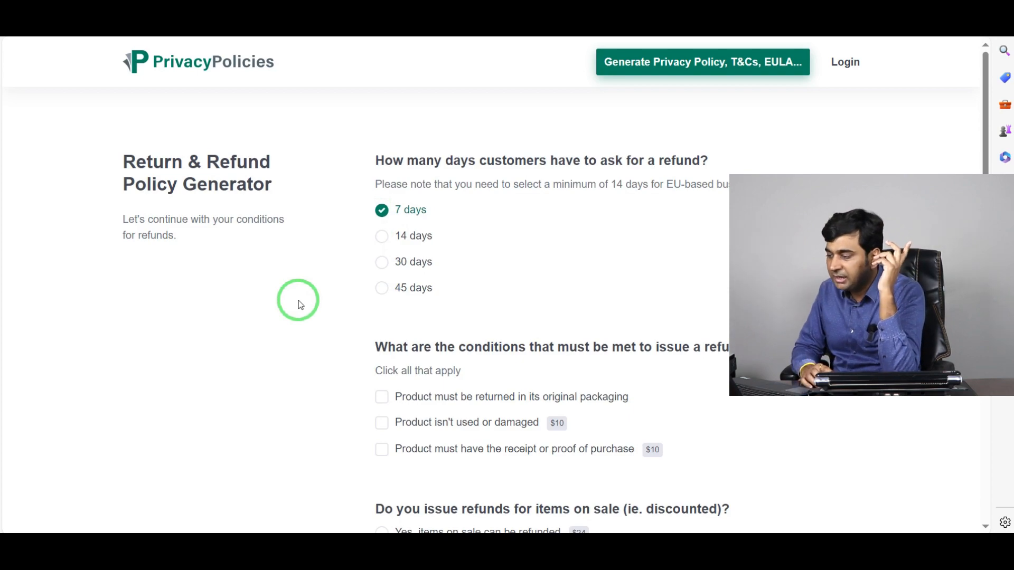
scroll(300, 305, "down", 3)
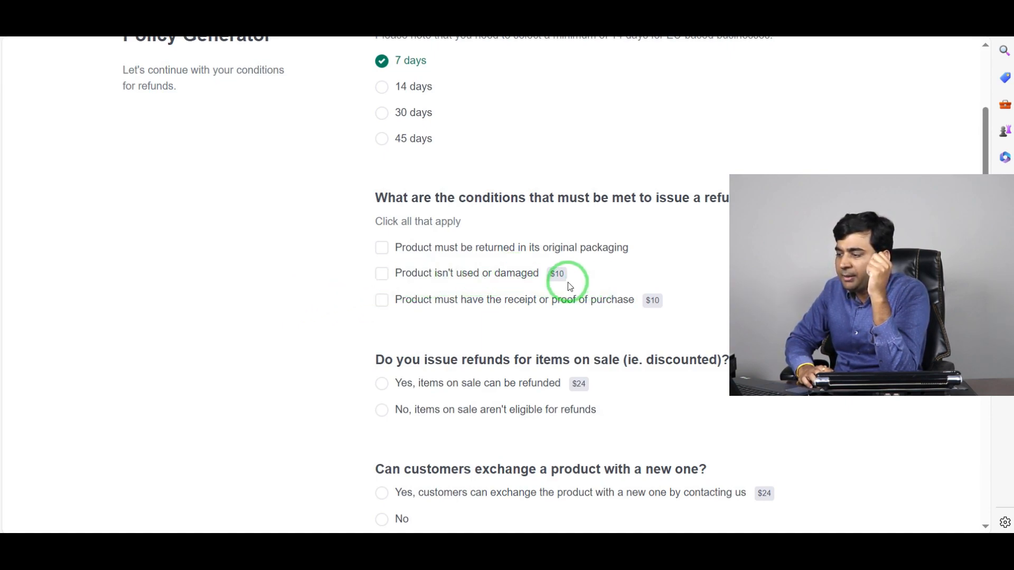
left_click(381, 273)
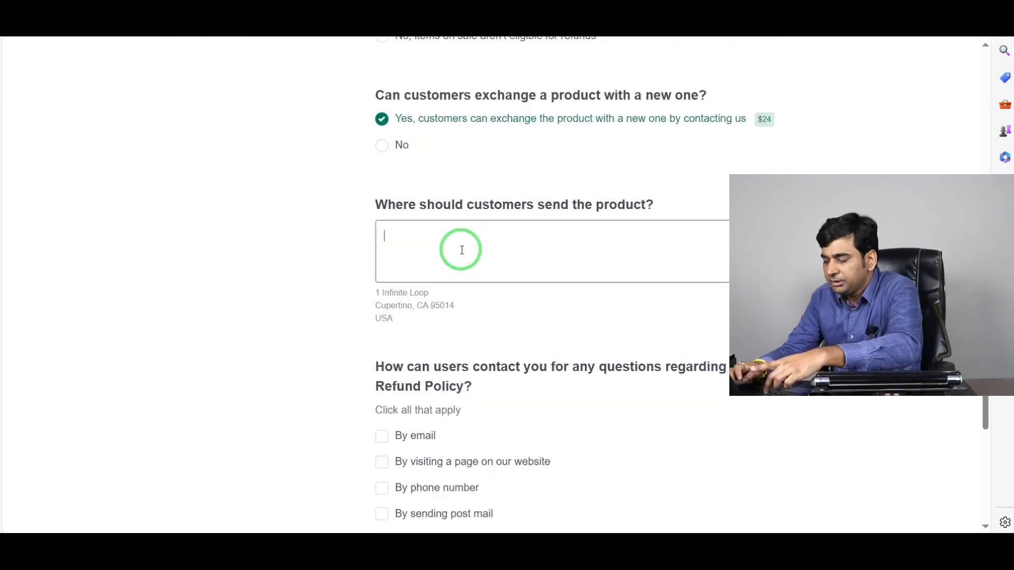
- Fill in the address for returned products and offer contact by email, using the saved email address
type("Luckn")
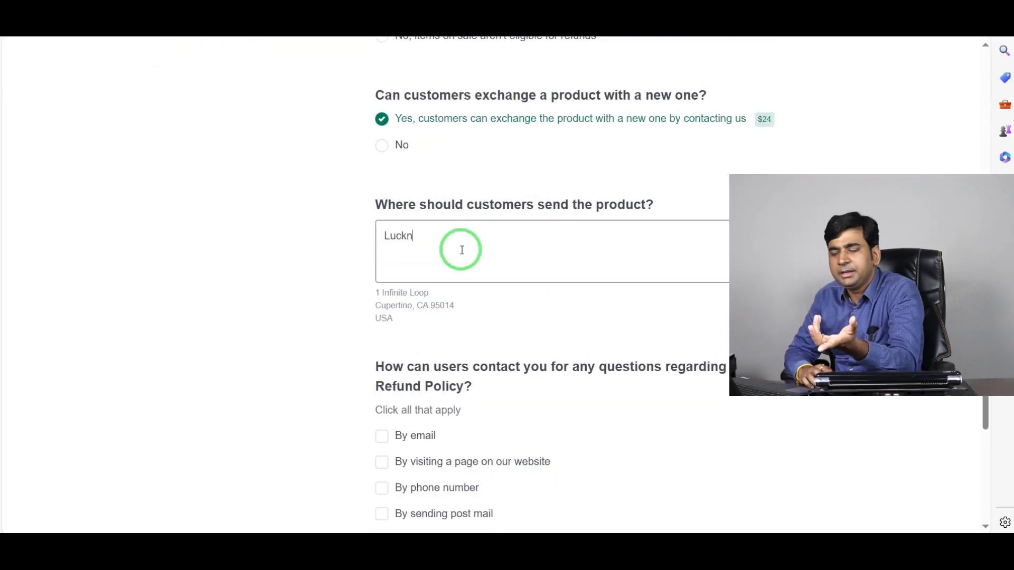
type("ow")
scroll(461, 250, "down", 3)
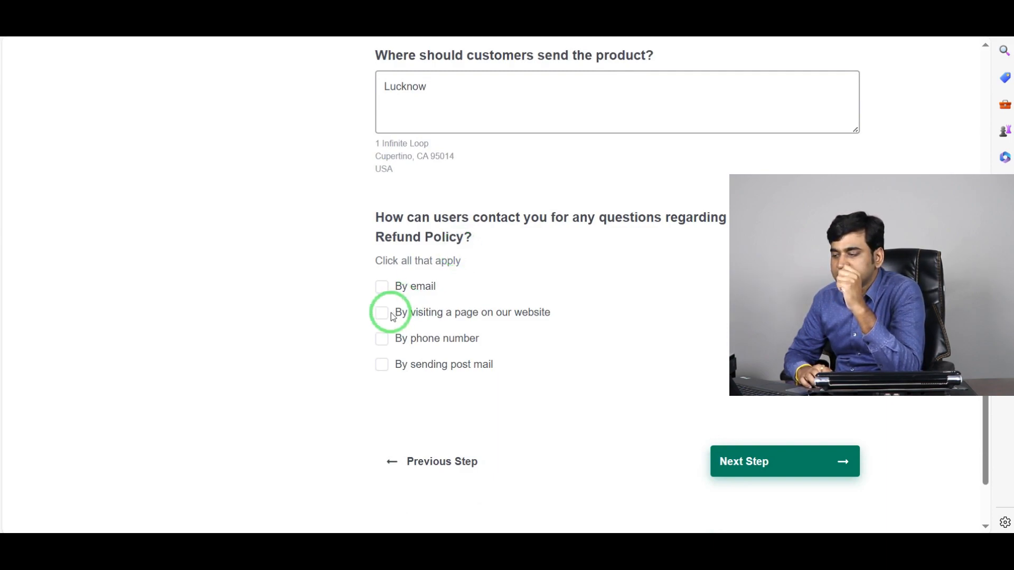
left_click(381, 287)
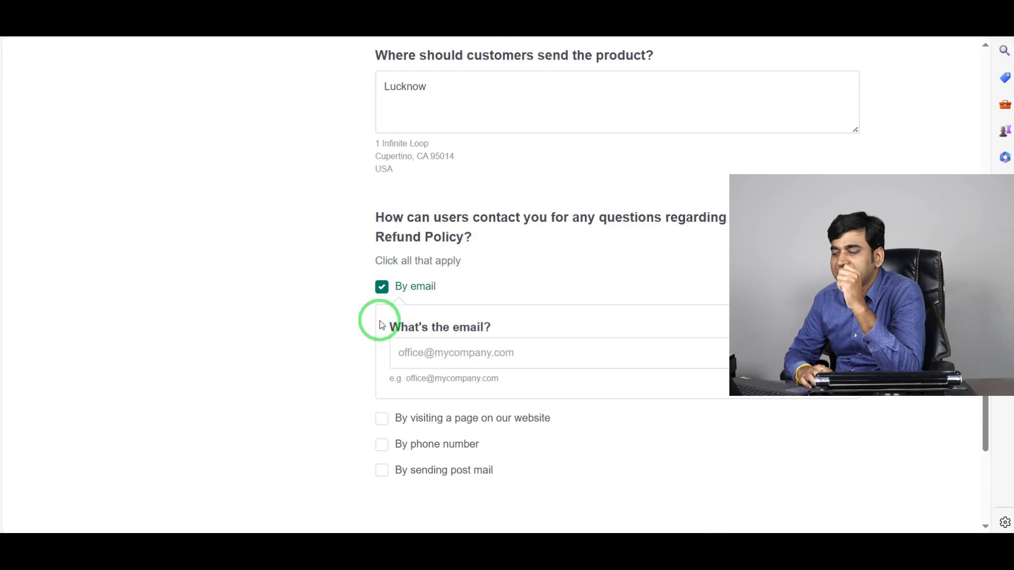
scroll(381, 317, "down", 3)
left_click(450, 200)
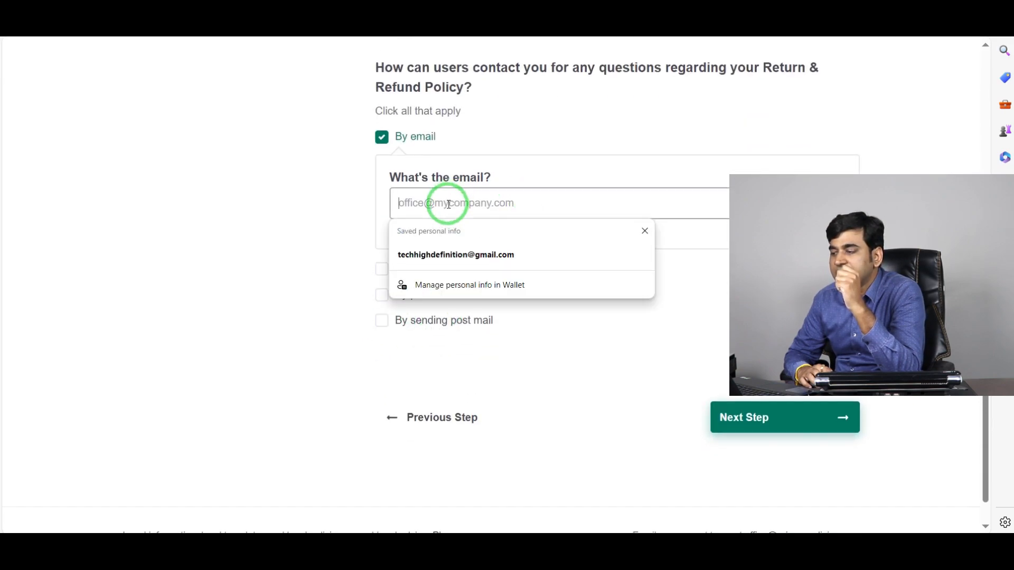
left_click(441, 254)
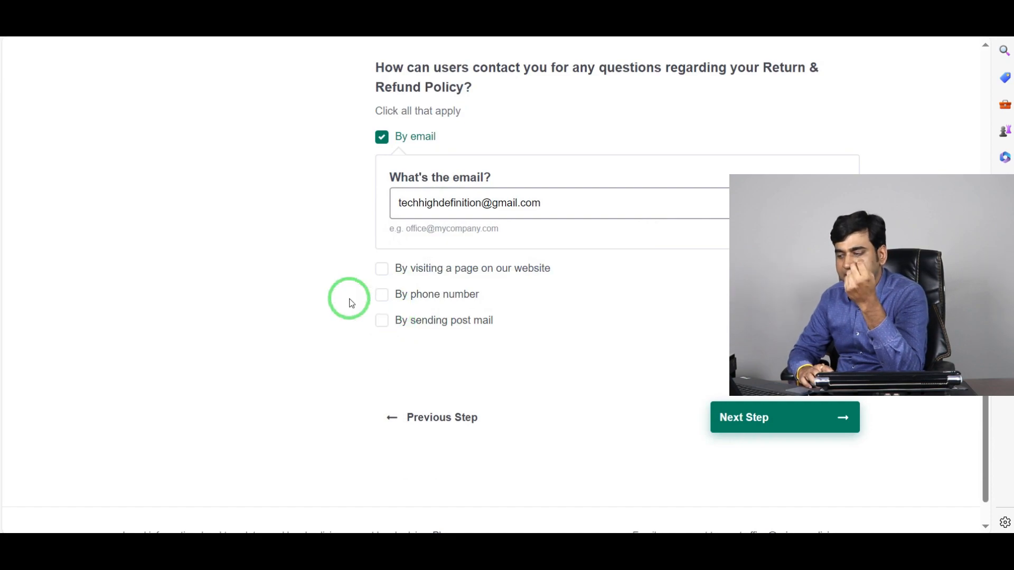
- Continue to the final generator page and view its delivery email, language and price sections
scroll(368, 305, "down", 1)
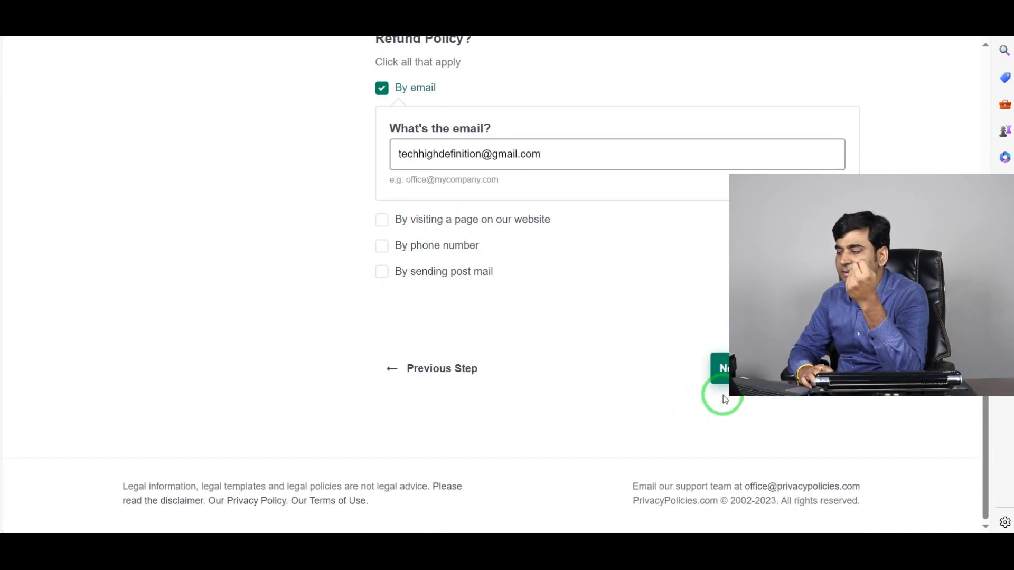
left_click(721, 378)
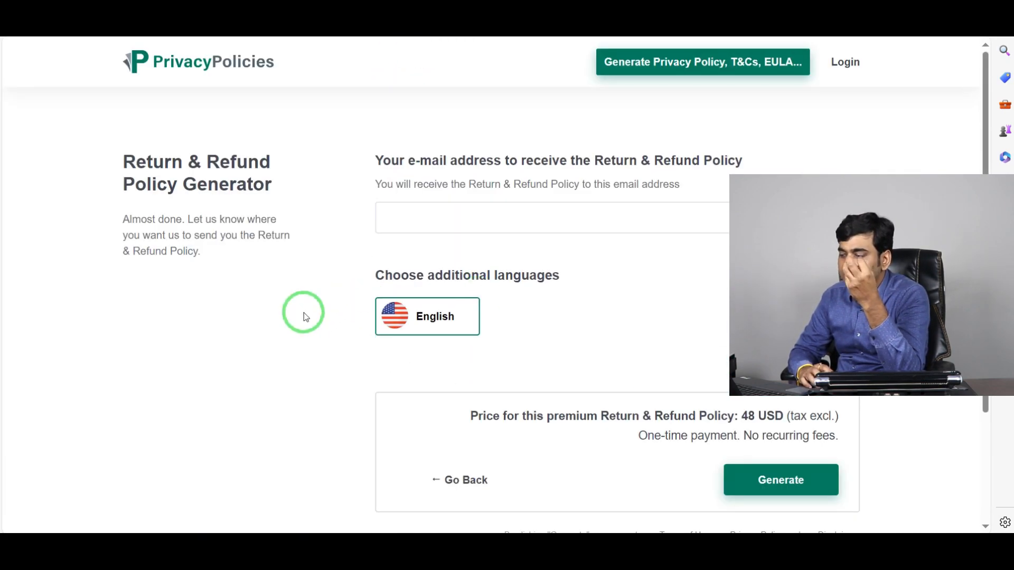
scroll(303, 312, "down", 2)
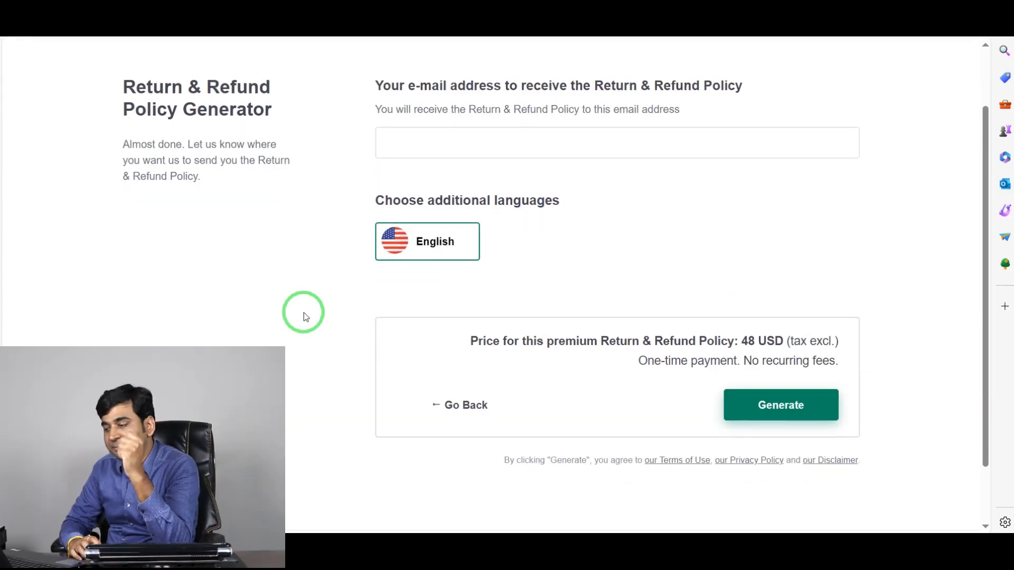
- Fill in the delivery email for receiving the Return & Refund Policy, using the saved email address
scroll(303, 312, "up", 2)
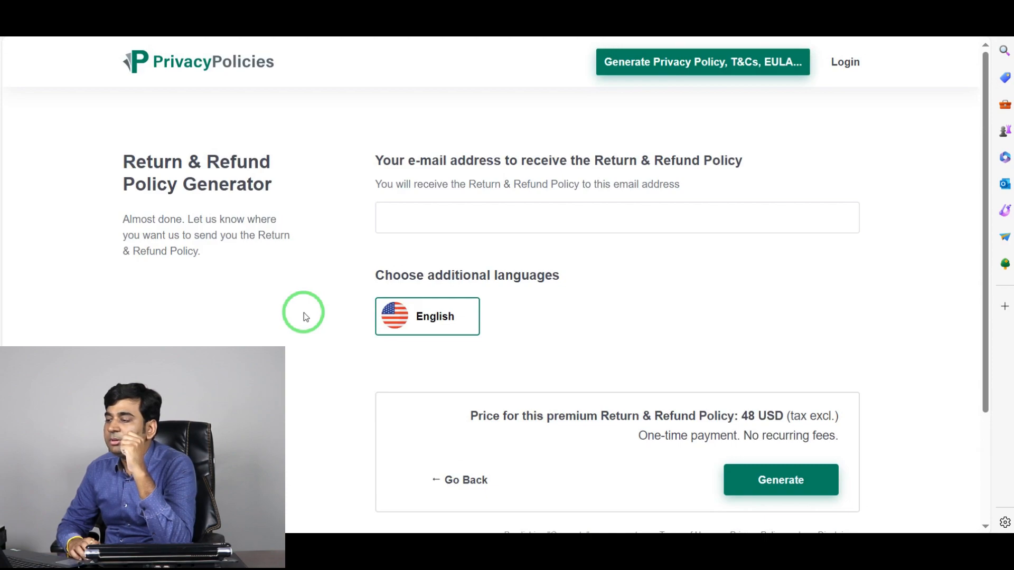
left_click_drag(743, 164, 368, 168)
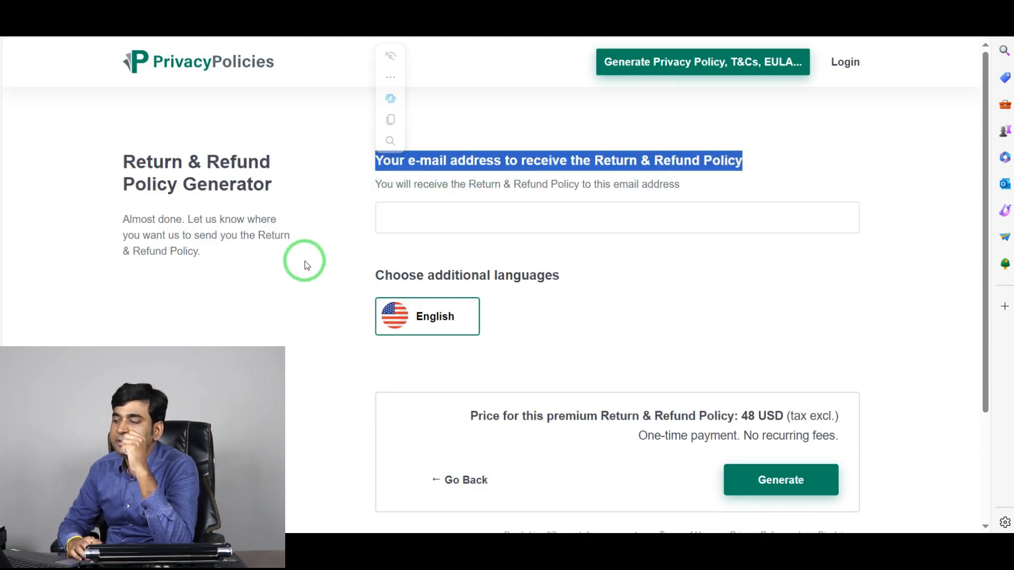
left_click(327, 261)
left_click(528, 228)
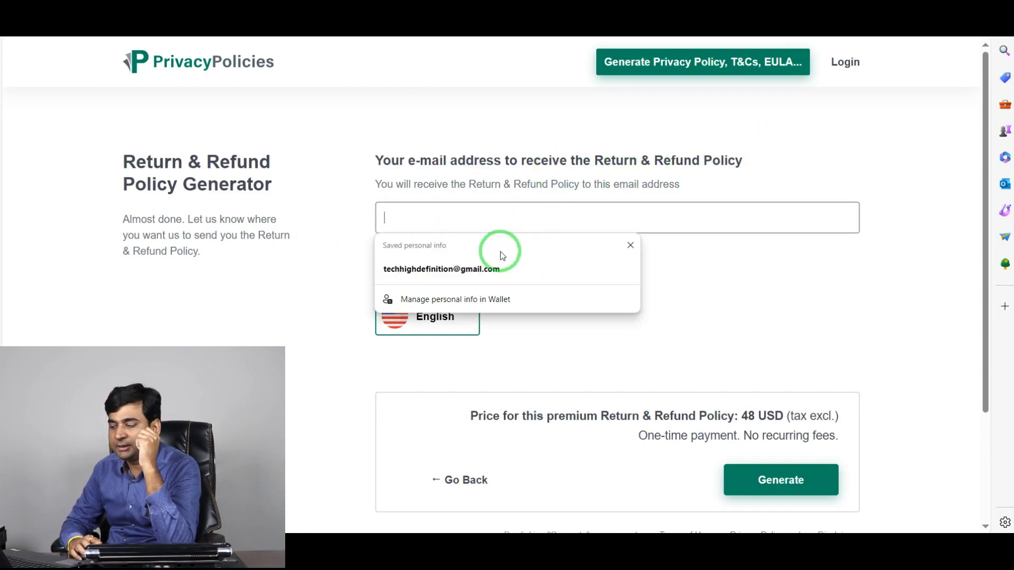
left_click(490, 272)
scroll(343, 324, "down", 3)
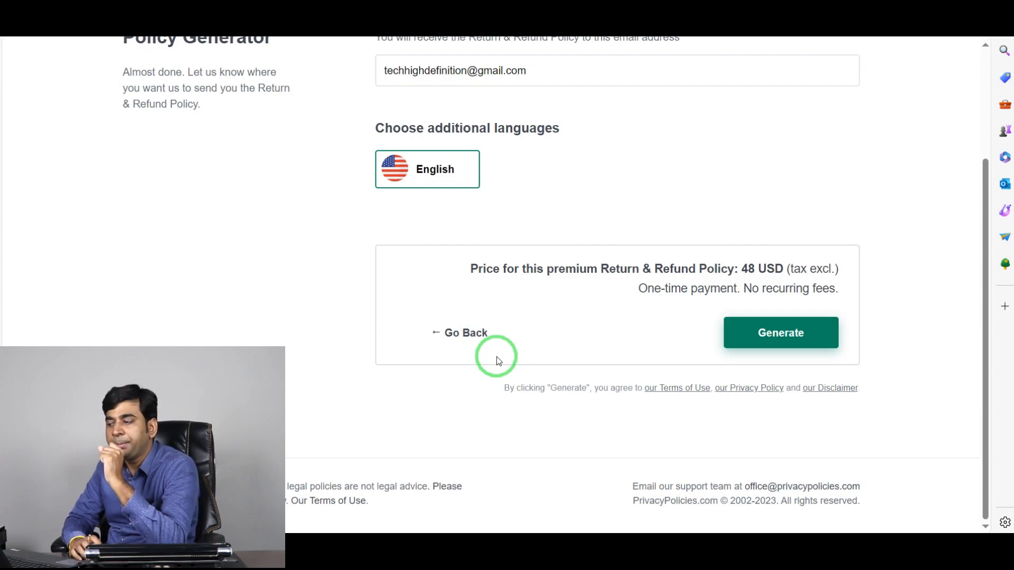
- Go back to the refund conditions, make items on sale ineligible for refunds, and set product exchange to No
left_click(449, 333)
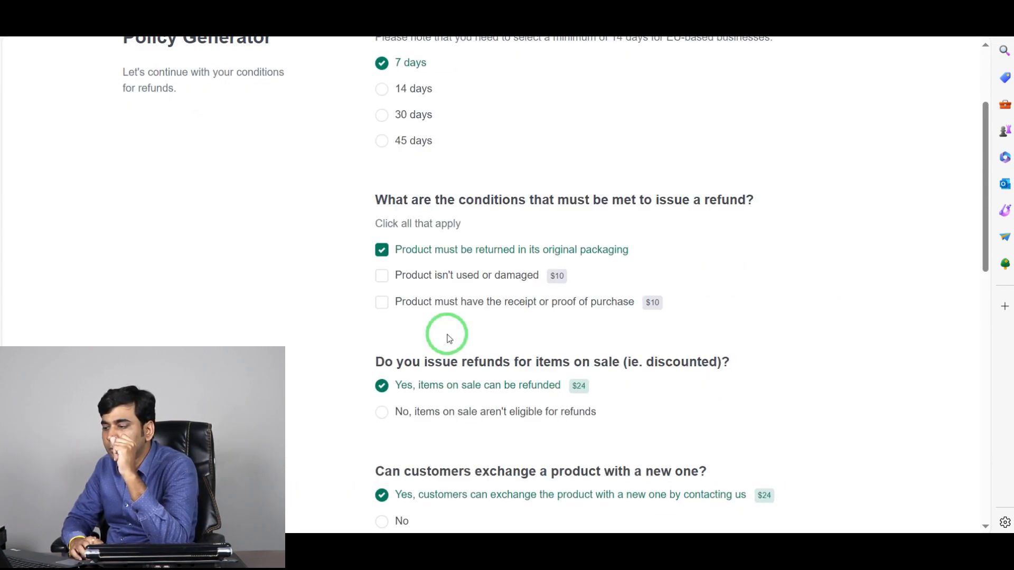
scroll(449, 338, "down", 3)
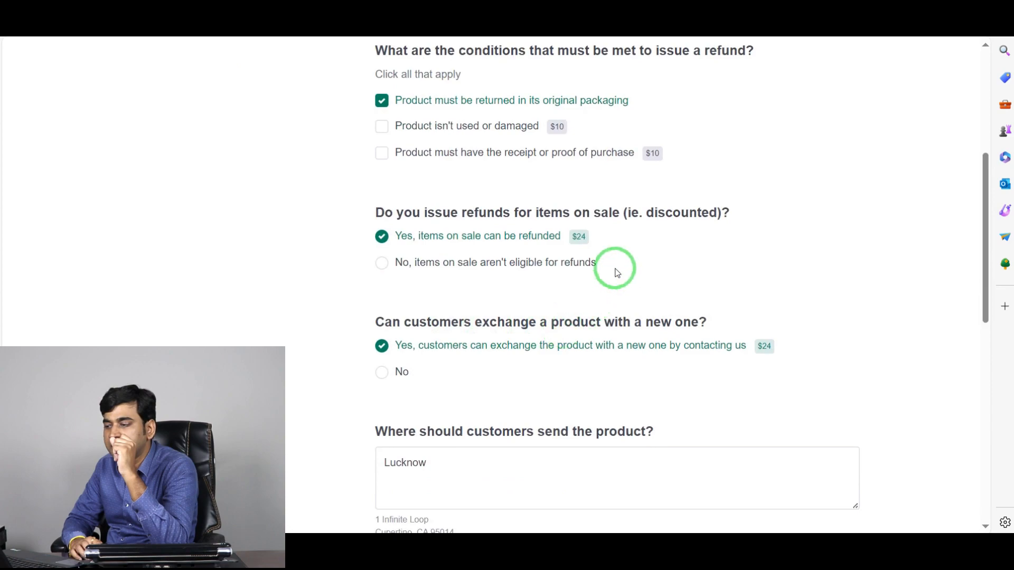
left_click(382, 263)
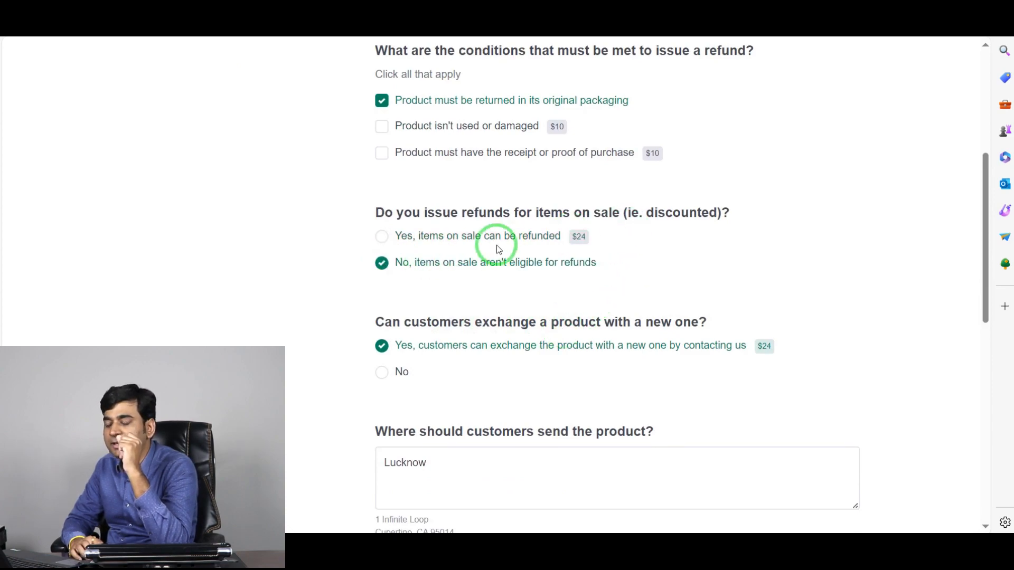
left_click(384, 374)
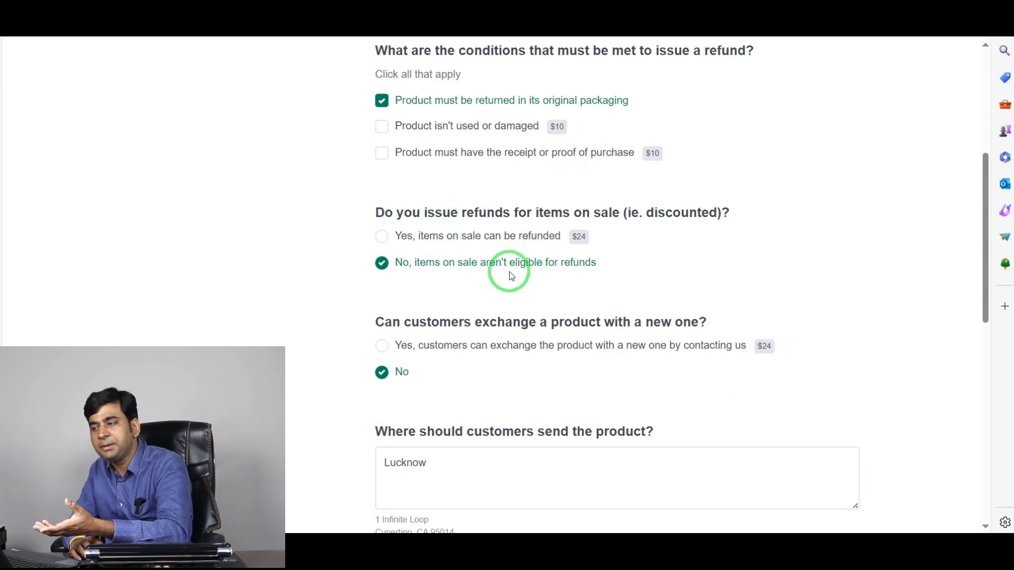
scroll(509, 271, "up", 2)
scroll(512, 272, "down", 3)
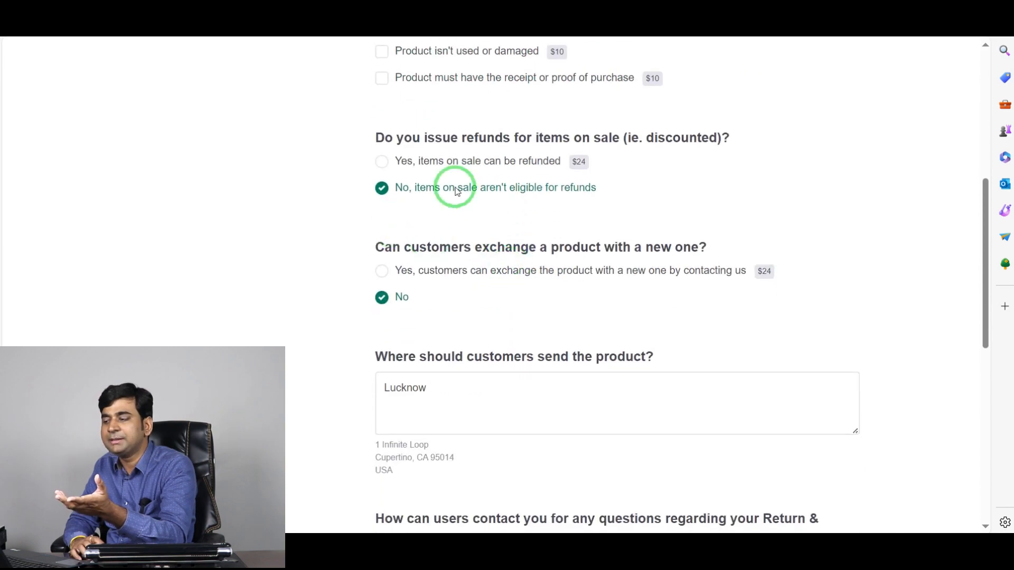
- Continue to the final generator page and generate the Return & Refund Policy
scroll(457, 192, "down", 7)
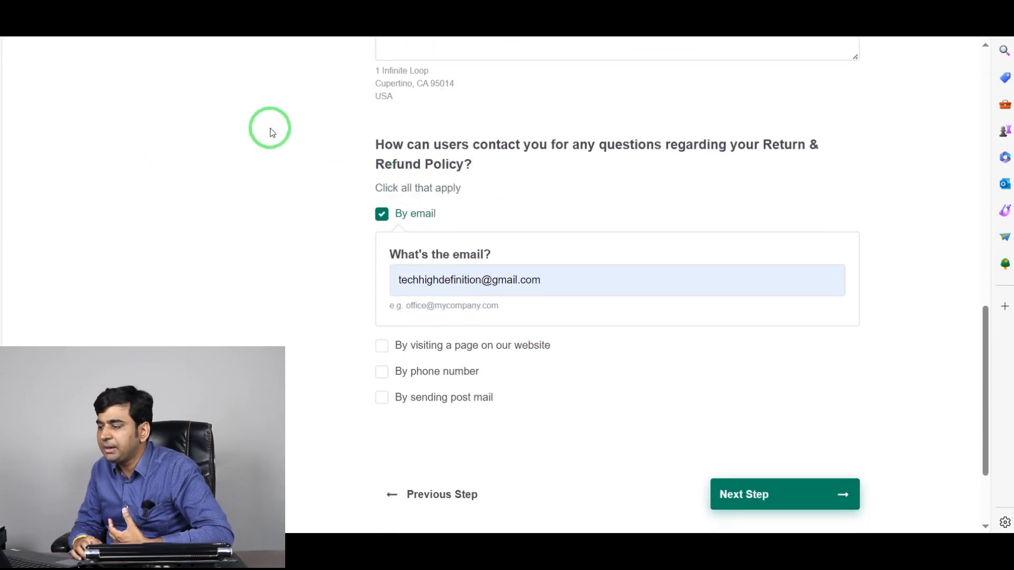
scroll(634, 303, "down", 3)
left_click(763, 378)
scroll(739, 359, "down", 2)
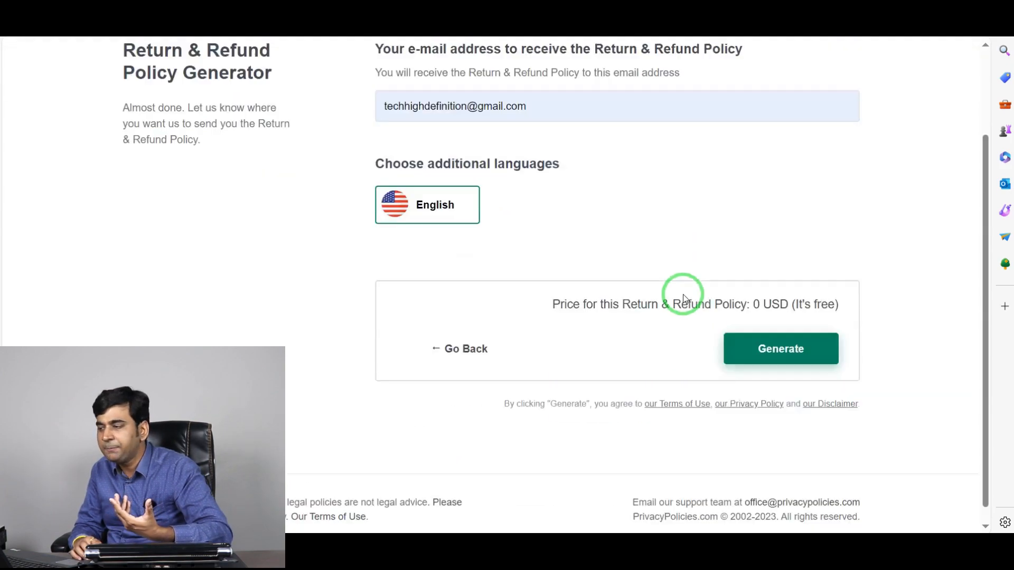
left_click(784, 339)
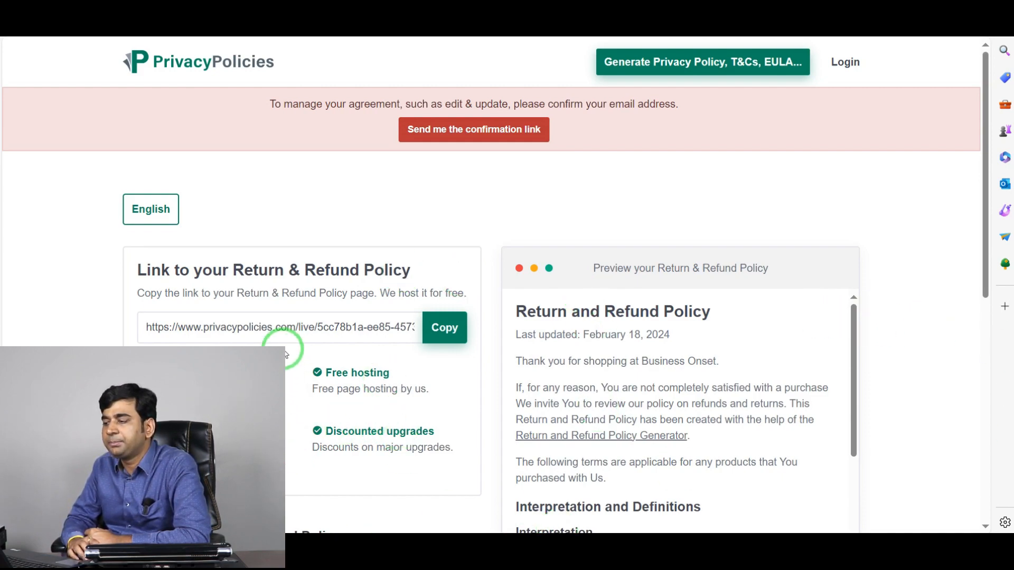
- Copy the link to the generated Return & Refund Policy and open its hosted page
scroll(386, 313, "down", 1)
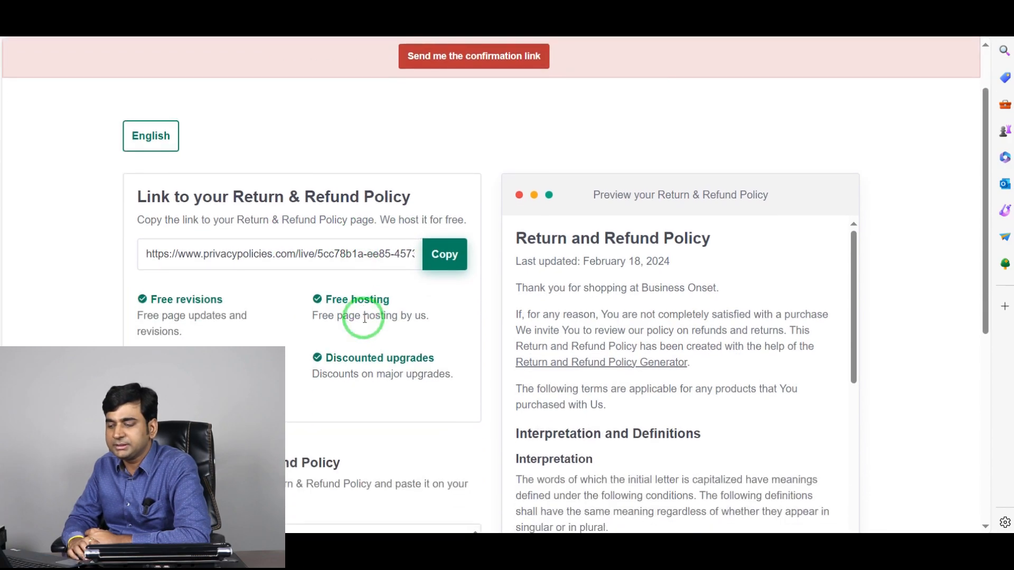
left_click(444, 253)
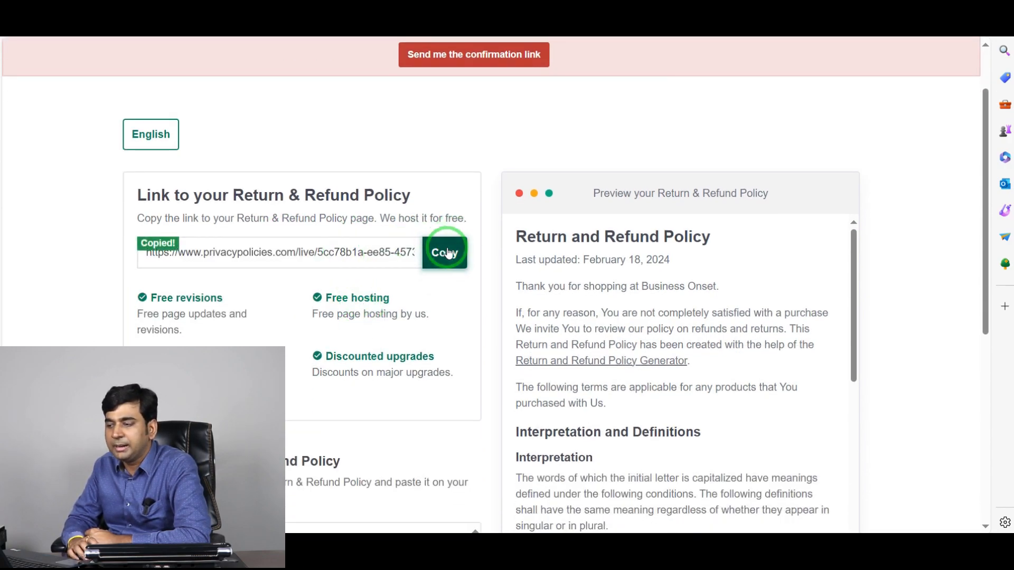
scroll(330, 353, "down", 1)
scroll(329, 353, "down", 4)
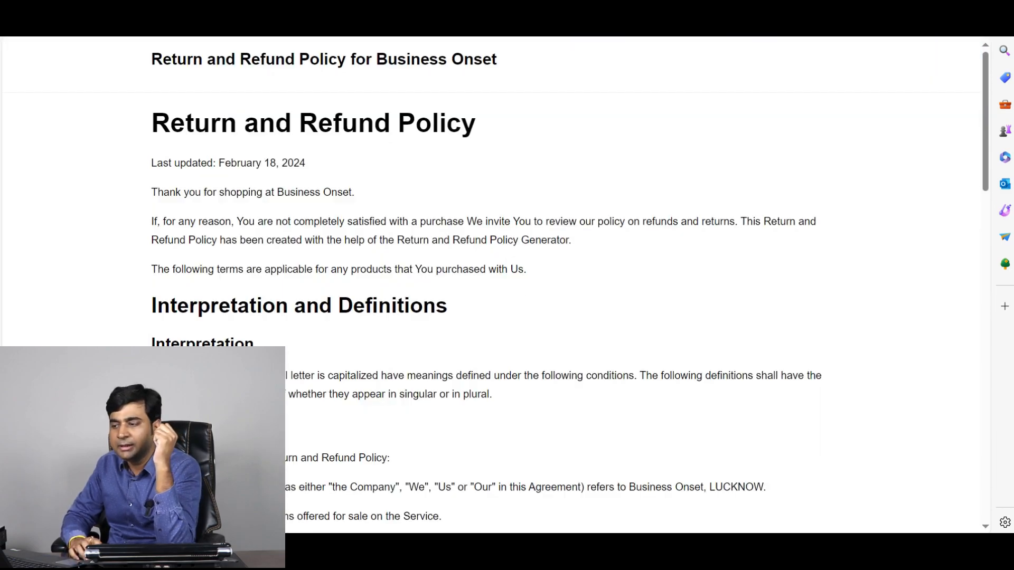
left_click(323, 240)
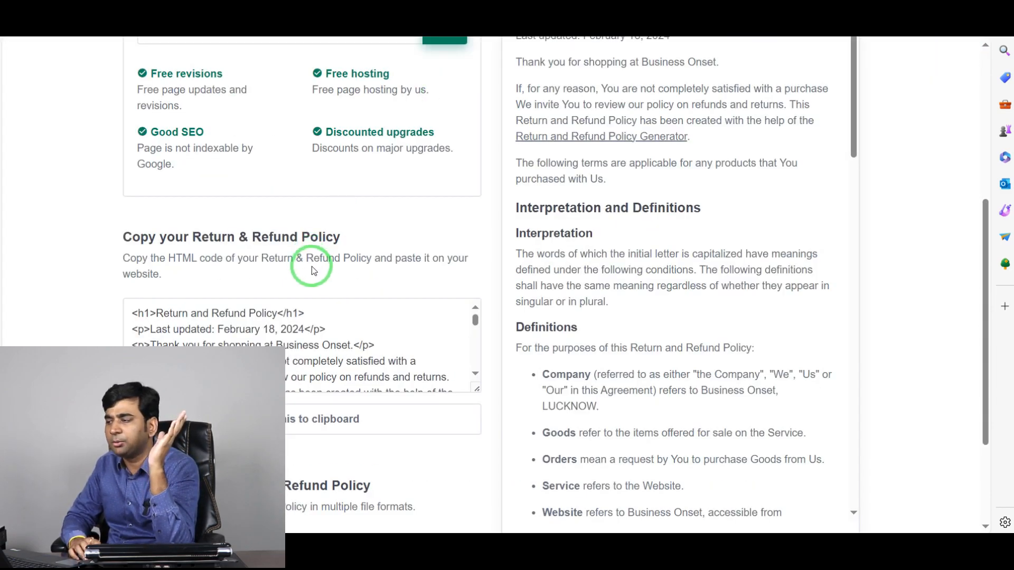
scroll(311, 266, "up", 4)
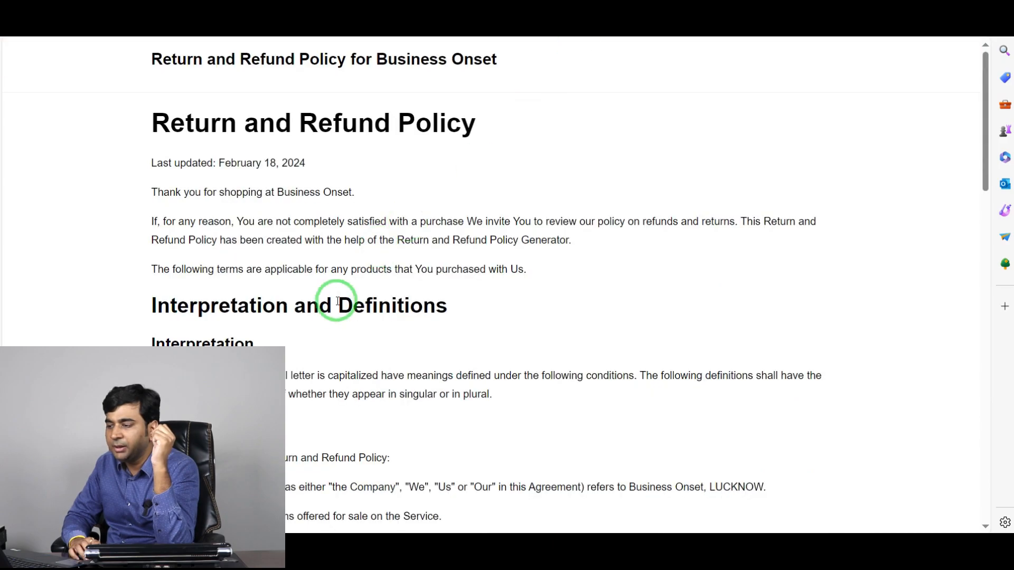
- Read through the hosted Return and Refund Policy, from the definitions to the contact section
scroll(288, 323, "down", 4)
scroll(287, 321, "down", 15)
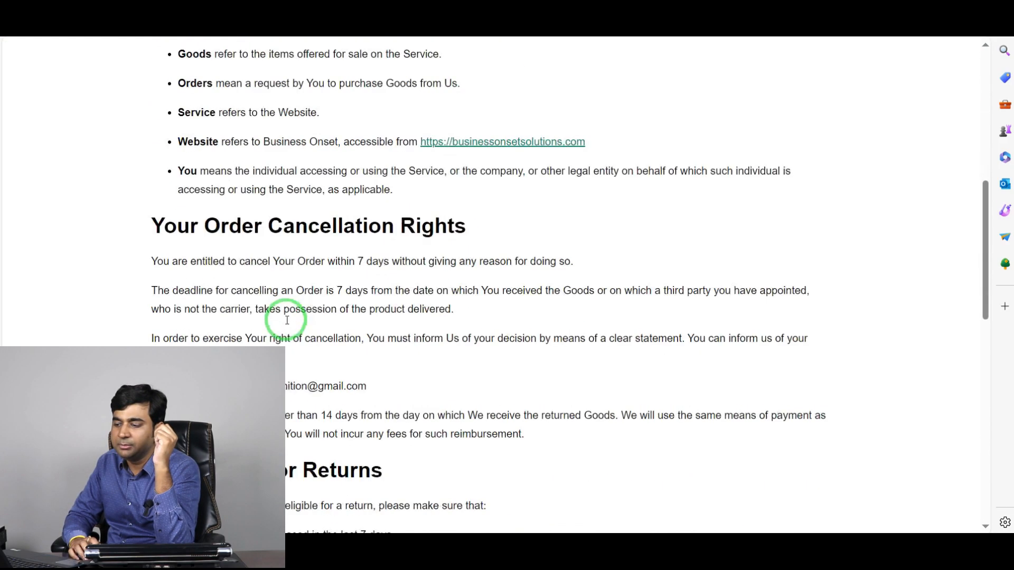
scroll(369, 343, "up", 2)
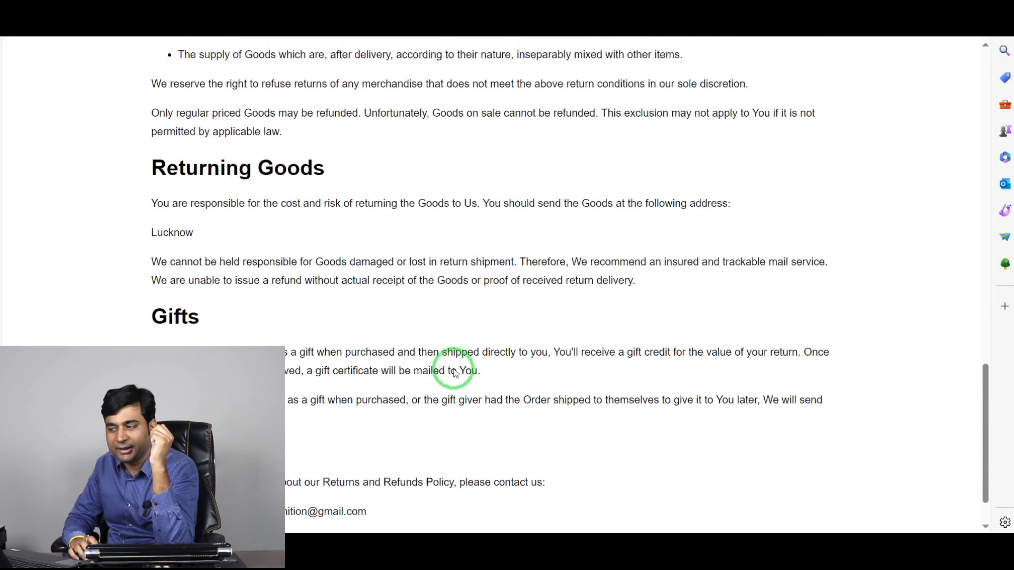
scroll(433, 380, "down", 2)
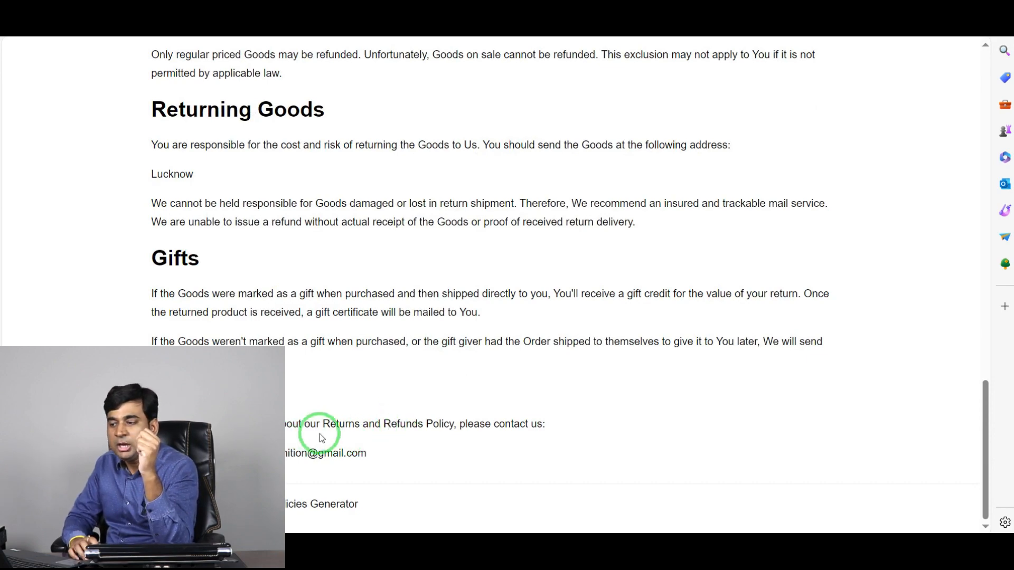
scroll(320, 437, "up", 3)
scroll(321, 437, "up", 1)
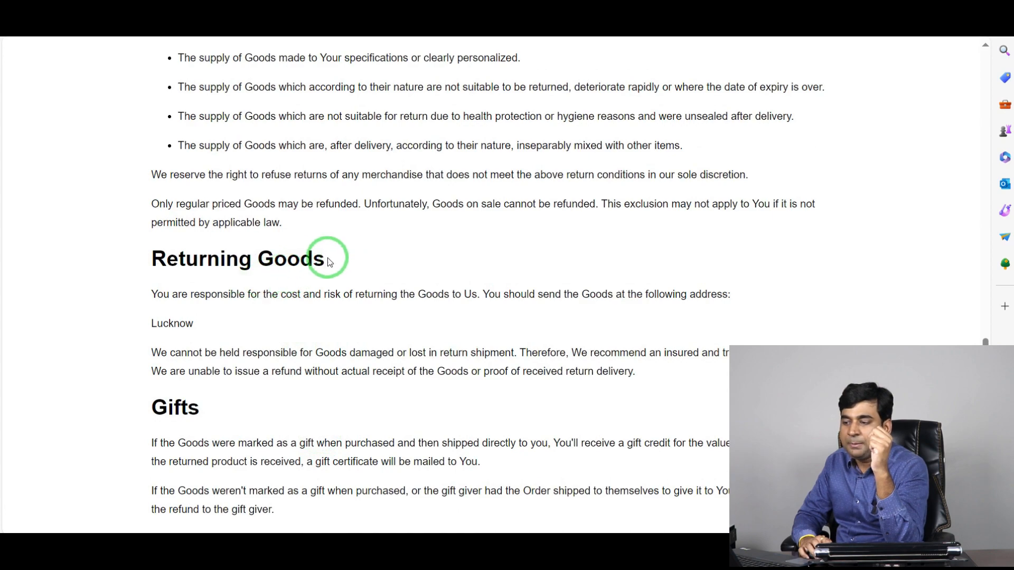
- Examine the Returning Goods section, highlighting the sentence about goods damaged or lost in return shipment
left_click_drag(324, 260, 170, 249)
left_click_drag(171, 354, 176, 355)
left_click_drag(313, 356, 316, 356)
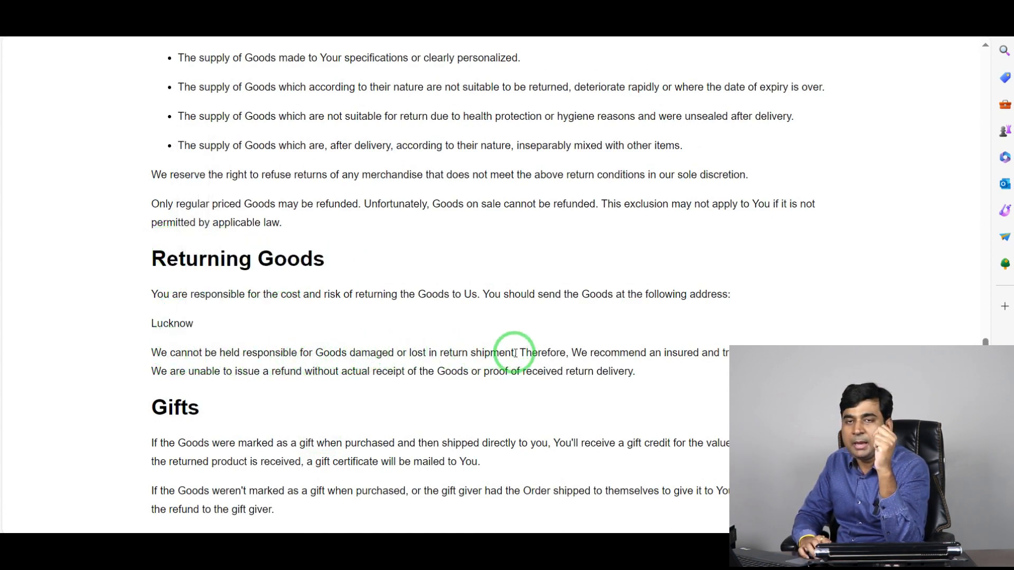
left_click_drag(518, 354, 153, 363)
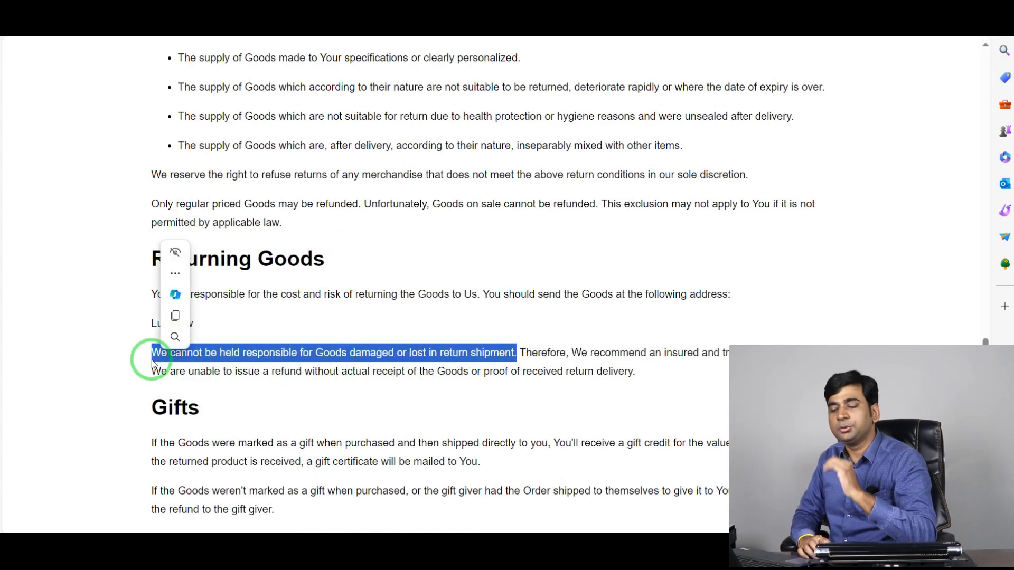
left_click(275, 358)
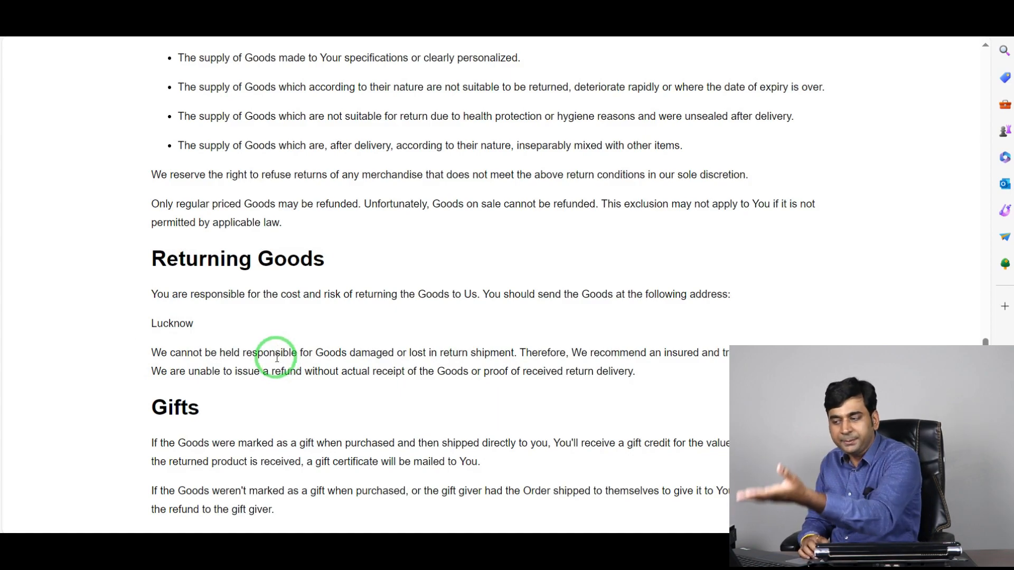
- Review the Conditions for Returns again and look over the whole policy from its beginning
scroll(277, 358, "up", 5)
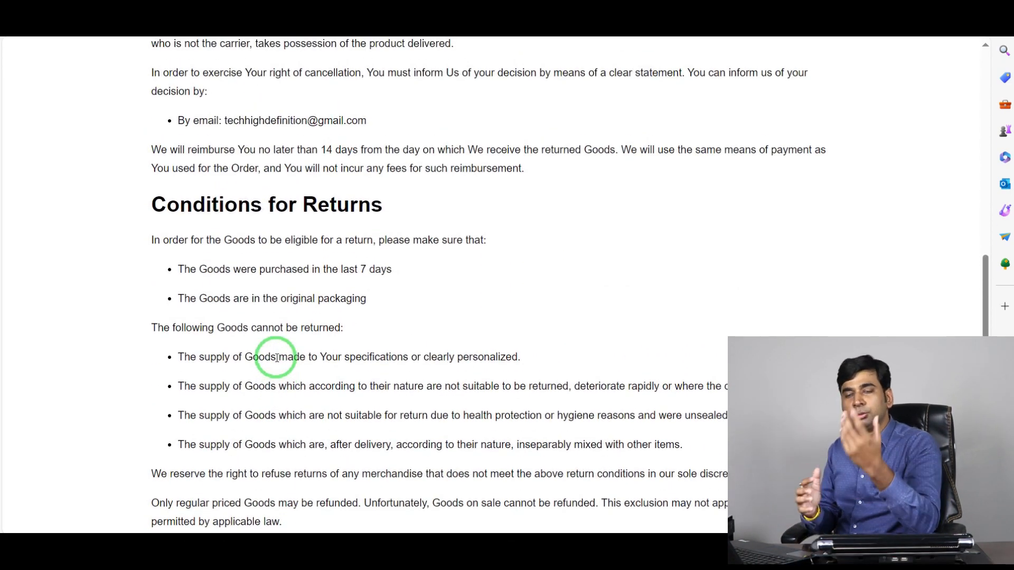
scroll(277, 358, "down", 5)
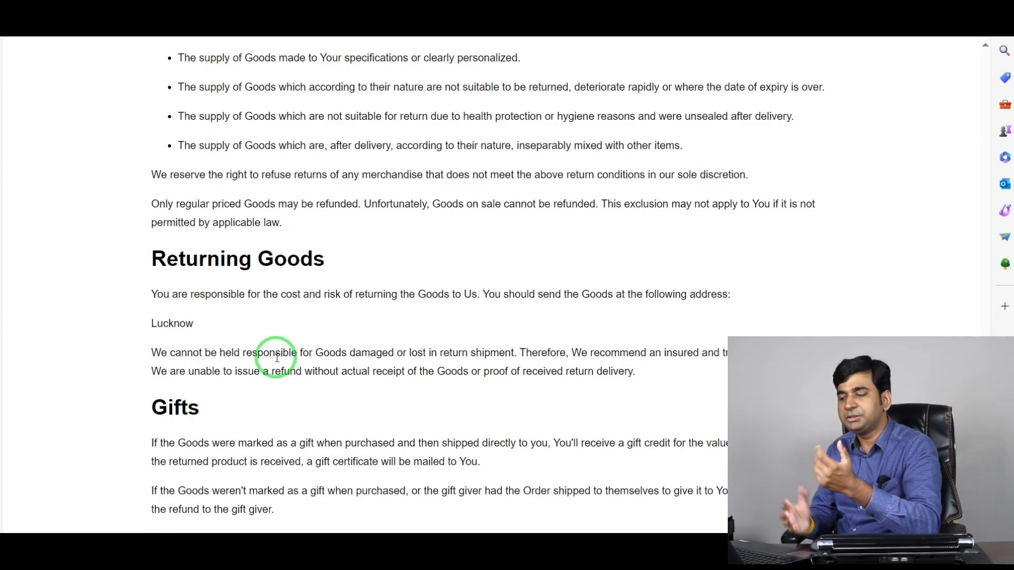
scroll(276, 359, "up", 5)
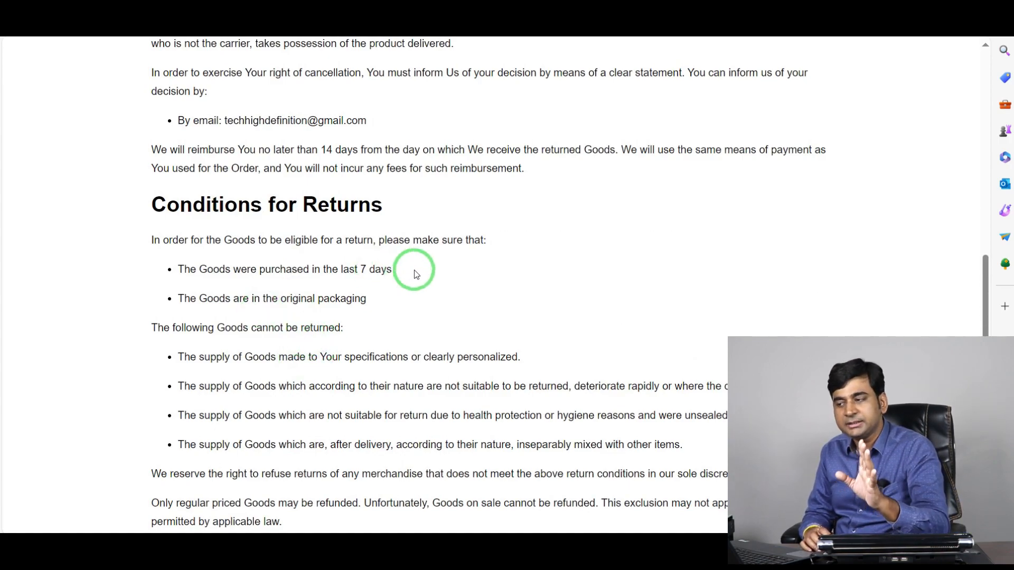
scroll(339, 283, "up", 10)
scroll(329, 298, "up", 3)
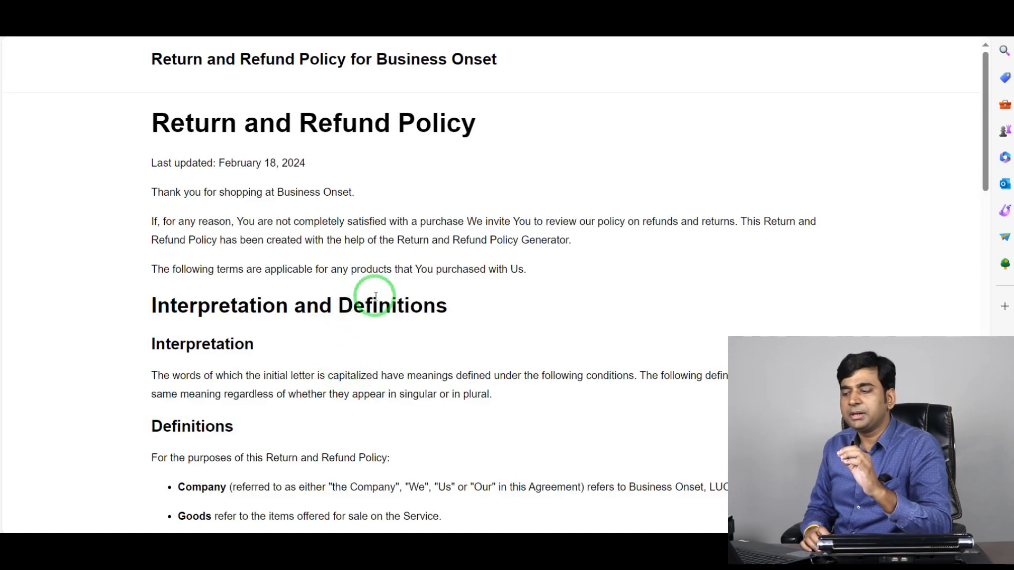
scroll(364, 224, "down", 2)
scroll(364, 223, "down", 20)
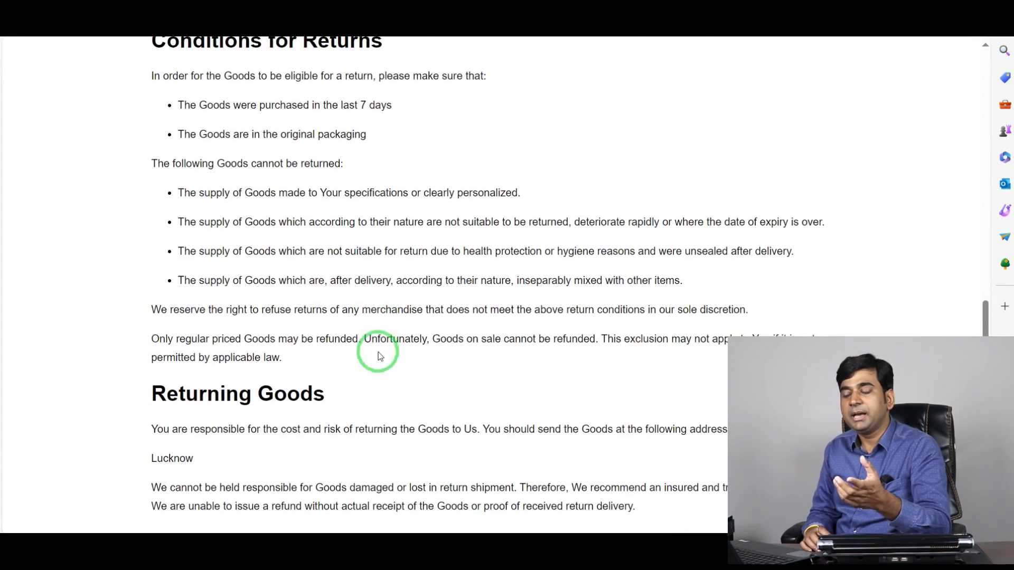
scroll(385, 355, "up", 15)
scroll(387, 363, "up", 5)
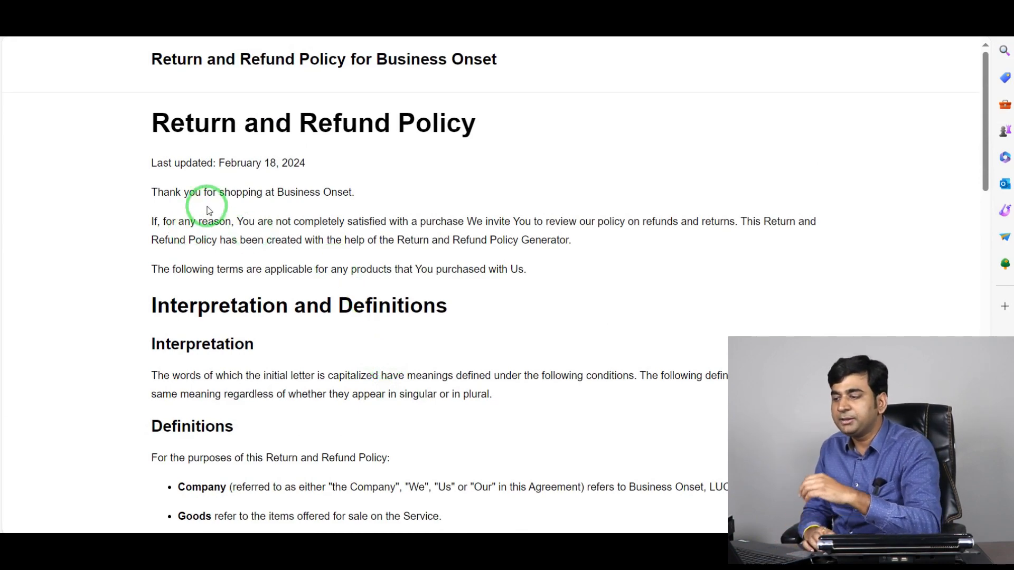
- Switch to the WordPress page editor and add a Paragraph block under the Return & Refund Policy title
key("ctrl+Tab")
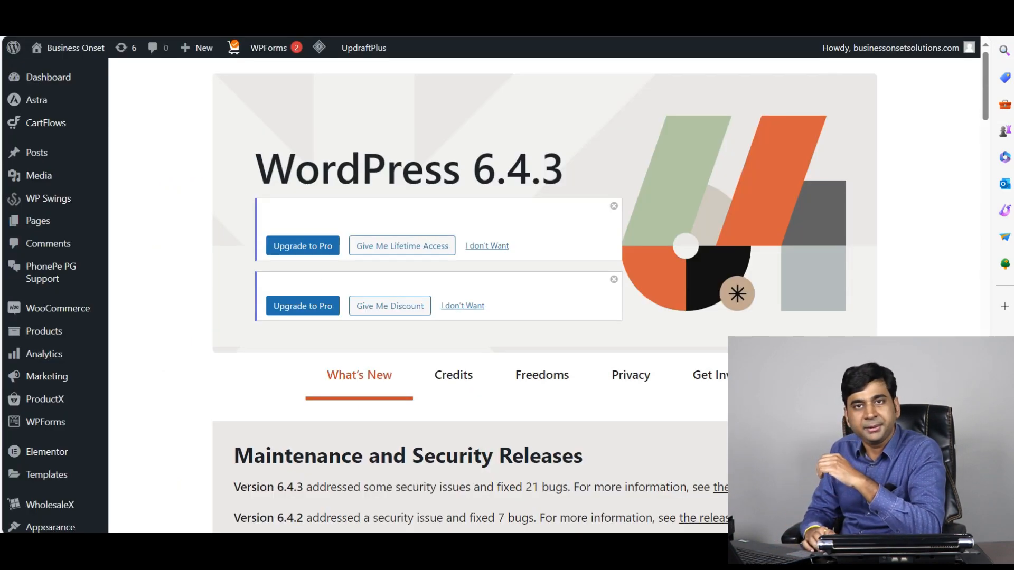
key("ctrl+Tab")
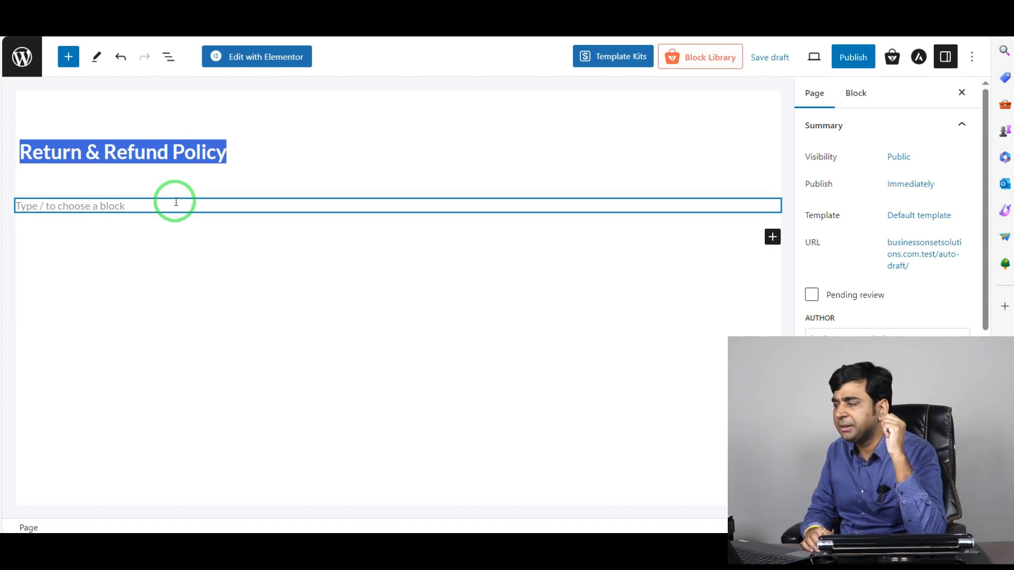
left_click(772, 238)
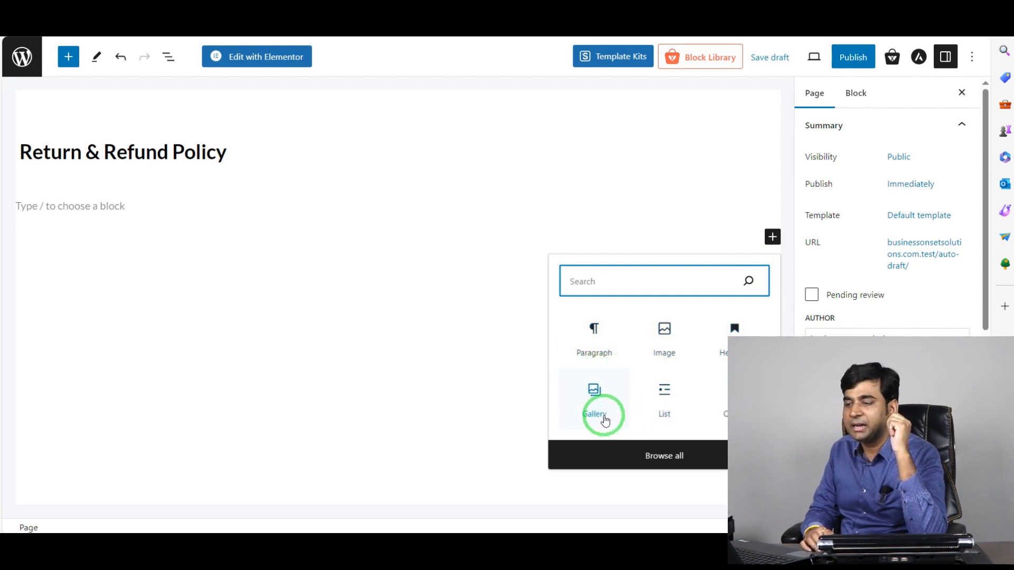
left_click(599, 339)
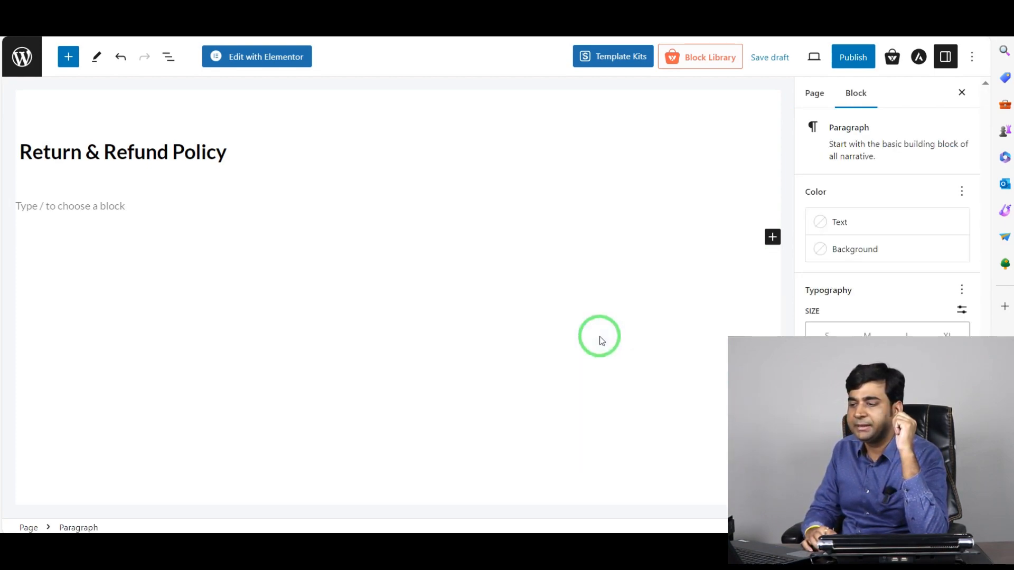
left_click(52, 233)
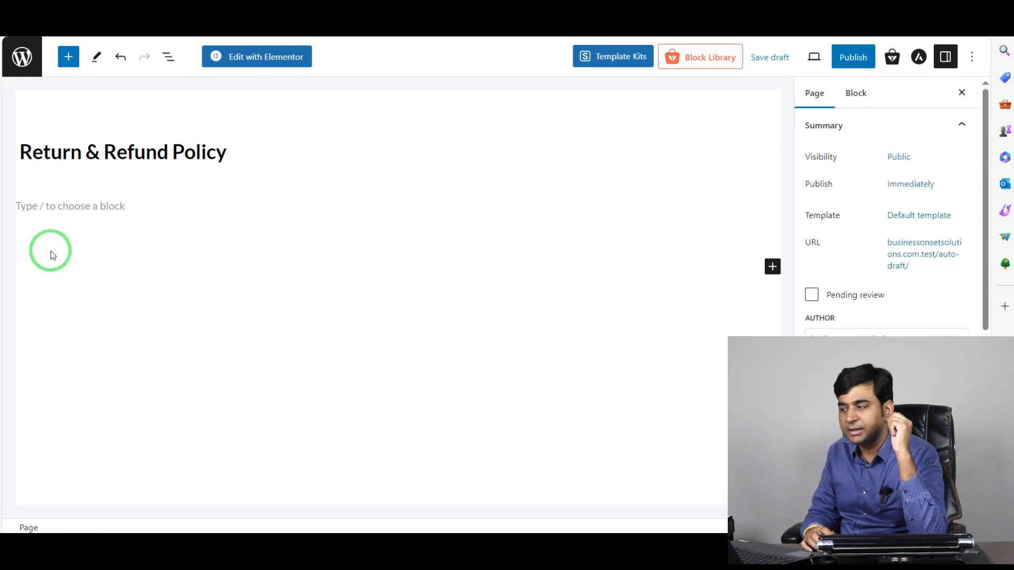
- Copy the entire hosted Return and Refund Policy text and paste it below the title of the WordPress Return & Refund Policy page
left_click(63, 246)
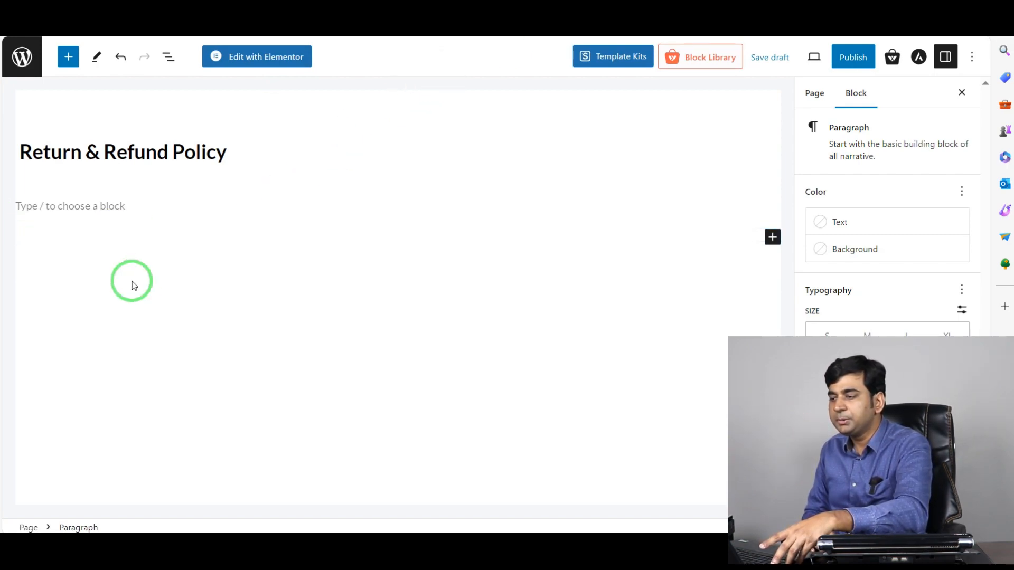
left_click(602, 14)
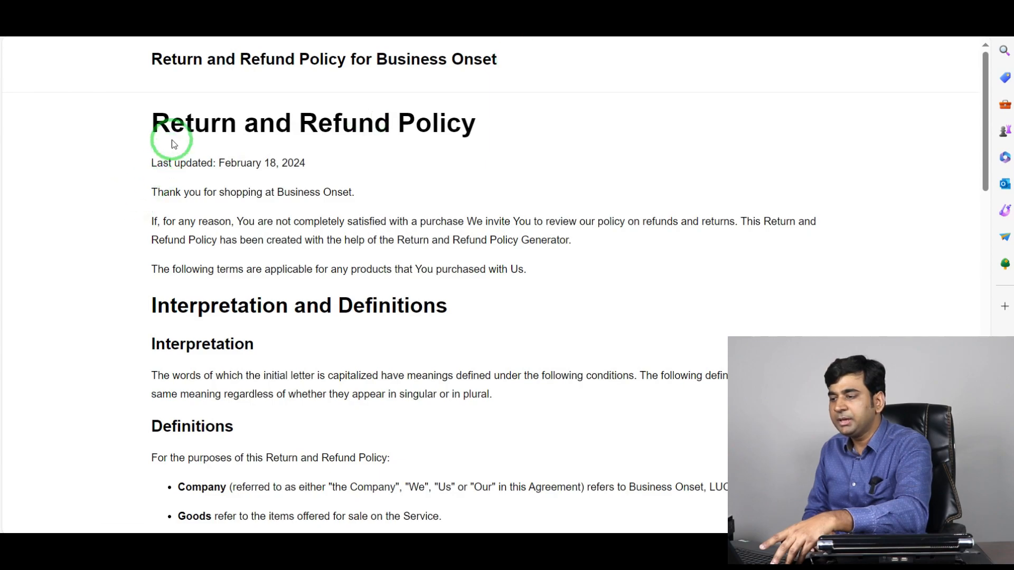
left_click_drag(136, 117, 409, 443)
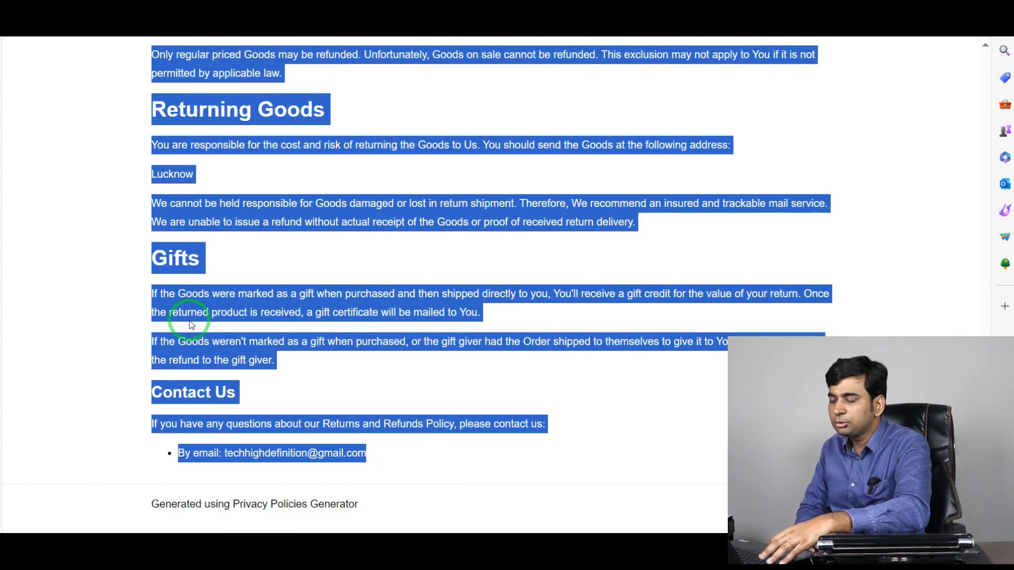
left_click(332, 10)
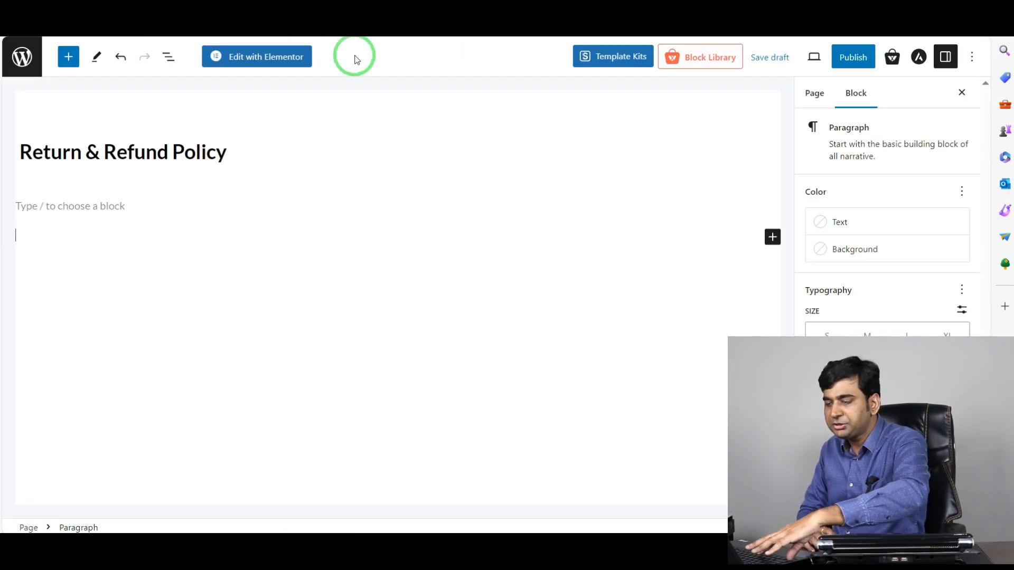
left_click(122, 236)
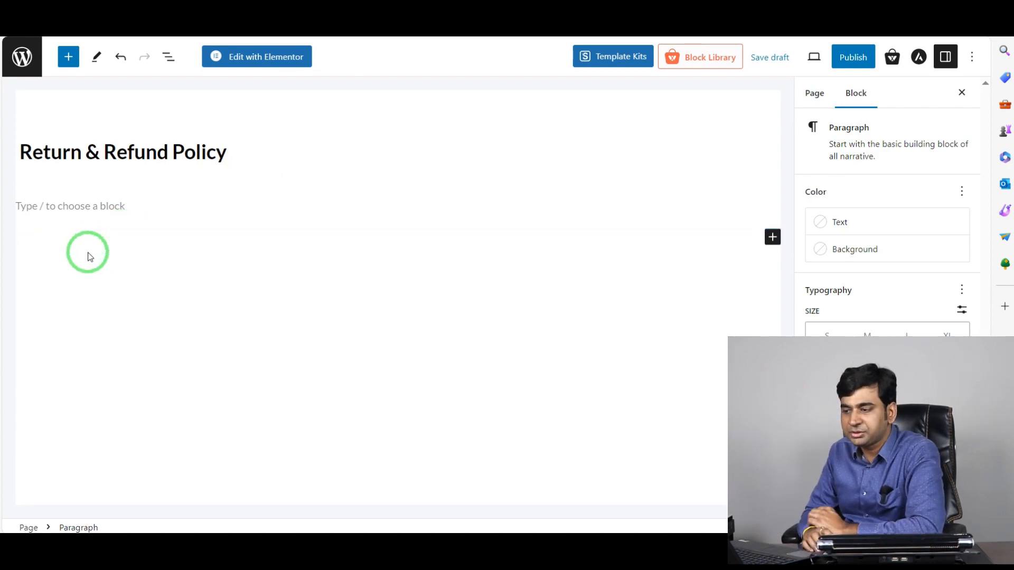
key("ctrl+v")
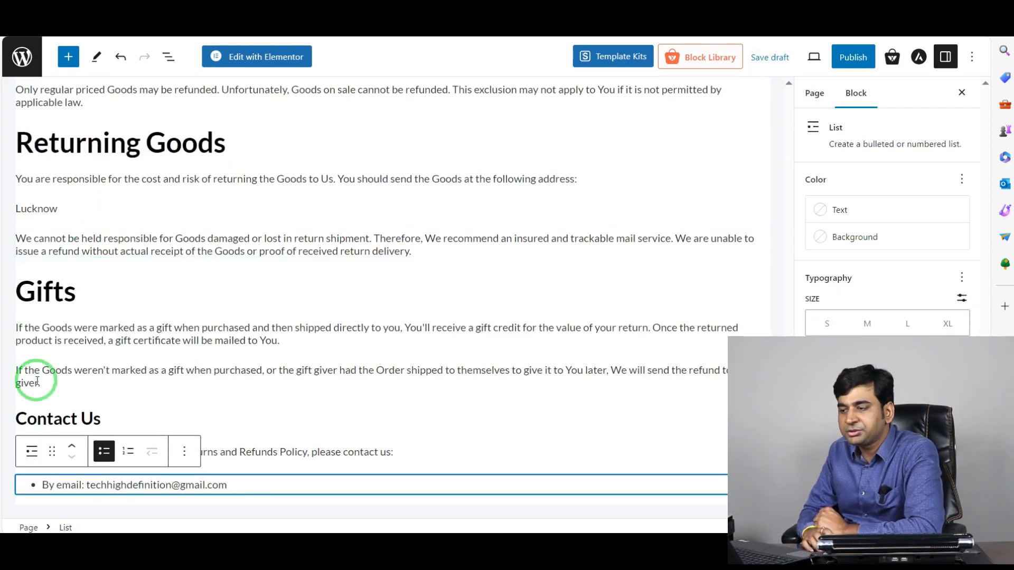
- Check the pasted policy content from start to end and publish the Return & Refund Policy page
scroll(140, 343, "up", 7)
scroll(166, 323, "up", 15)
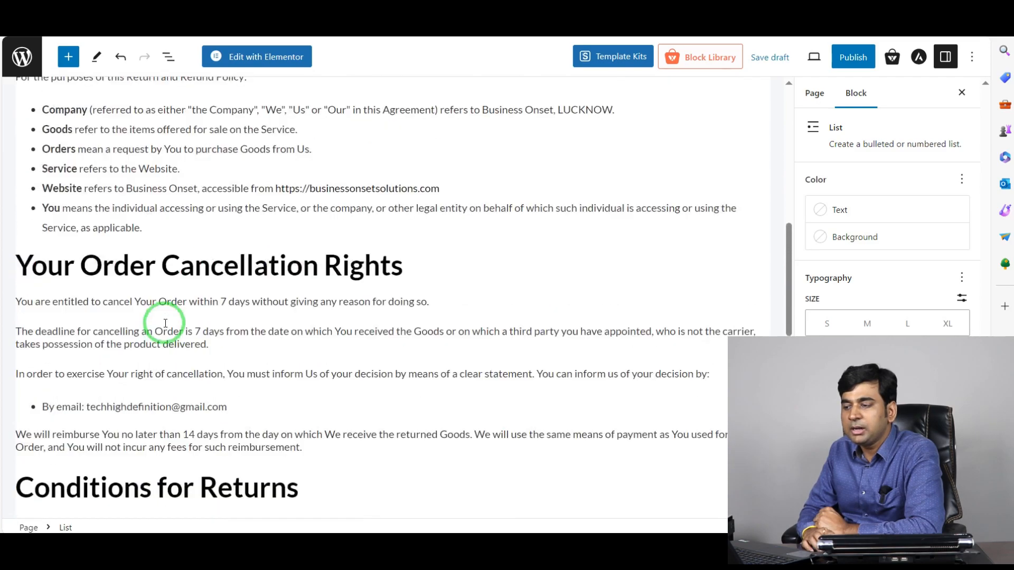
scroll(202, 275, "down", 14)
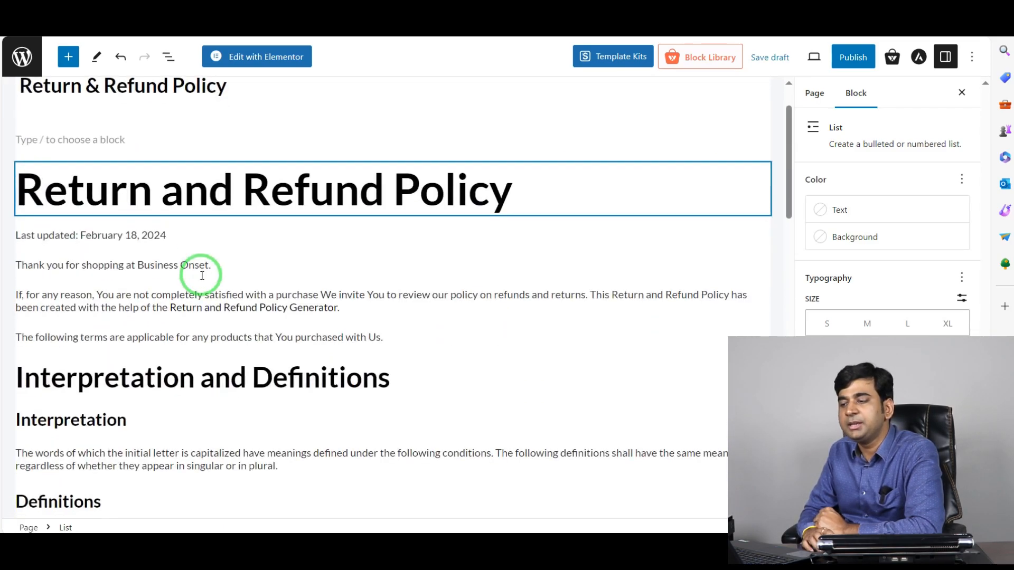
scroll(201, 298, "down", 8)
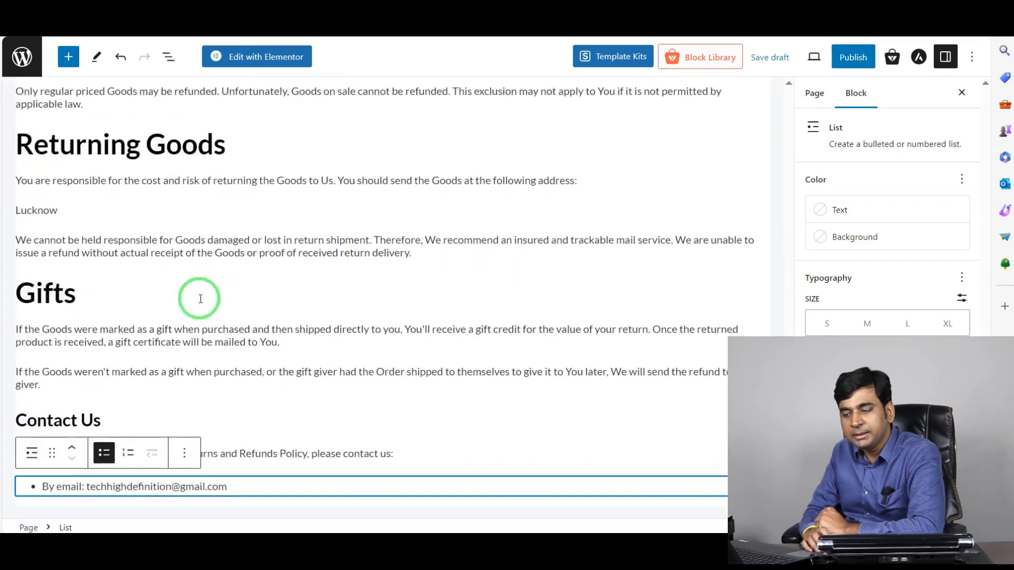
scroll(405, 407, "up", 12)
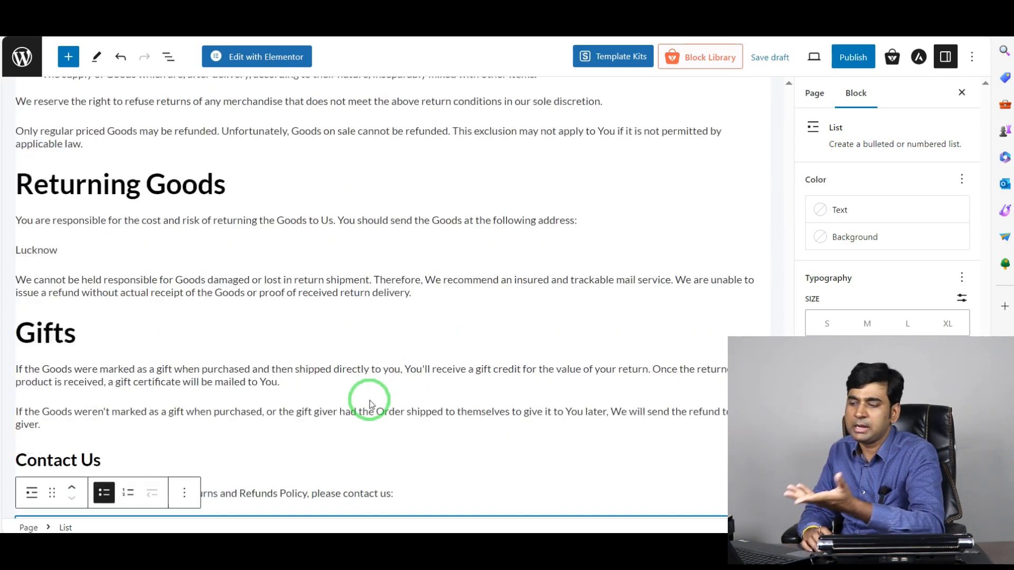
scroll(484, 394, "up", 8)
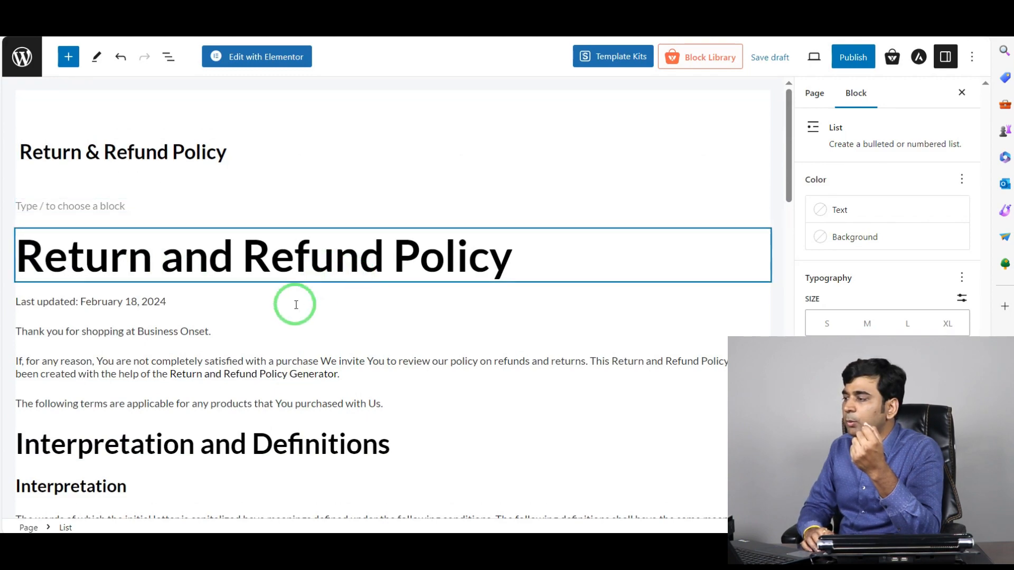
left_click(854, 58)
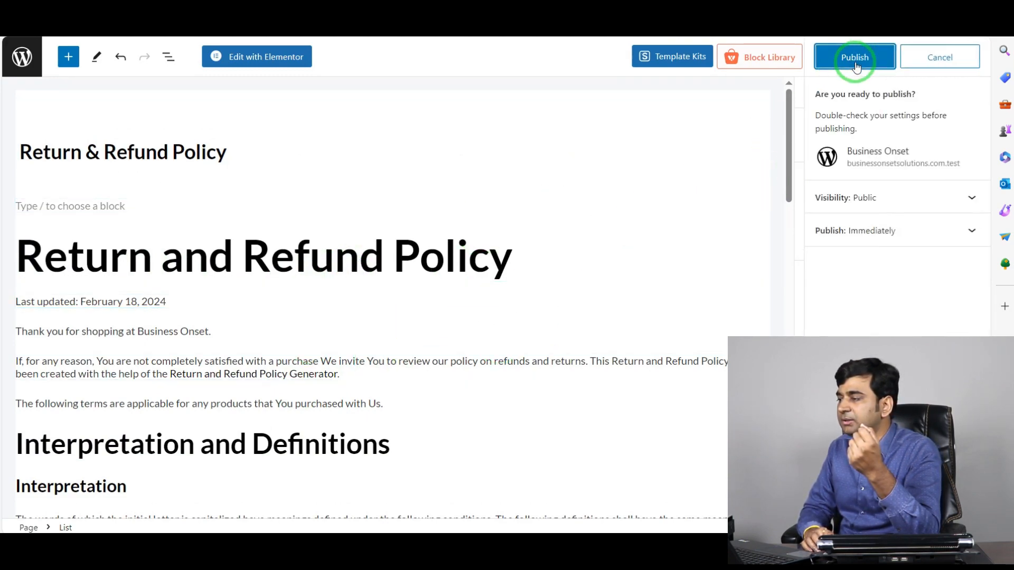
left_click(855, 59)
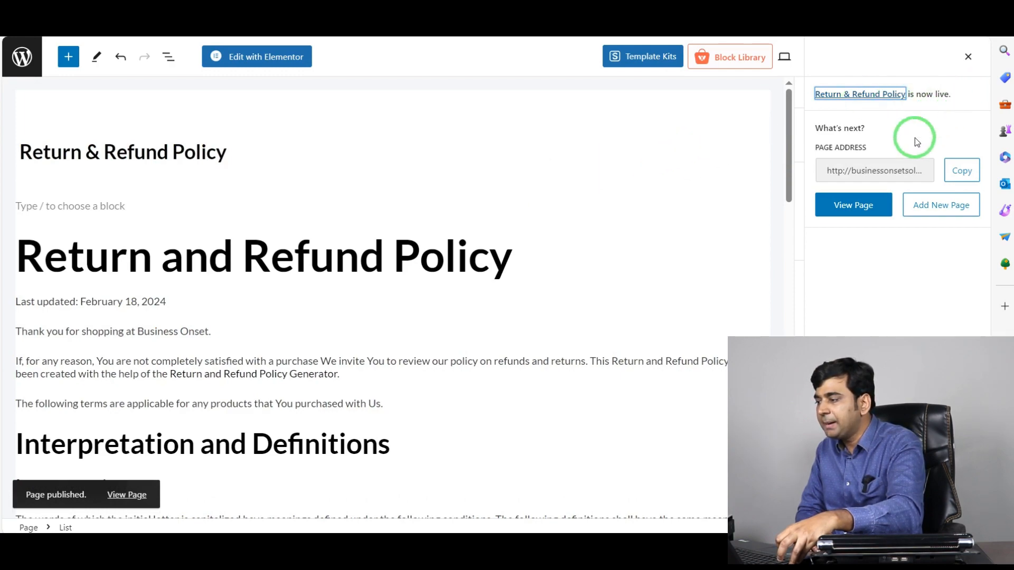
- Inspect the slug in the published page's address and view the live Return & Refund Policy page
left_click(893, 169)
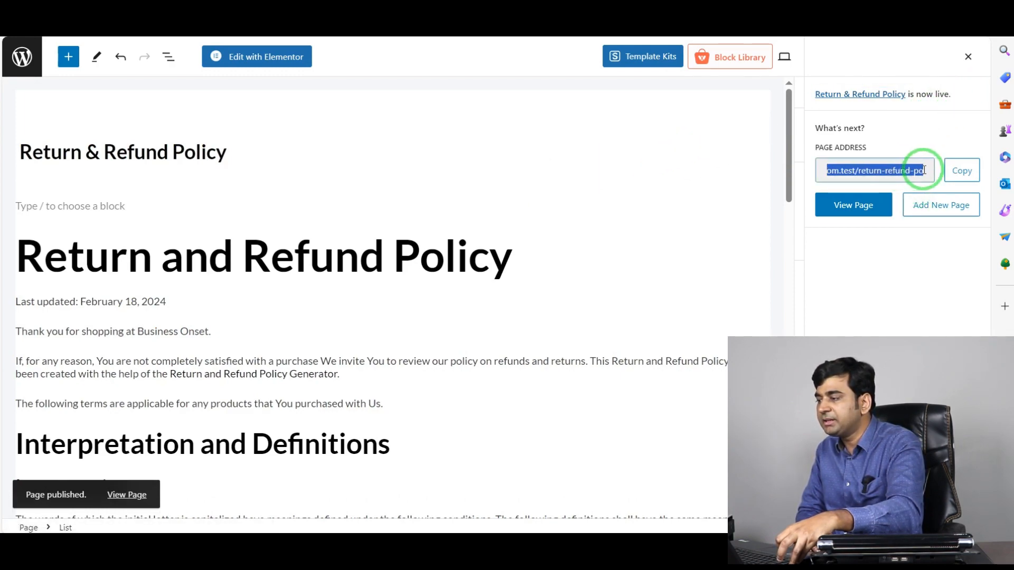
left_click(899, 169)
left_click_drag(874, 169, 938, 169)
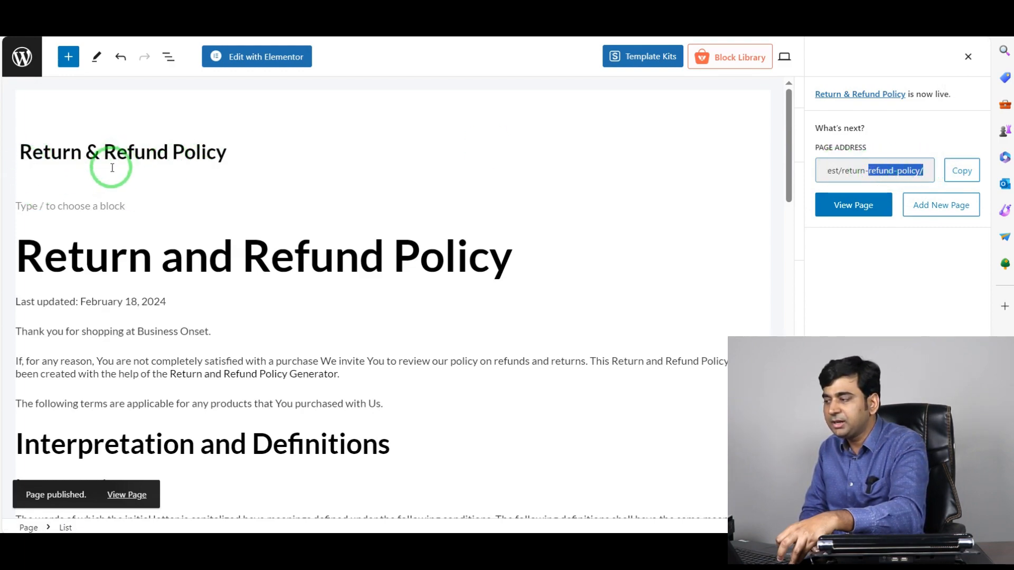
left_click(881, 323)
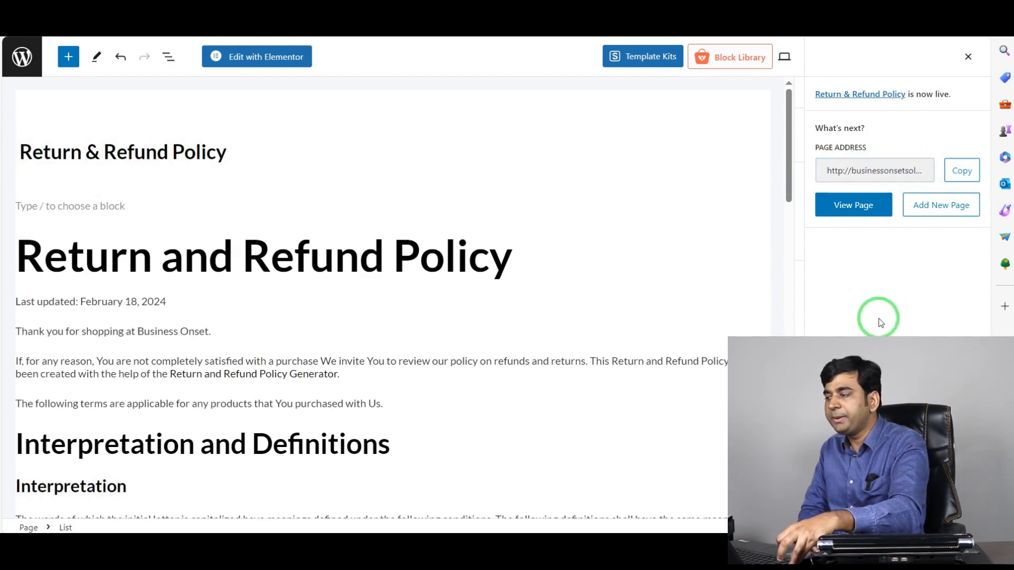
left_click(850, 208)
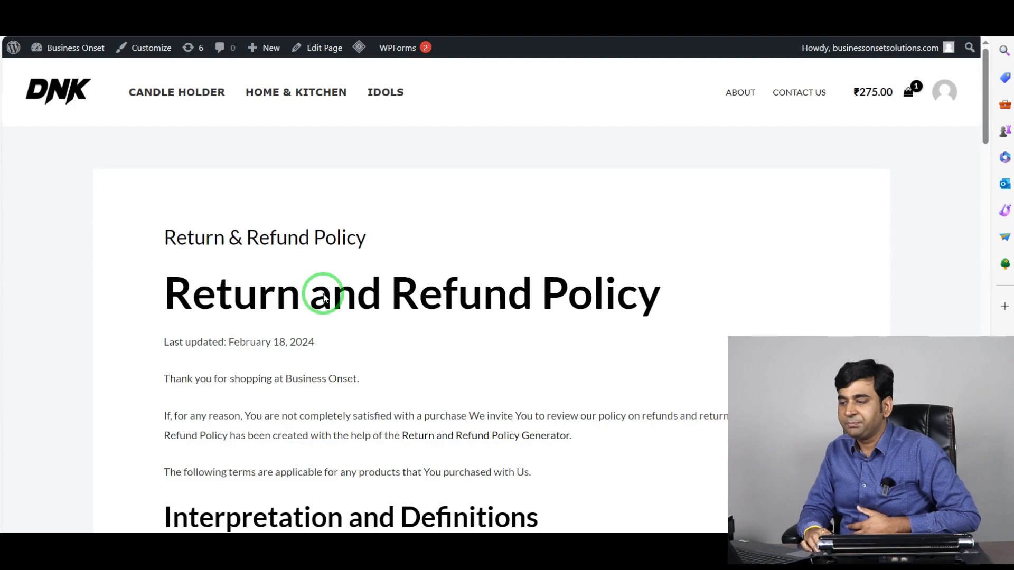
scroll(386, 248, "down", 10)
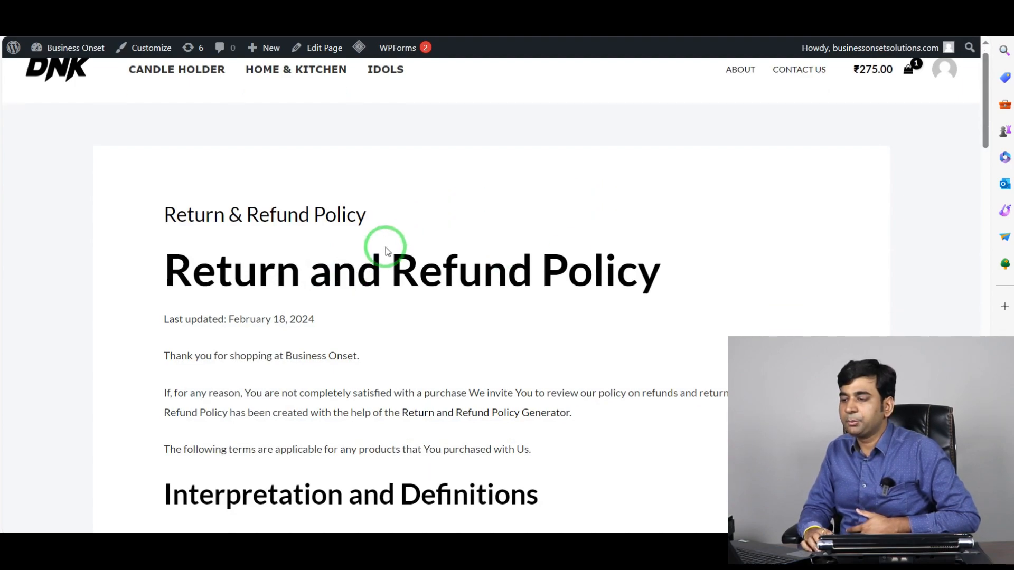
scroll(387, 250, "down", 15)
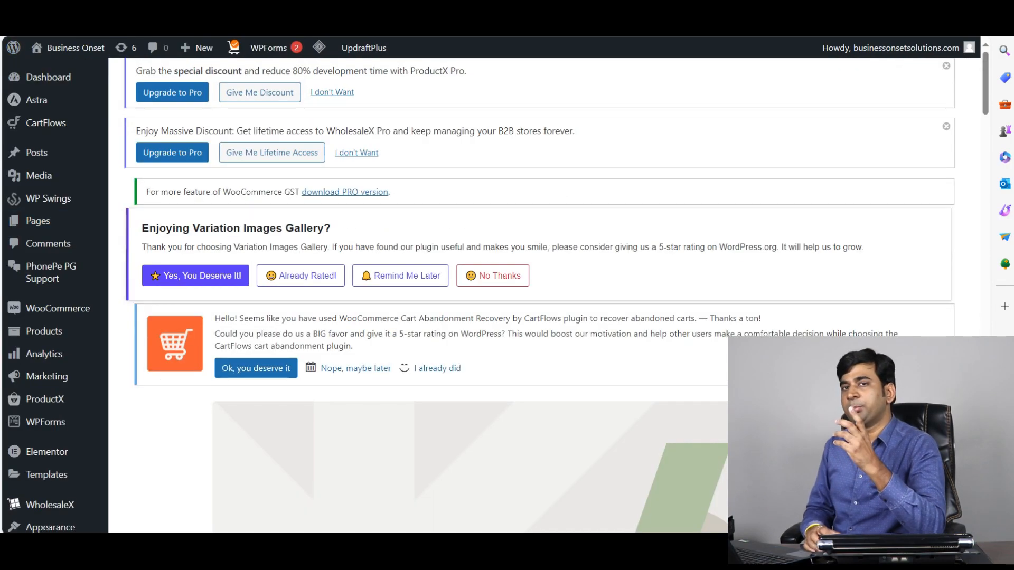
- Find the Return and Refund Policy page in the list of all WordPress pages and open it for editing
left_click(706, 204)
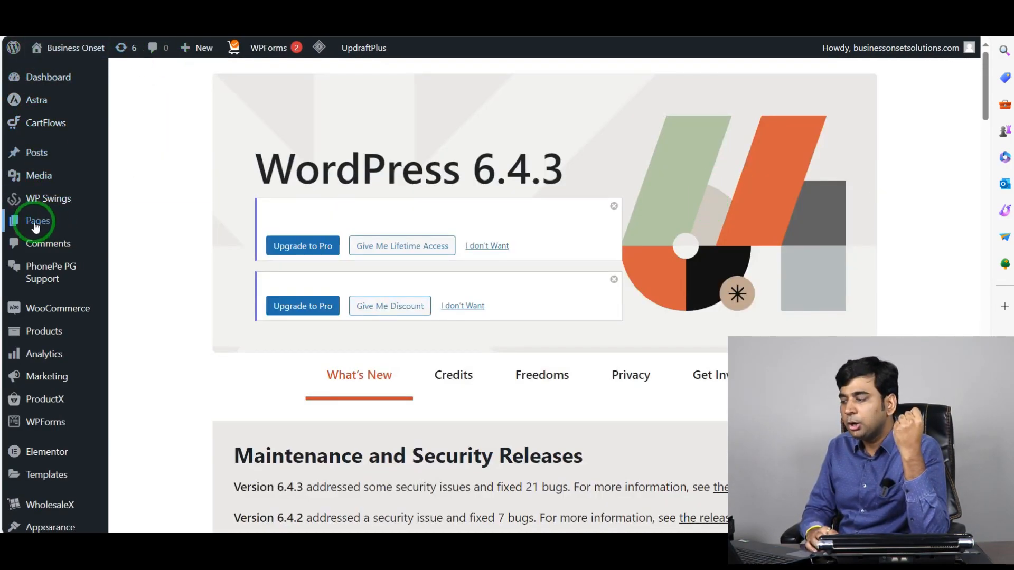
mouse_move(39, 220)
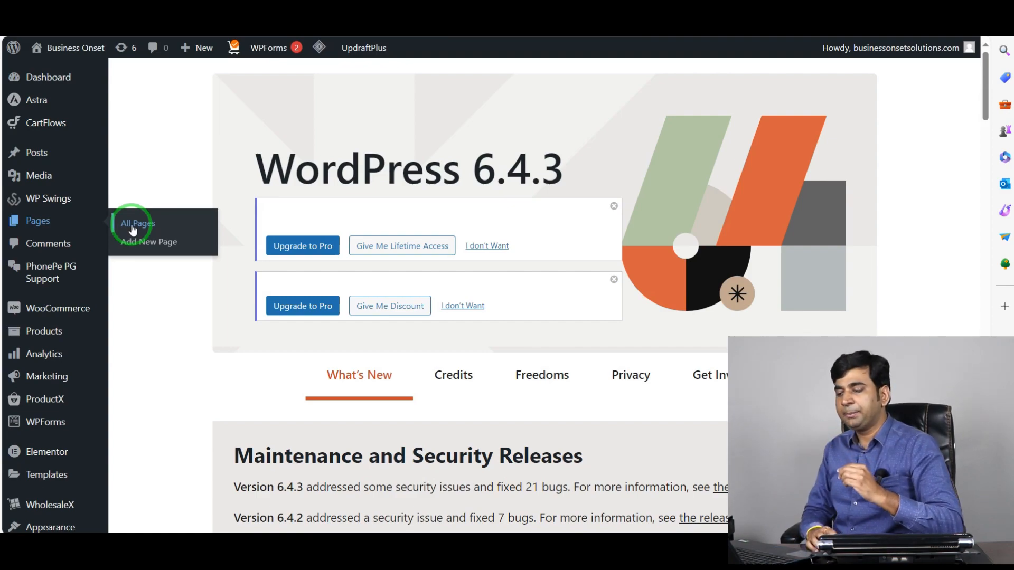
scroll(306, 227, "down", 10)
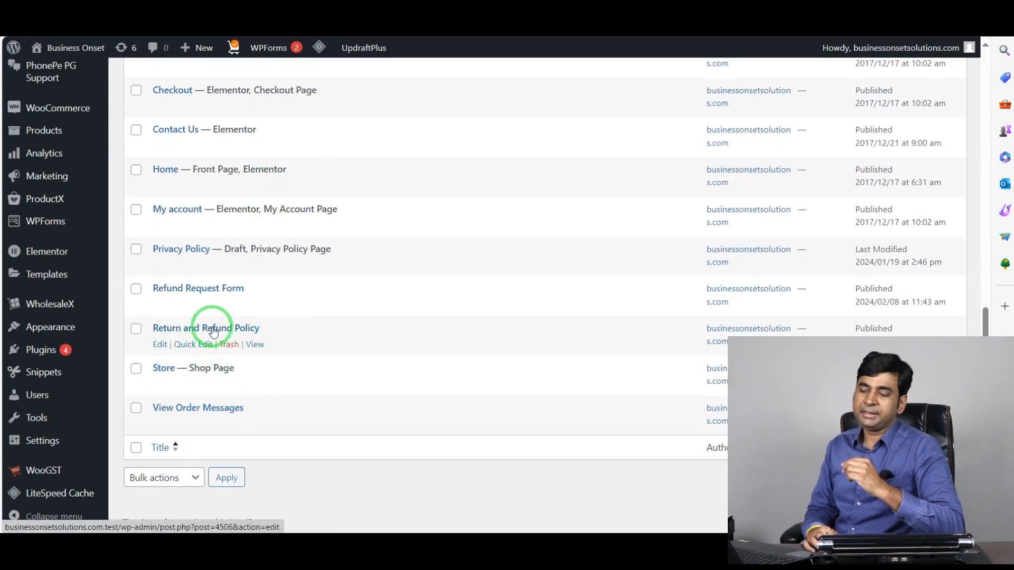
left_click(160, 345)
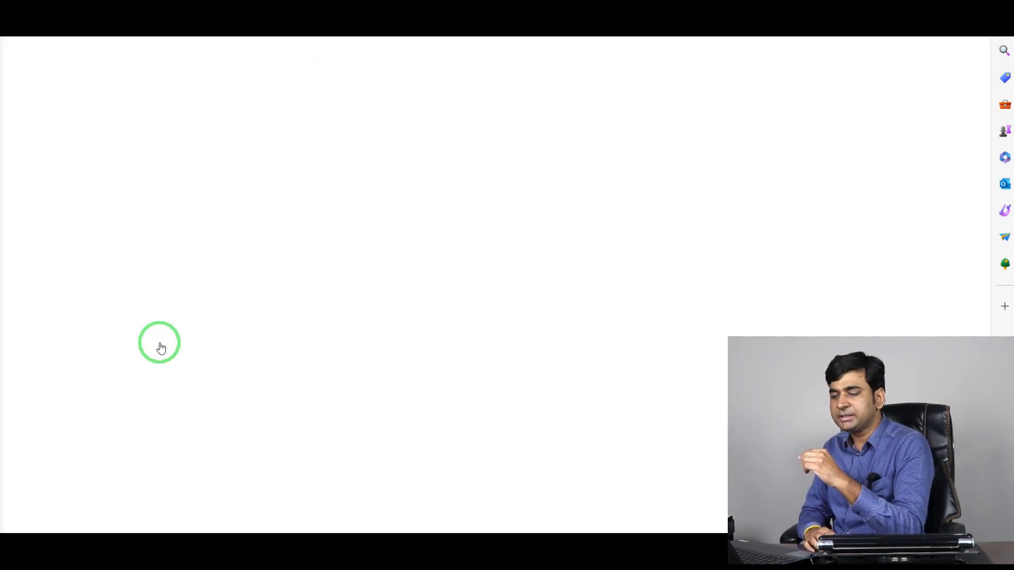
scroll(328, 321, "down", 5)
scroll(341, 298, "up", 5)
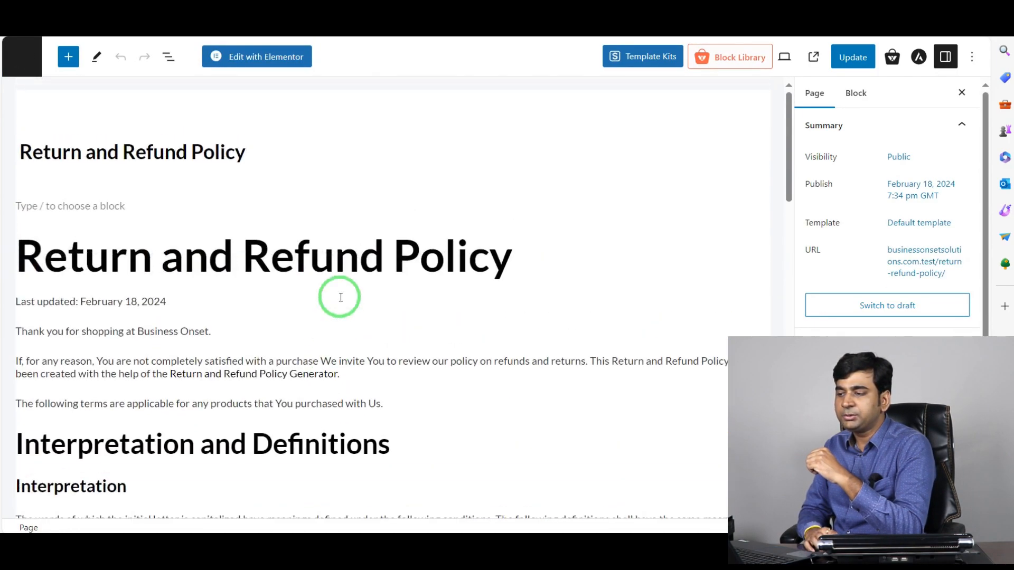
- Open the Return and Refund Policy page in Elementor and select the Text Editor widget holding the policy text
left_click(270, 58)
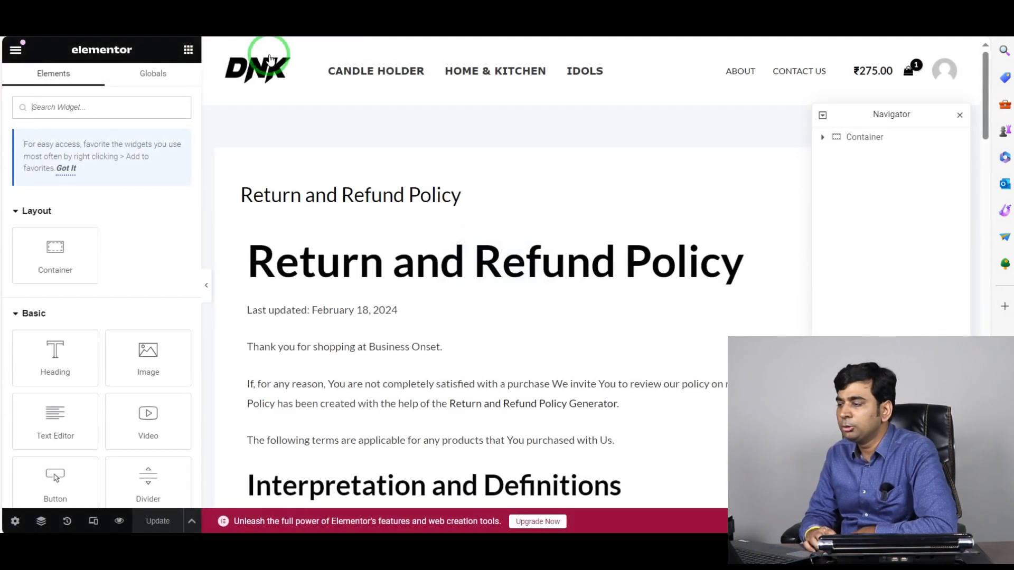
left_click(272, 209)
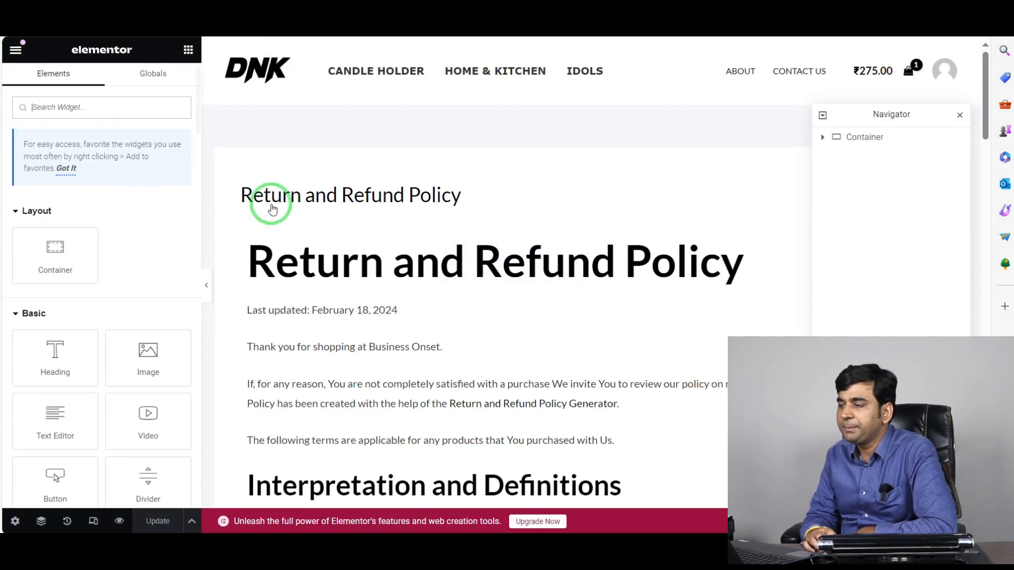
scroll(453, 301, "down", 3)
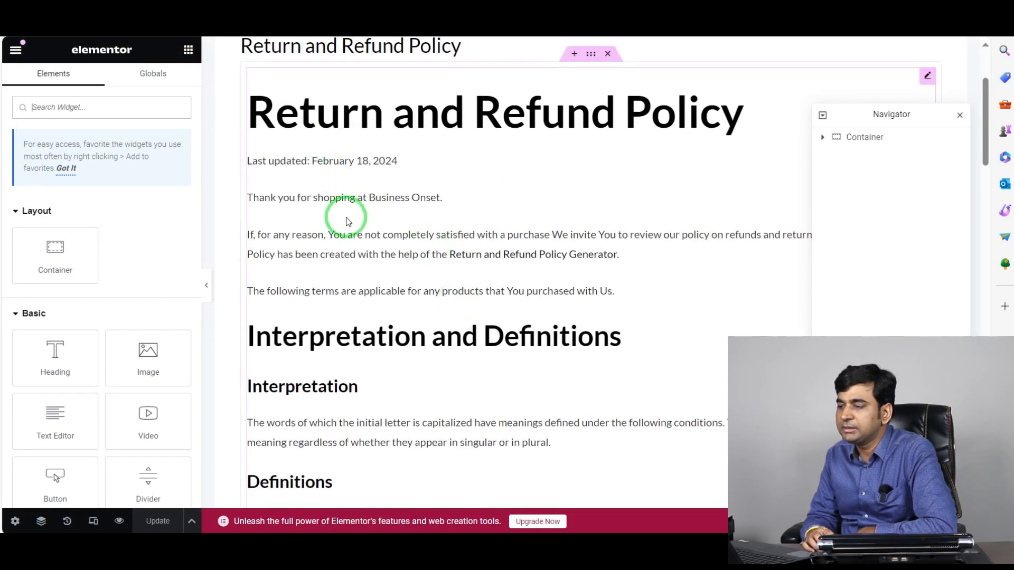
scroll(349, 238, "down", 9)
scroll(460, 317, "down", 10)
scroll(463, 322, "up", 14)
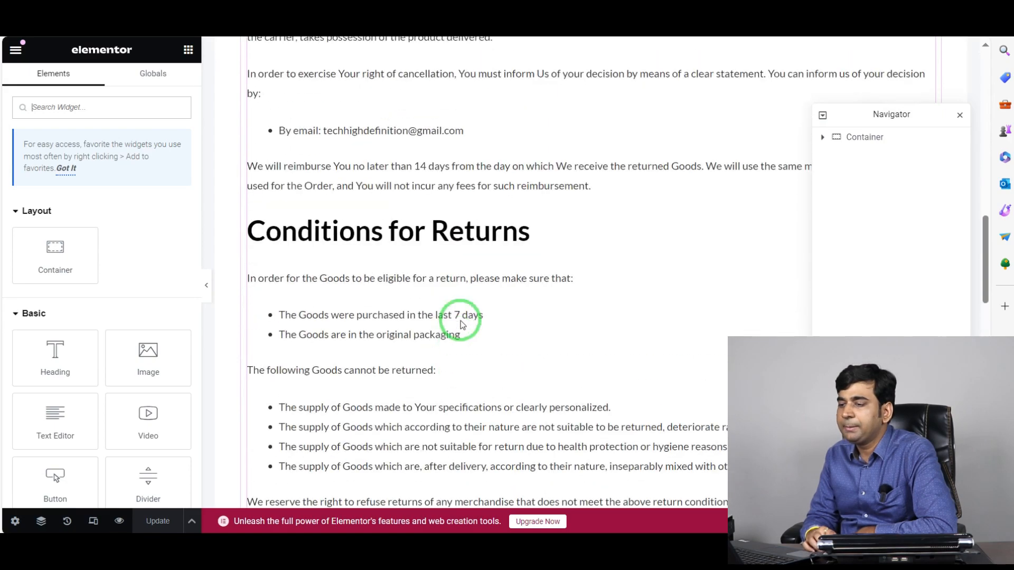
scroll(462, 323, "up", 4)
left_click(467, 248)
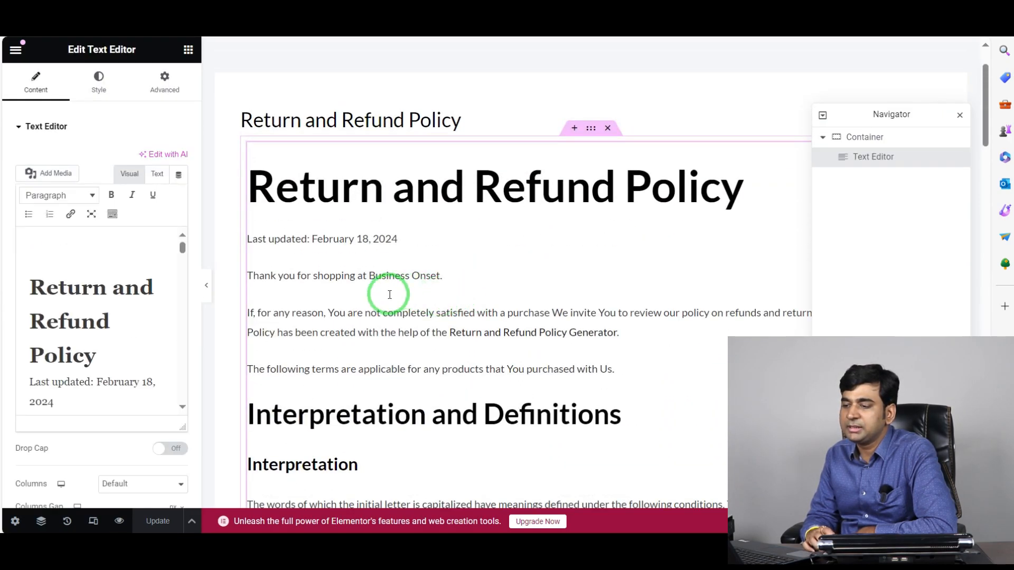
- Look over the policy in the Text Editor content and the page preview, from the title through the Returning Goods and Gifts sections
scroll(74, 309, "down", 4)
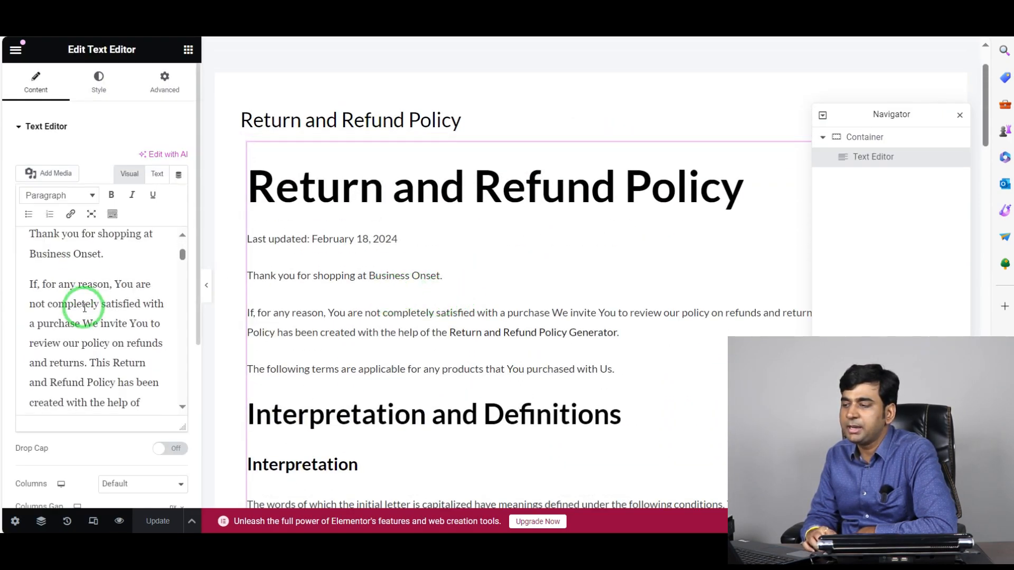
scroll(81, 306, "up", 4)
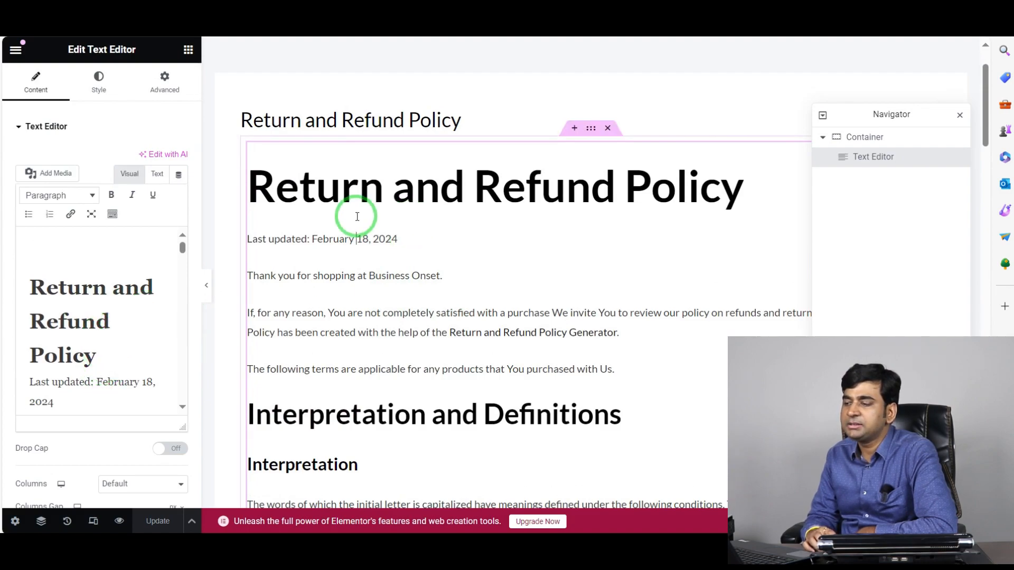
scroll(374, 254, "up", 2)
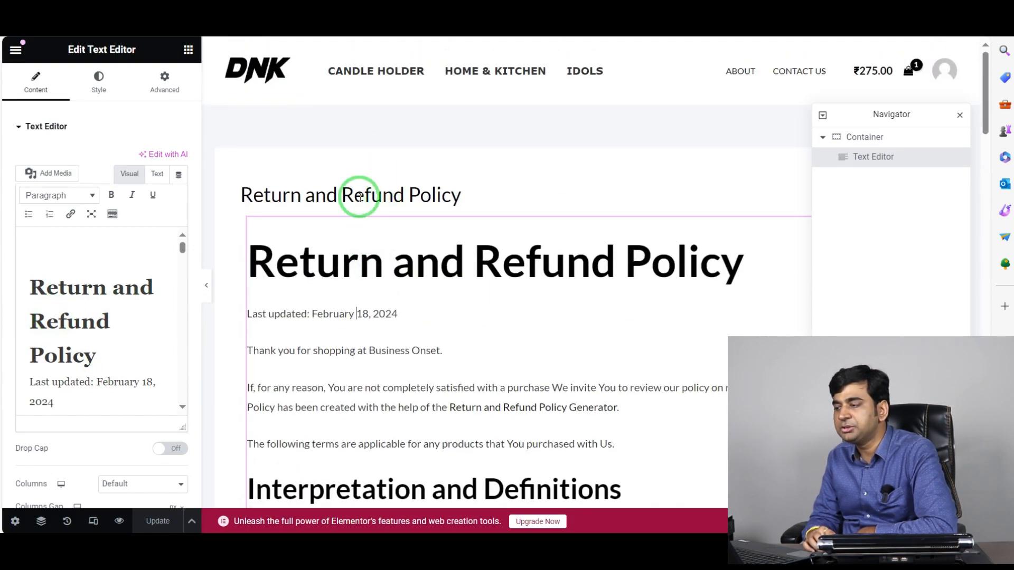
left_click(384, 196)
left_click(445, 331)
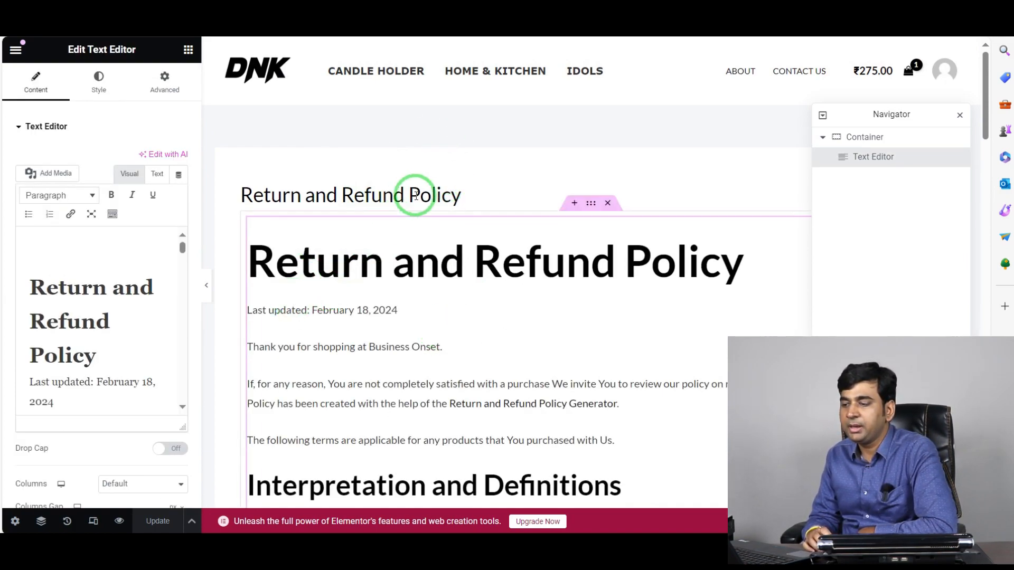
scroll(414, 195, "down", 10)
scroll(416, 297, "down", 8)
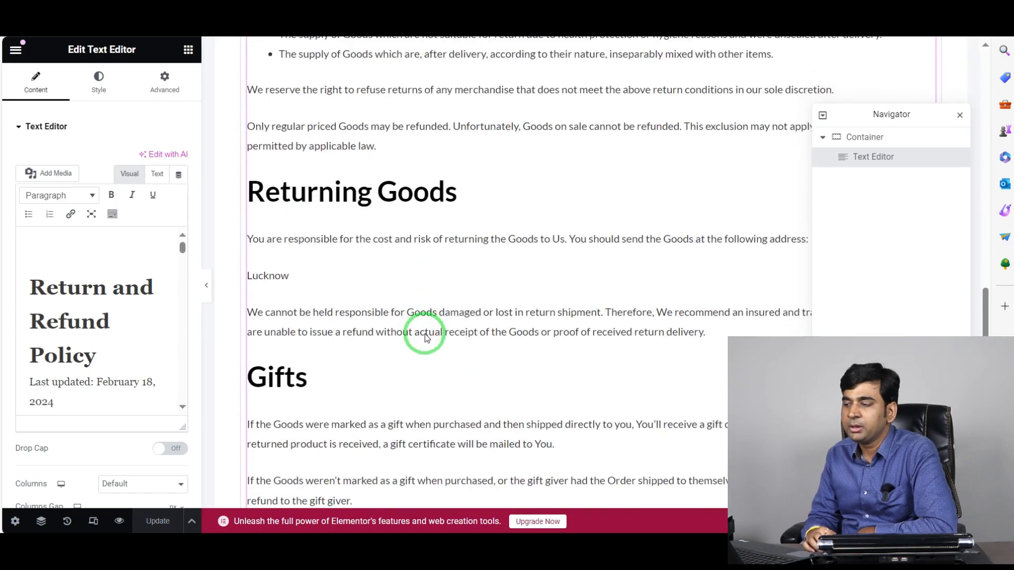
scroll(424, 335, "up", 20)
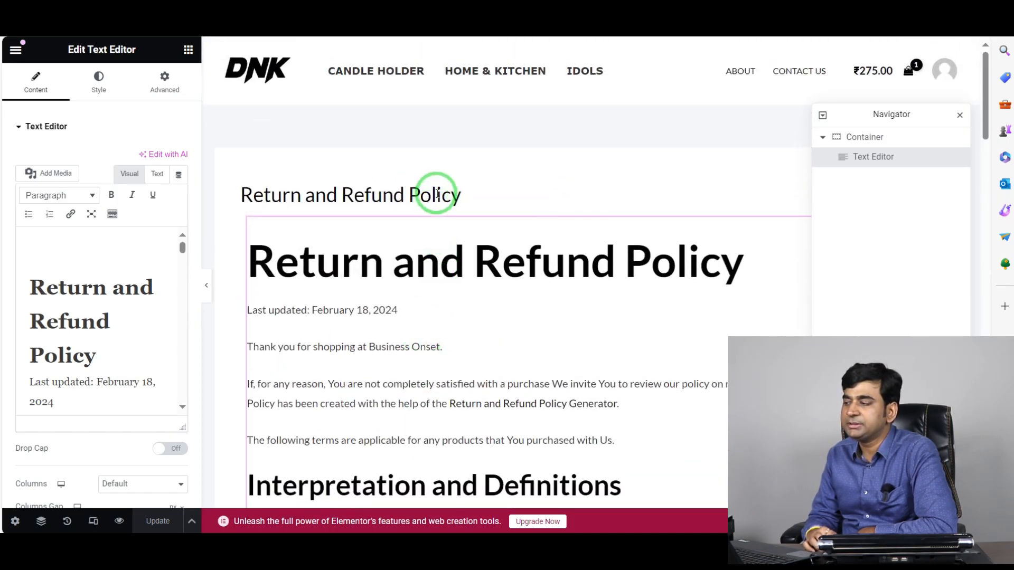
- Review the Return and Refund Policy page preview in Elementor, from the page title through the Conditions for Returns section
left_click(433, 194)
left_click_drag(446, 190, 239, 193)
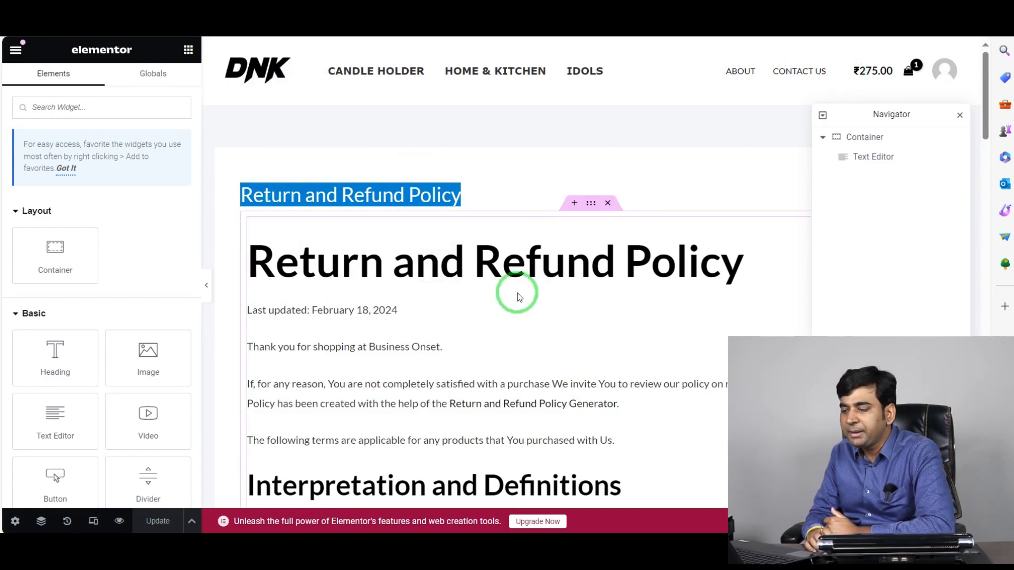
scroll(419, 329, "down", 8)
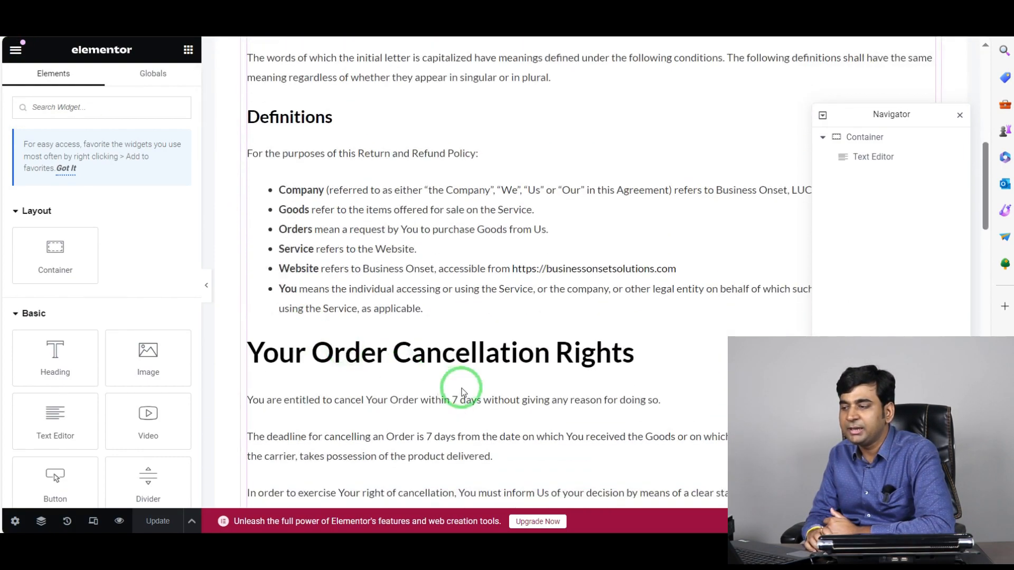
scroll(392, 312, "up", 7)
scroll(406, 305, "down", 10)
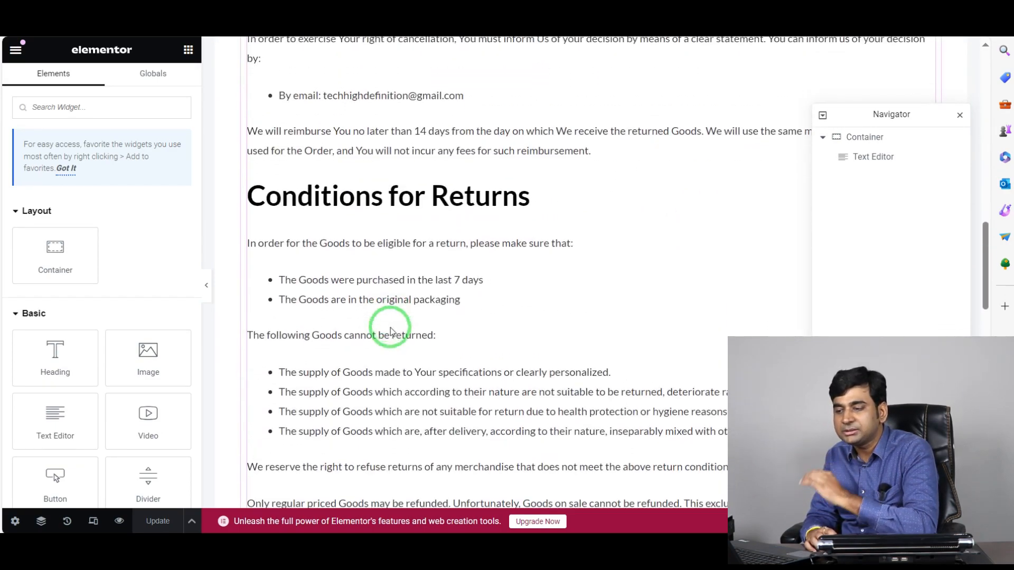
scroll(68, 404, "down", 5)
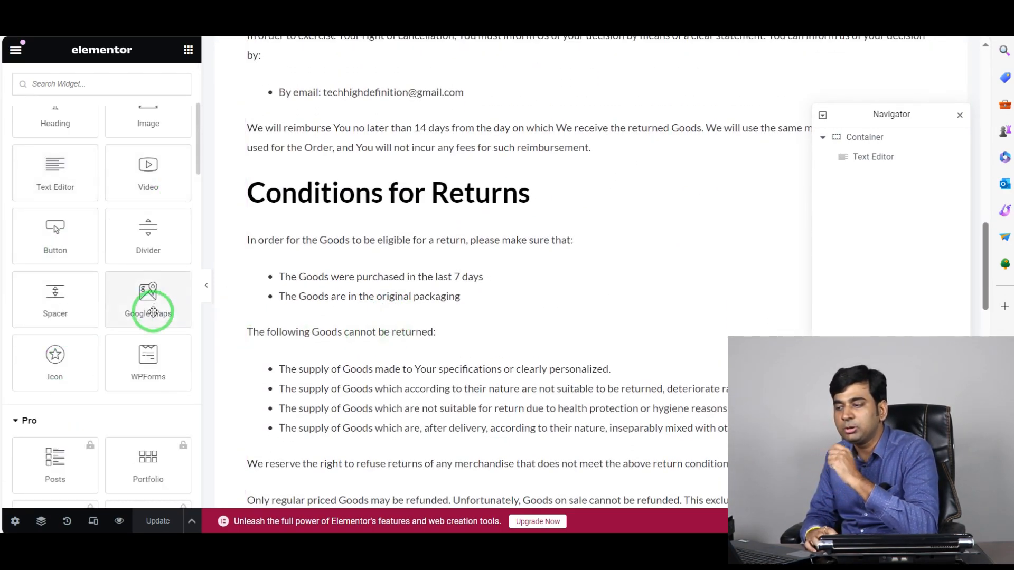
scroll(730, 233, "up", 12)
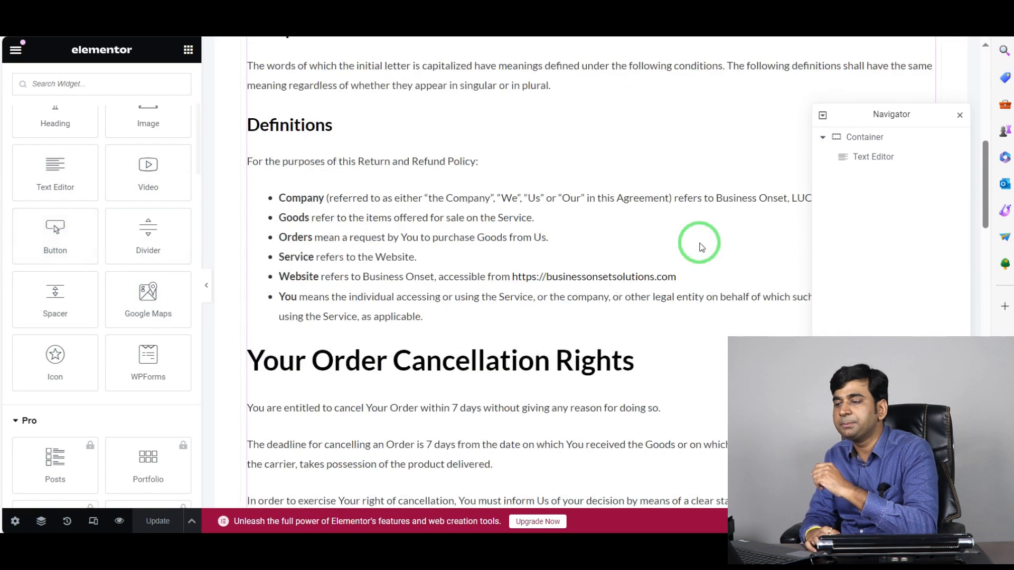
left_click_drag(43, 176, 465, 248)
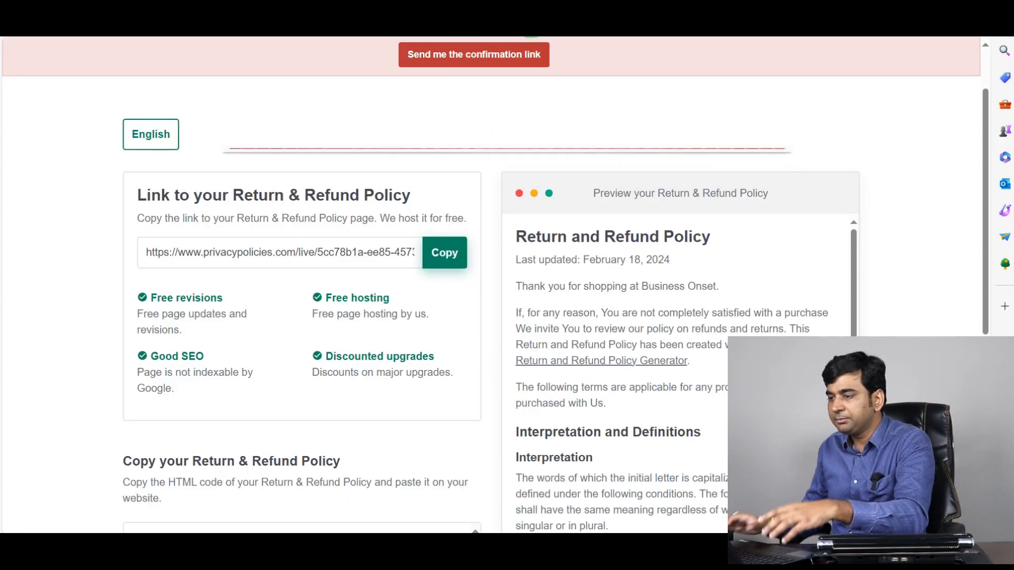
- Open Google and search for "privacy policy generator"
key("ctrl+l")
type("goo")
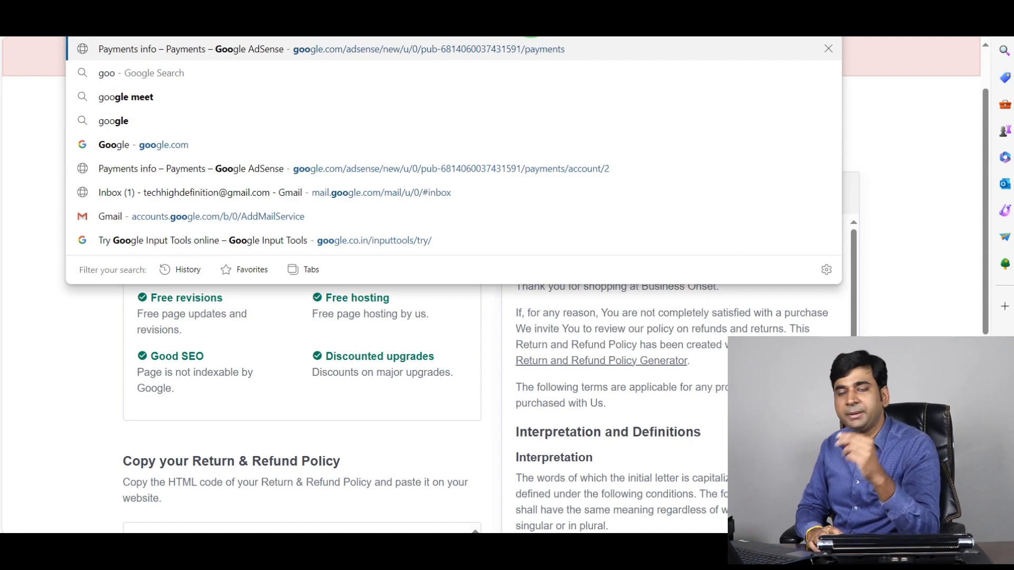
left_click(246, 150)
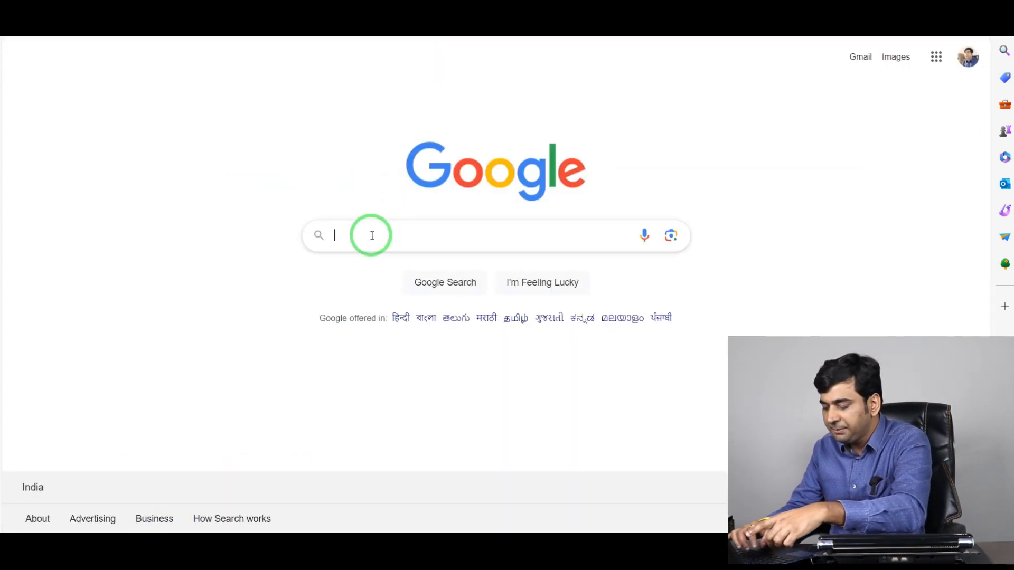
type("pri")
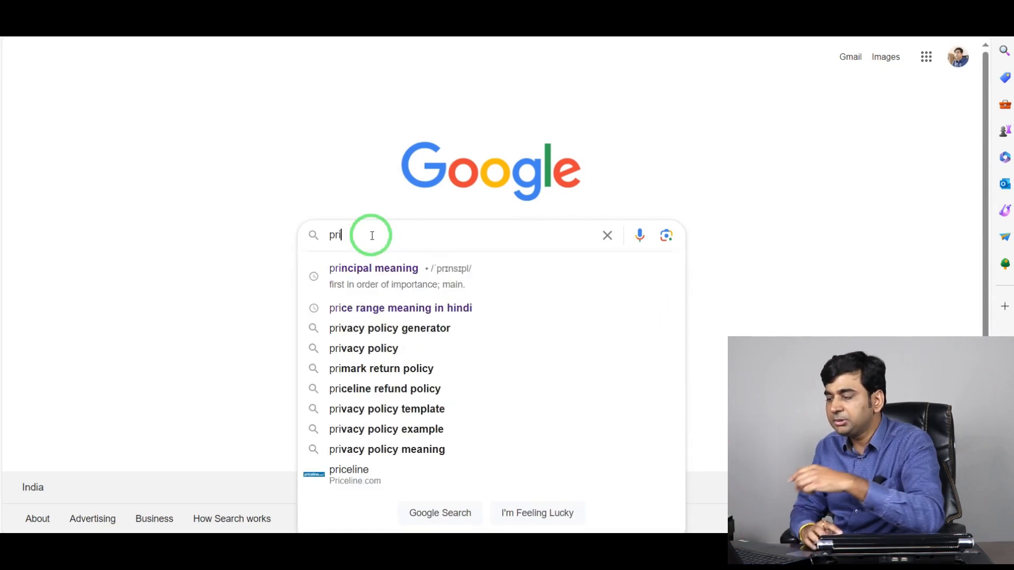
type("vacy")
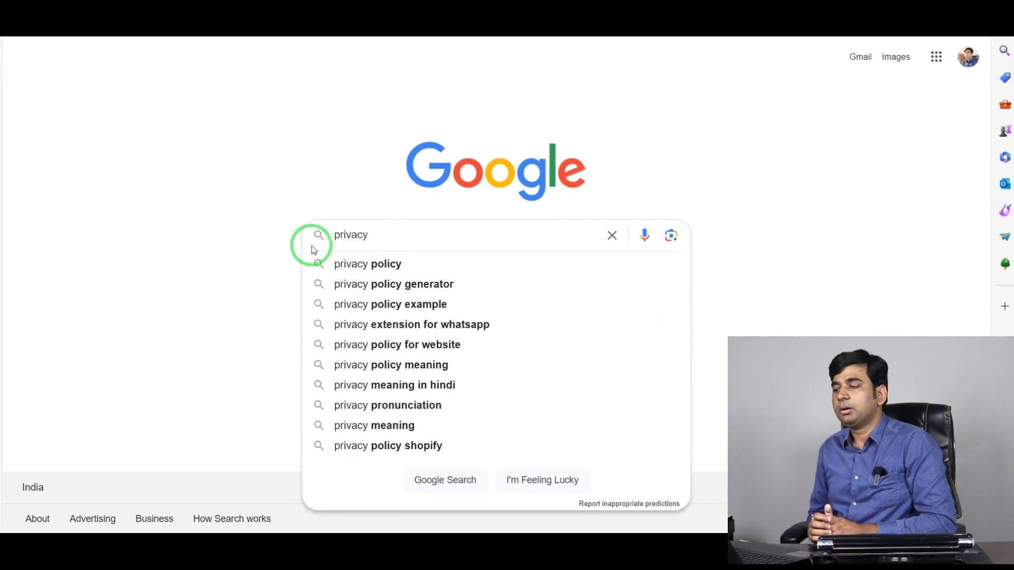
left_click(361, 286)
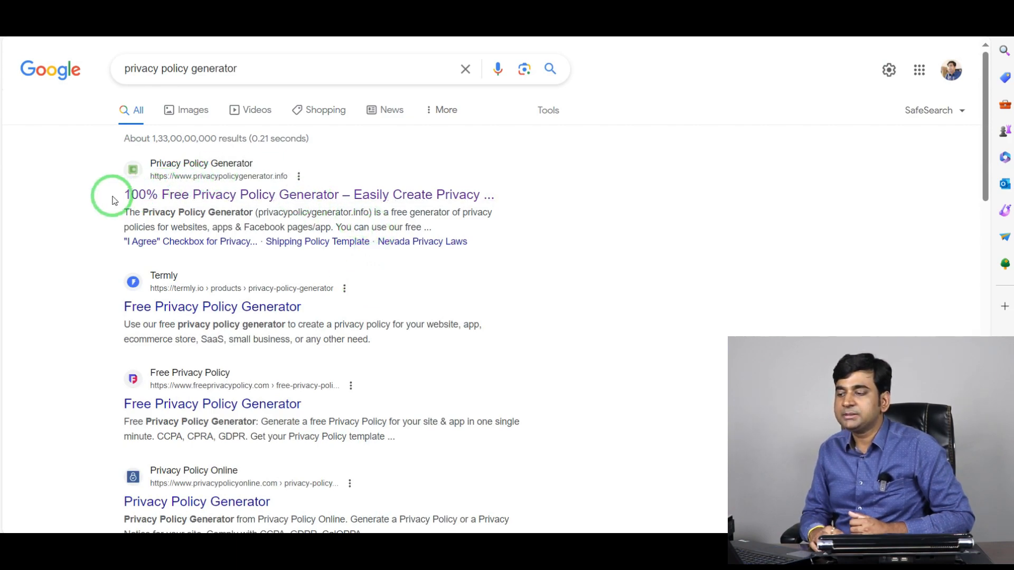
- Start generating a privacy policy for a website from the privacypolicygenerator.info result and look over the website details form
left_click(229, 204)
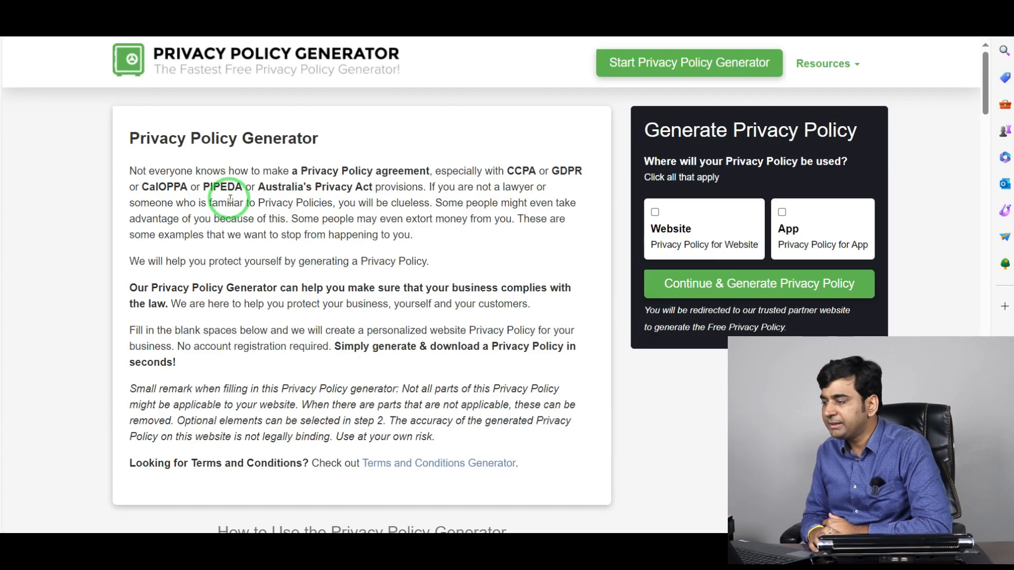
left_click(674, 288)
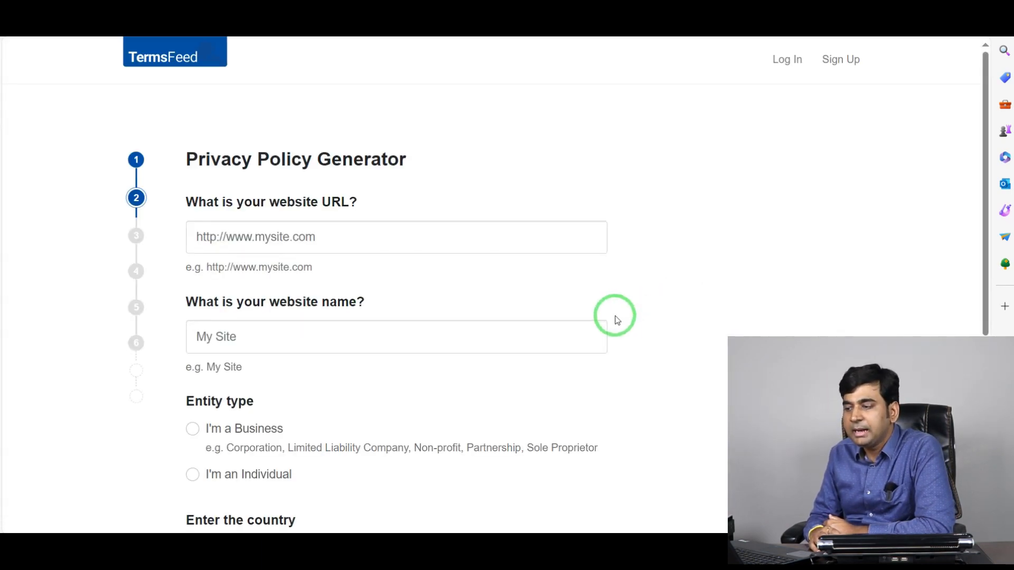
scroll(487, 299, "down", 4)
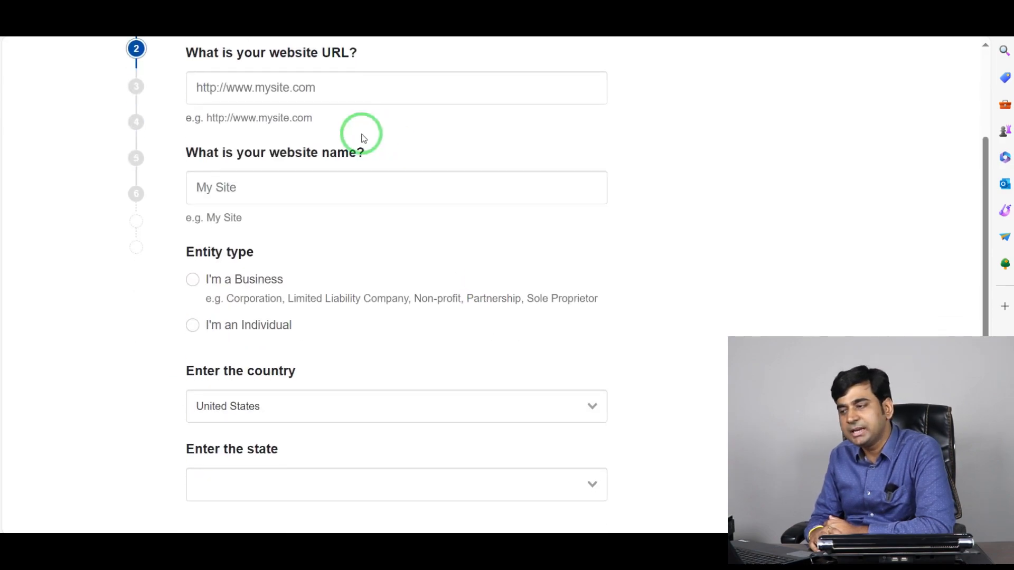
scroll(328, 253, "down", 2)
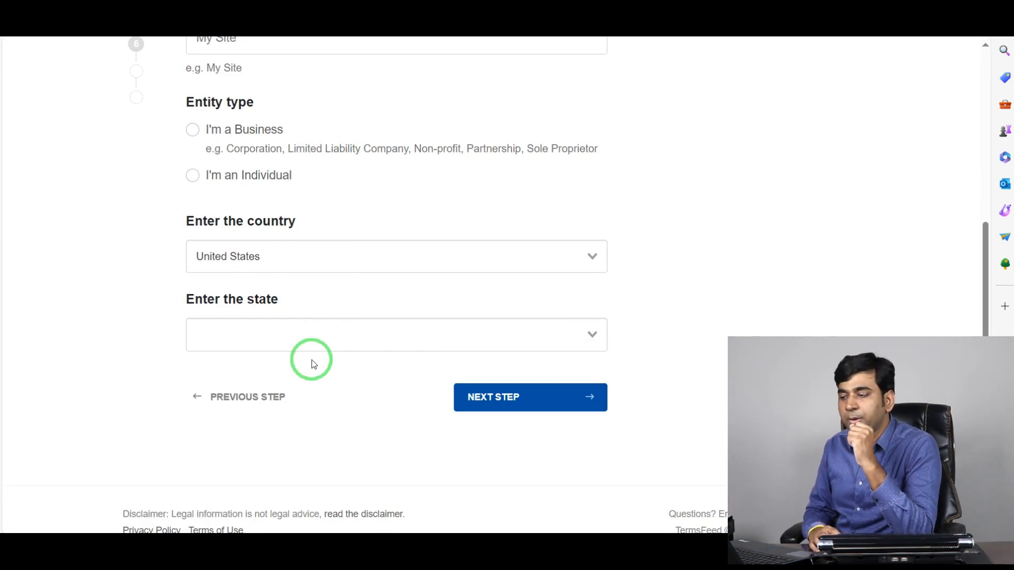
scroll(312, 360, "up", 4)
scroll(312, 360, "down", 3)
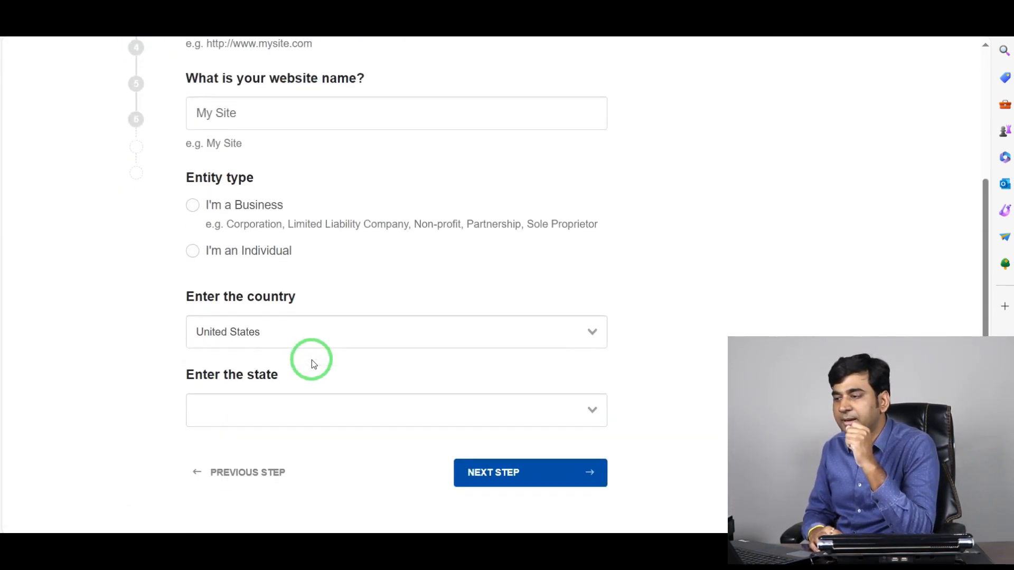
scroll(312, 360, "up", 3)
left_click(351, 241)
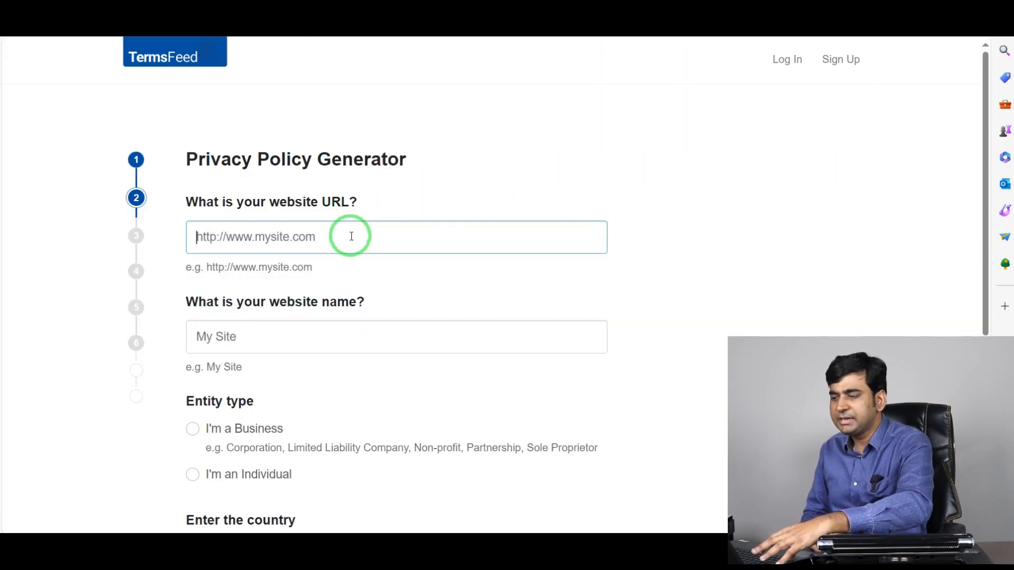
type("businessonsetsolutions.com.")
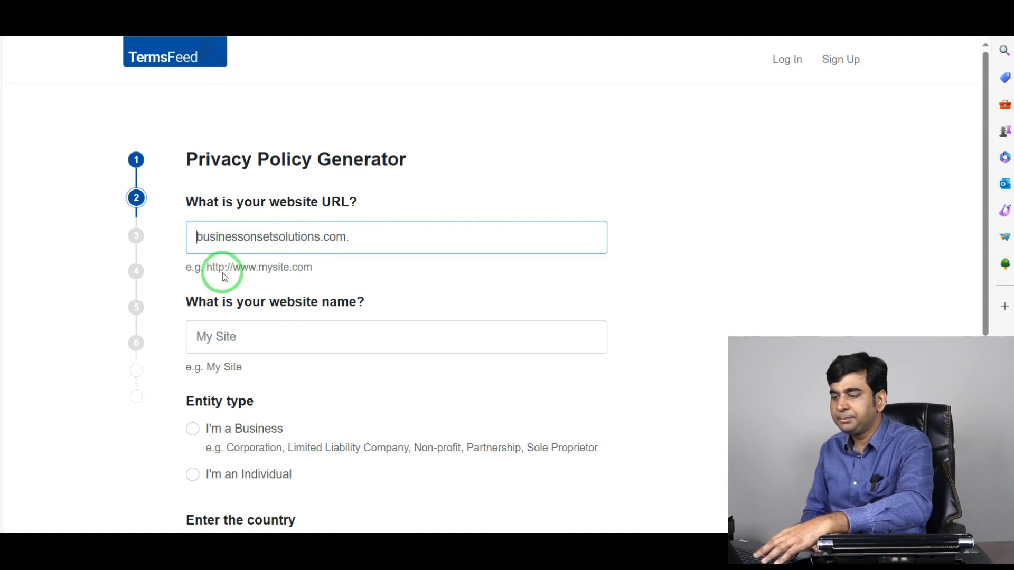
left_click_drag(228, 266, 211, 271)
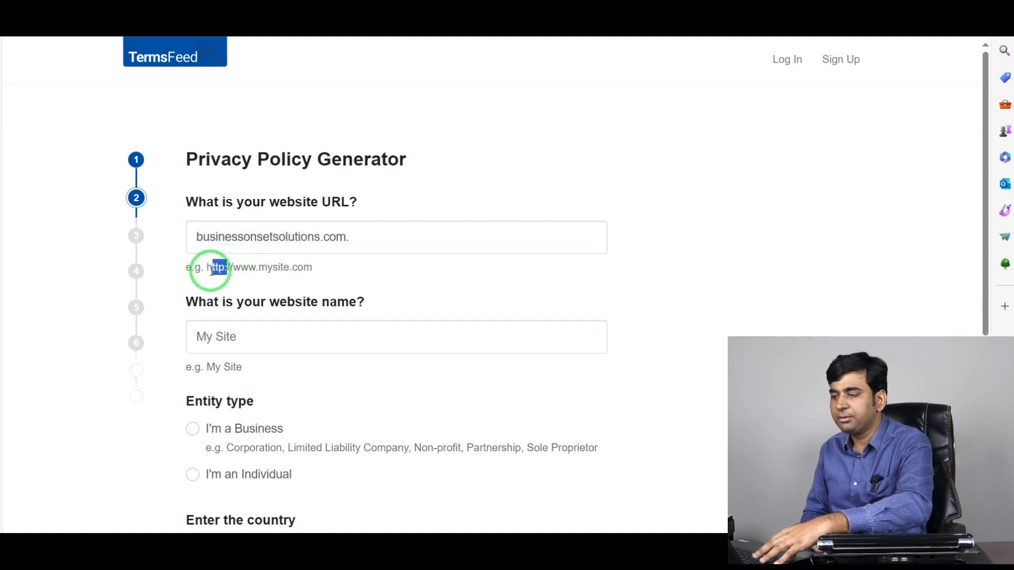
left_click(193, 237)
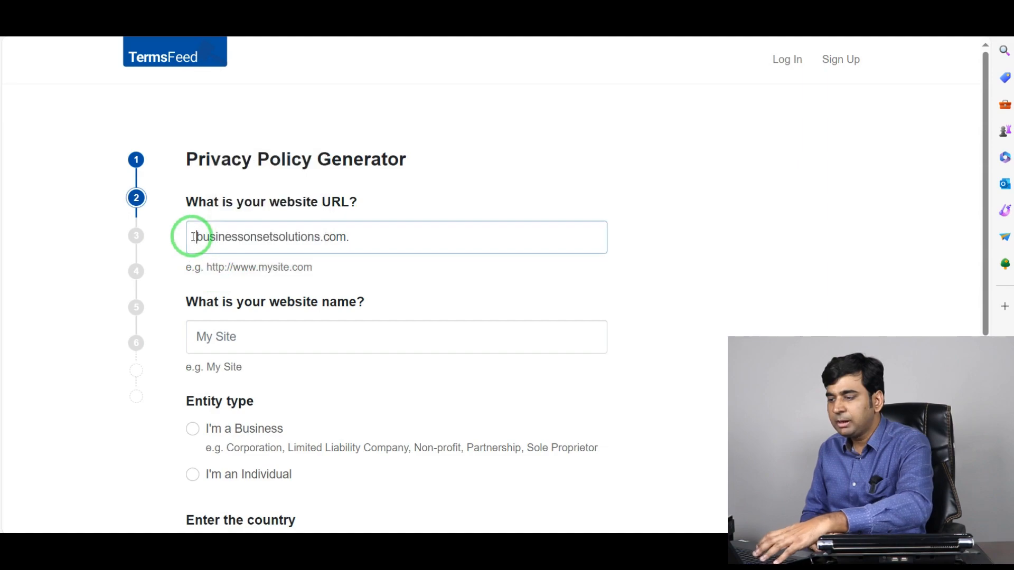
type("http:")
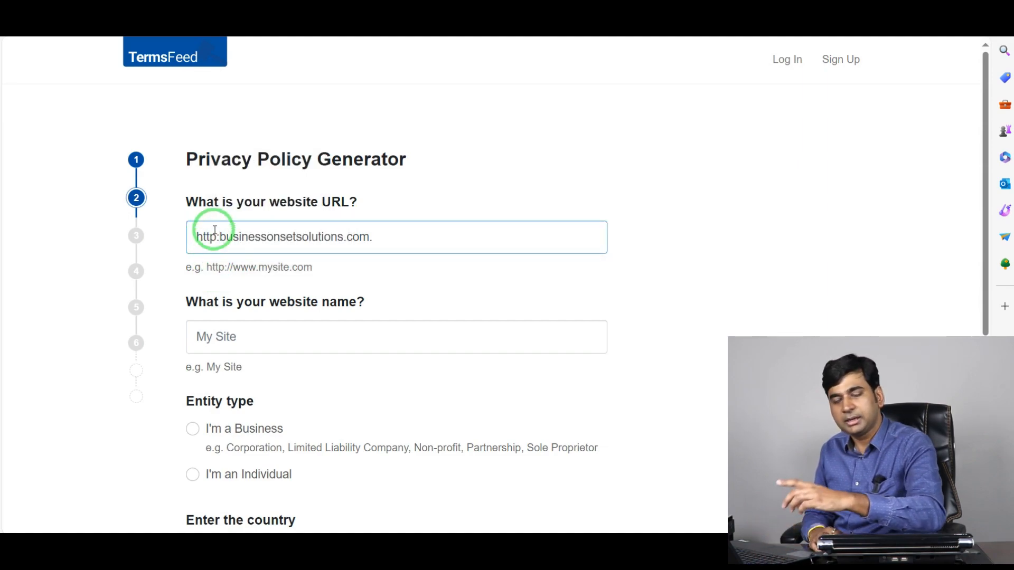
type("s")
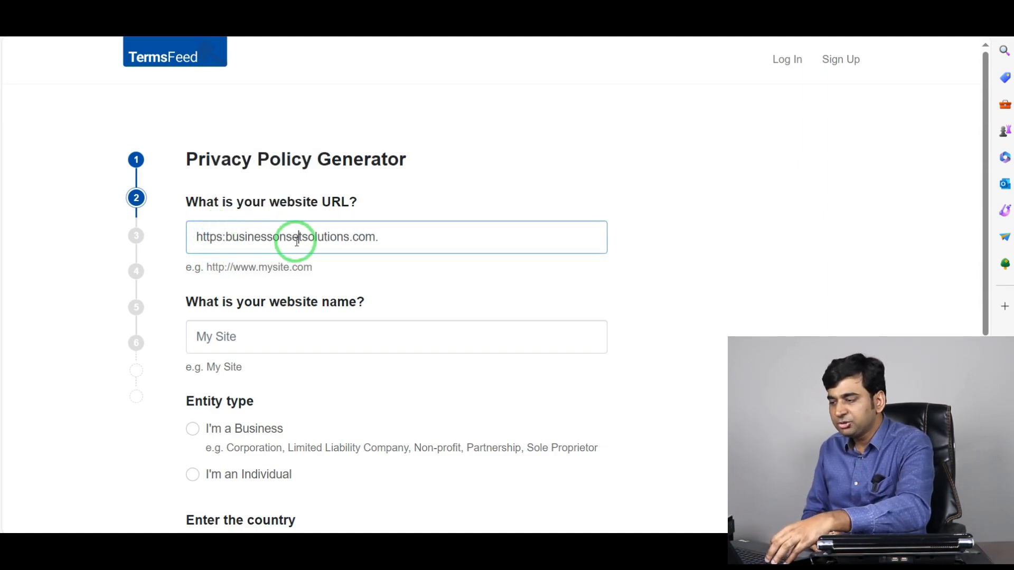
left_click(290, 331)
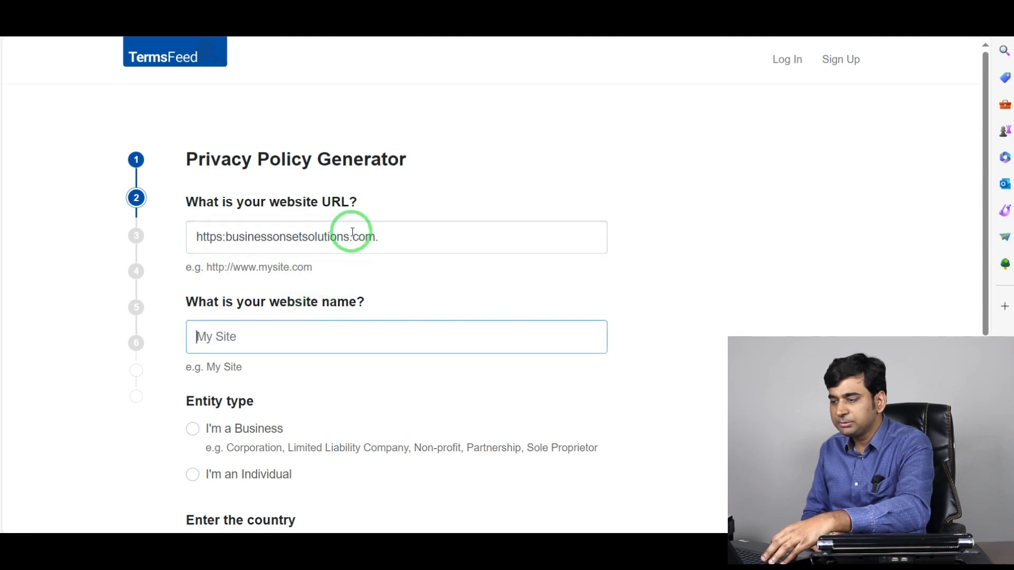
left_click_drag(349, 236, 233, 241)
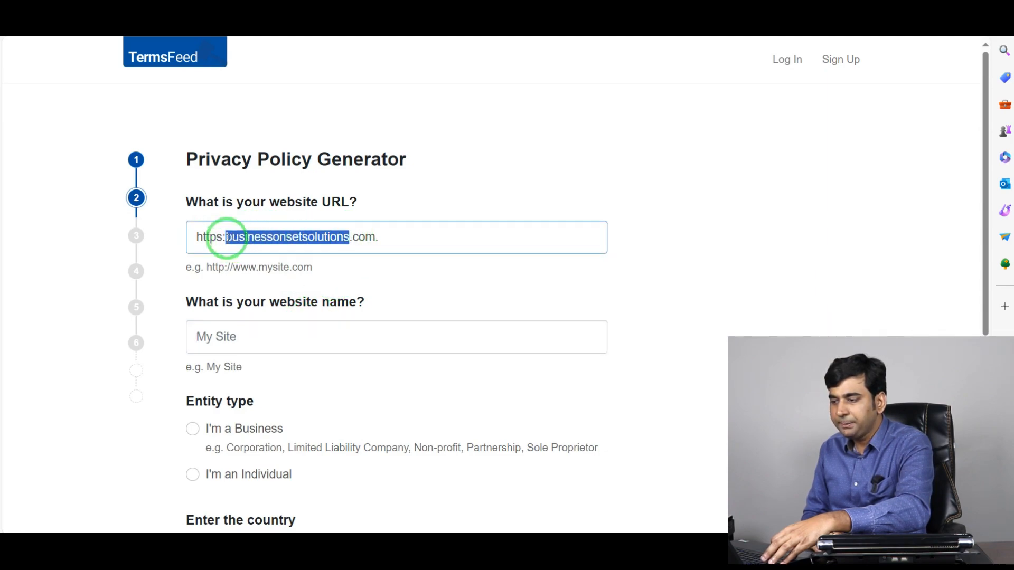
left_click(234, 234)
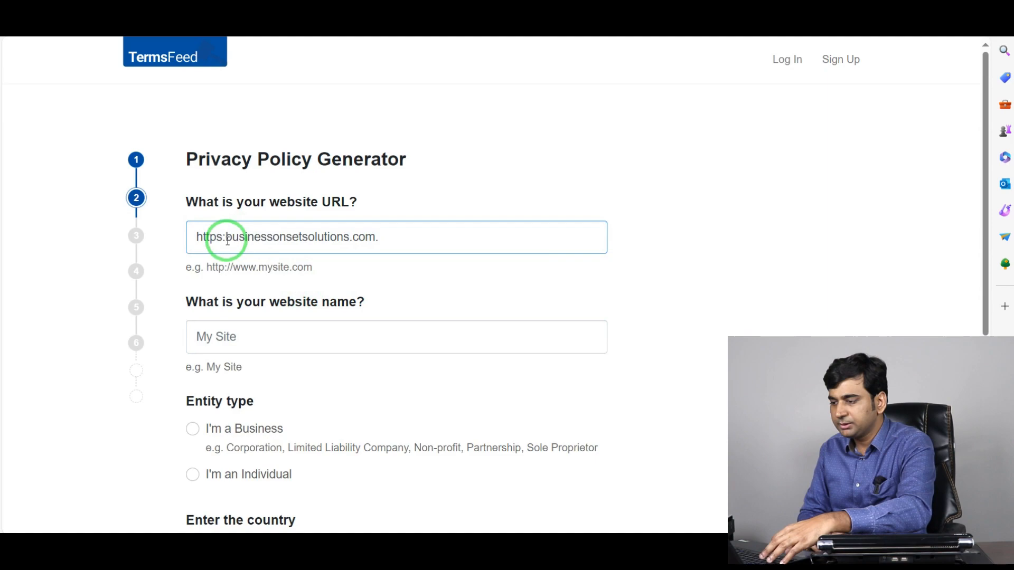
type("//")
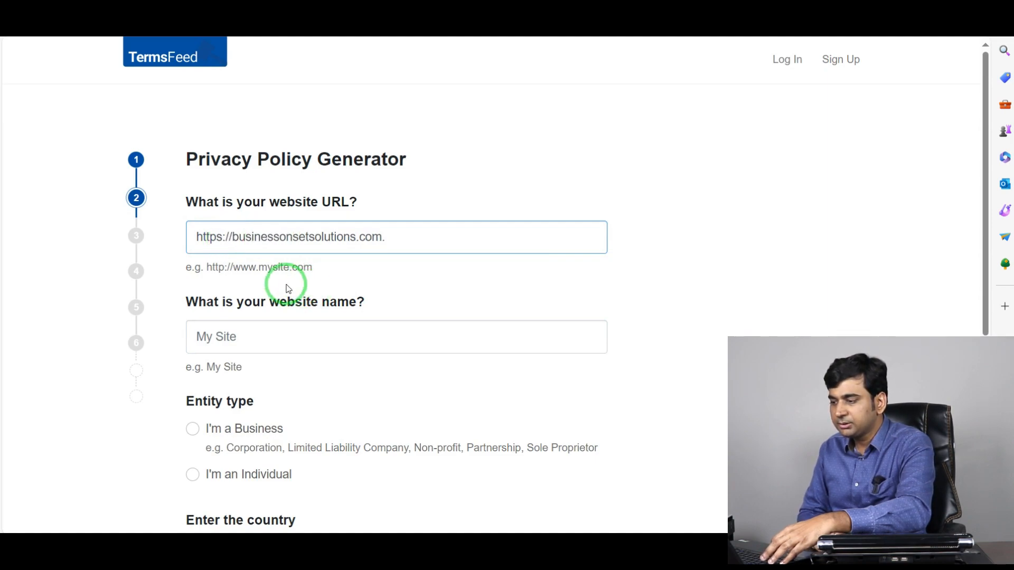
- Reuse the domain name from the website URL, "businessonsetsolutions", as the website name
left_click_drag(355, 237, 239, 214)
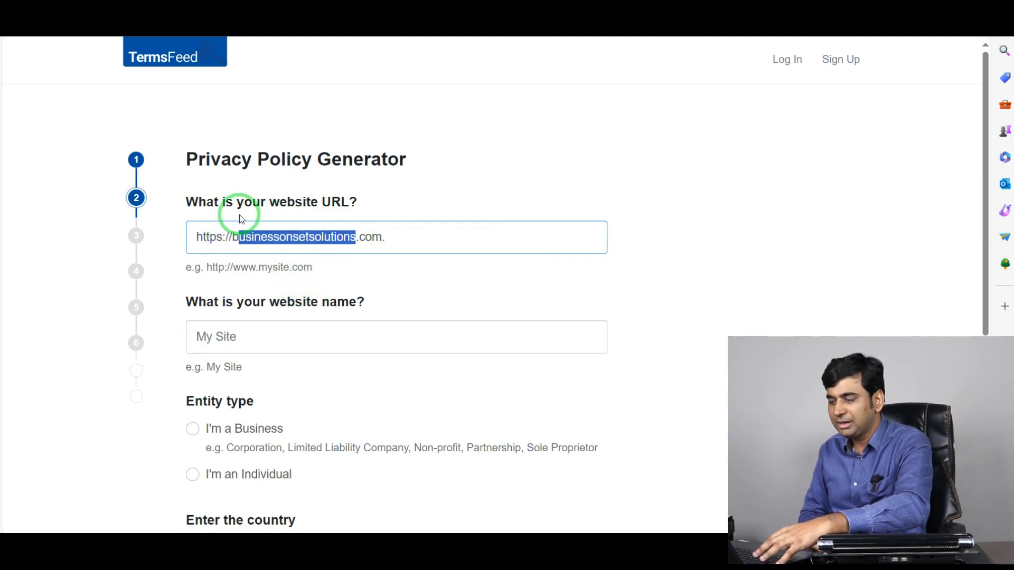
left_click(253, 341)
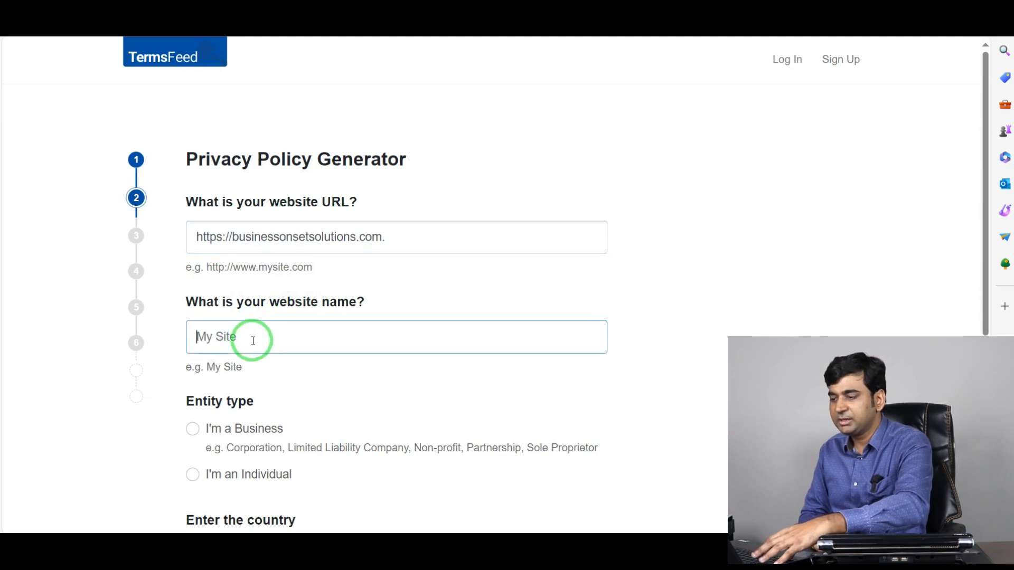
type("businessonsetsolutions")
- Set the entity type to I'm a Business, with "businessonsetsolutions" as the business name, and fill in the business address
scroll(254, 337, "down", 3)
left_click(190, 276)
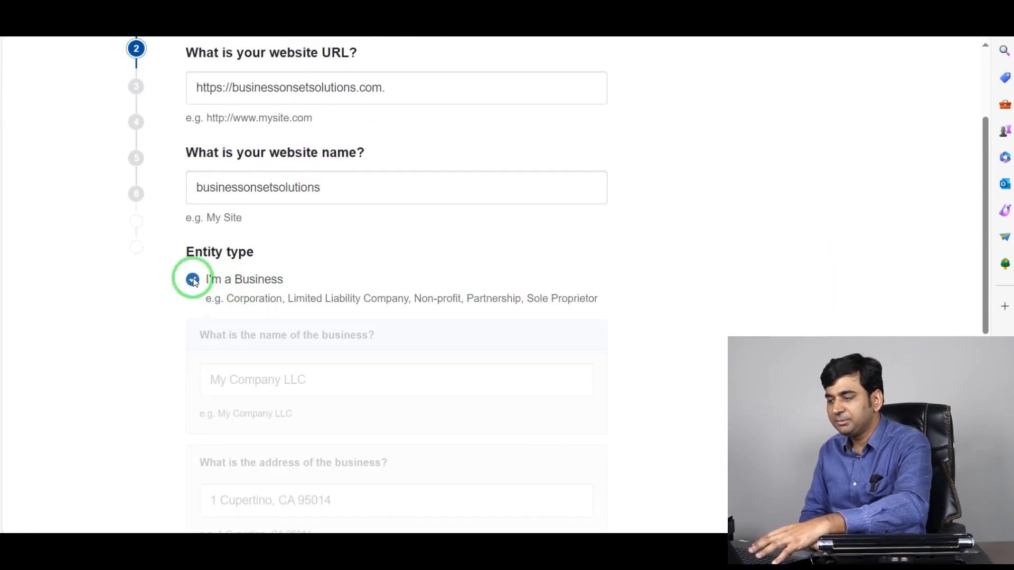
scroll(279, 229, "down", 3)
left_click(278, 230)
type("businessonsetsolutions")
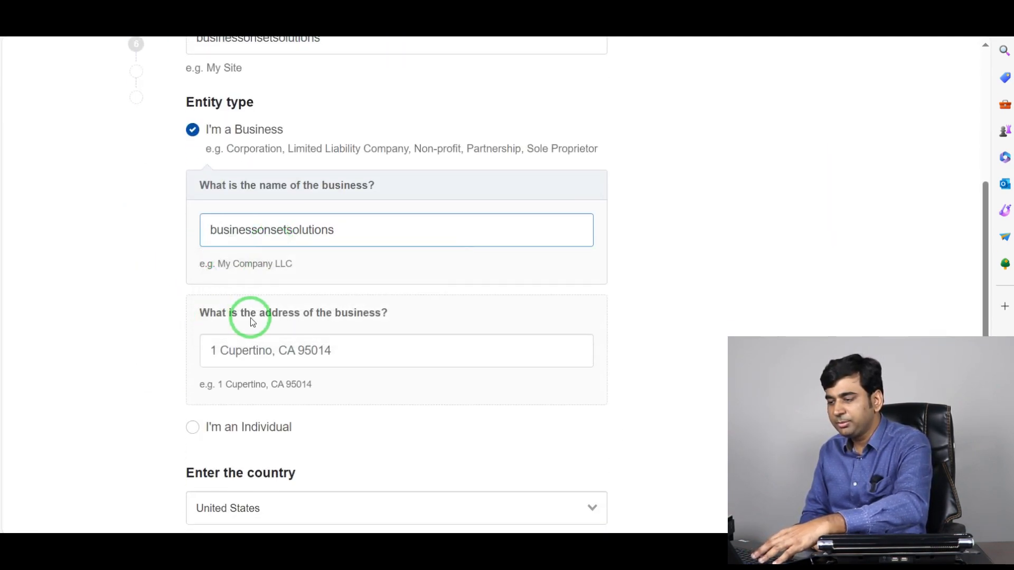
left_click(235, 350)
left_click(226, 400)
scroll(139, 351, "down", 3)
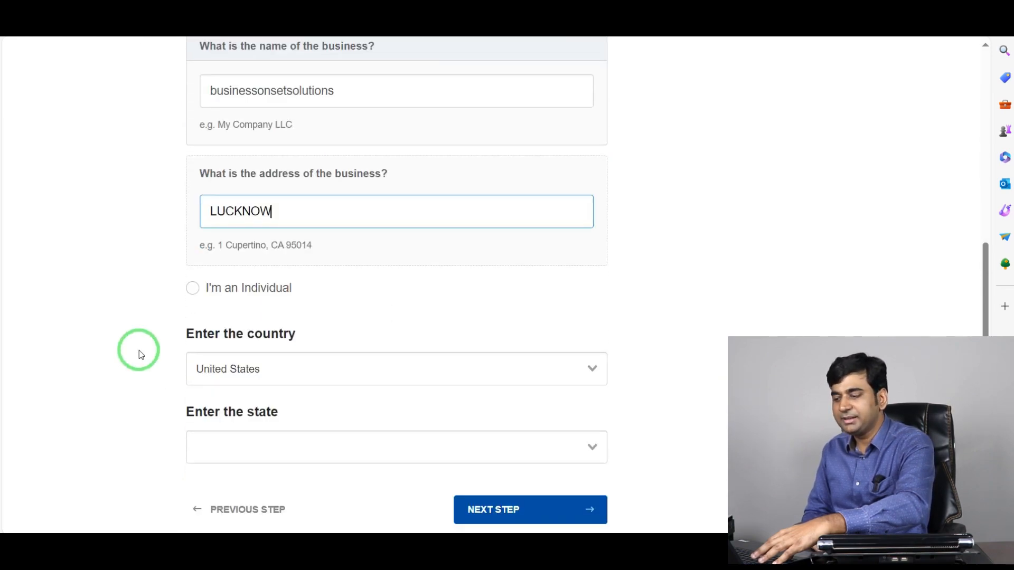
- Set the business's country to India and its state to Uttar Pradesh, and continue to the personal information questions
left_click(248, 358)
scroll(290, 414, "down", 6)
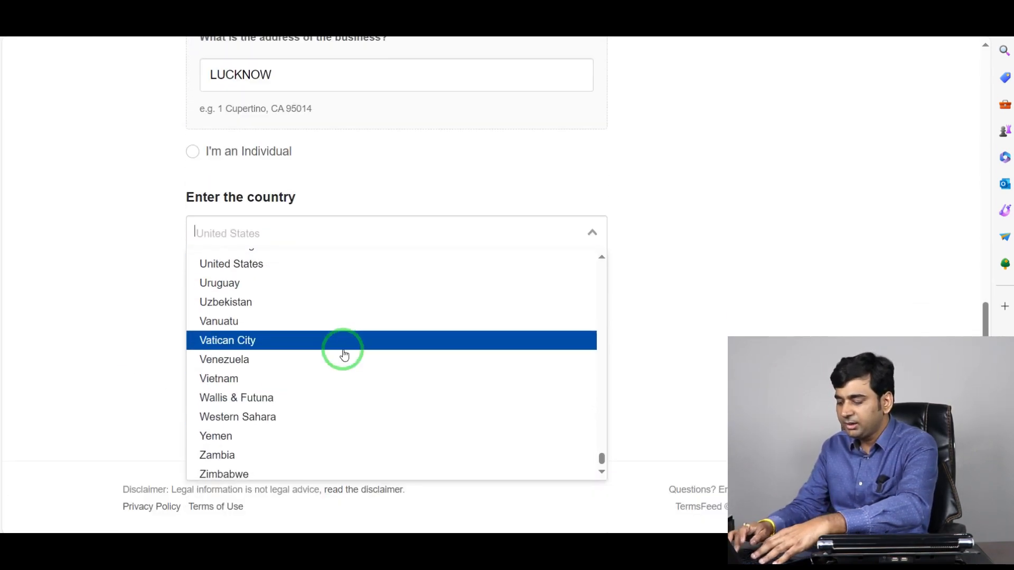
scroll(319, 392, "up", 2)
type("ind")
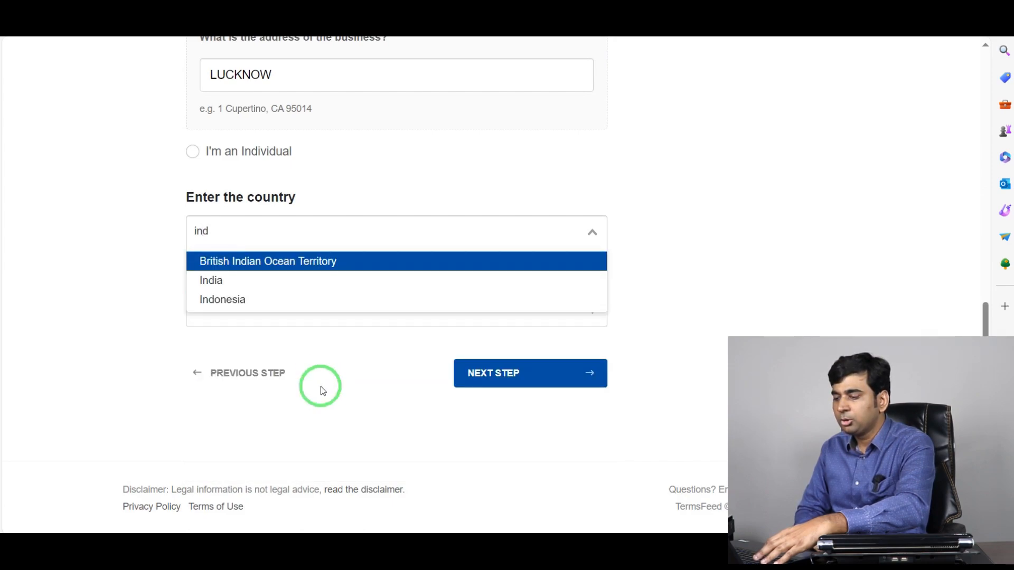
left_click(260, 281)
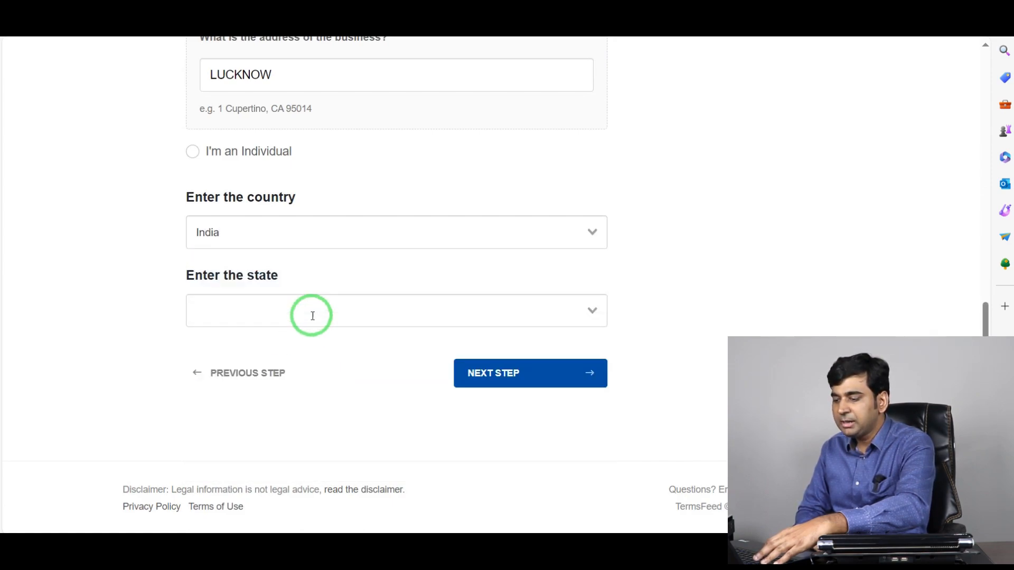
left_click(354, 309)
scroll(369, 396, "down", 10)
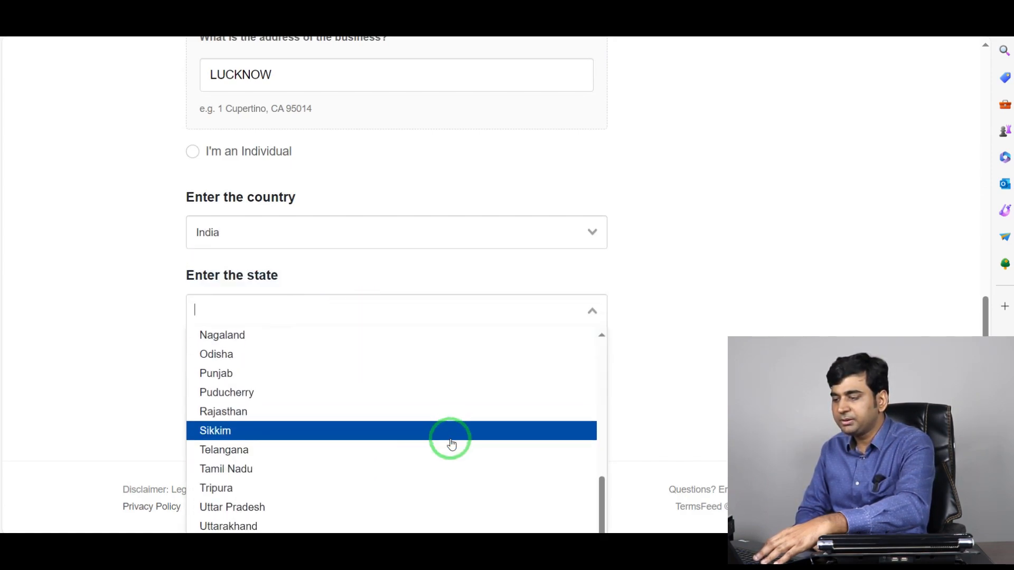
left_click(331, 482)
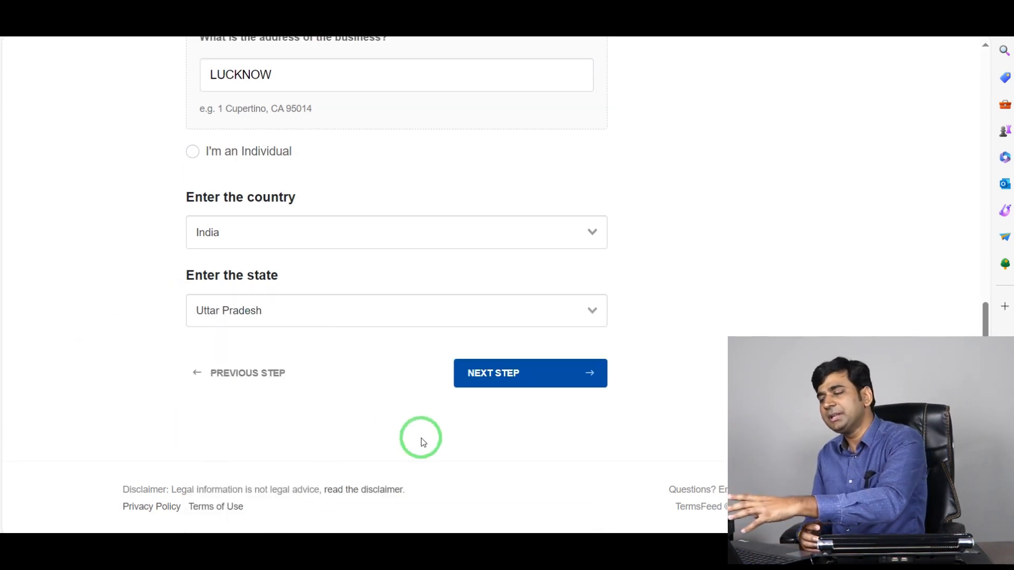
left_click(577, 373)
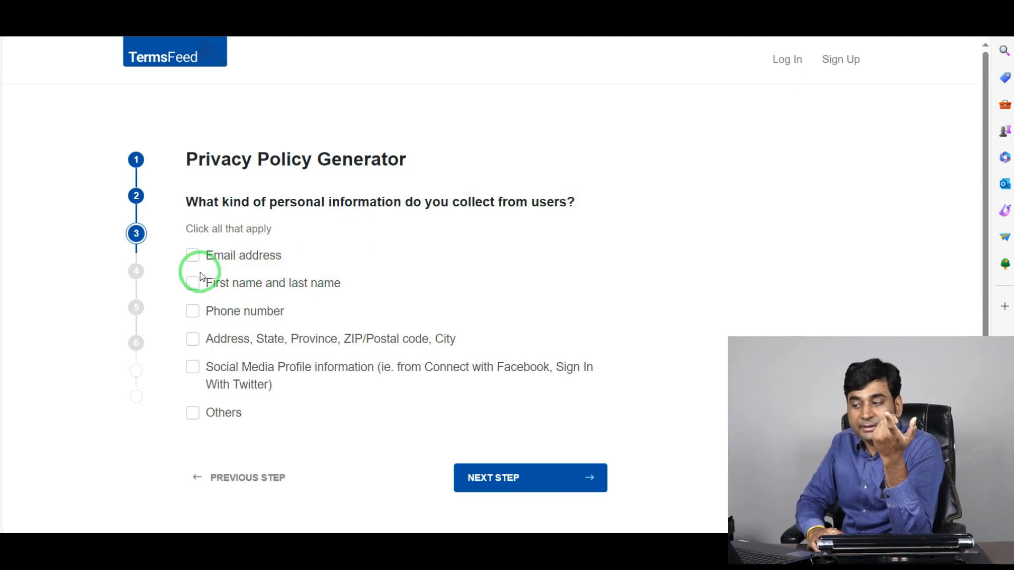
- Mark email address, first and last name, phone number, and postal address details as the personal information collected from users
left_click(192, 256)
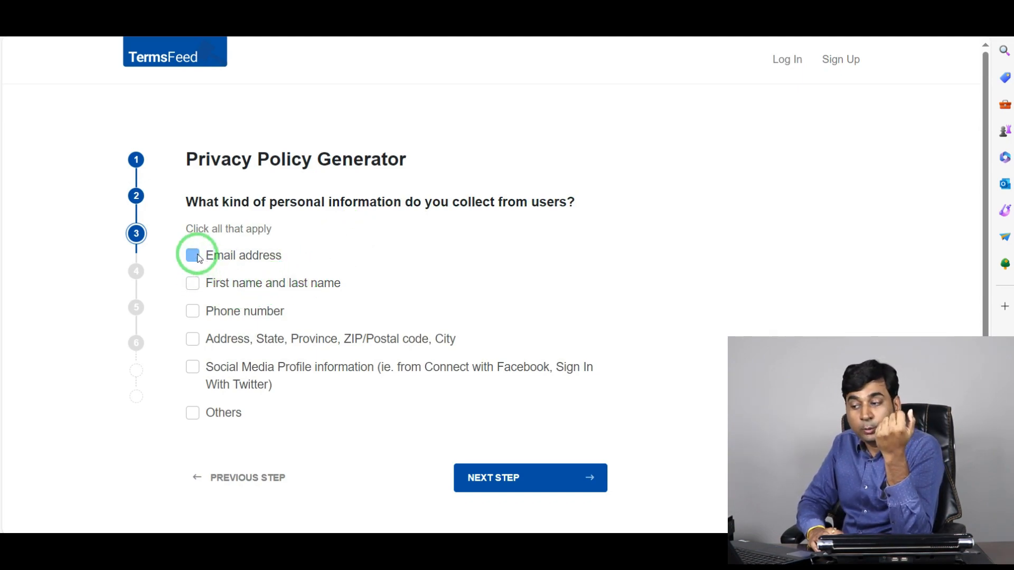
left_click(193, 283)
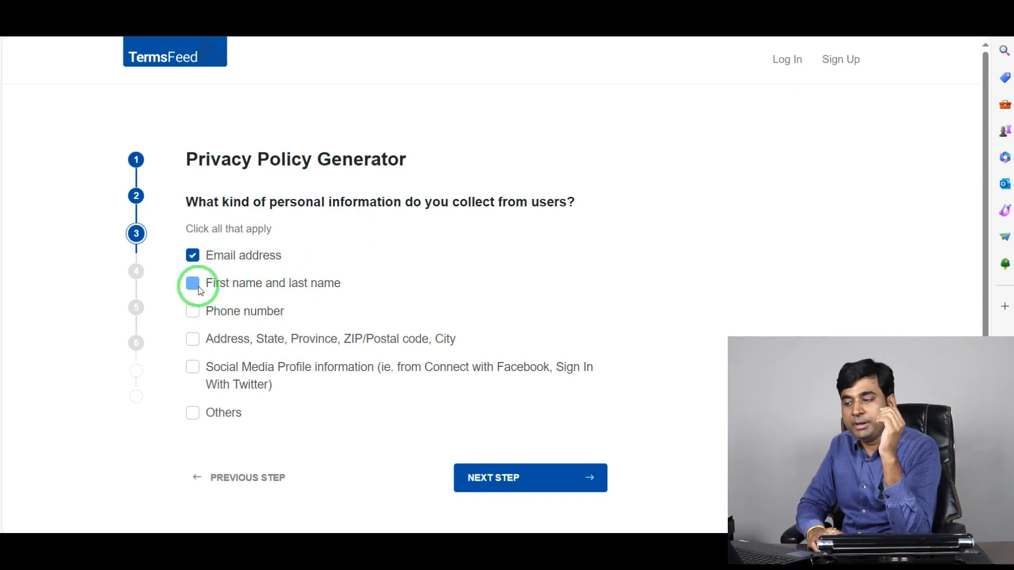
left_click(193, 311)
left_click(192, 339)
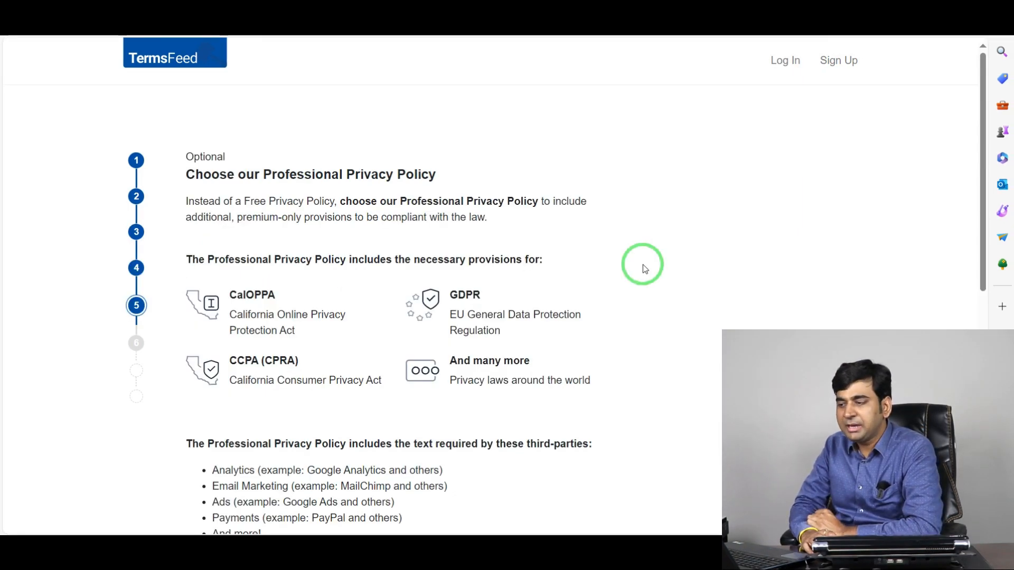
- Decline the Professional Privacy Policy upgrade and proceed with the free version
scroll(561, 262, "down", 1)
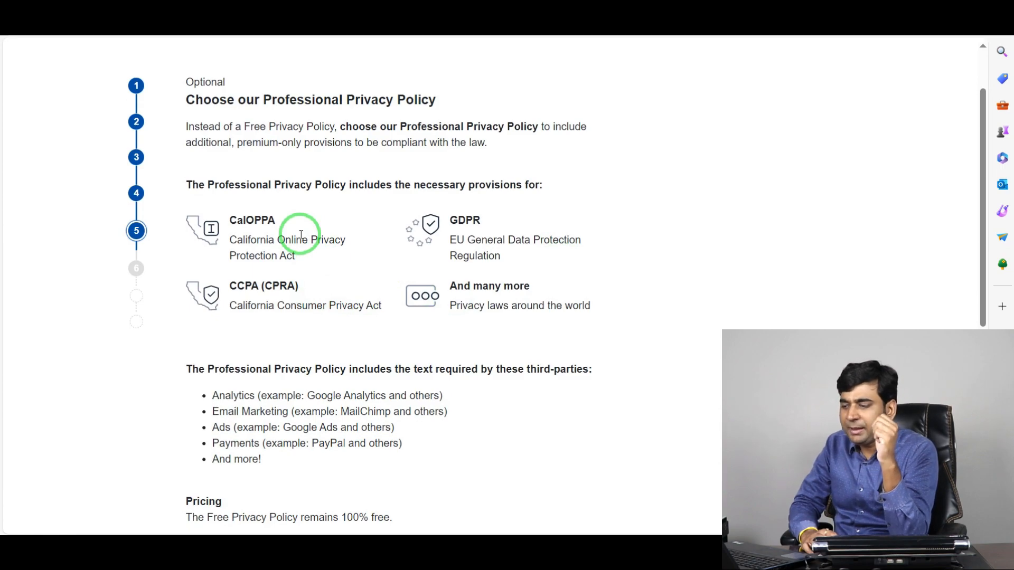
scroll(298, 232, "down", 5)
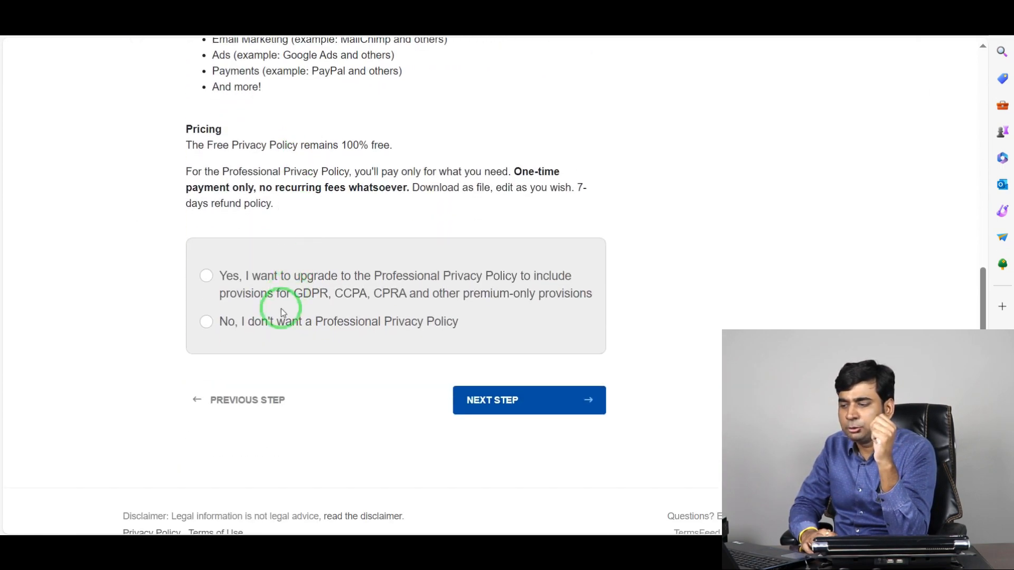
left_click(206, 322)
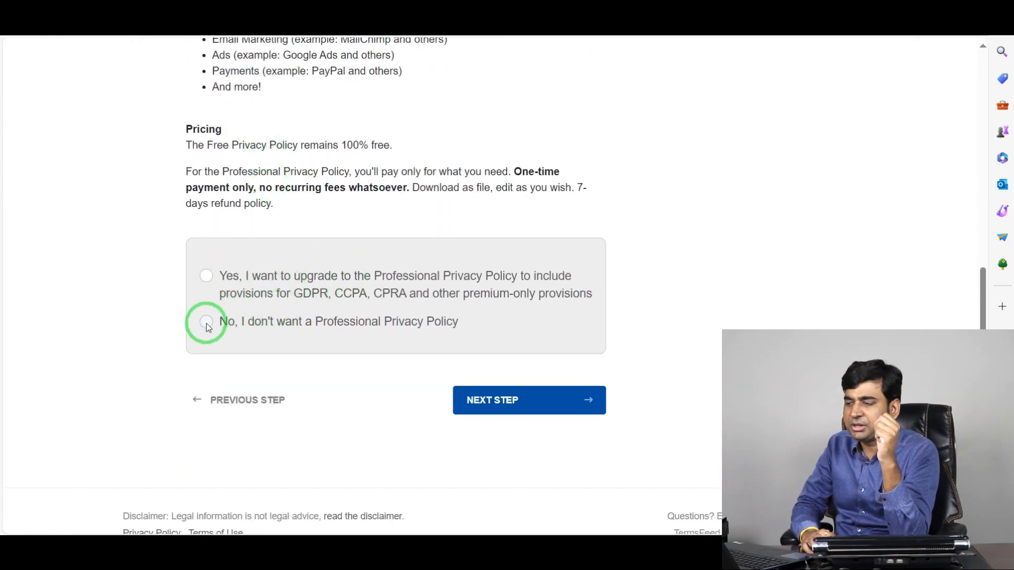
left_click(470, 397)
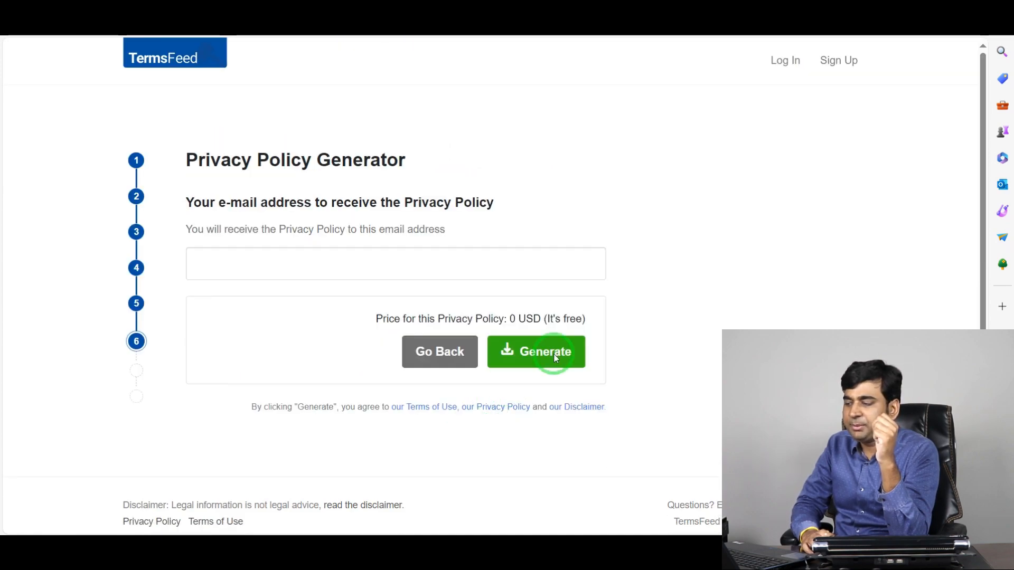
- Fill in the saved e-mail address as the recipient of the policy and generate the free Privacy Policy
left_click(444, 271)
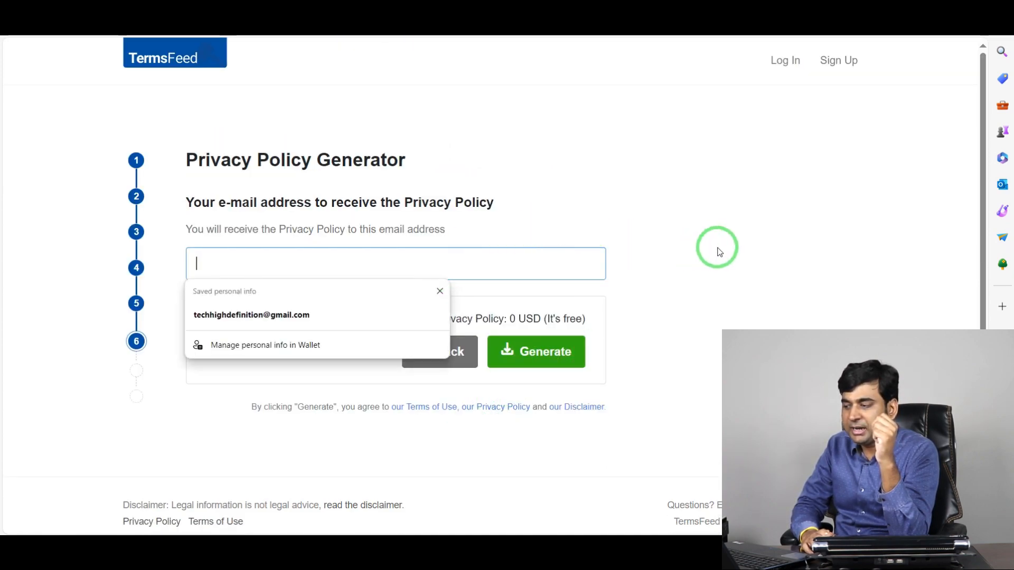
left_click(778, 262)
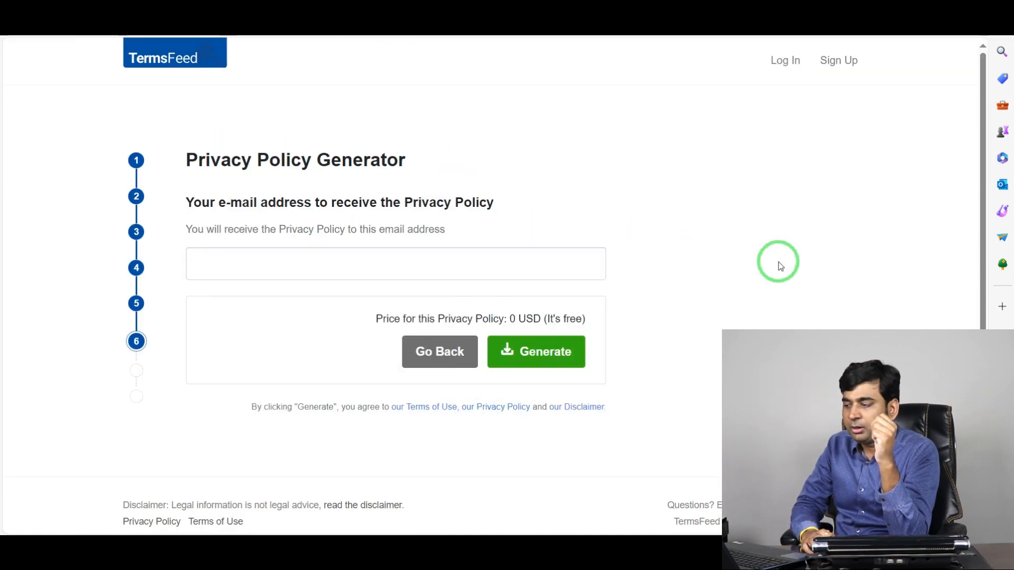
left_click(546, 355)
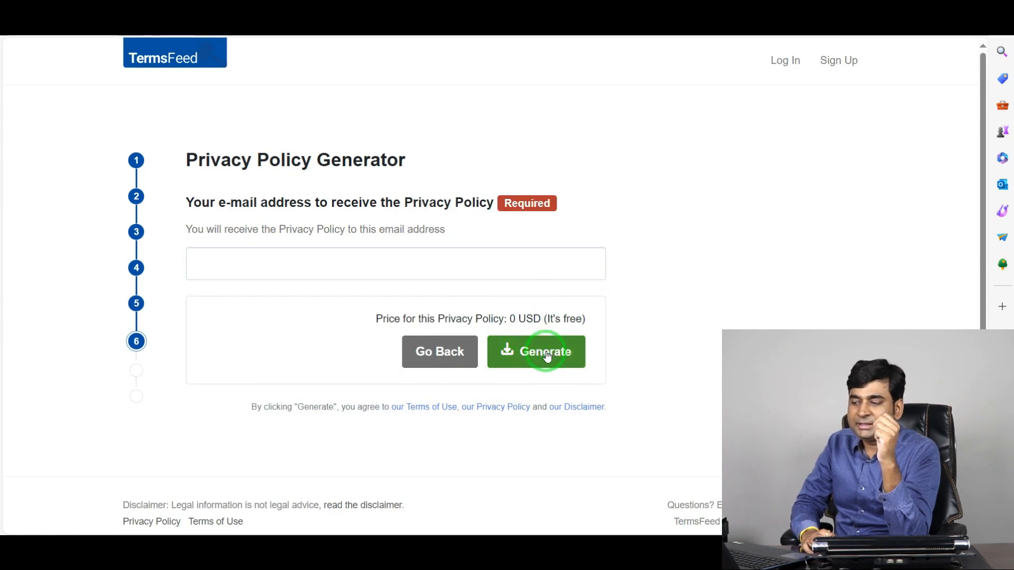
left_click(255, 264)
left_click(255, 314)
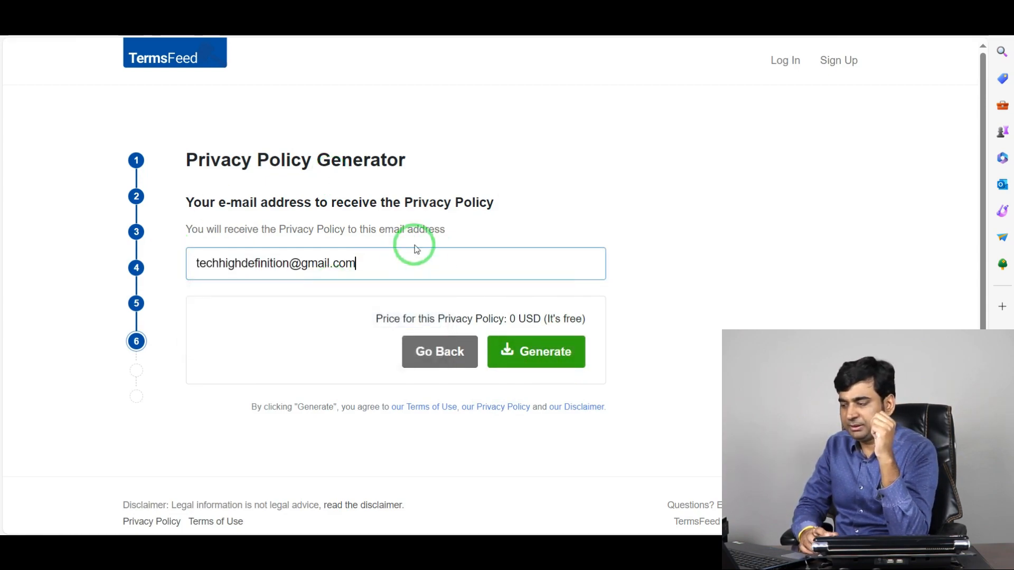
left_click(538, 349)
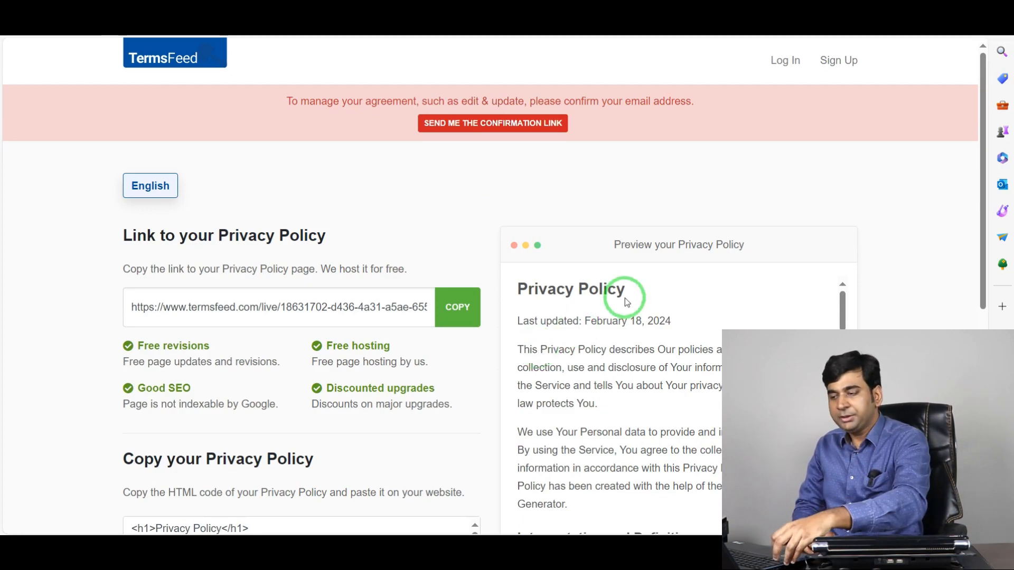
- Copy the hosted link to the generated Privacy Policy and open it in the browser
scroll(301, 249, "down", 3)
scroll(299, 252, "up", 2)
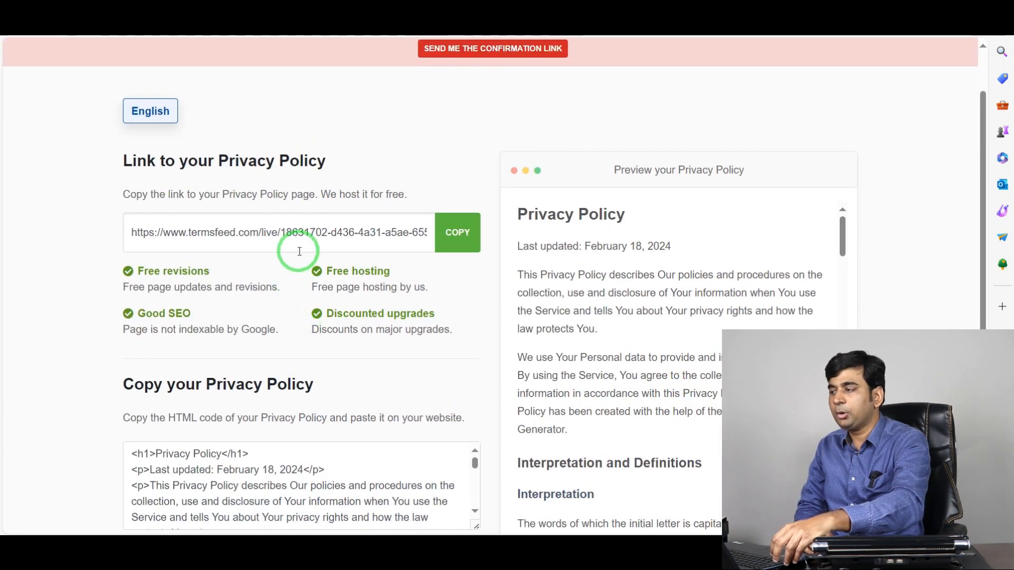
left_click(305, 231)
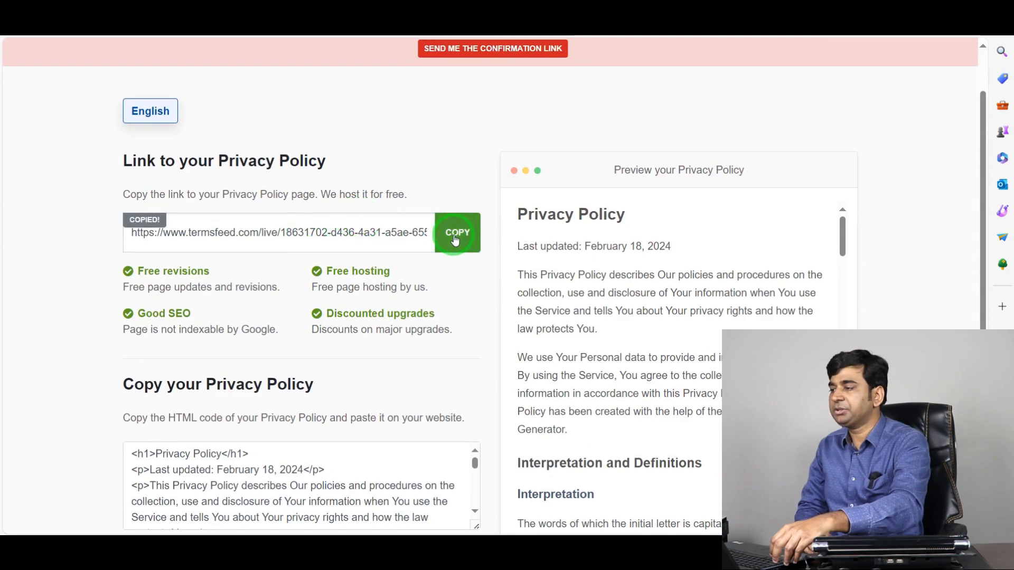
left_click(761, 10)
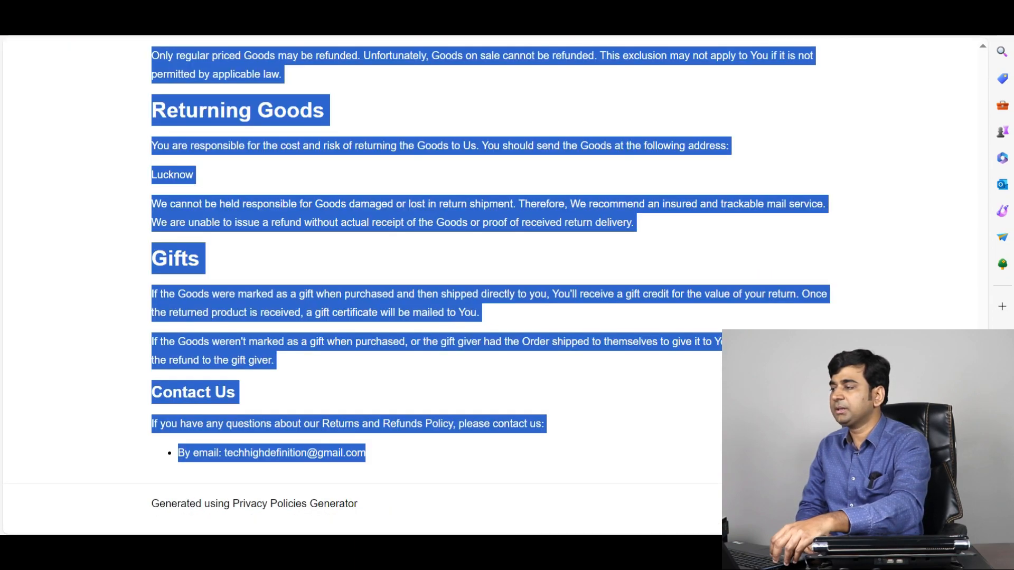
left_click(613, 10)
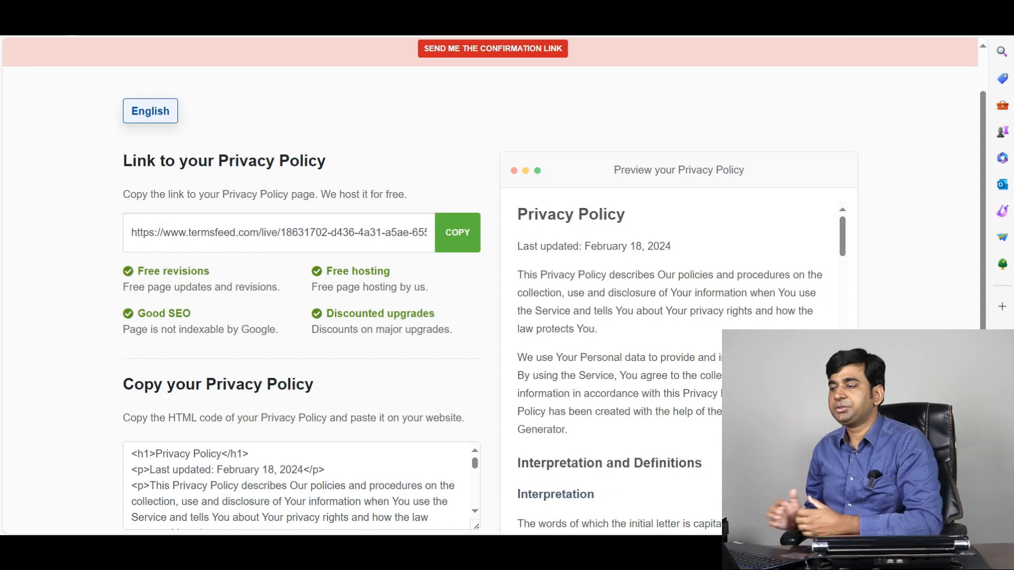
left_click(659, 10)
key("ctrl+v")
key("Return")
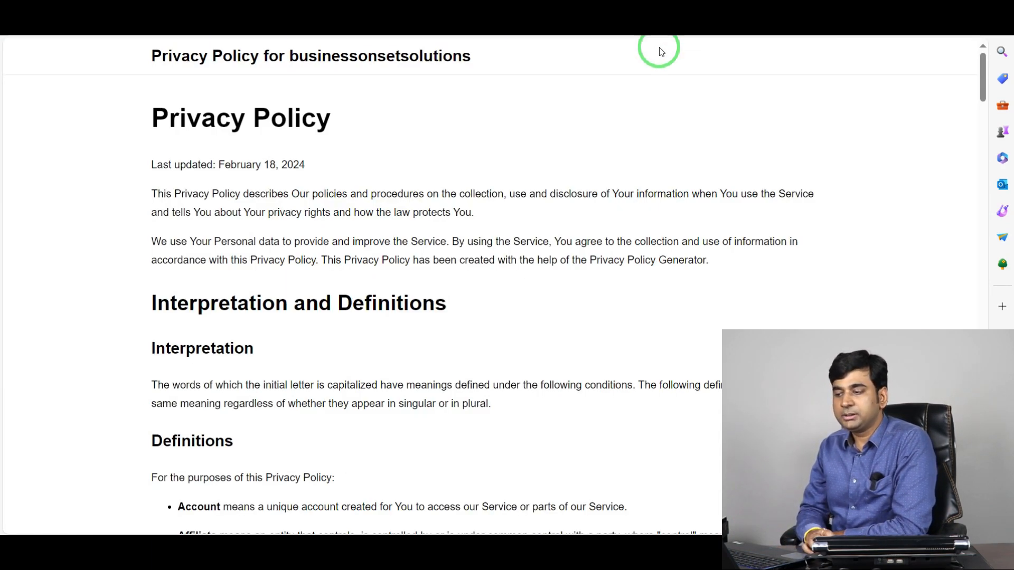
- Read through the generated Privacy Policy, from the definitions and cookies sections to the contact details
scroll(445, 245, "down", 20)
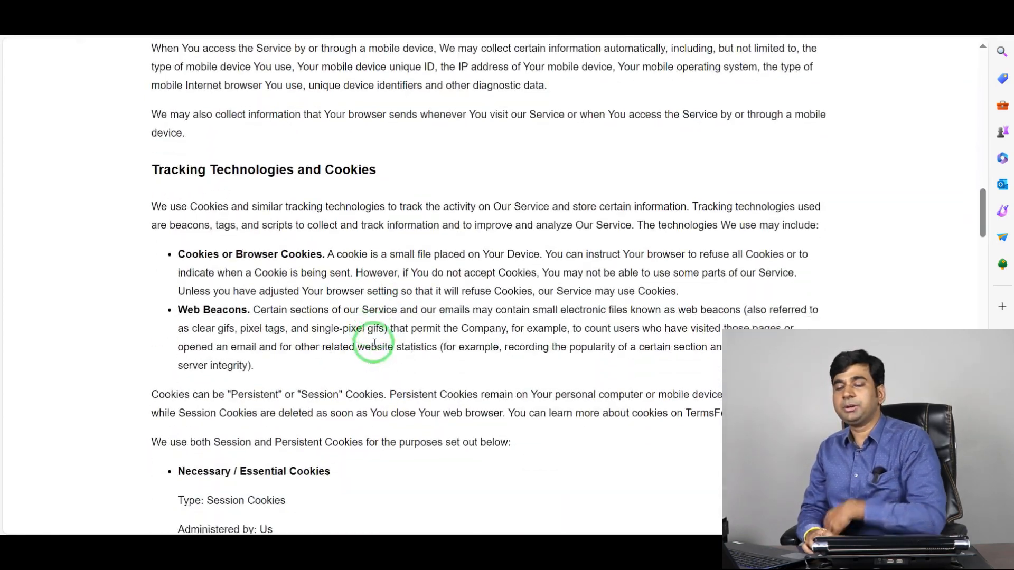
scroll(375, 343, "down", 8)
scroll(380, 341, "up", 15)
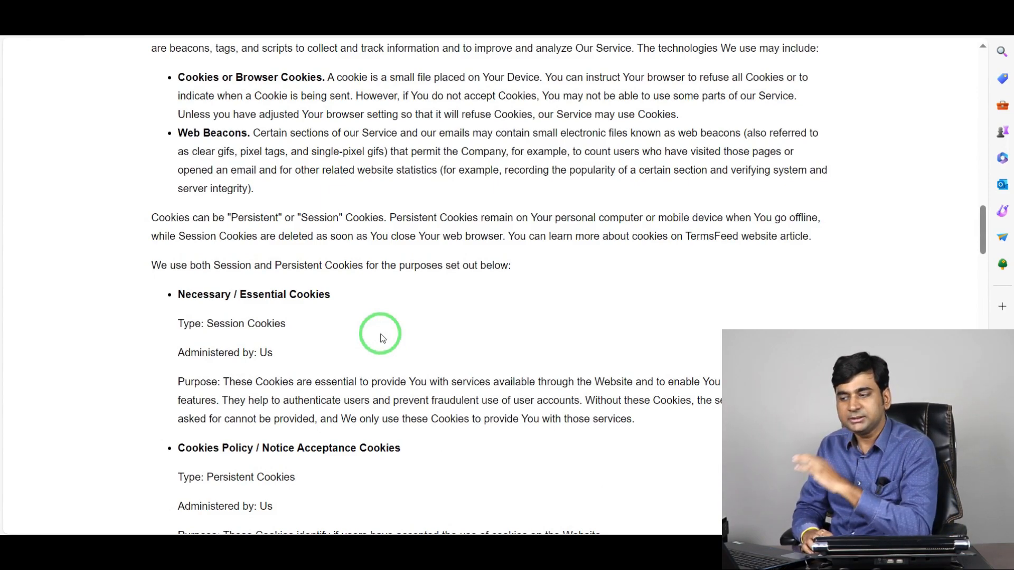
scroll(383, 338, "down", 15)
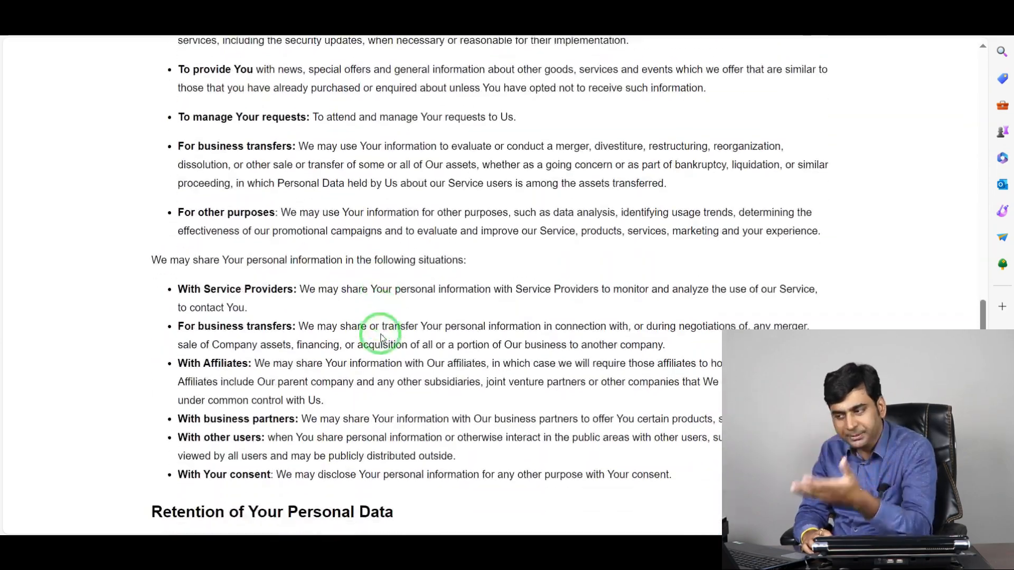
scroll(383, 338, "down", 15)
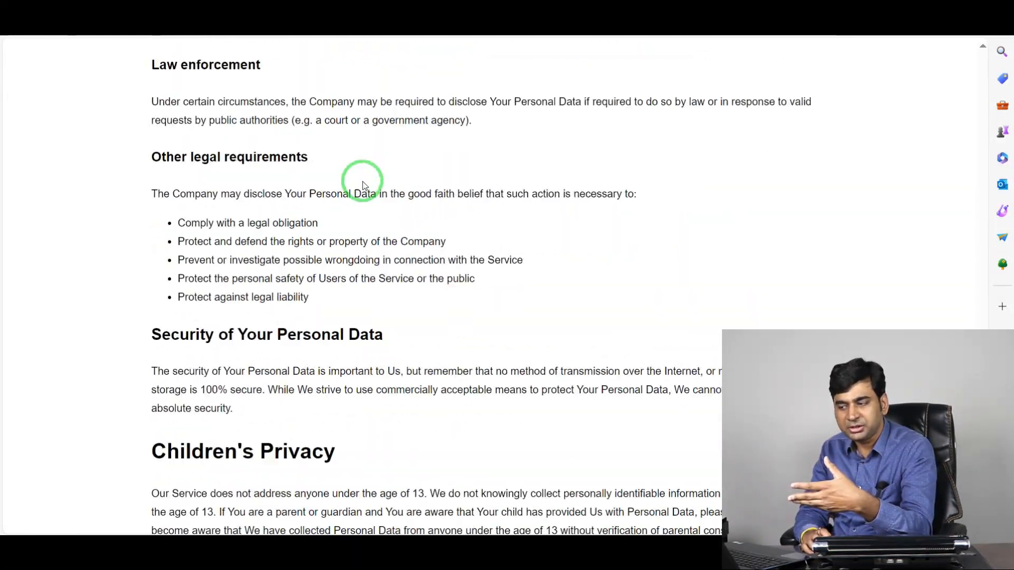
scroll(362, 188, "down", 5)
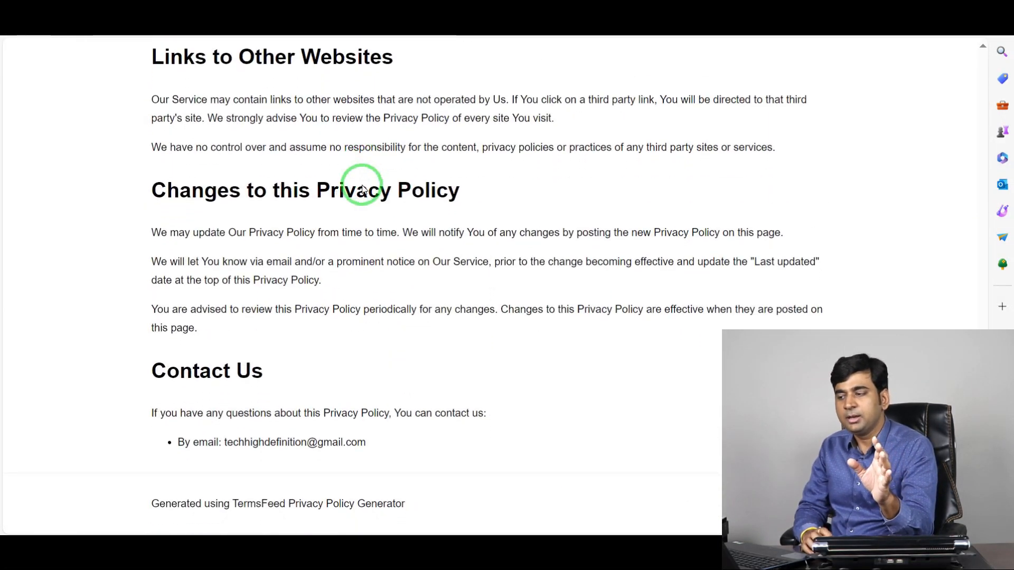
scroll(362, 186, "up", 20)
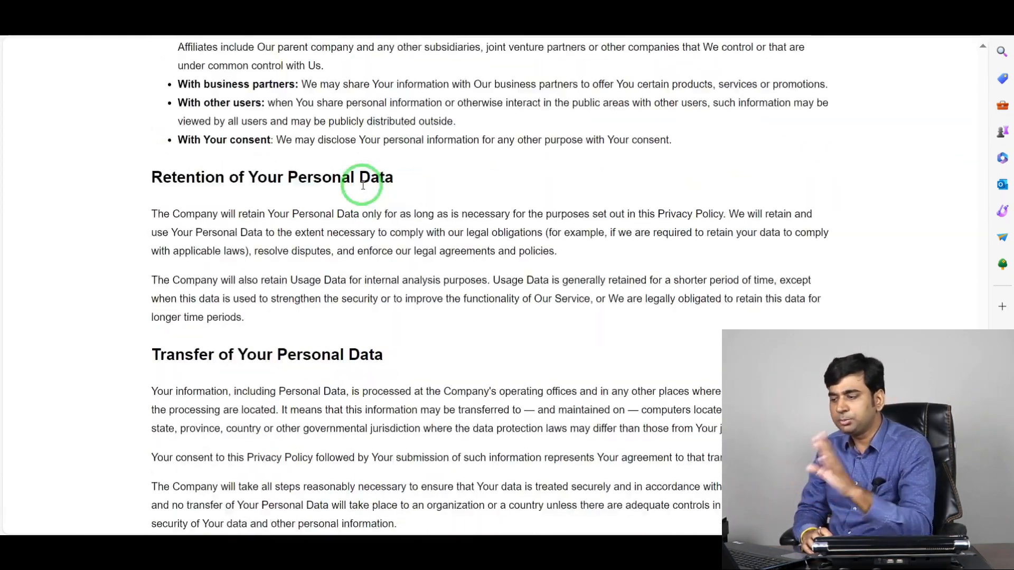
scroll(363, 185, "up", 8)
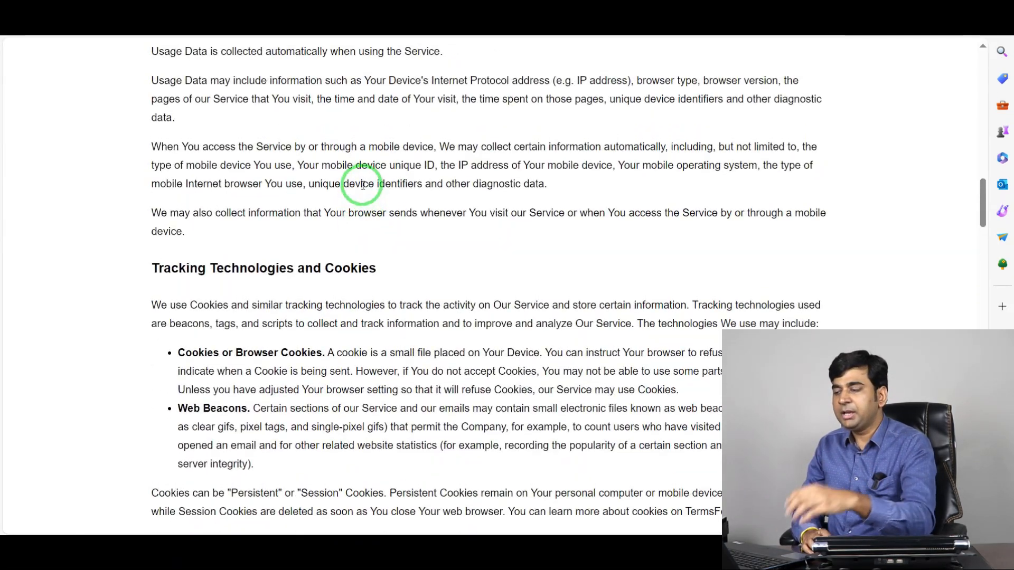
scroll(332, 243, "down", 10)
scroll(317, 285, "up", 12)
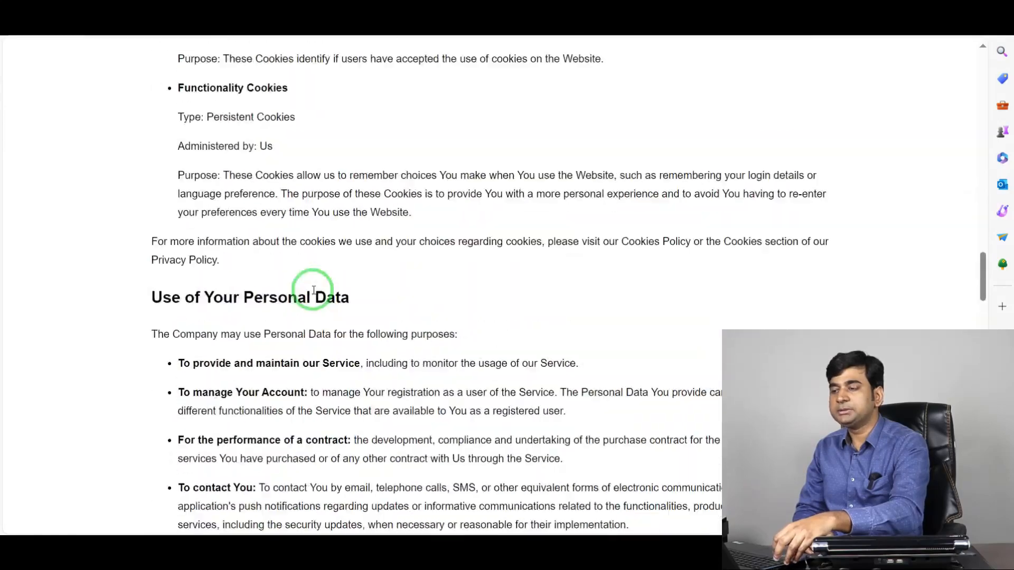
scroll(314, 290, "up", 10)
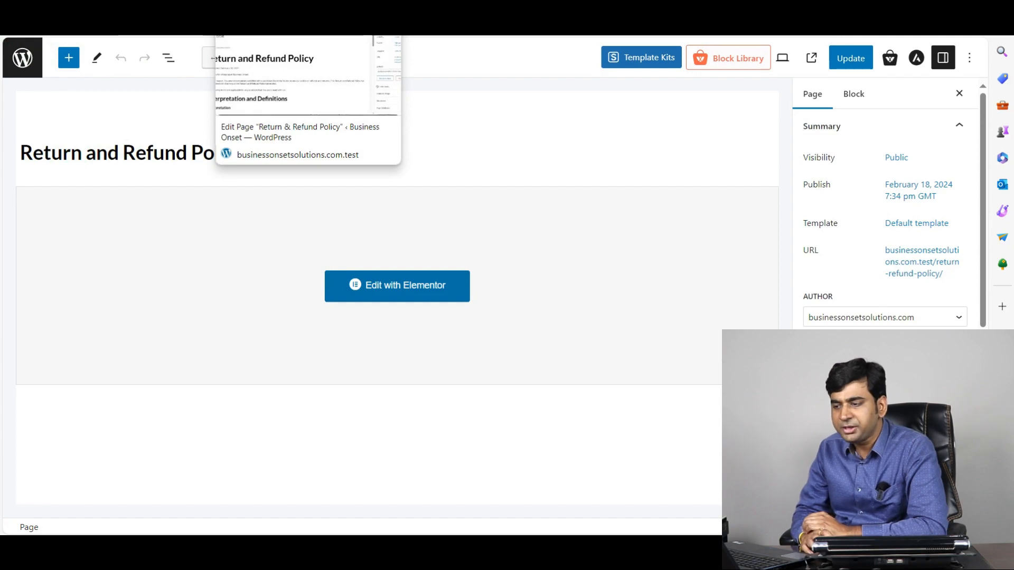
- Switch back to the WordPress admin and bring up the list of all pages
left_click(243, 16)
scroll(84, 240, "up", 1)
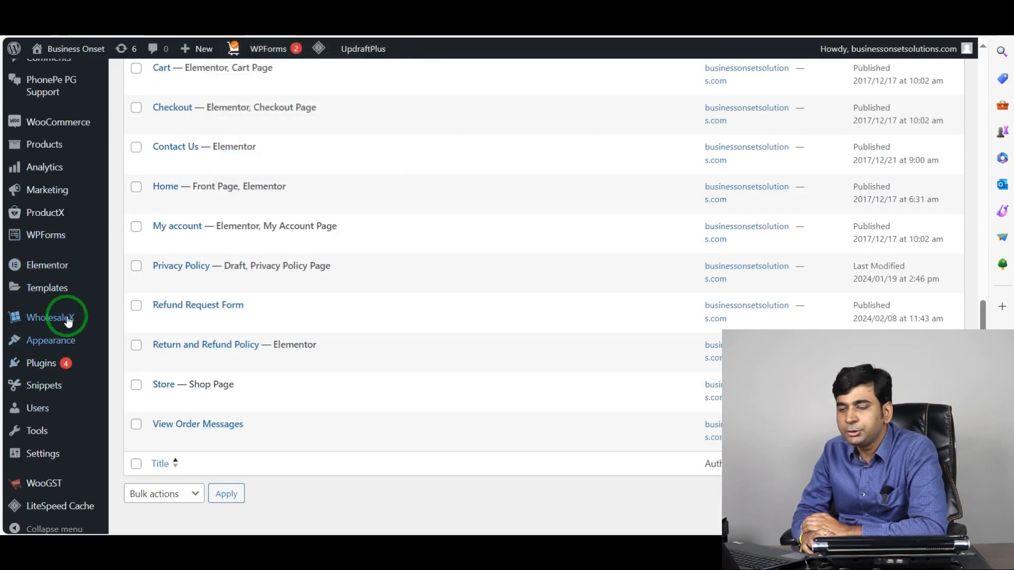
scroll(99, 198, "up", 4)
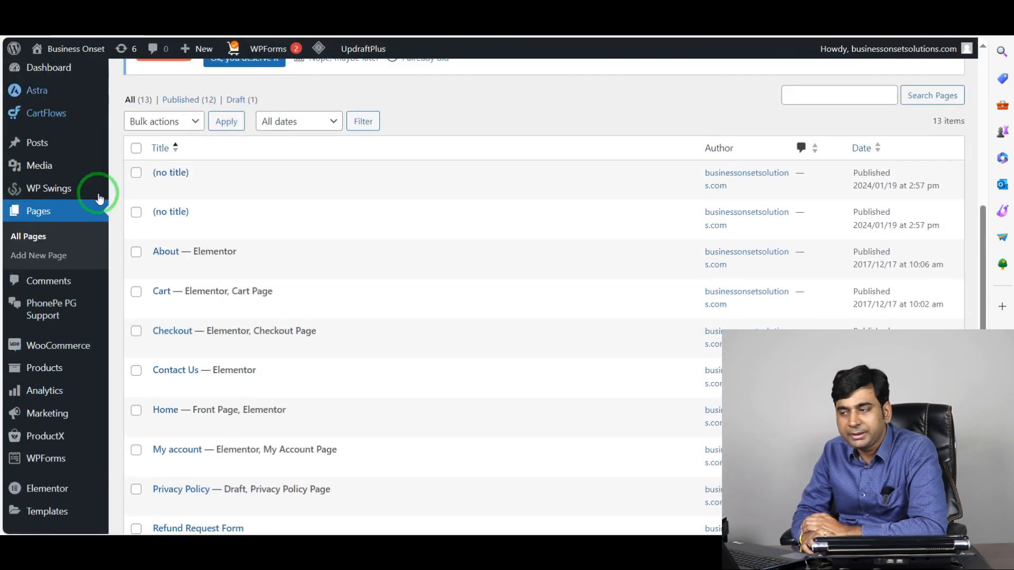
- Create a new page and title it "Privacy Policy", copying the heading from the generated policy document
left_click(30, 257)
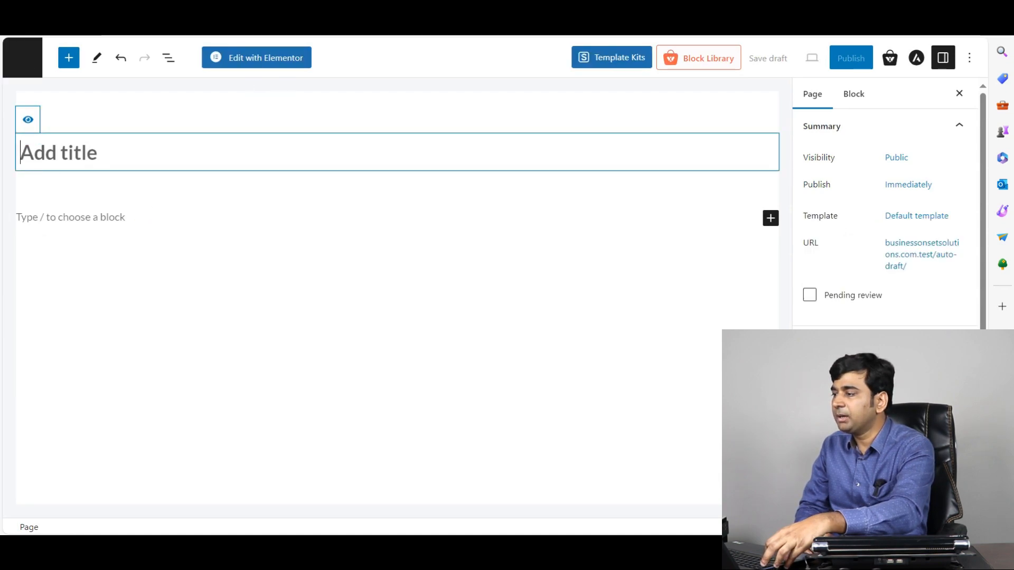
key("ctrl+Tab")
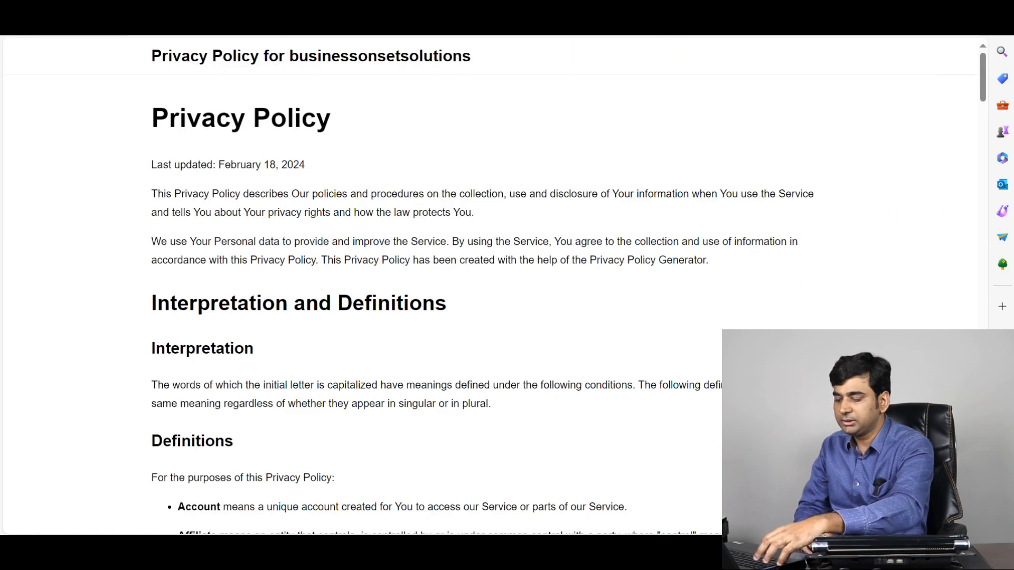
left_click_drag(358, 129, 148, 125)
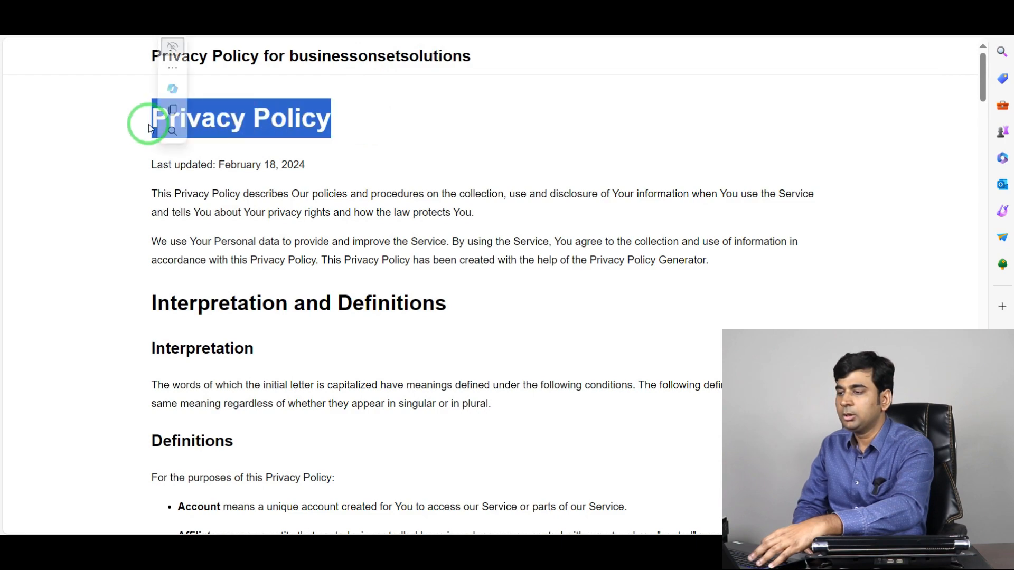
key("ctrl+c")
key("ctrl+Tab")
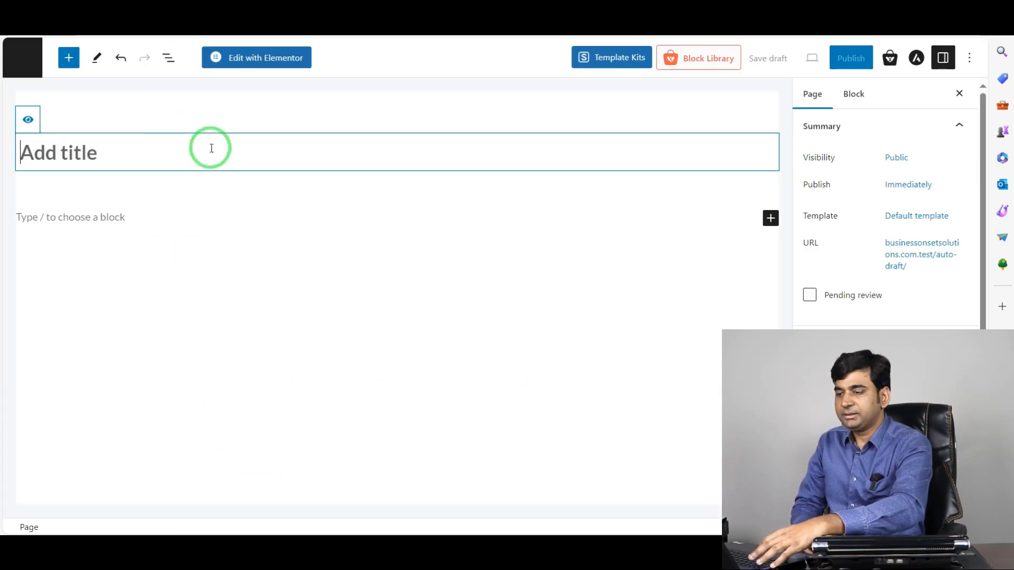
key("ctrl+v")
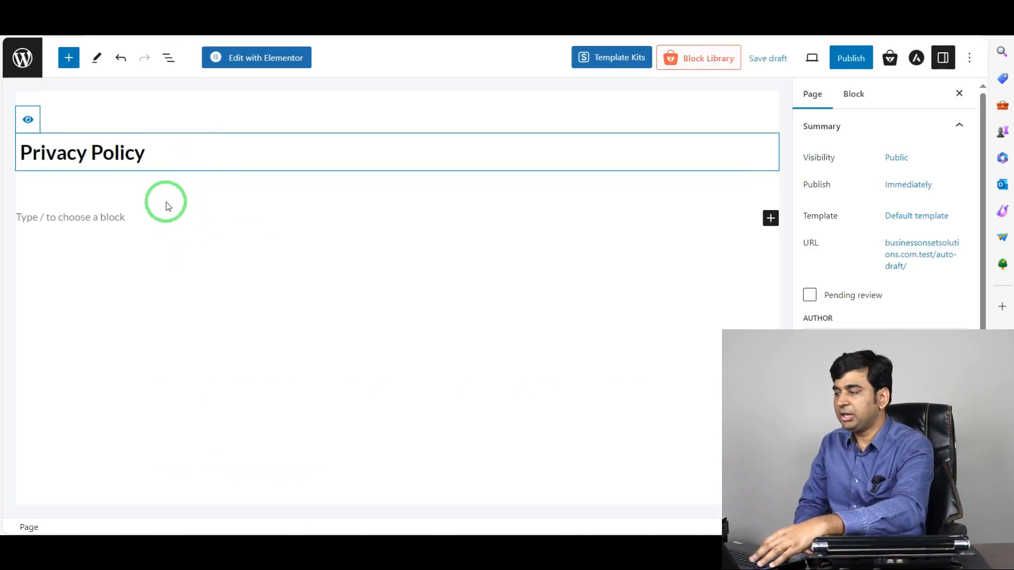
left_click(601, 233)
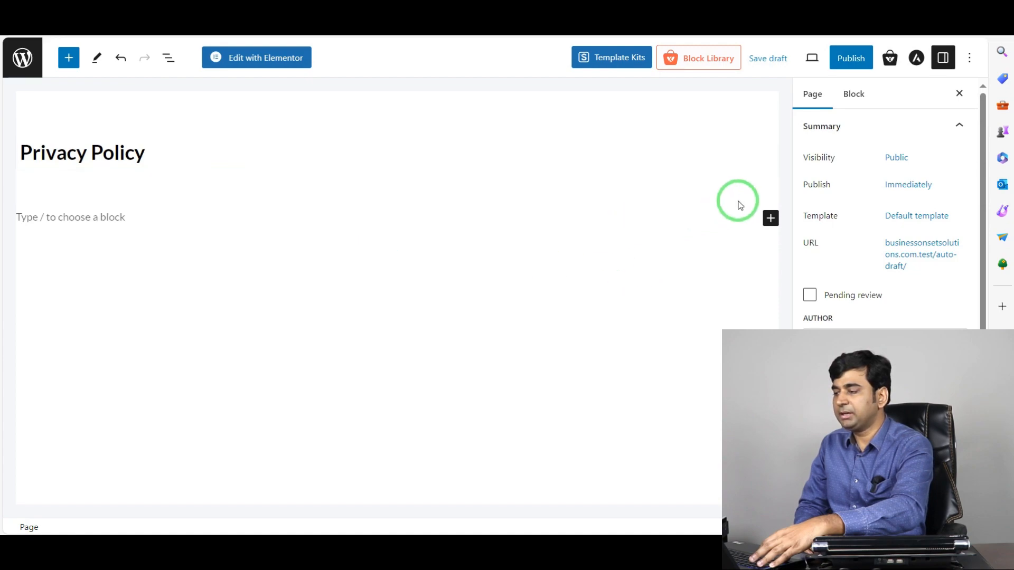
- Add a paragraph block below the title and paste the full generated privacy policy text, from its heading through the Contact Us section
left_click(770, 222)
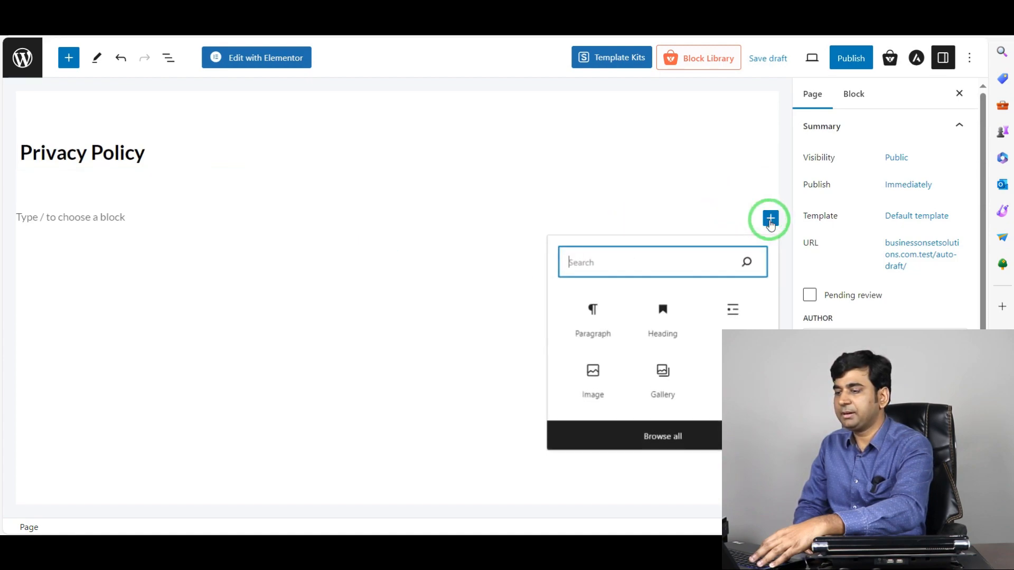
left_click(587, 322)
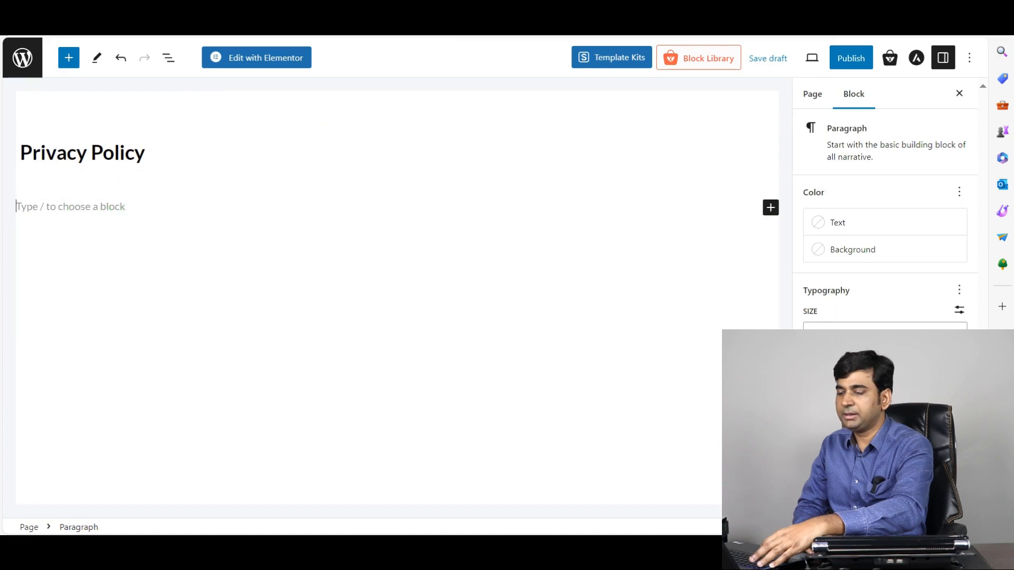
left_click(678, 14)
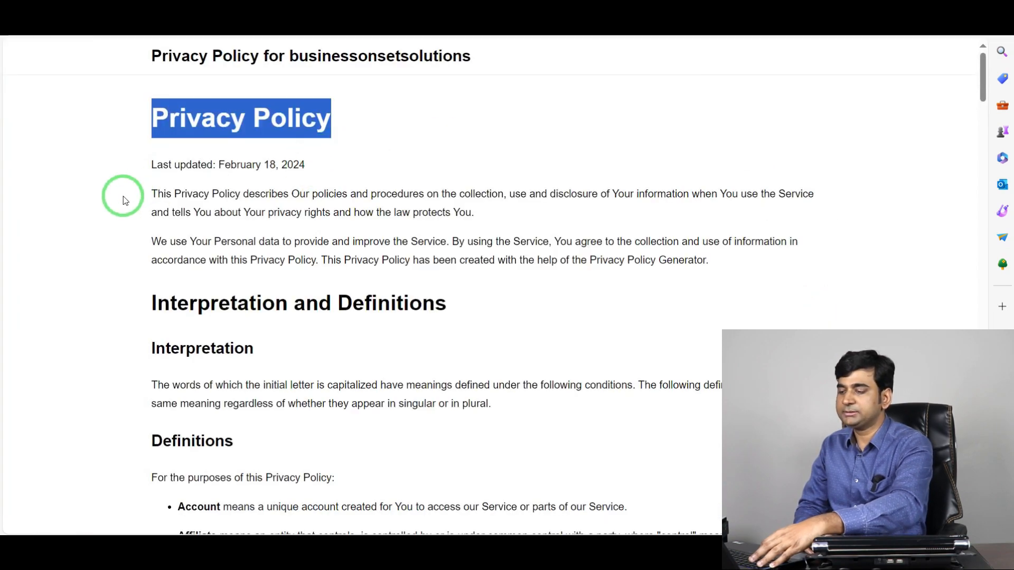
left_click(132, 182)
left_click_drag(152, 128, 442, 439)
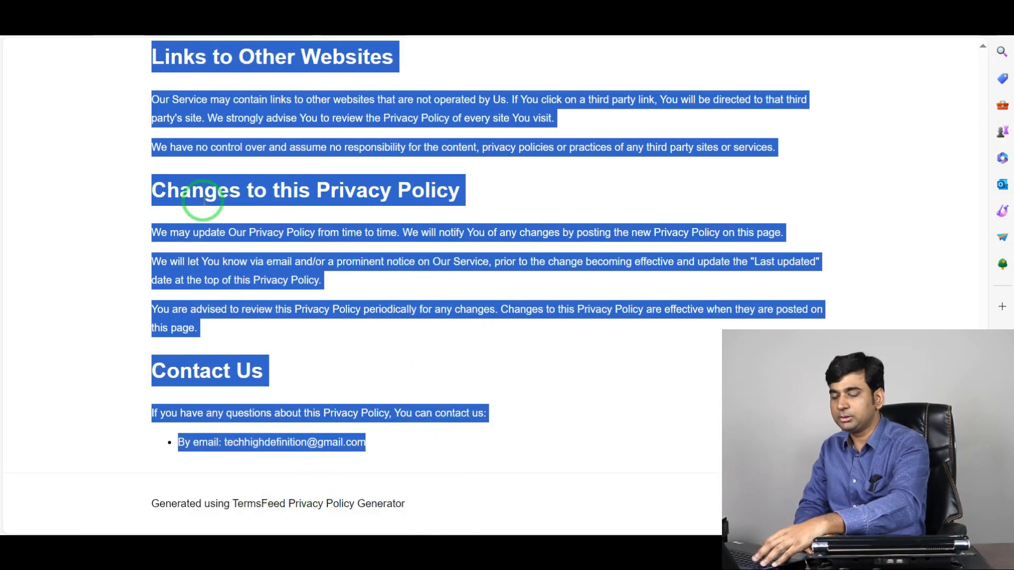
key("ctrl+Tab")
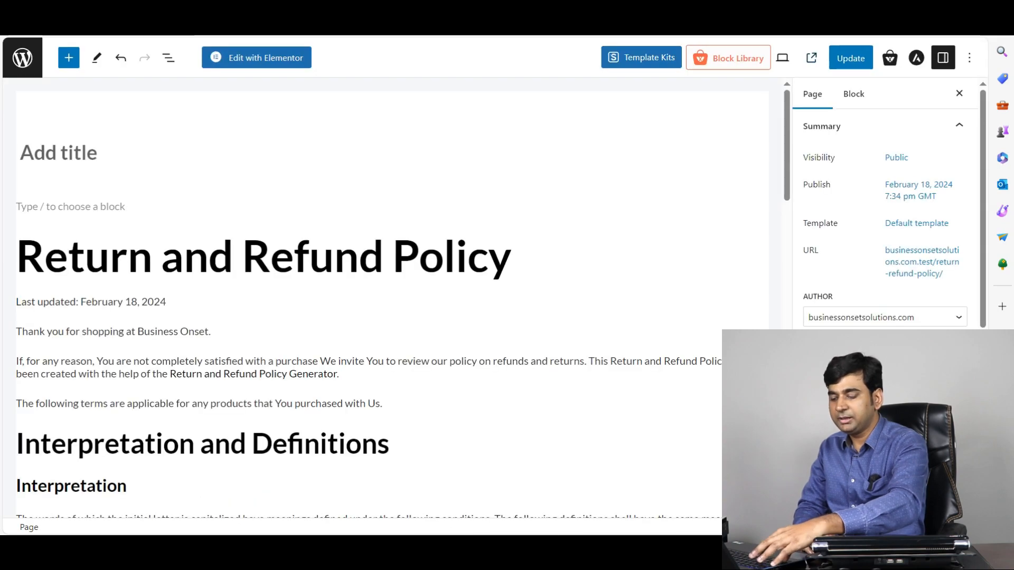
key("ctrl+Tab")
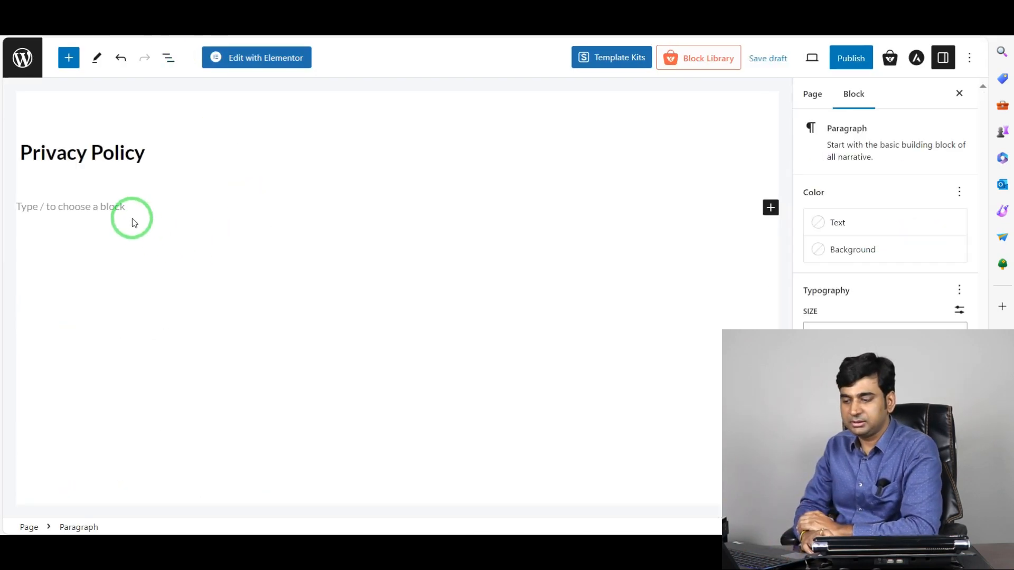
key("ctrl+v")
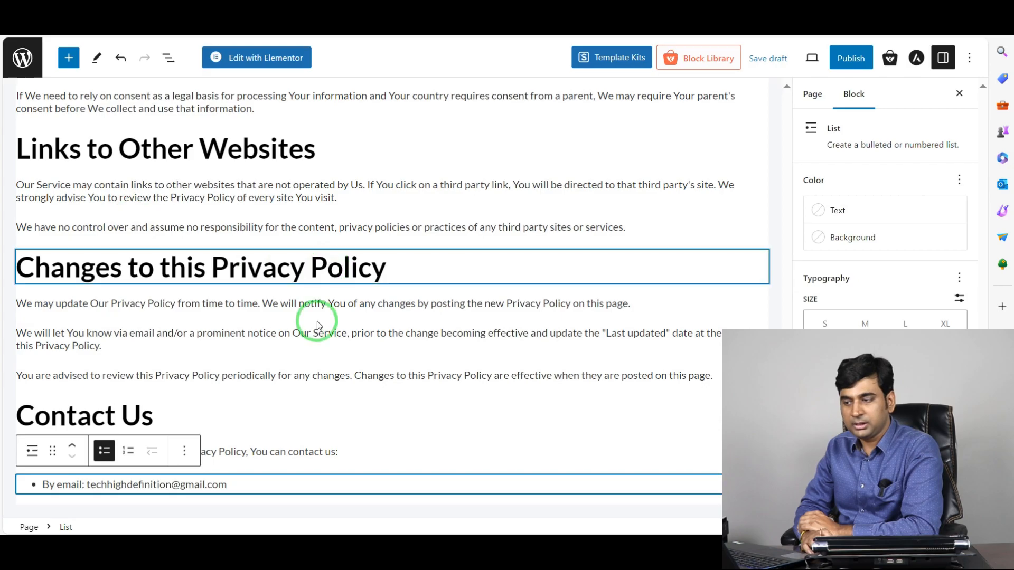
- Check the pasted policy back to its beginning and publish the Privacy Policy page
scroll(355, 370, "up", 15)
scroll(358, 373, "up", 20)
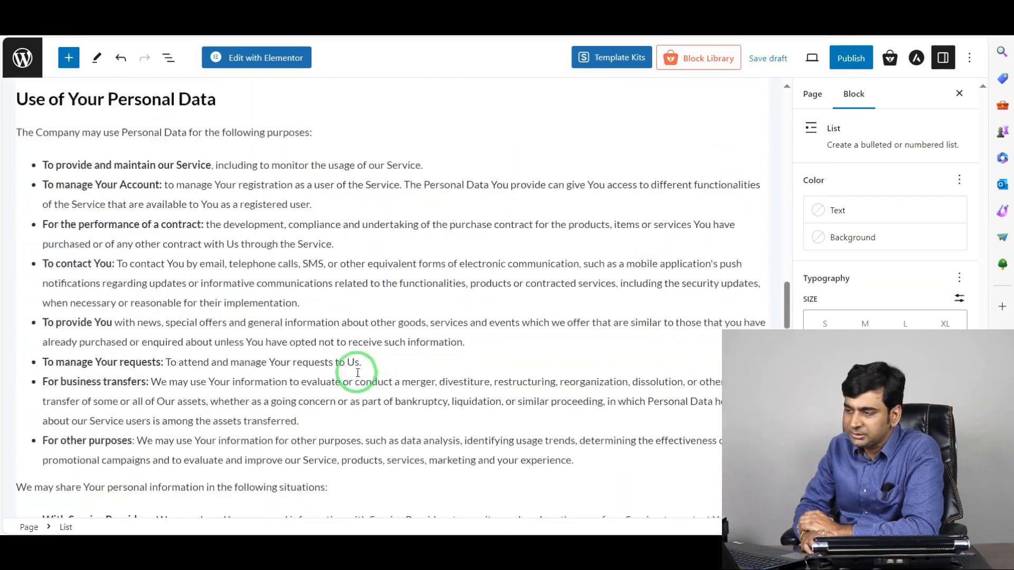
scroll(358, 373, "up", 20)
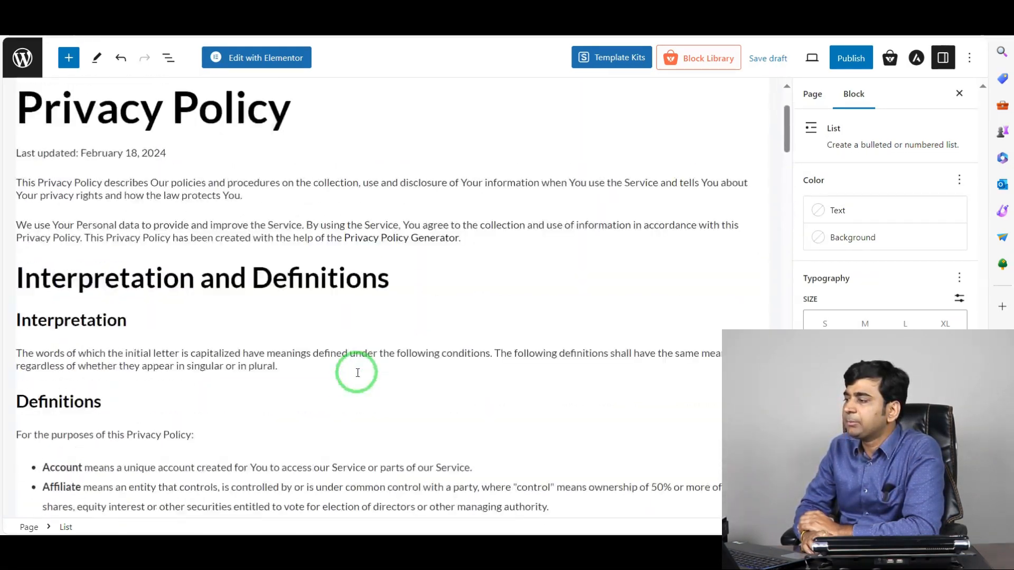
left_click(859, 59)
left_click(865, 62)
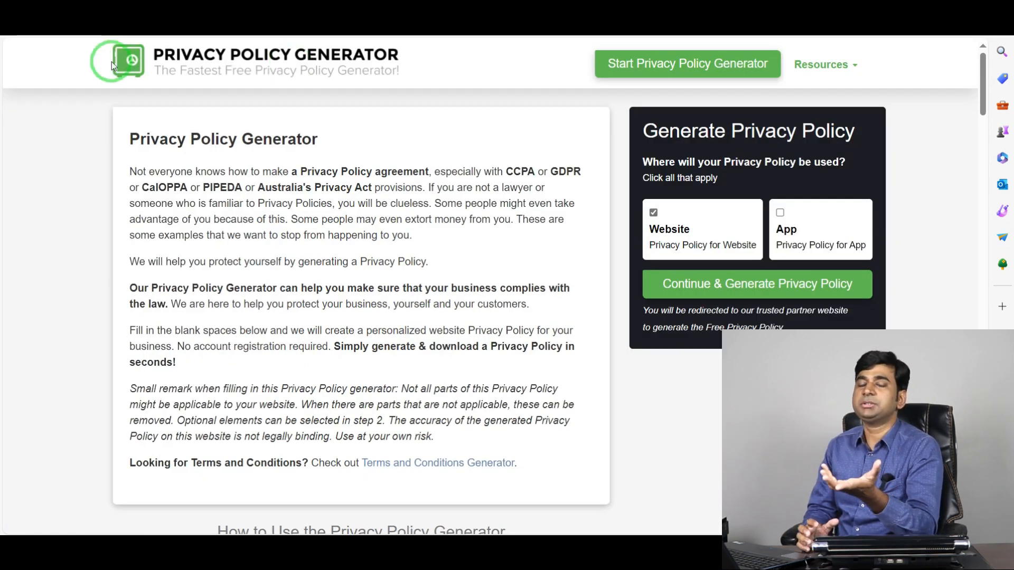
- Switch from the Privacy Policy Generator site back to the page editor and review the published policy text
left_click(30, 81)
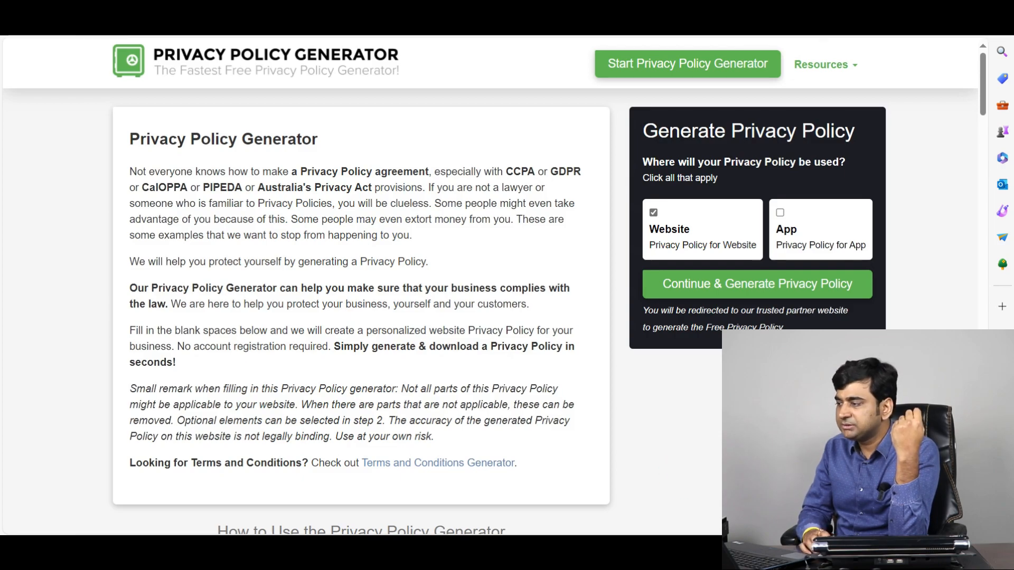
left_click(127, 11)
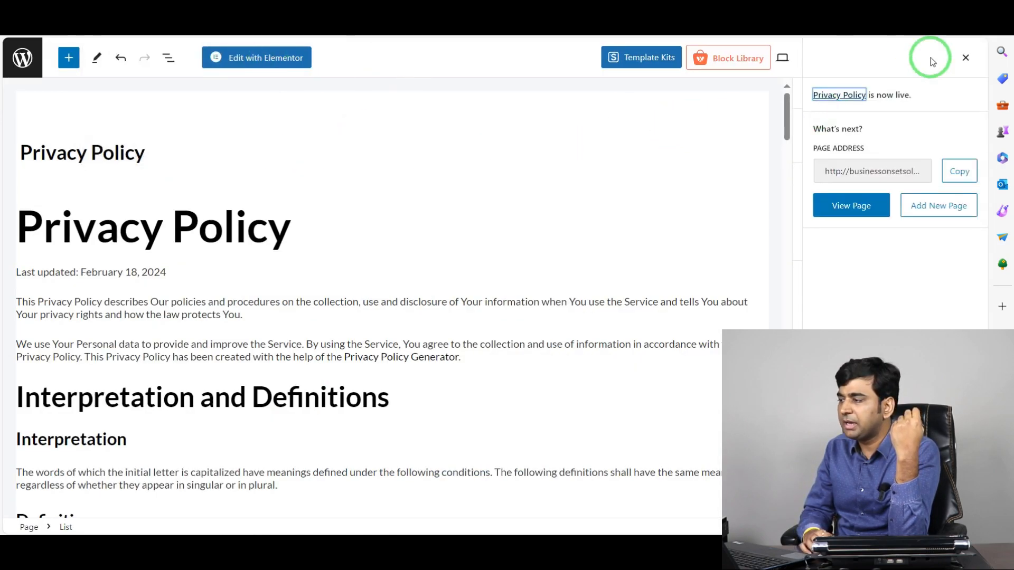
scroll(468, 245, "down", 2)
scroll(469, 301, "up", 2)
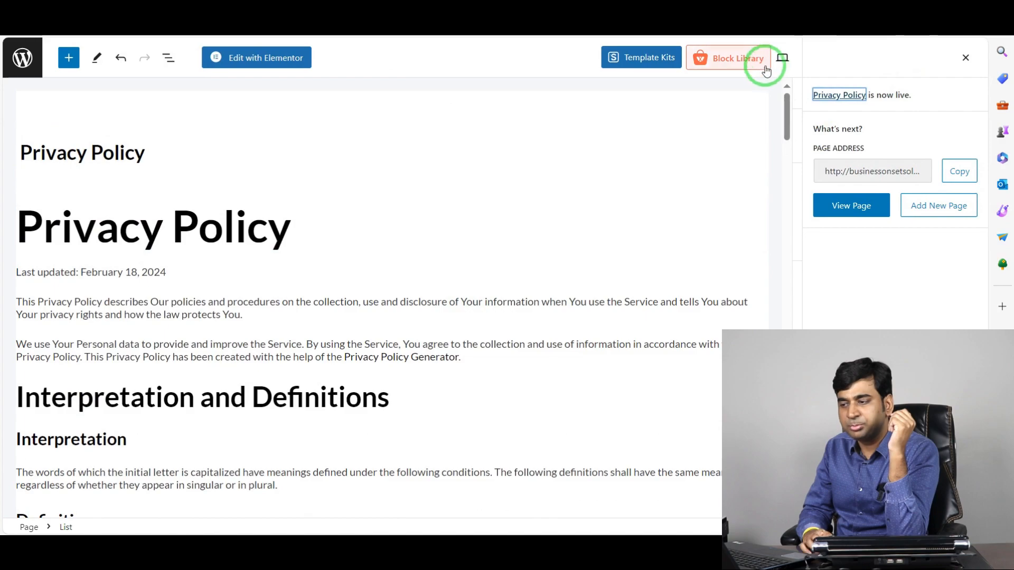
scroll(437, 163, "down", 10)
scroll(379, 275, "up", 8)
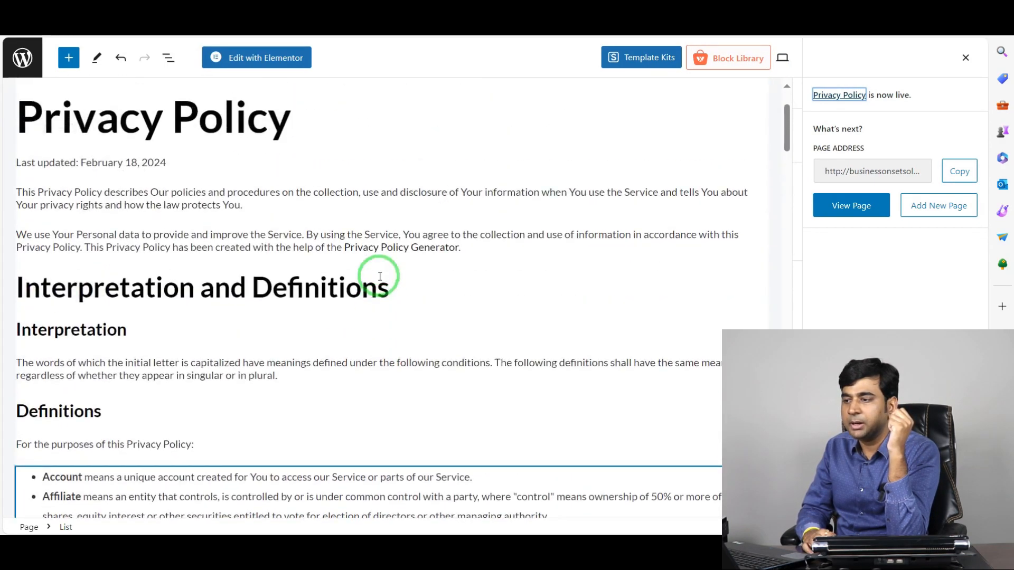
scroll(380, 277, "up", 3)
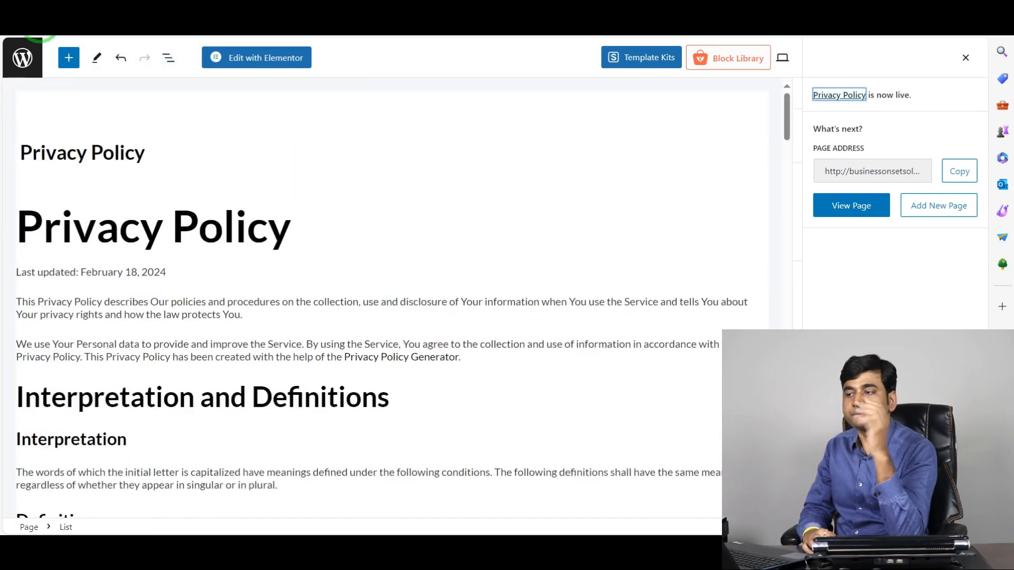
- Return to the list of all pages, locate the published Privacy Policy page and open it for editing
left_click(22, 57)
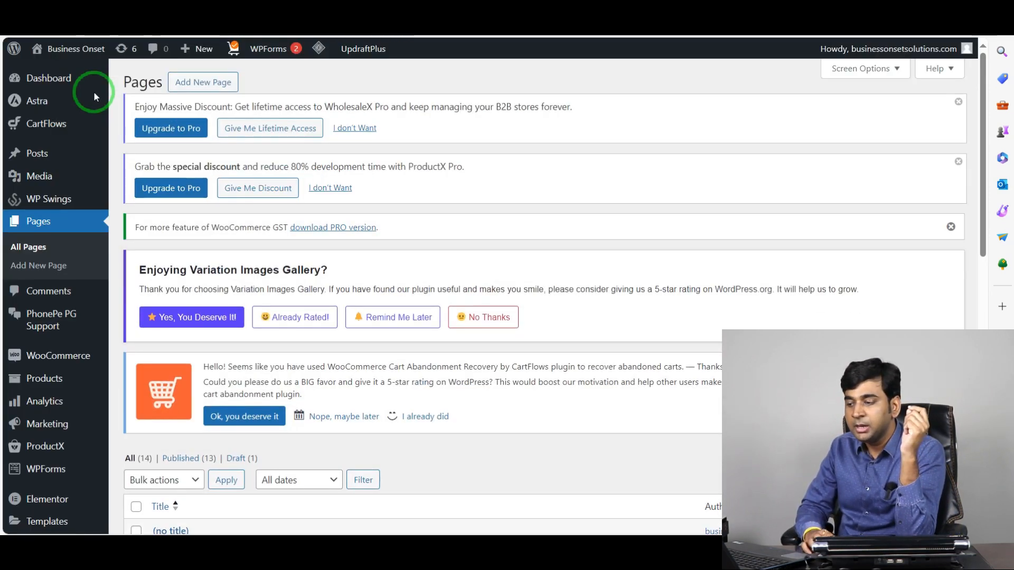
scroll(296, 230, "down", 10)
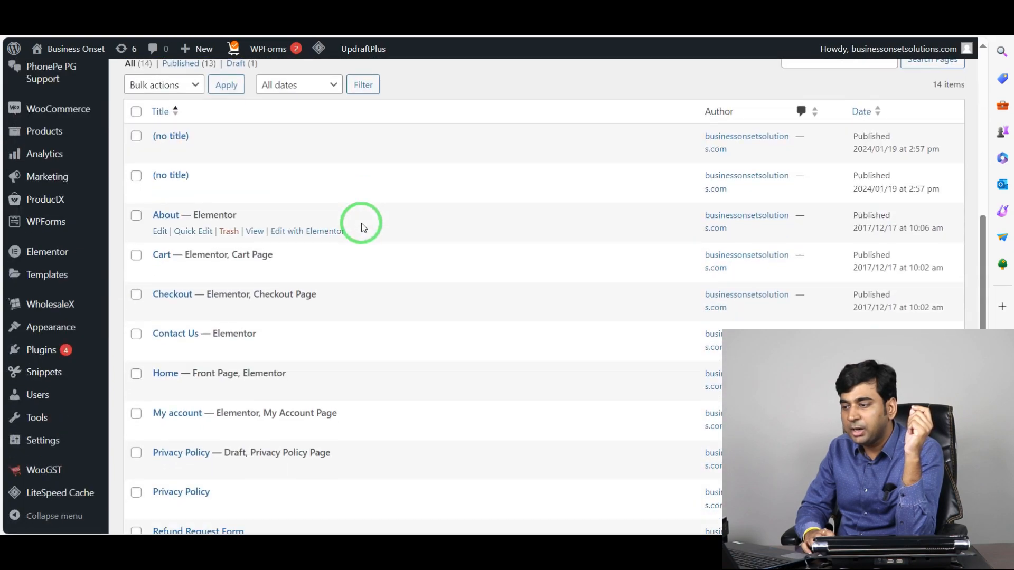
scroll(347, 238, "down", 3)
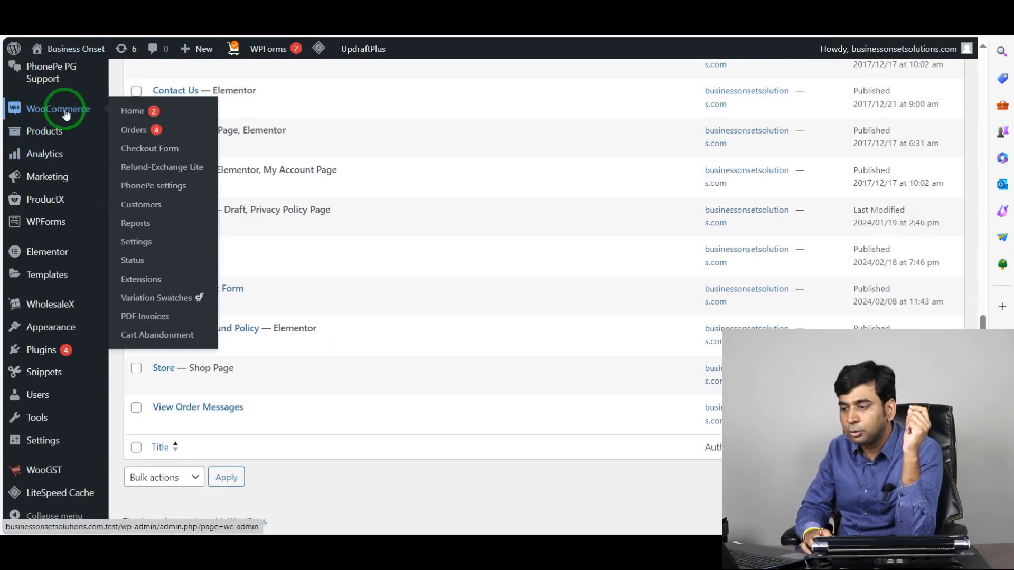
scroll(271, 454, "up", 2)
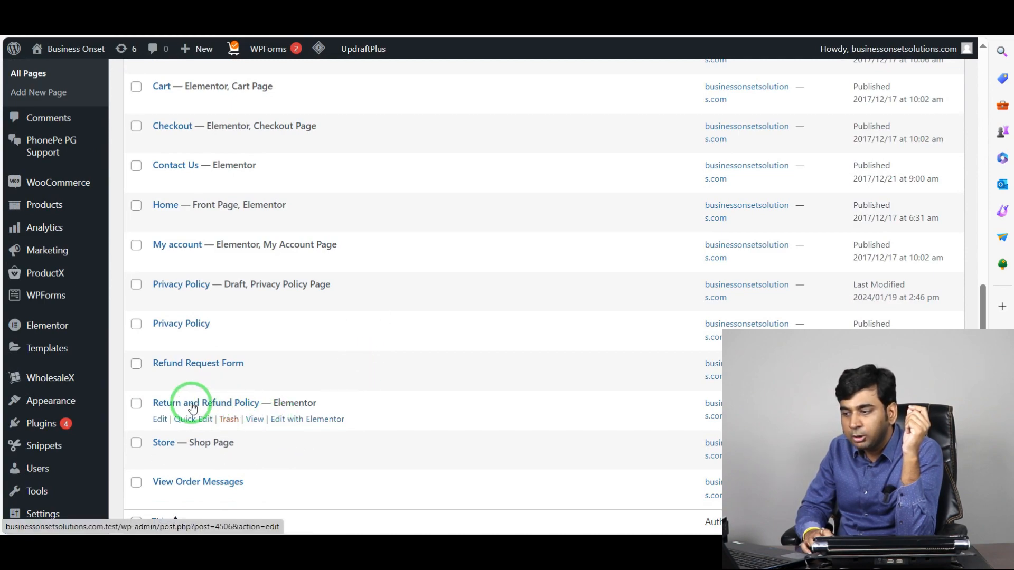
scroll(250, 404, "up", 2)
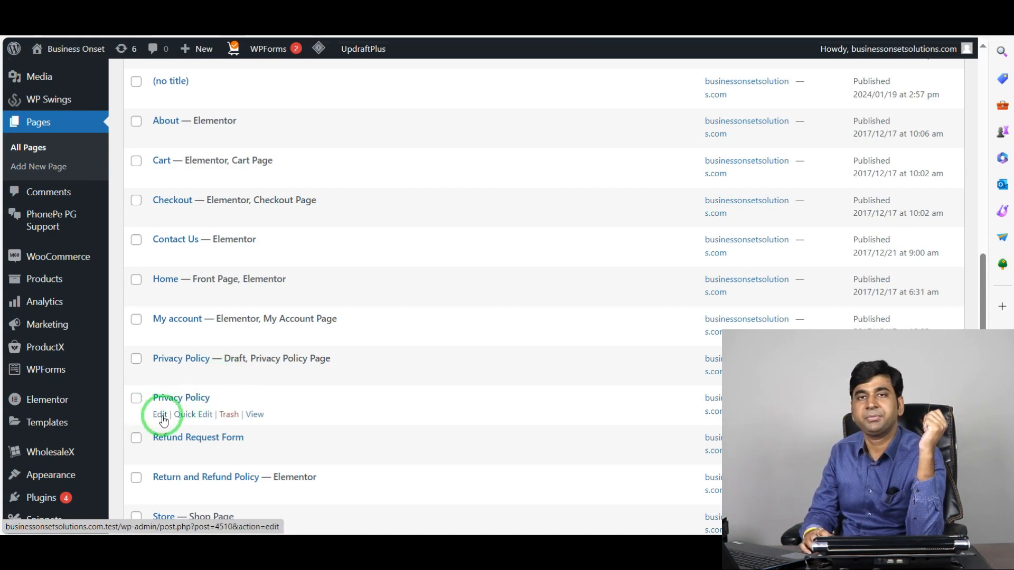
left_click(161, 415)
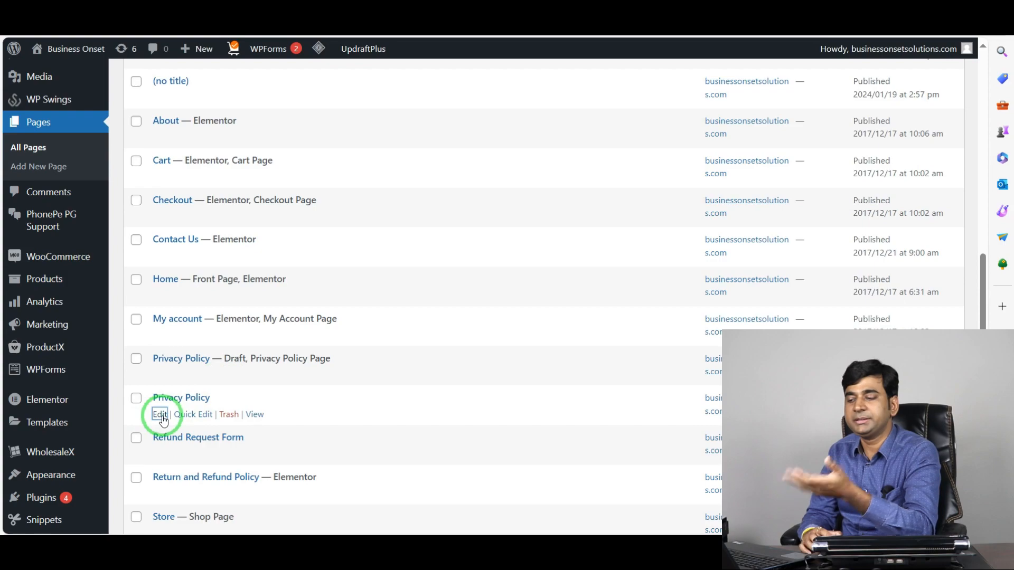
- Open the draft Privacy Policy page from the pages list for editing and examine its suggested text sections
mouse_move(179, 359)
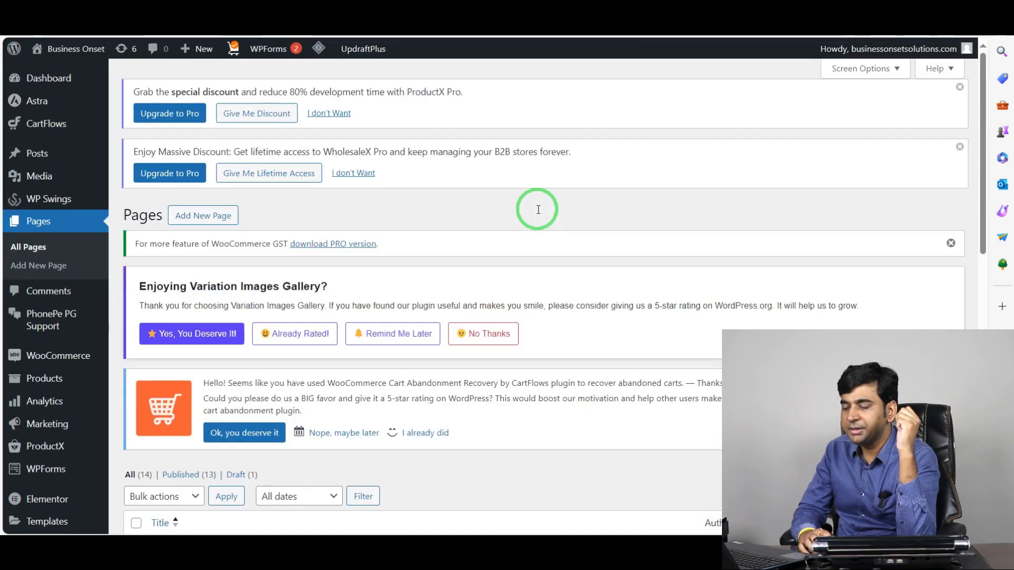
scroll(584, 227, "down", 10)
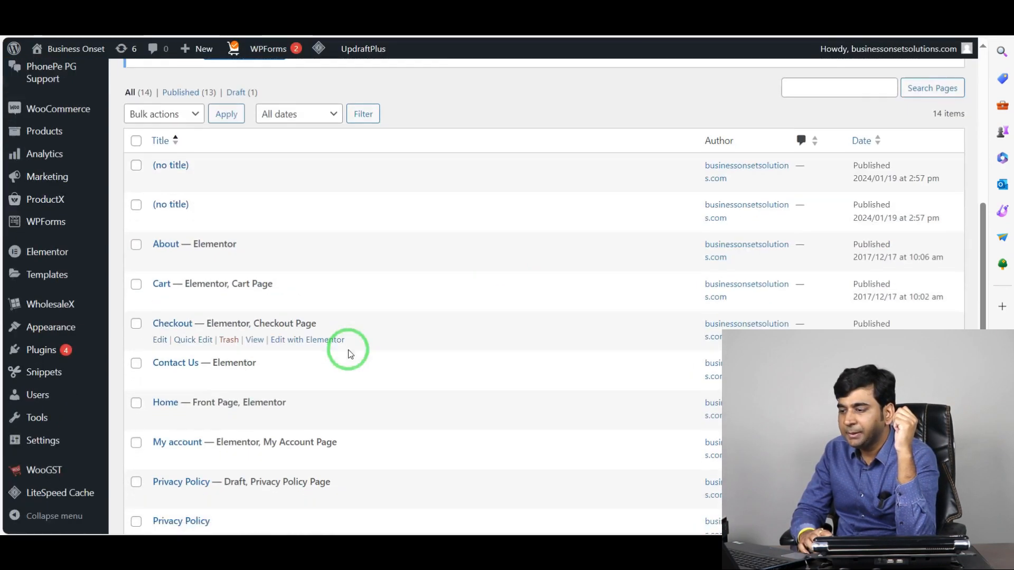
scroll(348, 354, "down", 5)
scroll(296, 324, "up", 1)
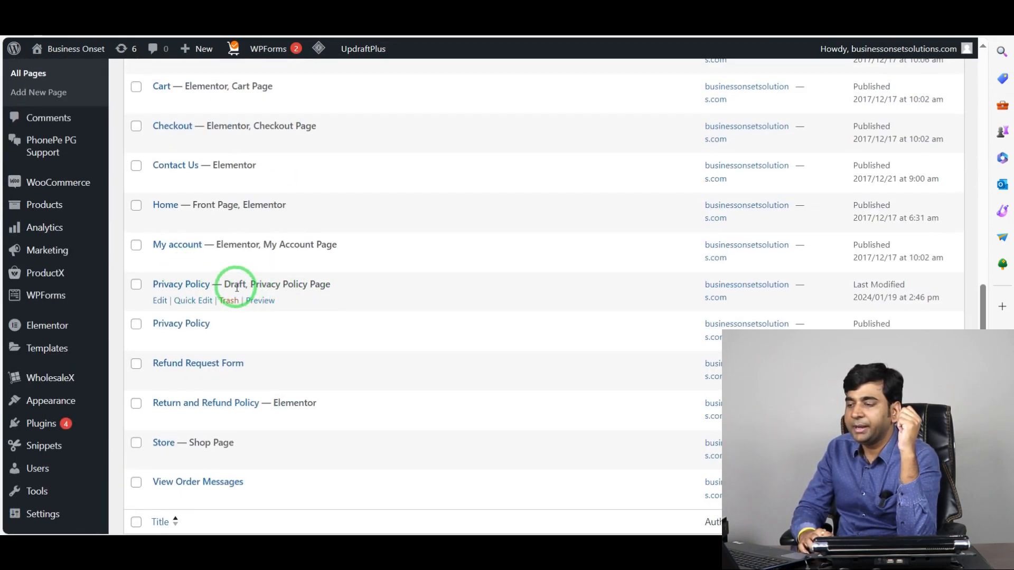
left_click(158, 304)
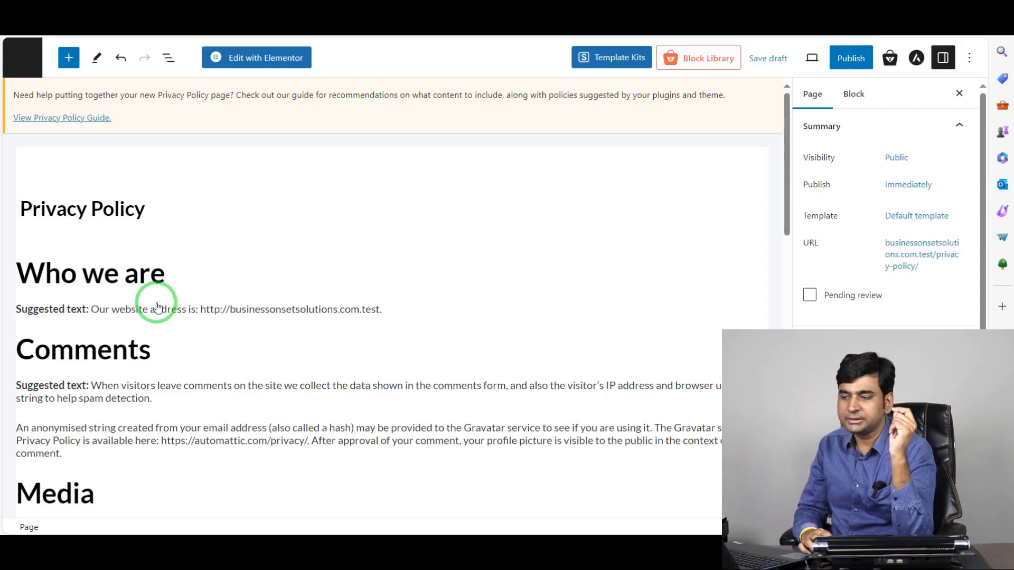
scroll(156, 306, "down", 15)
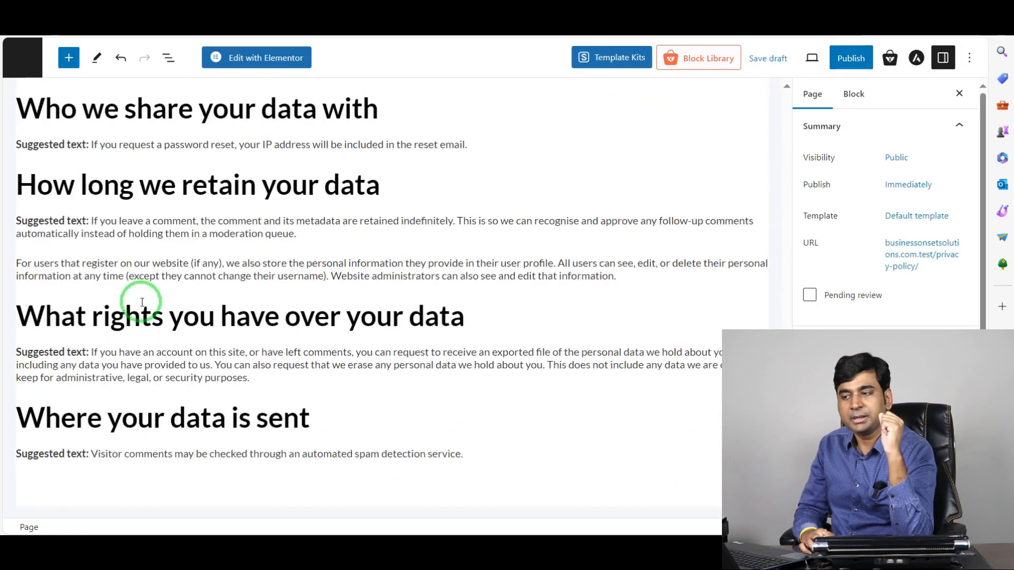
scroll(151, 303, "up", 15)
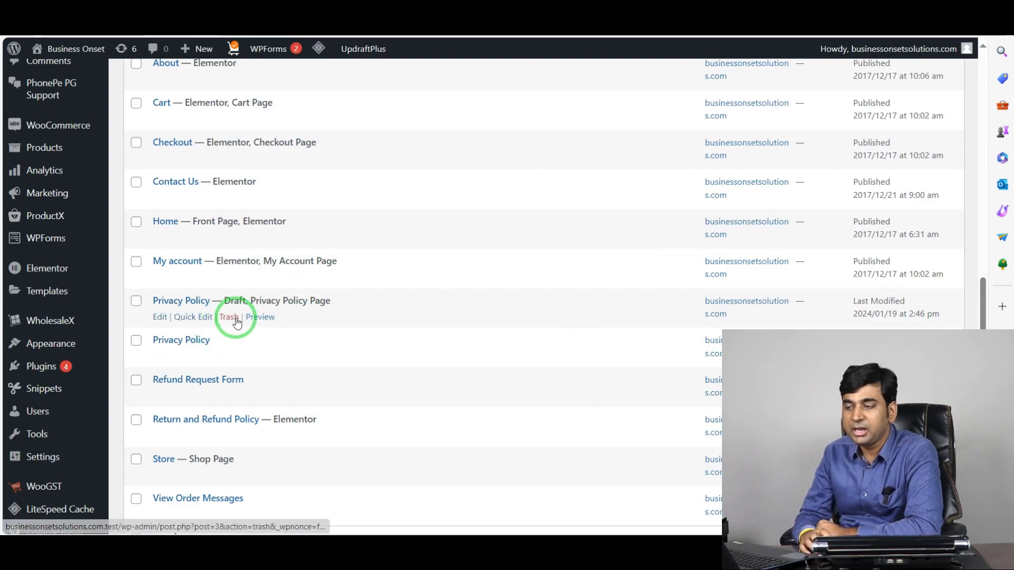
scroll(480, 237, "up", 1)
scroll(480, 236, "up", 10)
scroll(480, 237, "down", 10)
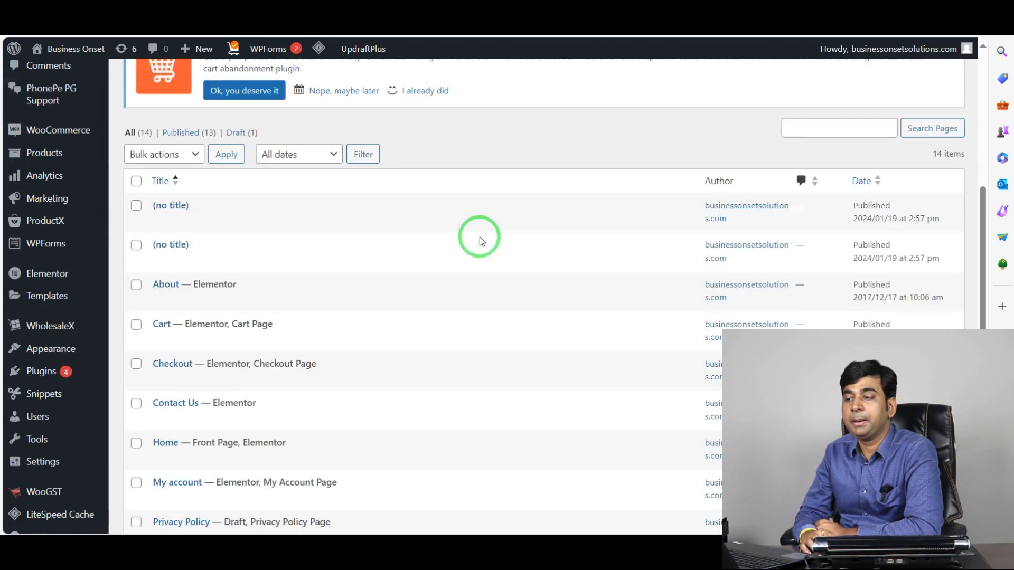
scroll(277, 397, "up", 10)
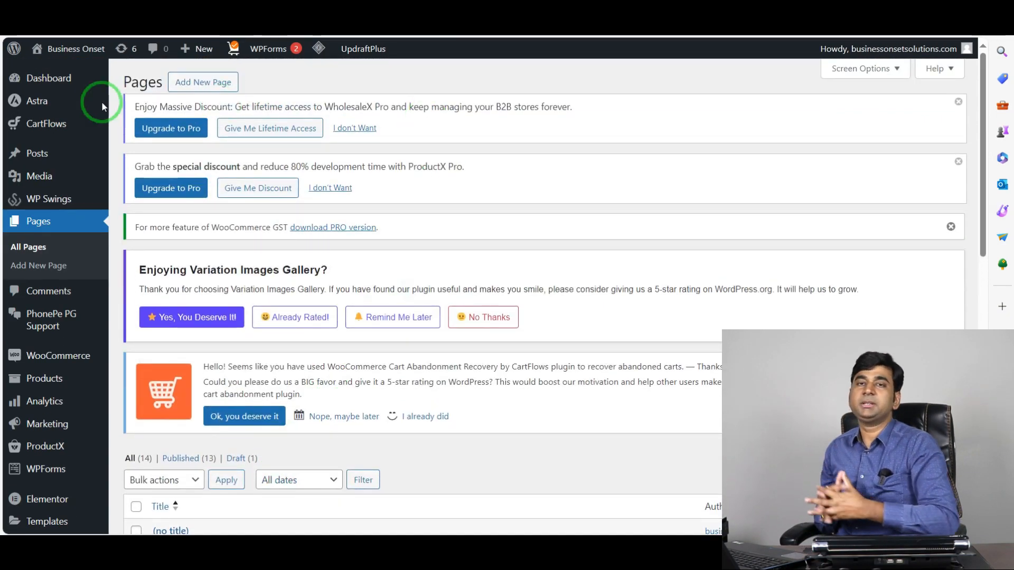
- Examine the live storefront's home page from the banner down to the footer columns and copyright row
mouse_move(14, 51)
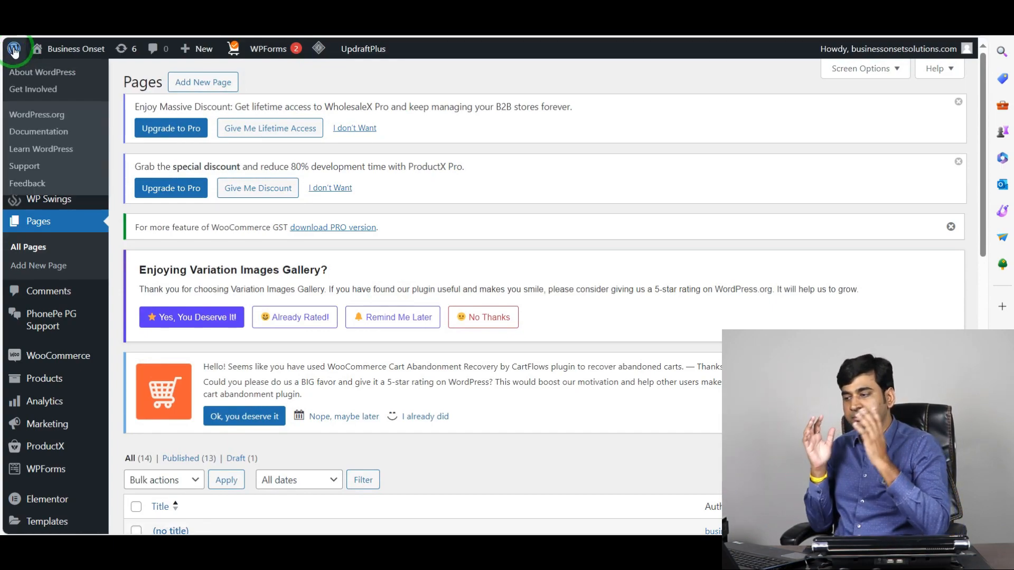
left_click(14, 51)
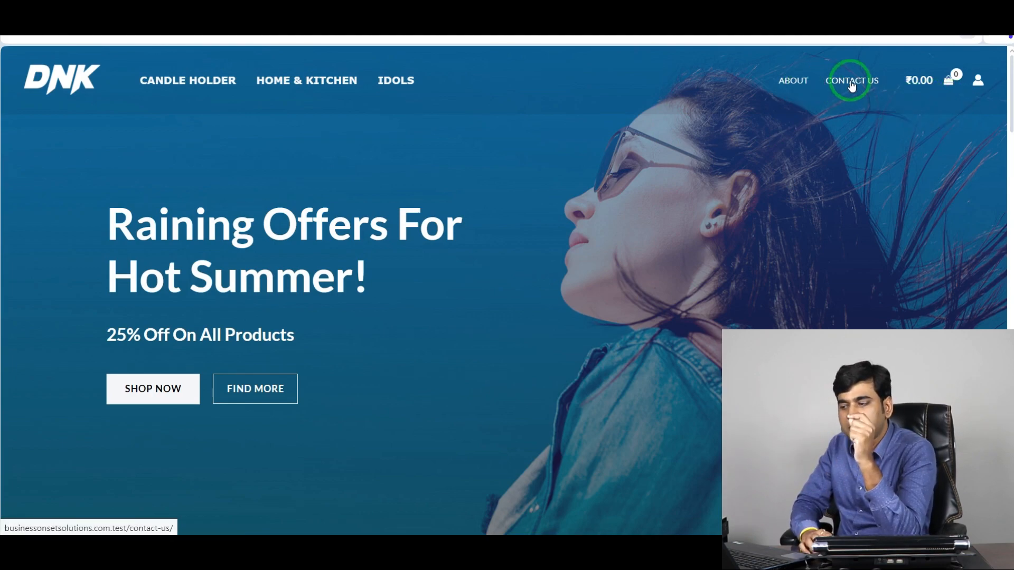
scroll(600, 186, "down", 20)
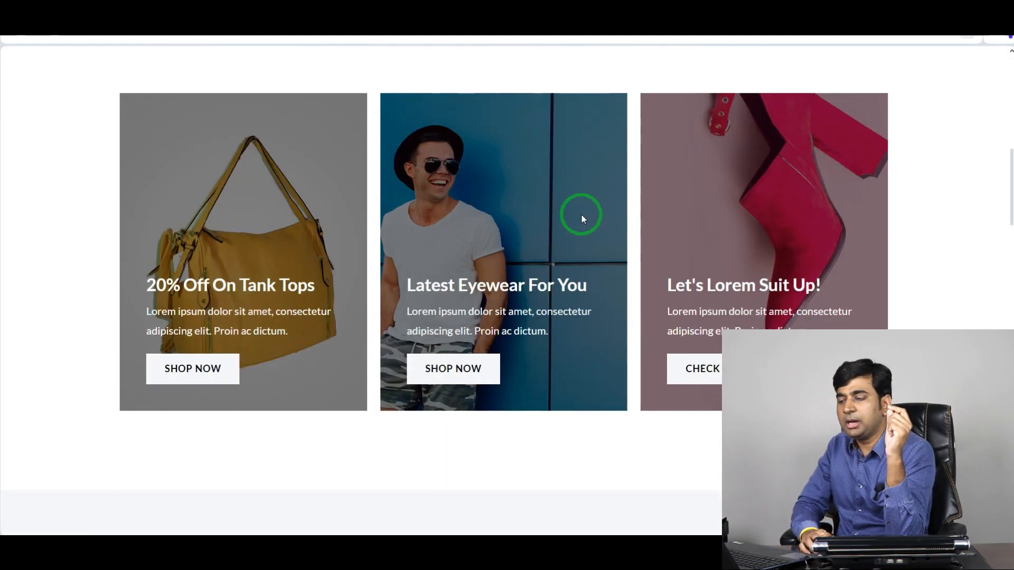
scroll(457, 333, "down", 5)
scroll(457, 333, "up", 5)
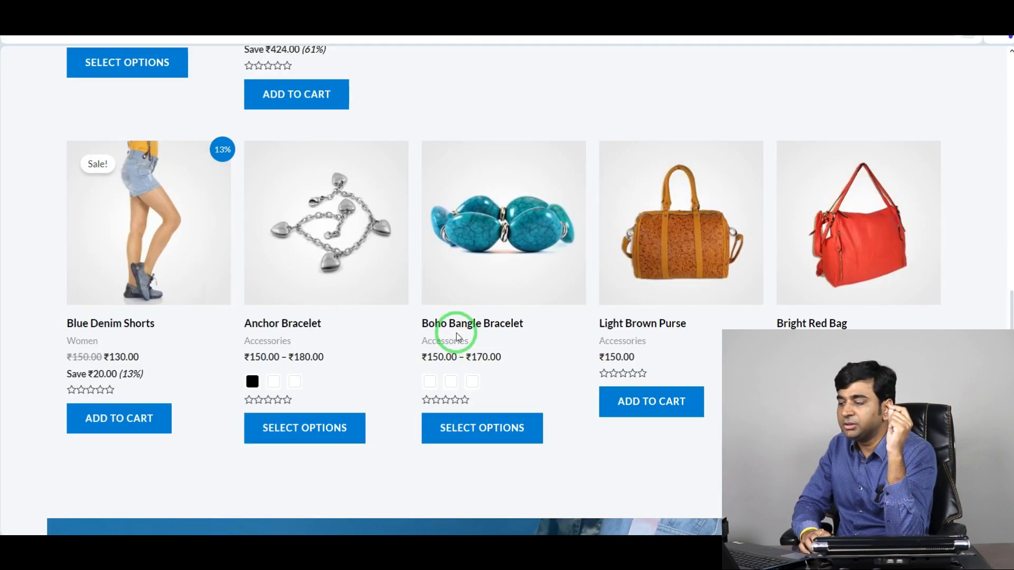
scroll(456, 333, "up", 3)
scroll(456, 333, "down", 8)
scroll(457, 338, "down", 10)
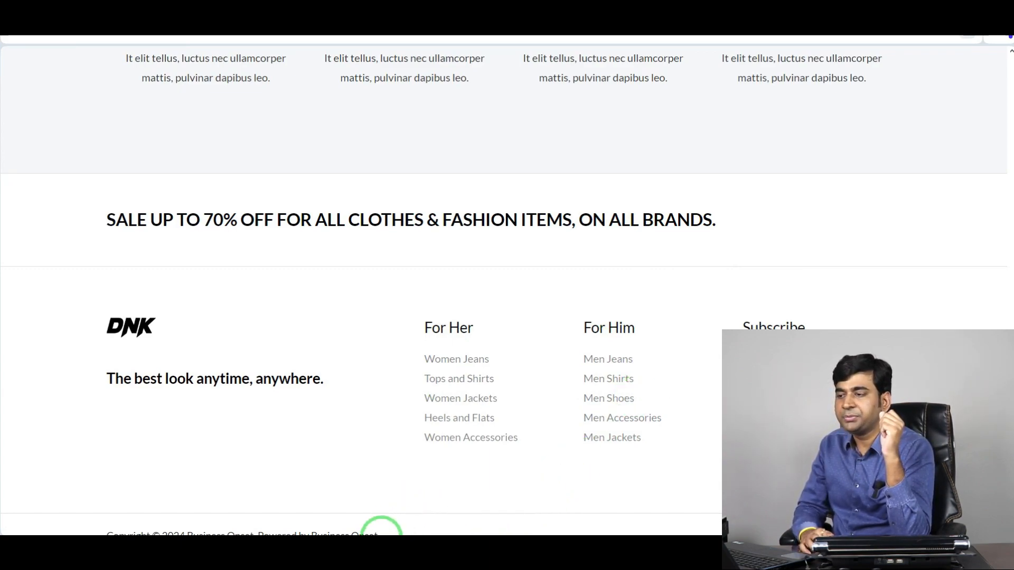
left_click(377, 549)
mouse_move(16, 50)
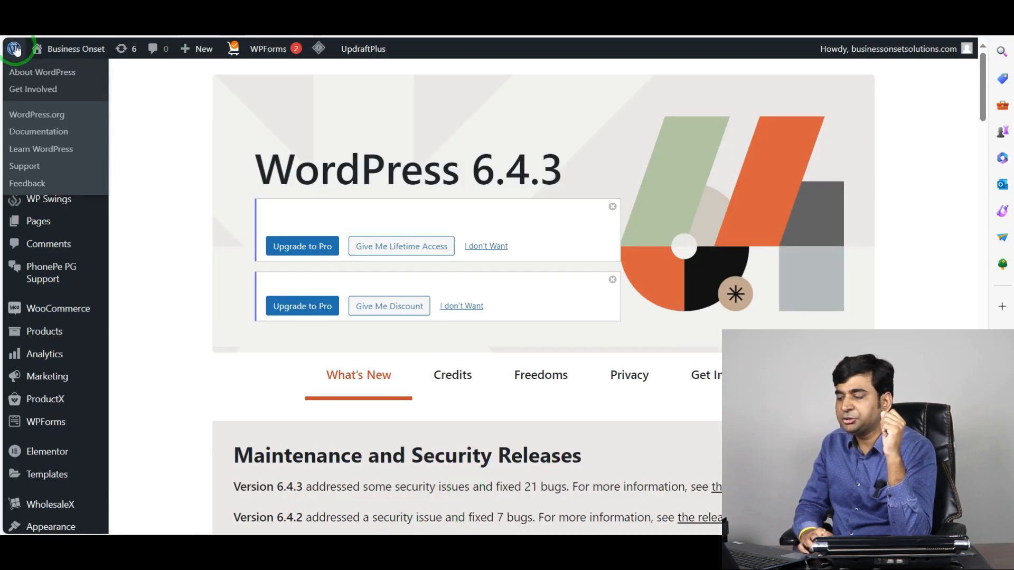
left_click(338, 547)
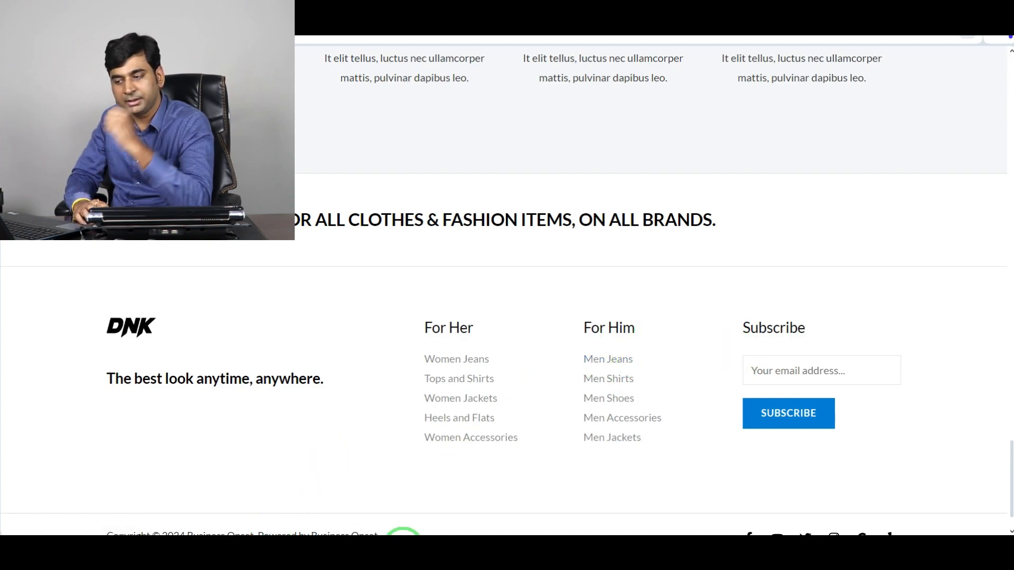
- Switch back to the WordPress admin and open the theme Customizer
left_click(380, 551)
mouse_move(71, 397)
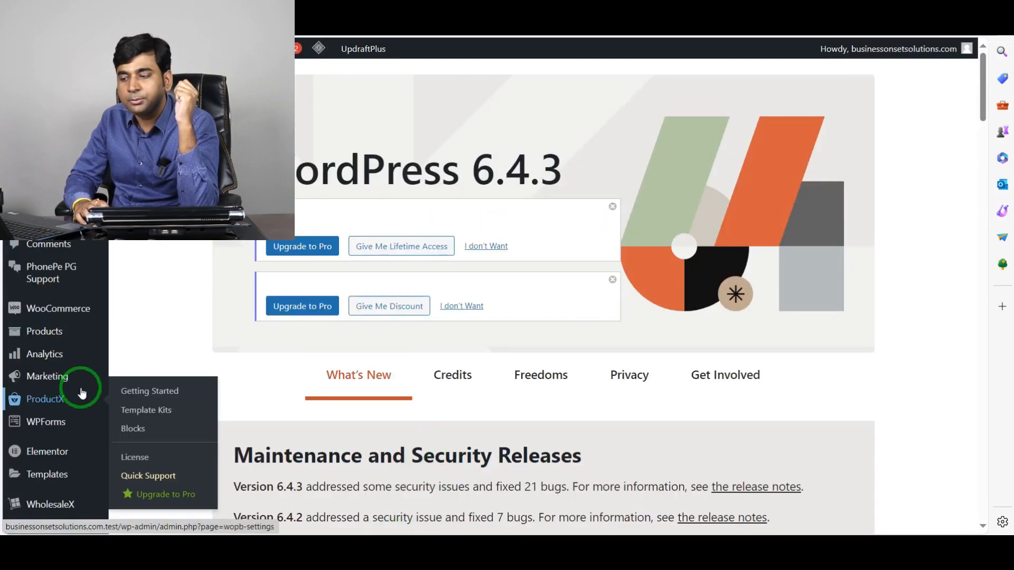
scroll(61, 365, "down", 3)
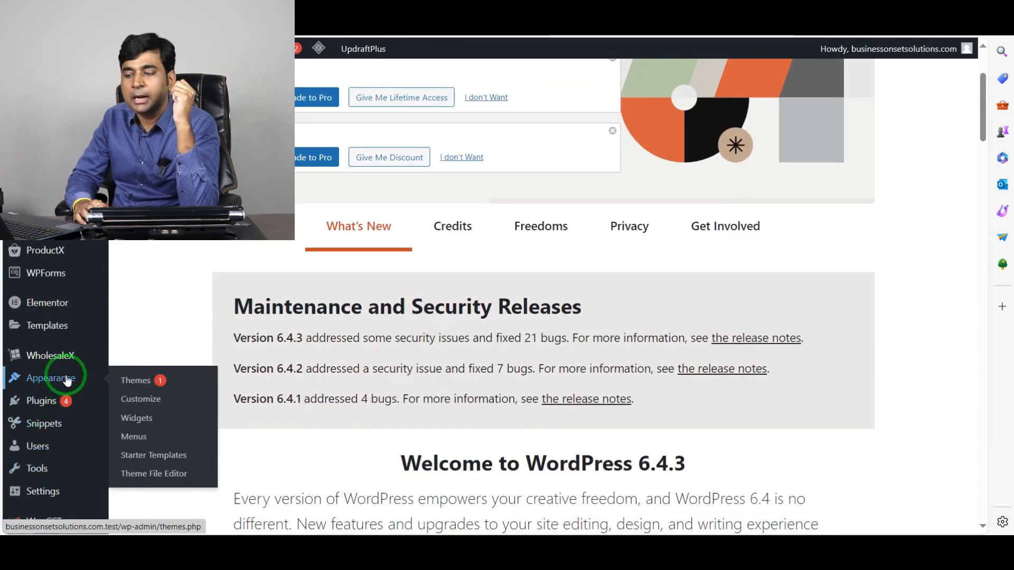
left_click(153, 403)
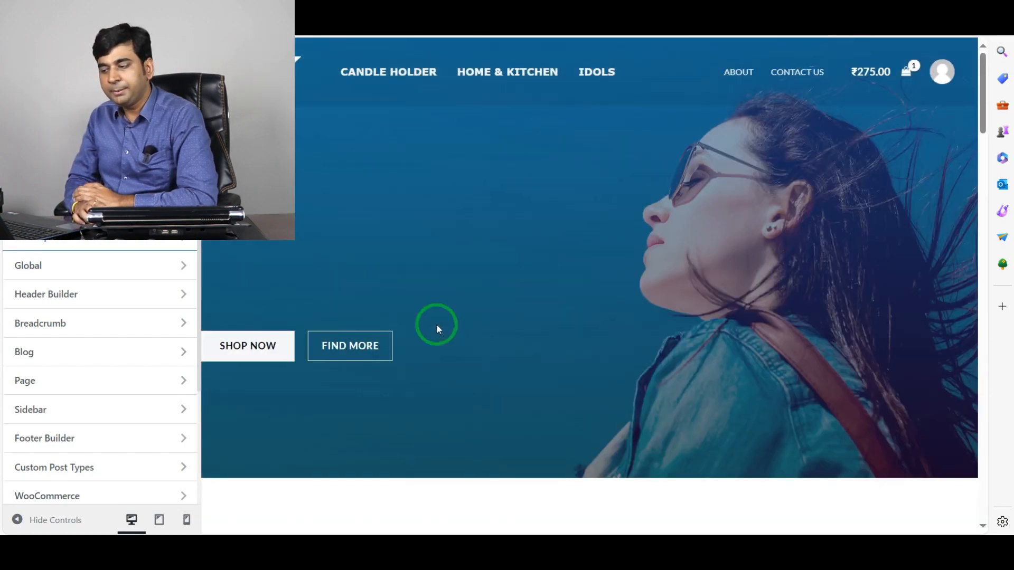
- Open the main footer row in the footer builder and remove Widget 1, the Subscribe form, from its fourth column
scroll(436, 324, "down", 20)
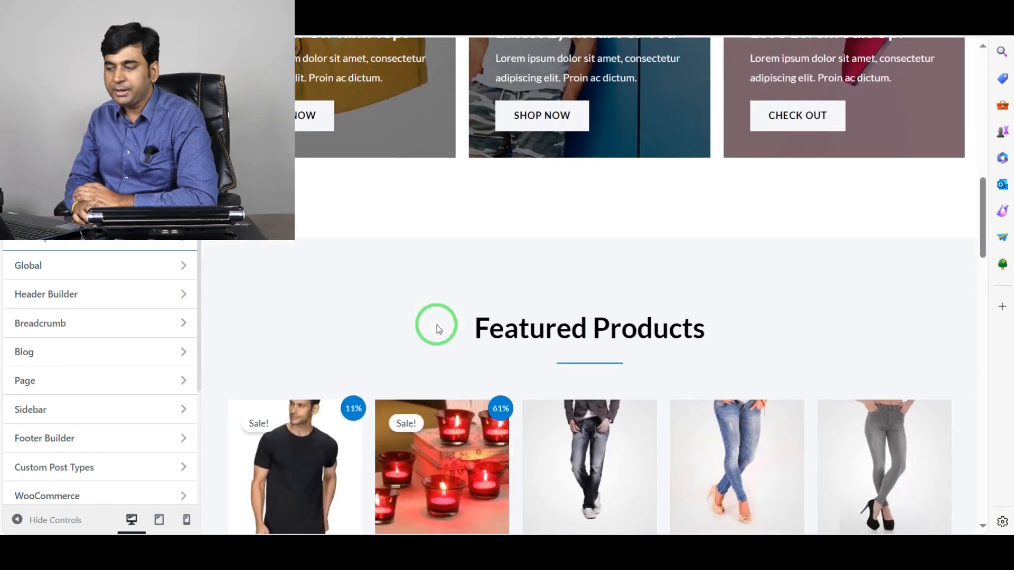
scroll(437, 325, "down", 10)
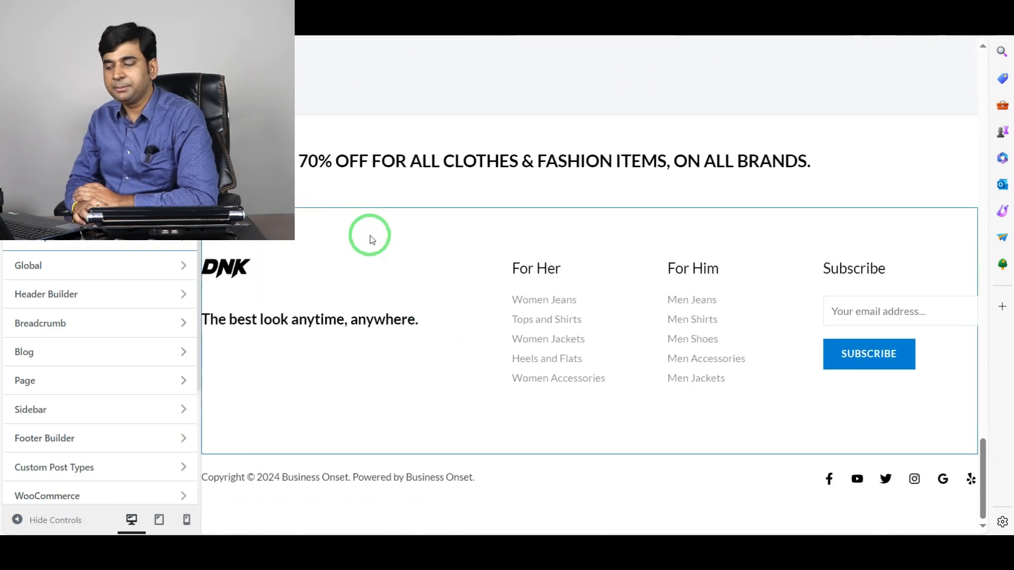
left_click(208, 225)
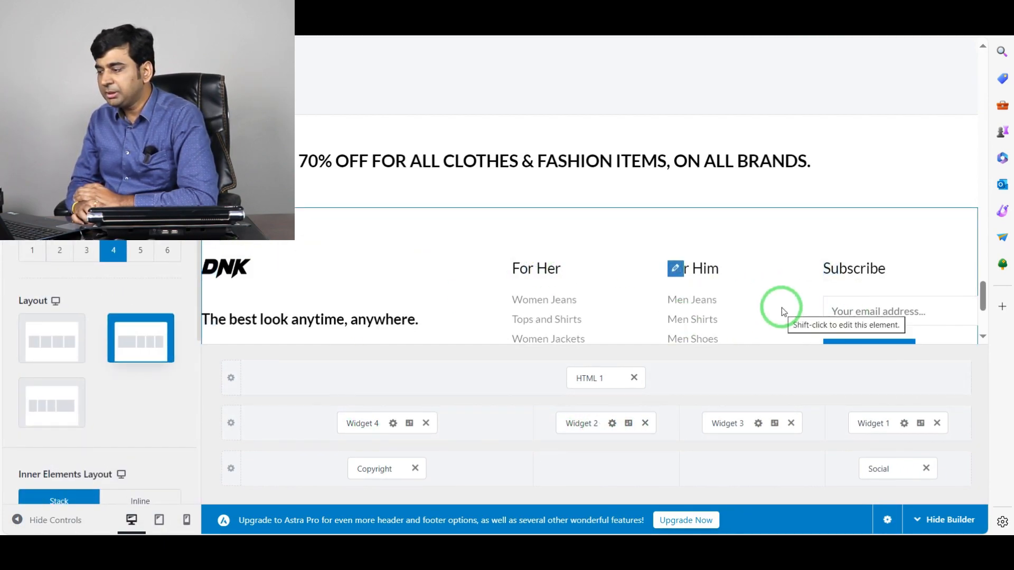
scroll(781, 308, "down", 2)
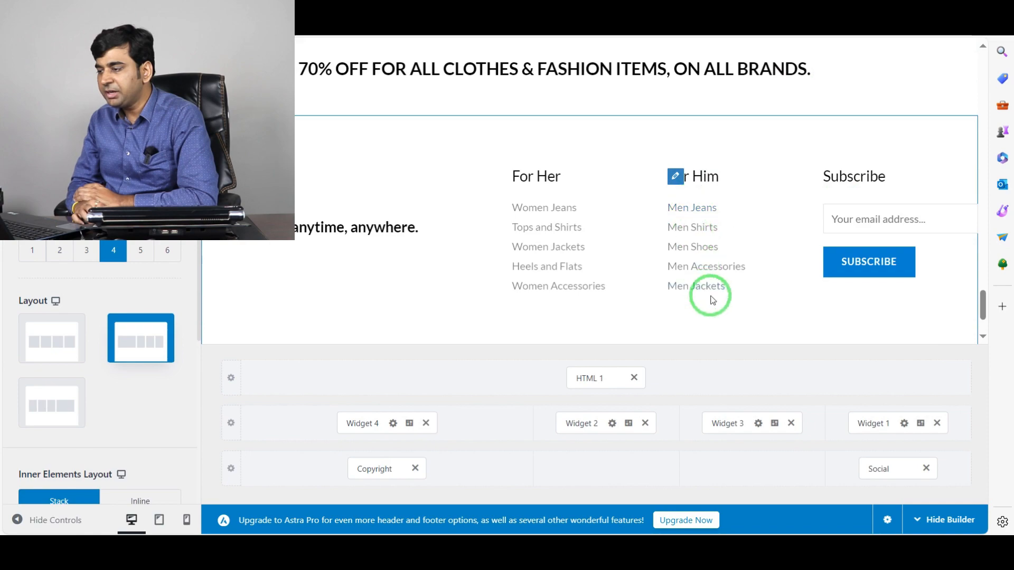
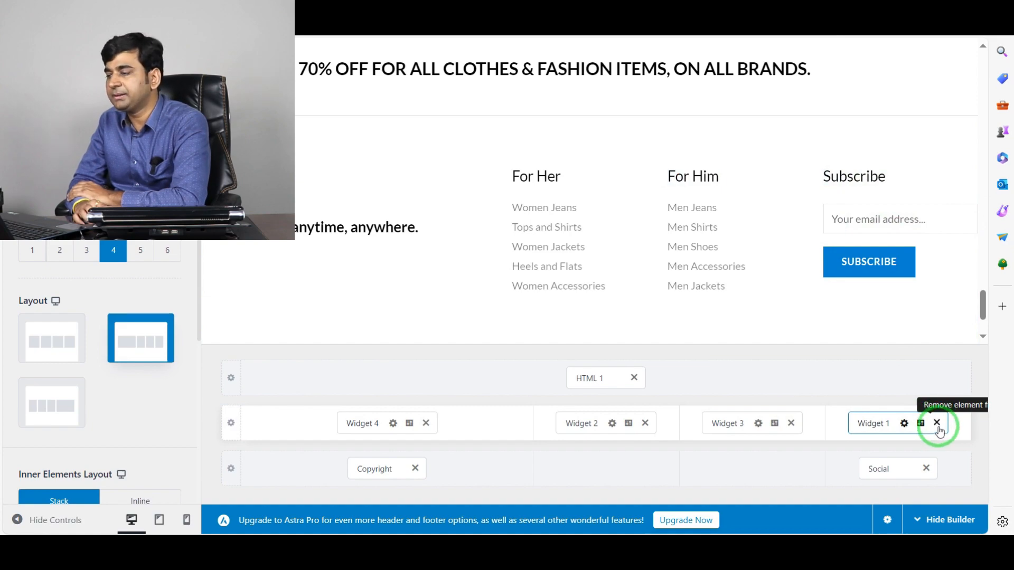
left_click(938, 426)
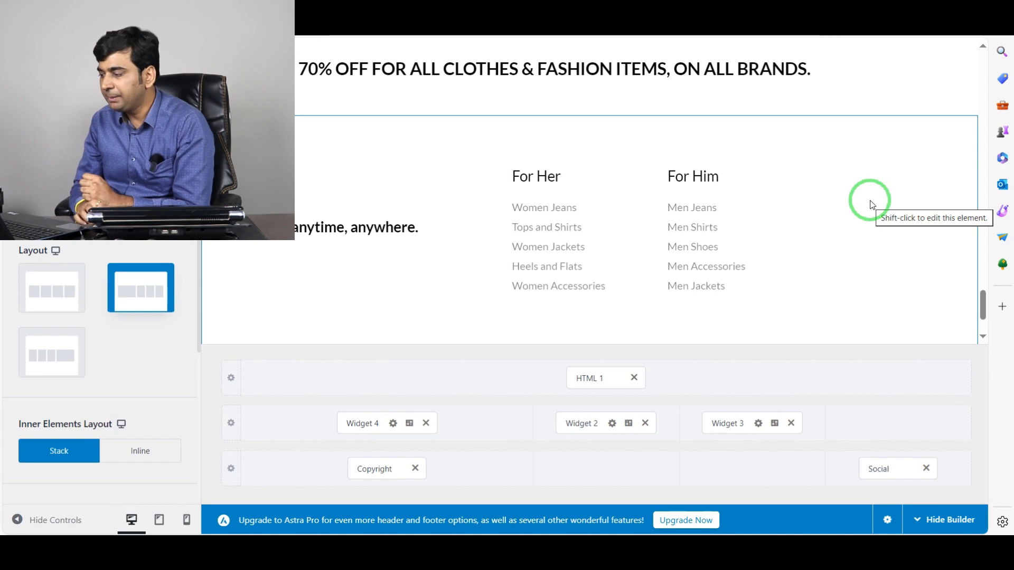
- Try the Footer Menu element in the footer row's empty fourth column and remove it again
left_click(899, 423)
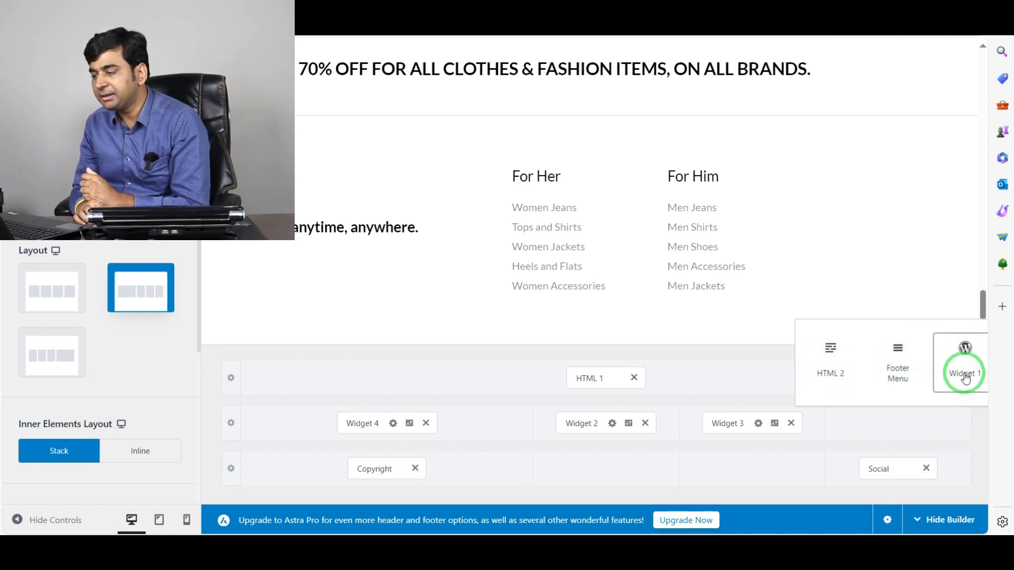
left_click(898, 364)
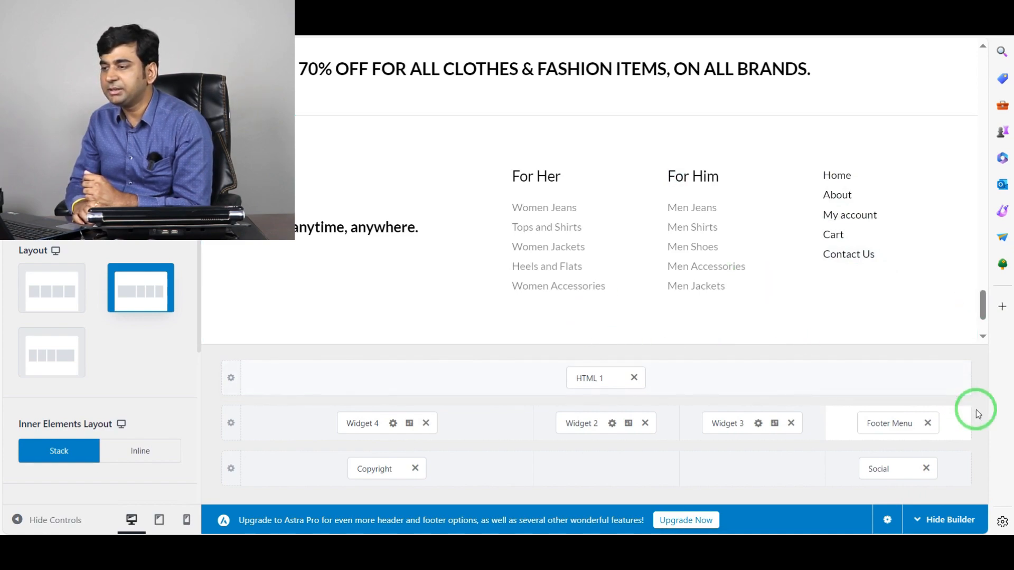
left_click(927, 424)
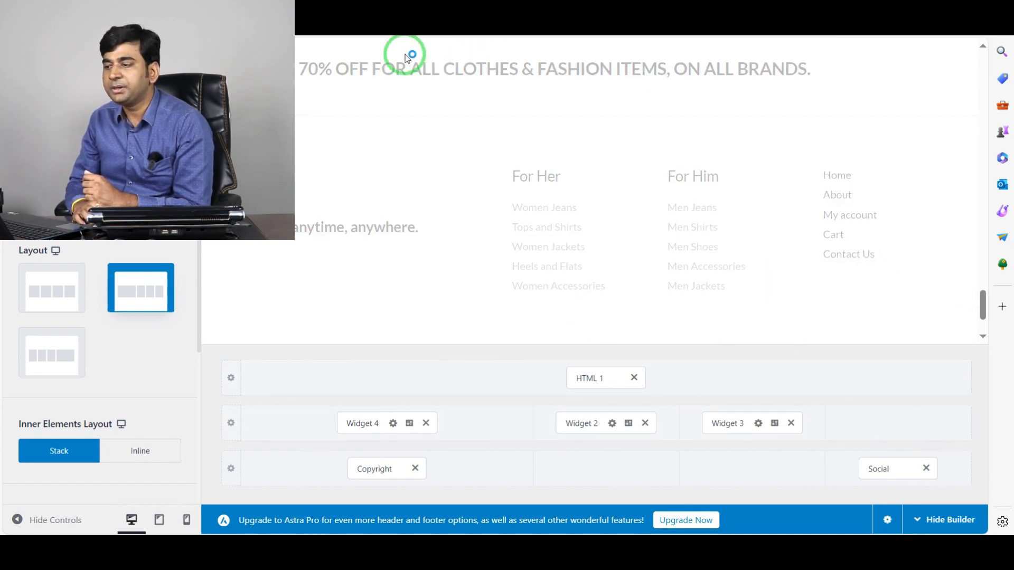
- Switch from the Customizer to the WordPress admin pages list and open the menu editor
left_click(254, 10)
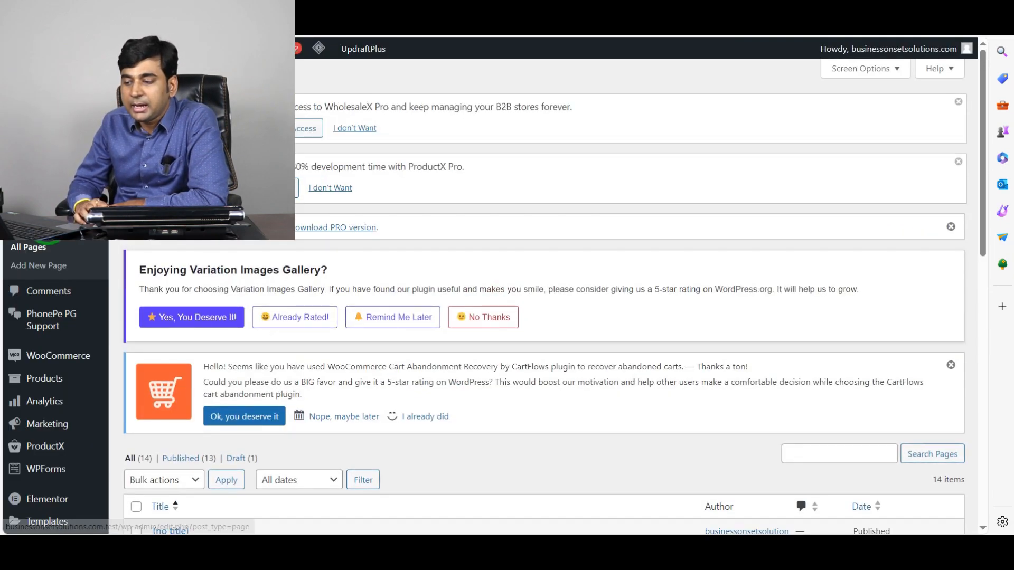
scroll(40, 440, "down", 3)
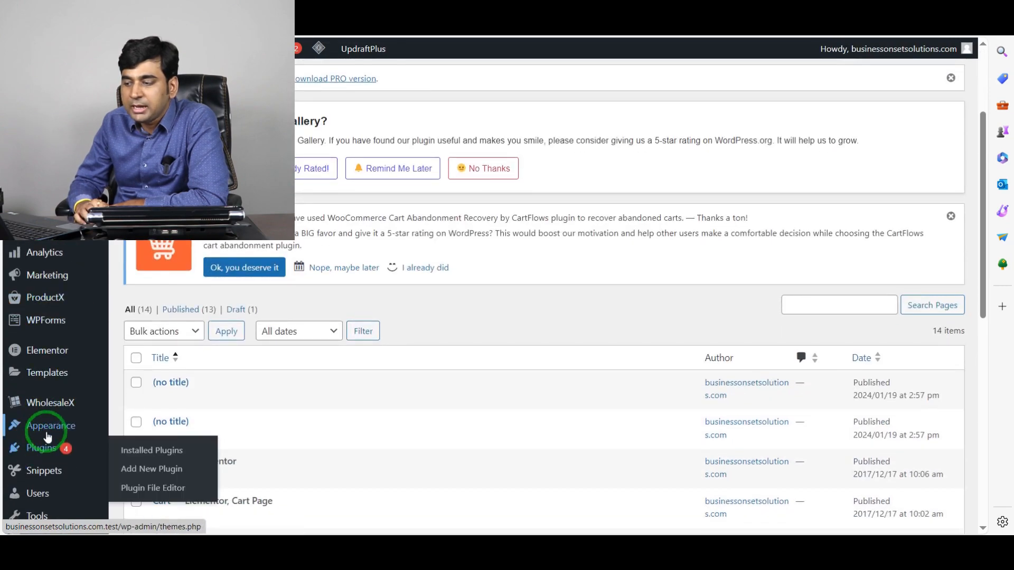
scroll(42, 437, "down", 2)
mouse_move(48, 352)
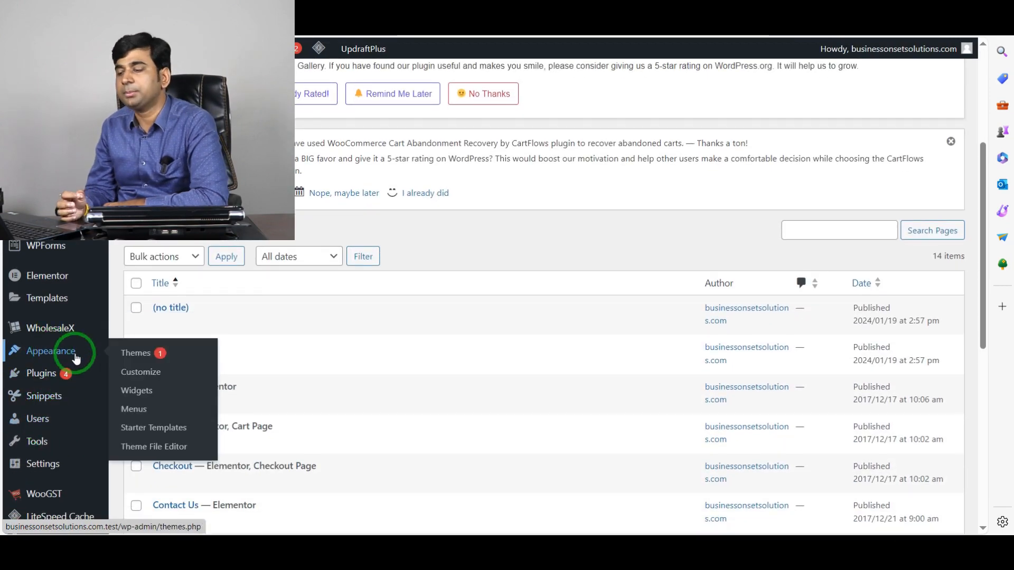
left_click(141, 412)
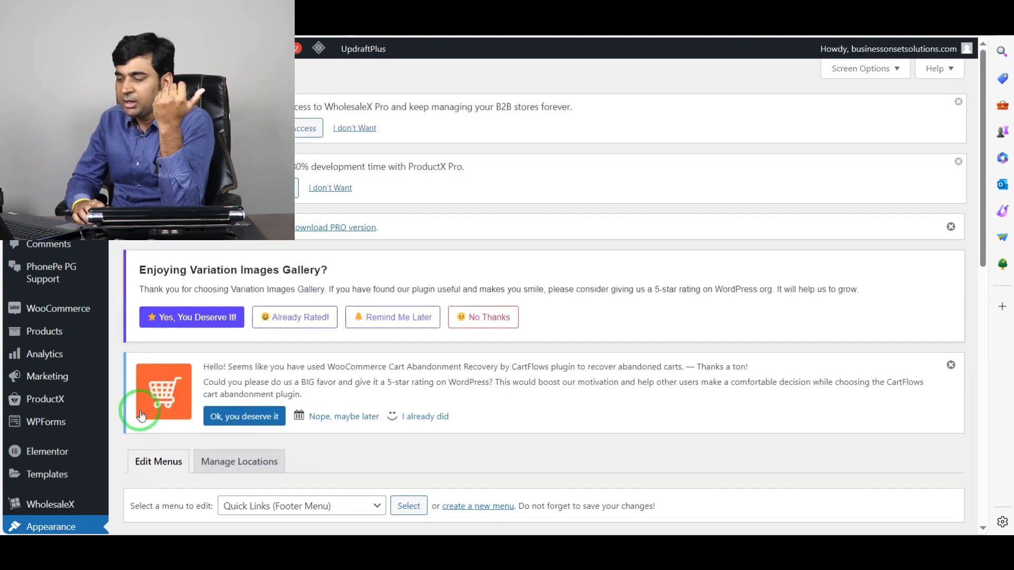
- Review the Quick Links footer menu's structure and the list of existing menus available for editing
scroll(376, 430, "down", 15)
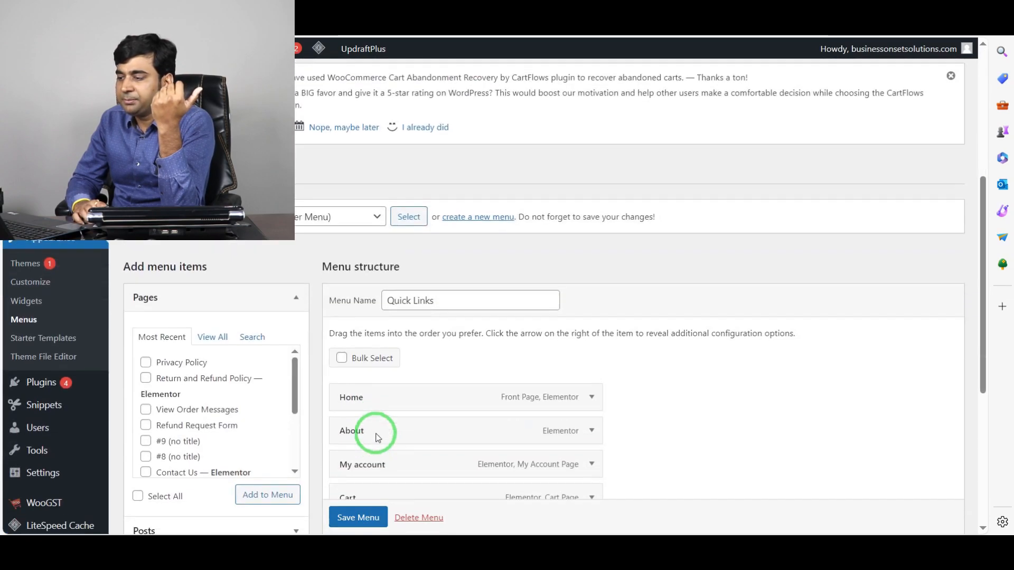
scroll(592, 312, "up", 10)
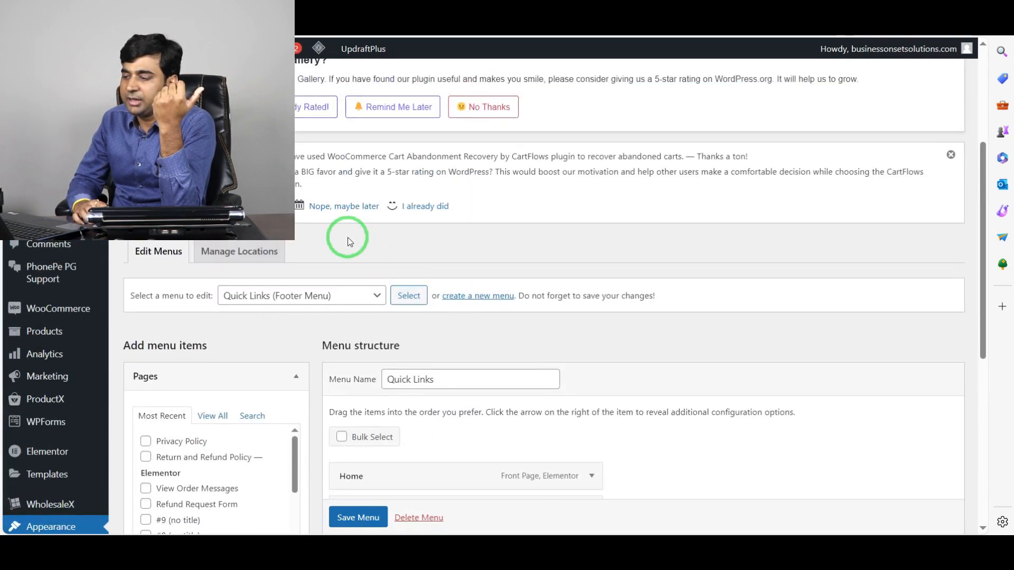
left_click(350, 294)
scroll(351, 294, "down", 5)
scroll(375, 310, "up", 5)
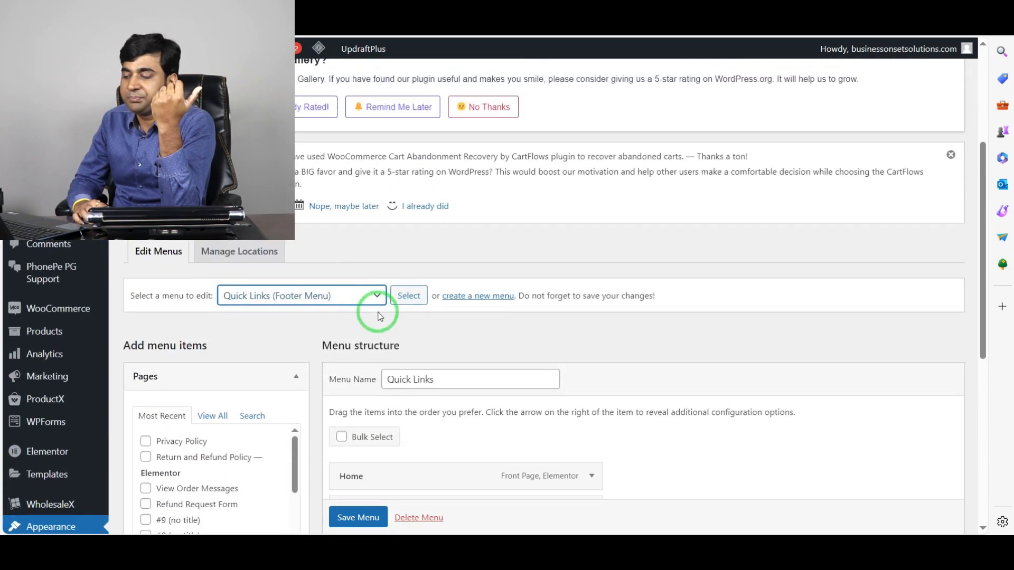
left_click(374, 296)
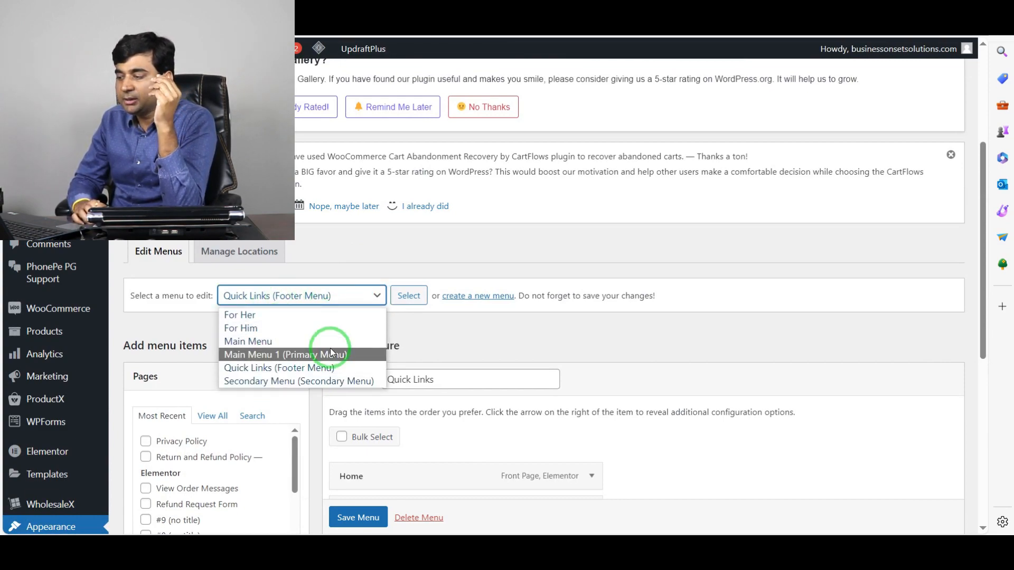
left_click(761, 286)
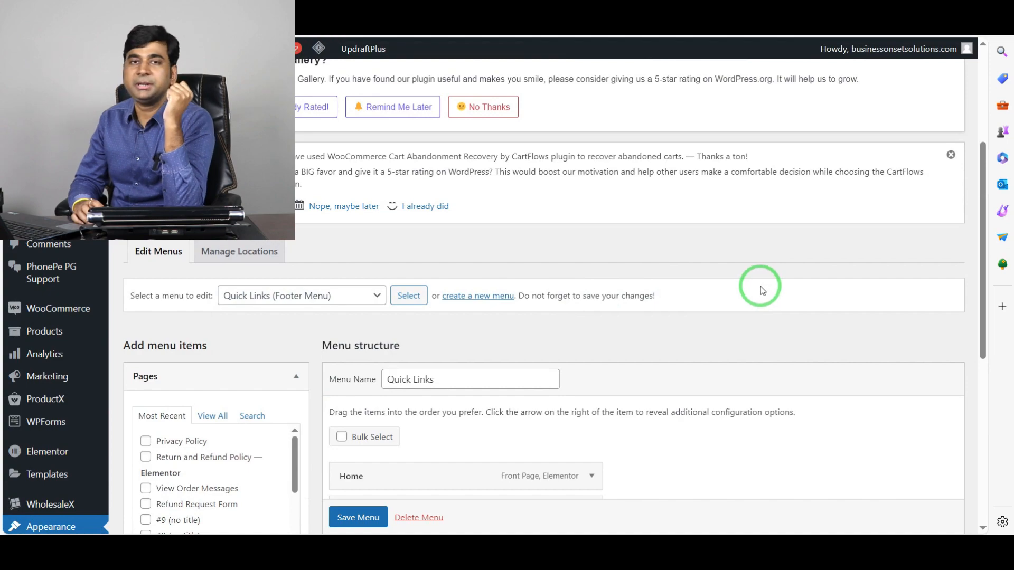
- Start a new menu in the menu editor and name it Terms & Conditions
left_click(494, 300)
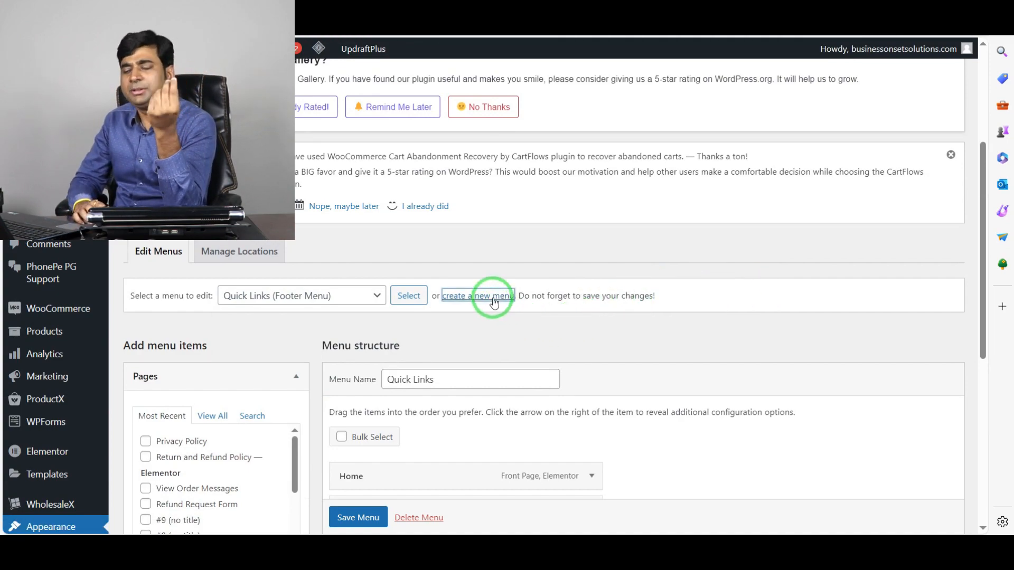
scroll(494, 303, "down", 3)
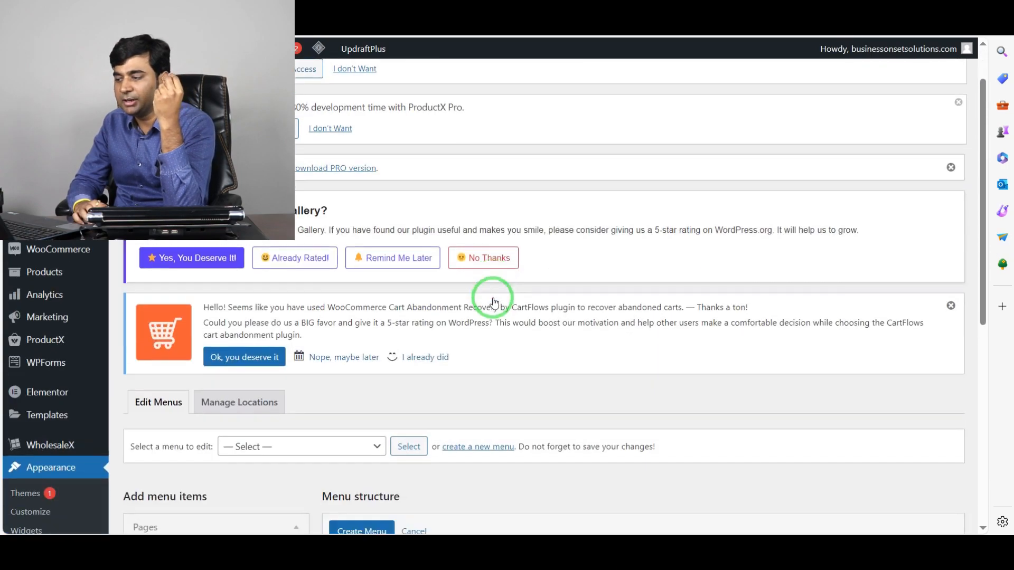
scroll(494, 302, "down", 3)
left_click(439, 297)
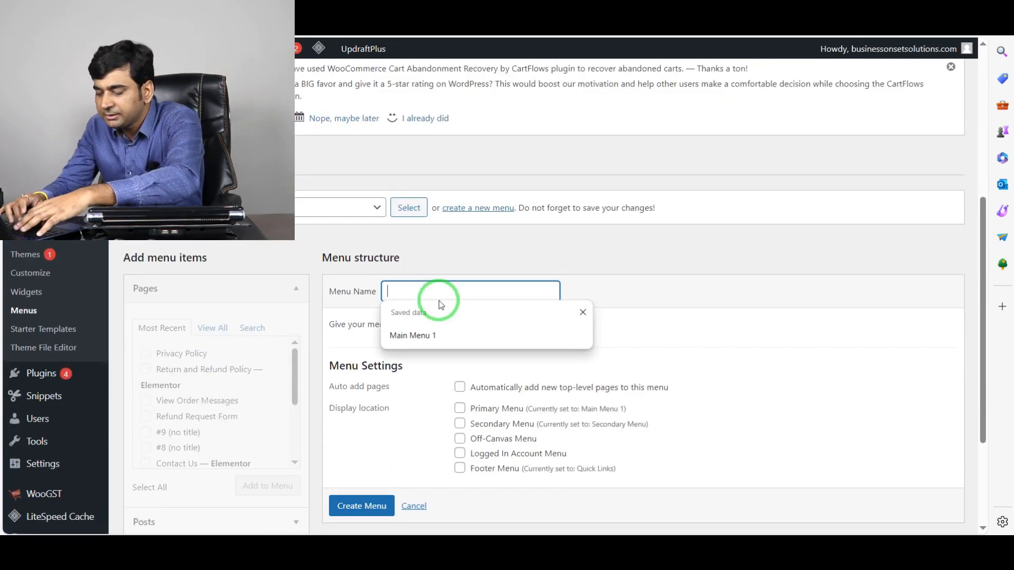
type("T")
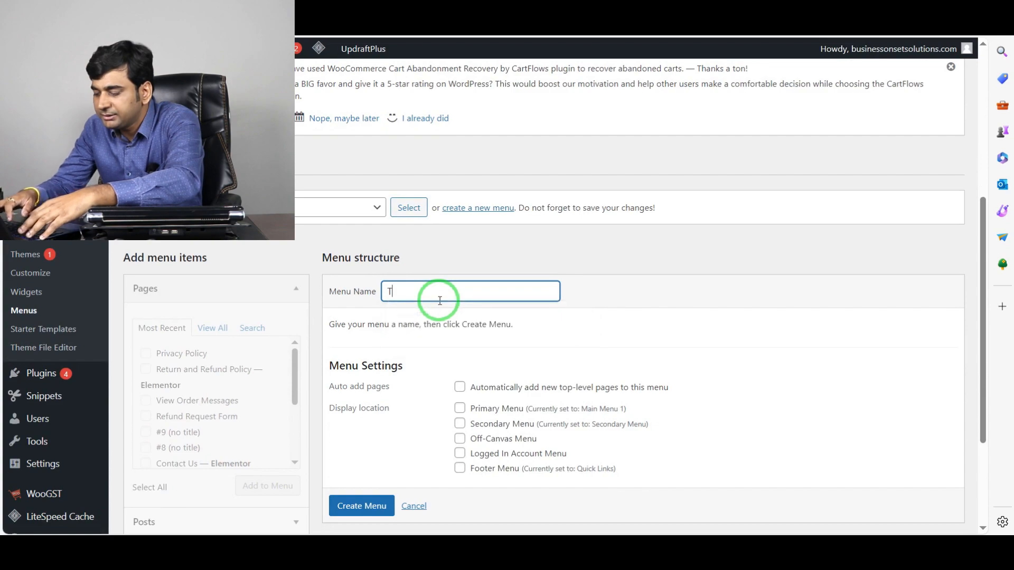
type("erms")
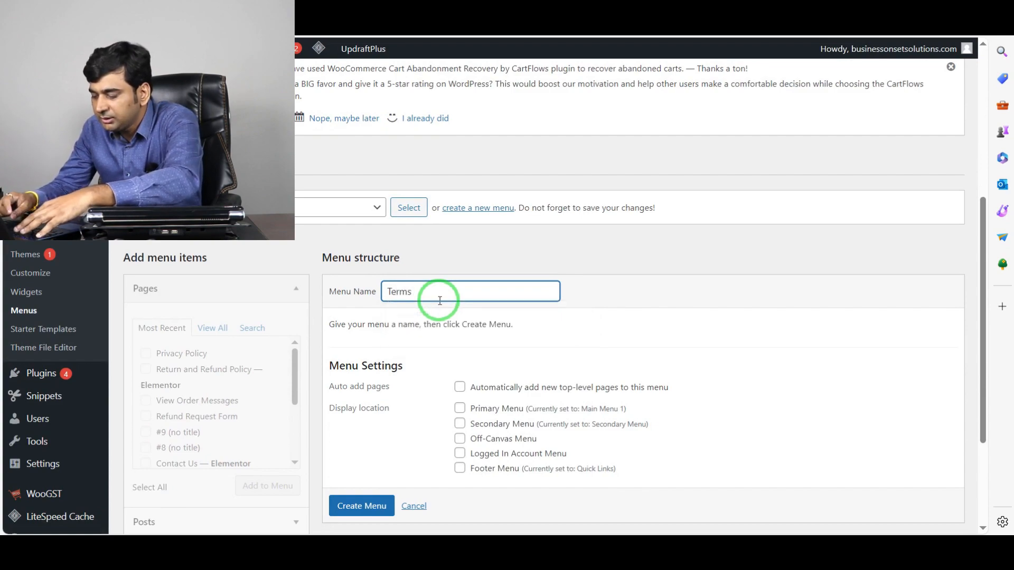
type(" & Cond")
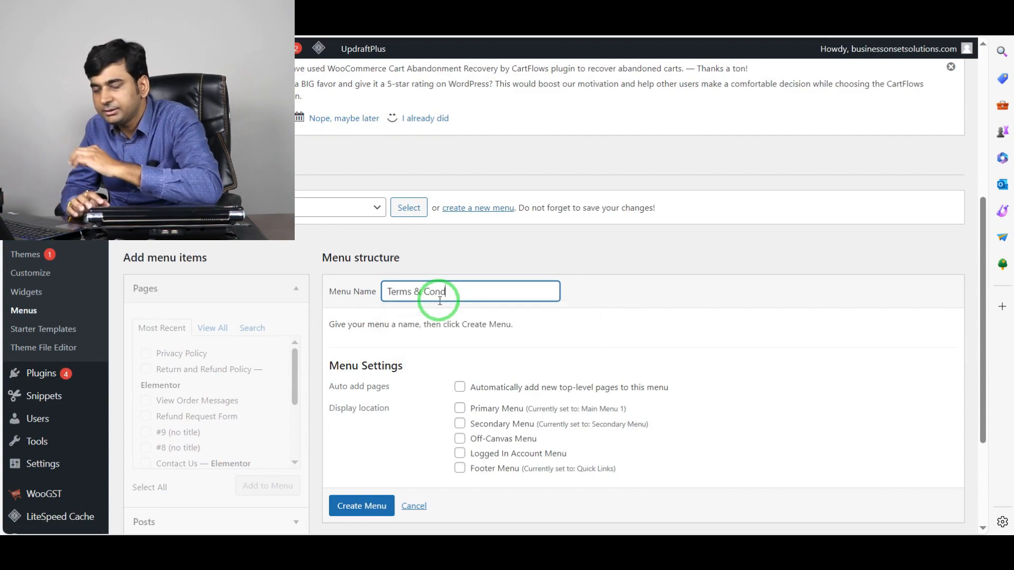
type("itions")
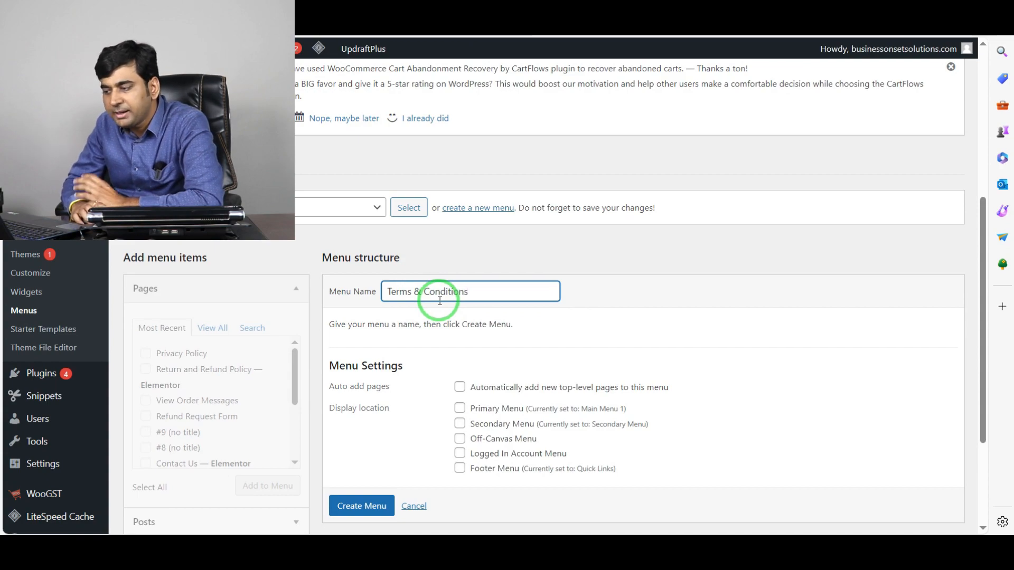
left_click(598, 294)
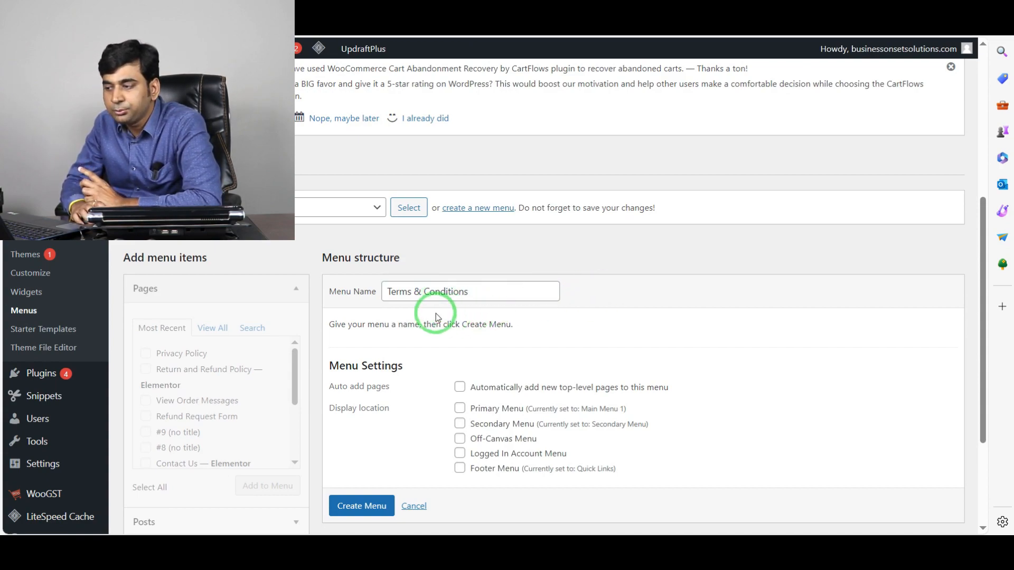
- Assign the Terms & Conditions menu to the Footer Menu display location and create it
scroll(435, 313, "down", 3)
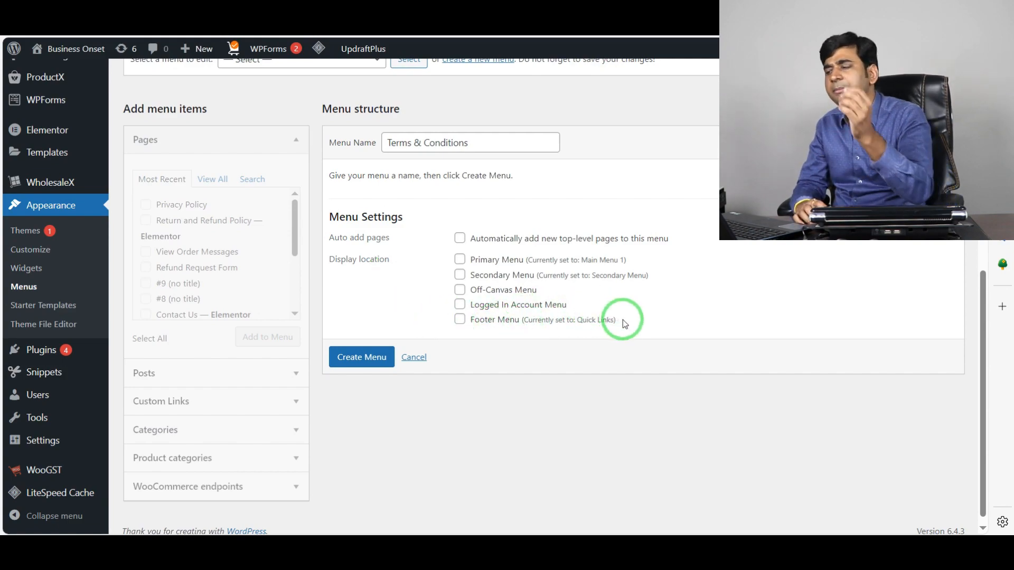
left_click_drag(618, 319, 589, 319)
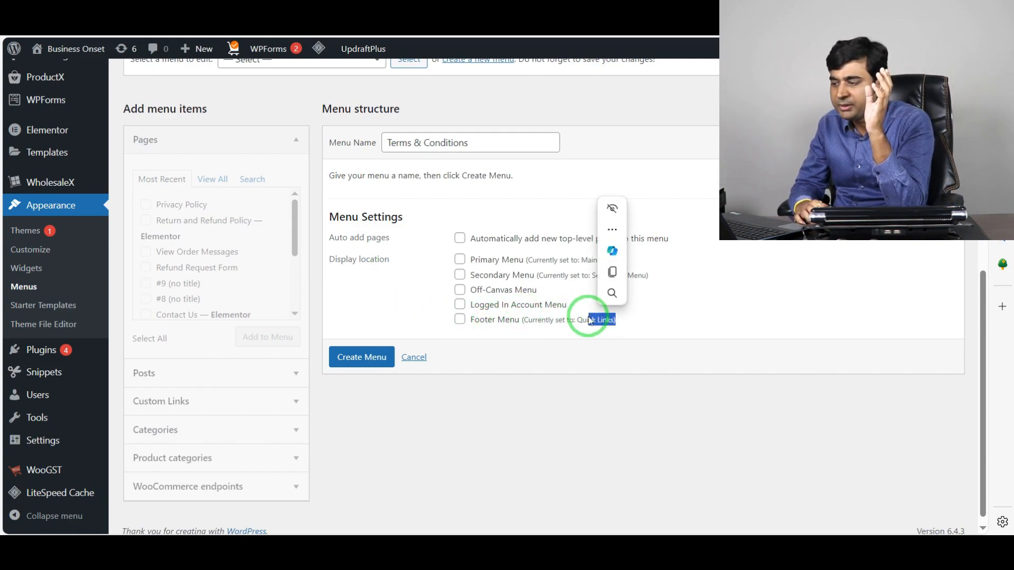
left_click(567, 406)
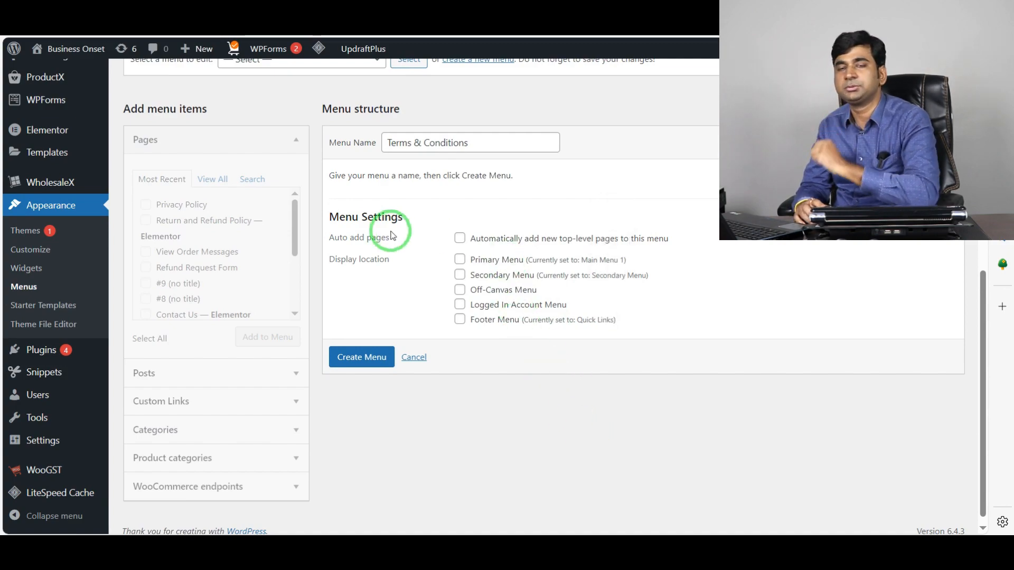
left_click(459, 319)
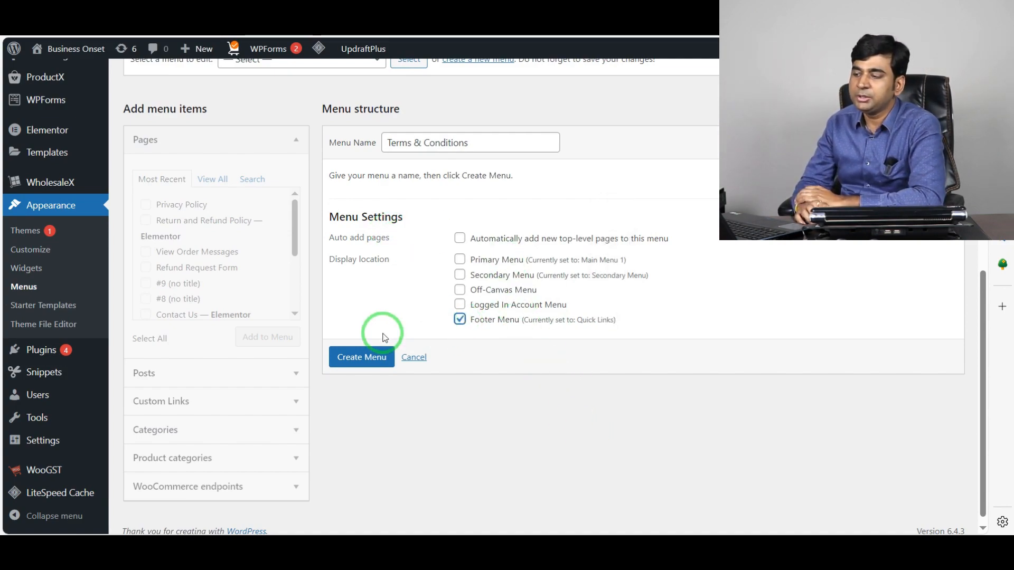
scroll(385, 338, "up", 2)
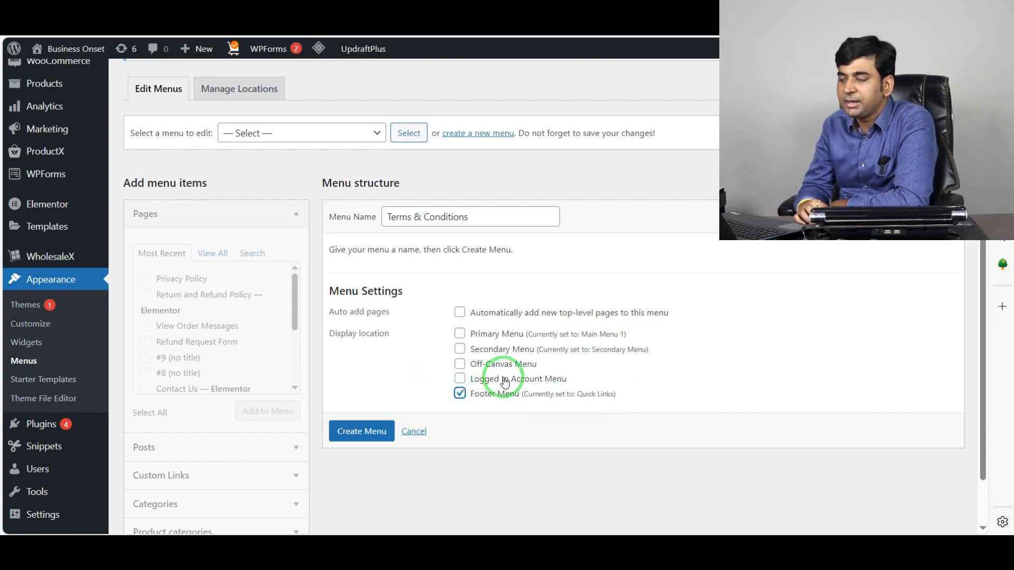
left_click(368, 433)
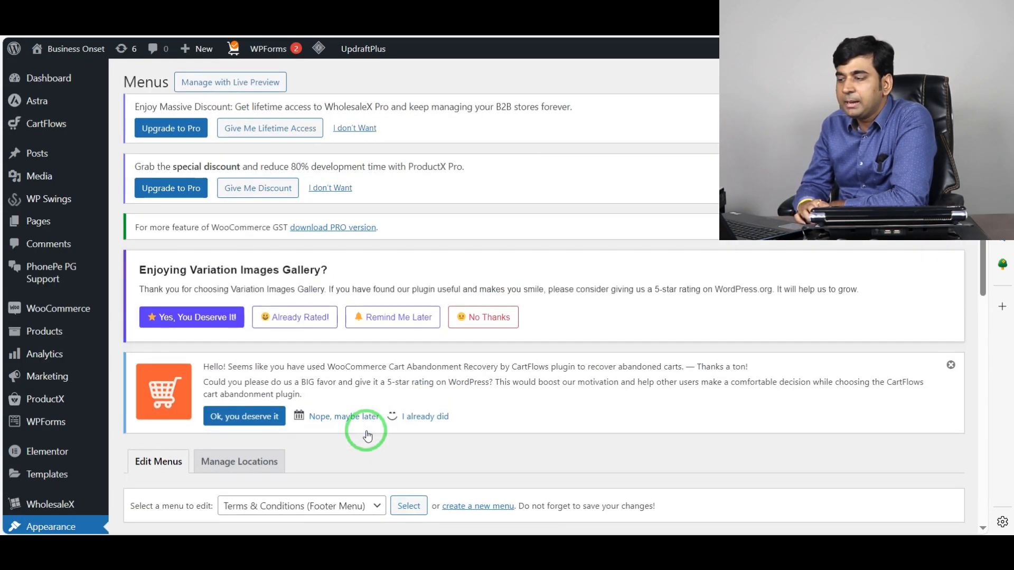
- Select the Privacy Policy and Return and Refund Policy pages from the full list of pages for the new menu
scroll(368, 436, "down", 7)
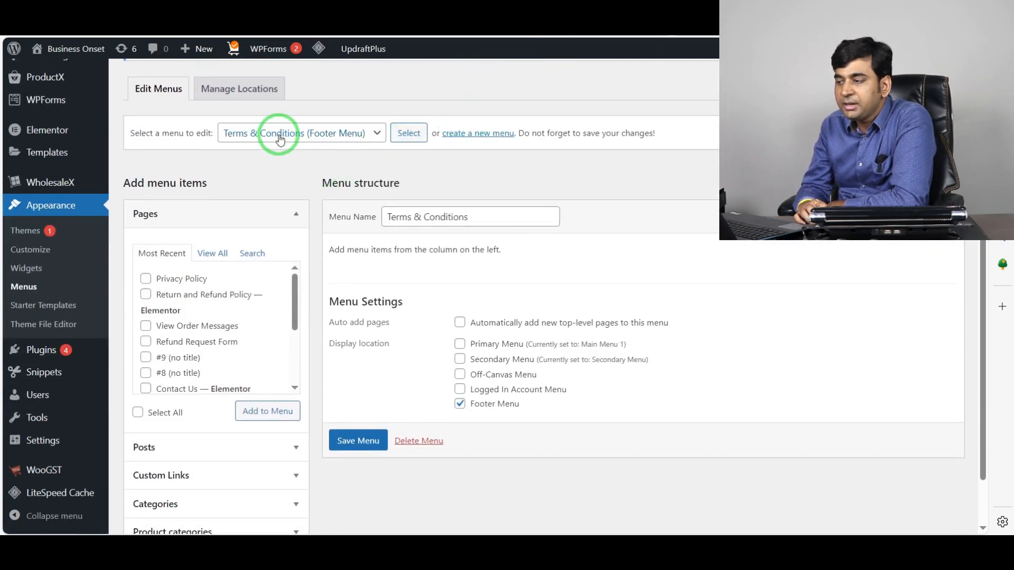
scroll(423, 333, "down", 1)
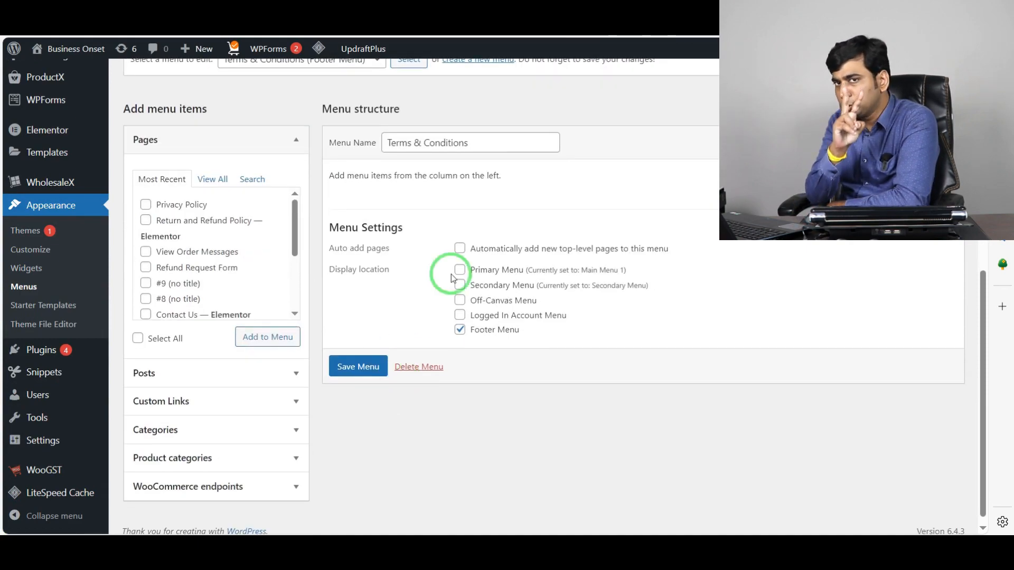
scroll(452, 256, "up", 1)
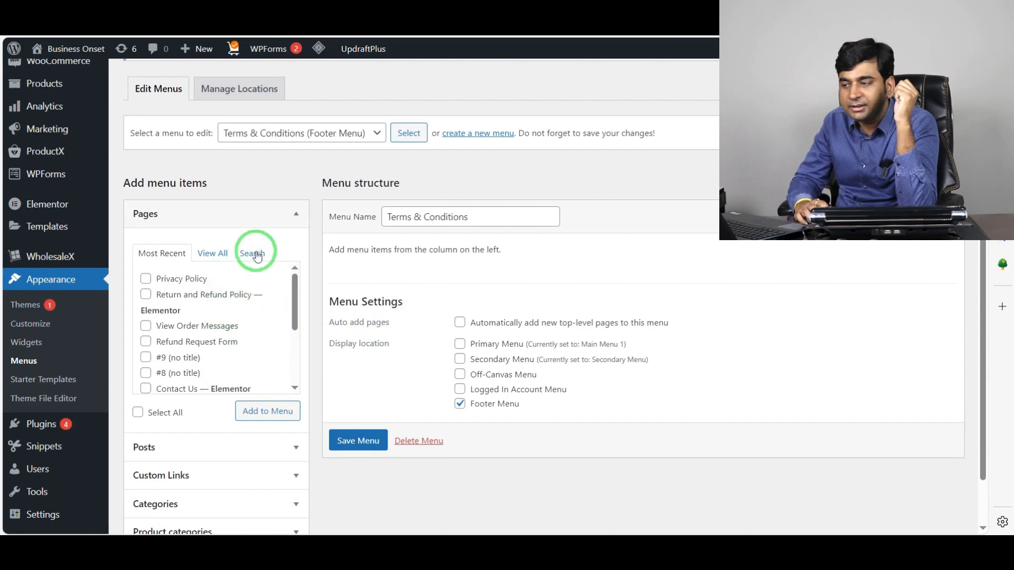
scroll(234, 271, "down", 1)
scroll(204, 164, "down", 2)
scroll(181, 453, "up", 3)
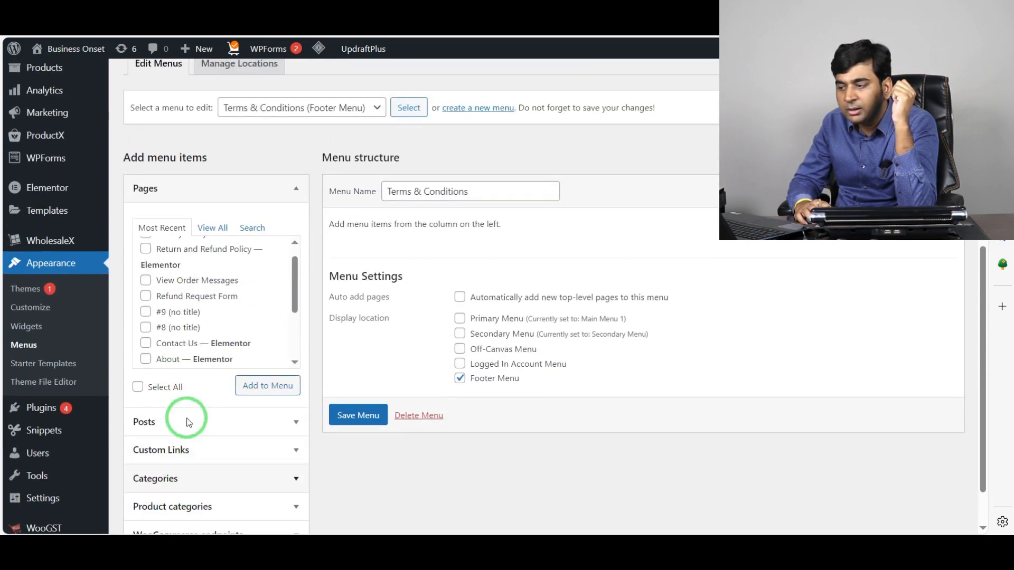
left_click(213, 317)
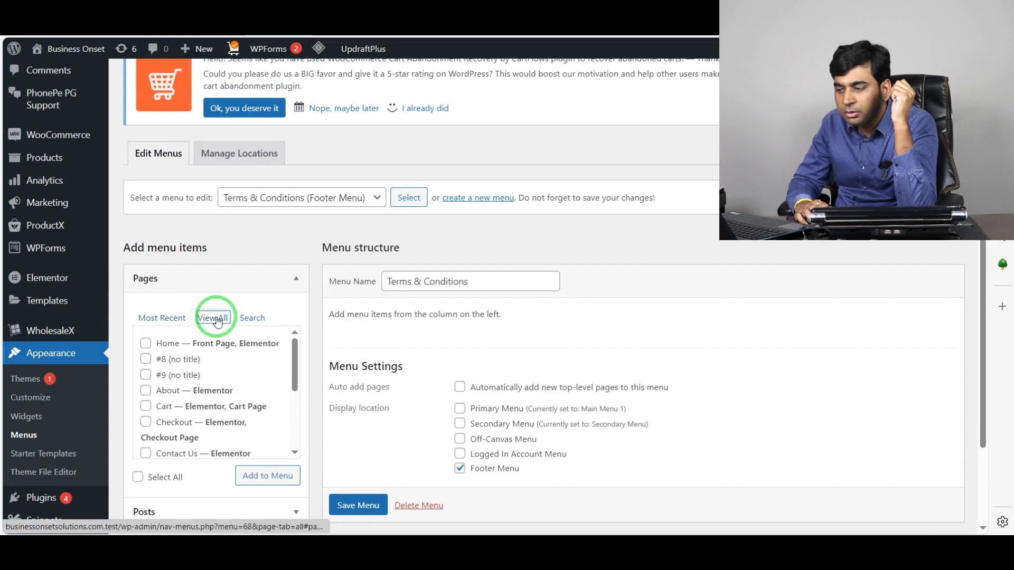
scroll(265, 301, "down", 3)
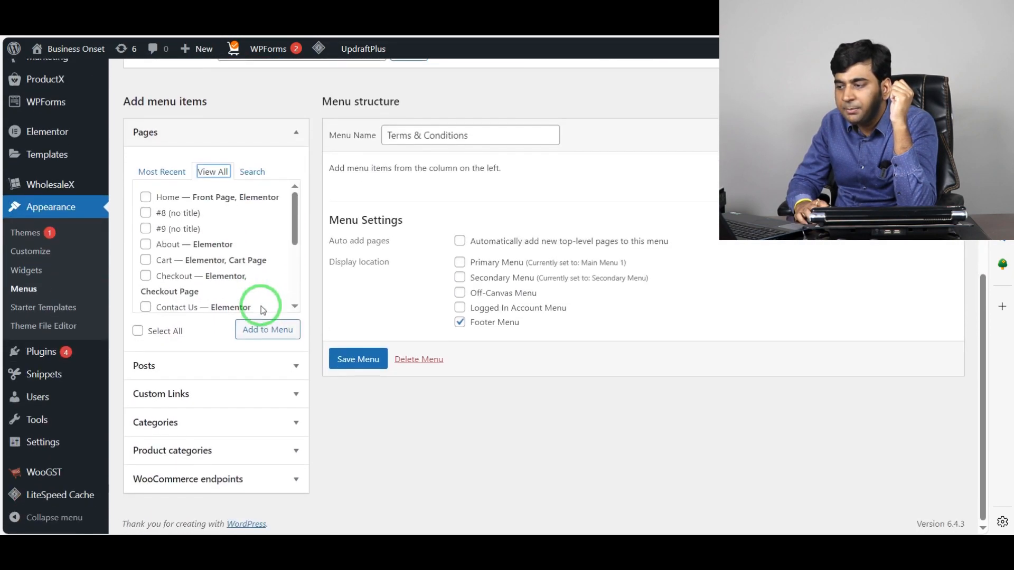
scroll(219, 264, "down", 1)
scroll(220, 264, "down", 3)
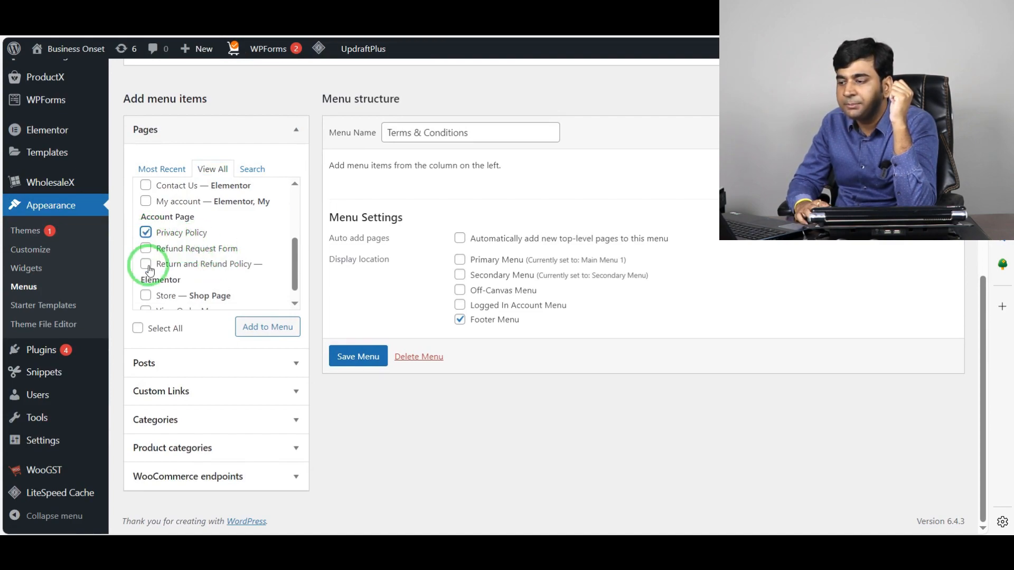
scroll(184, 270, "down", 1)
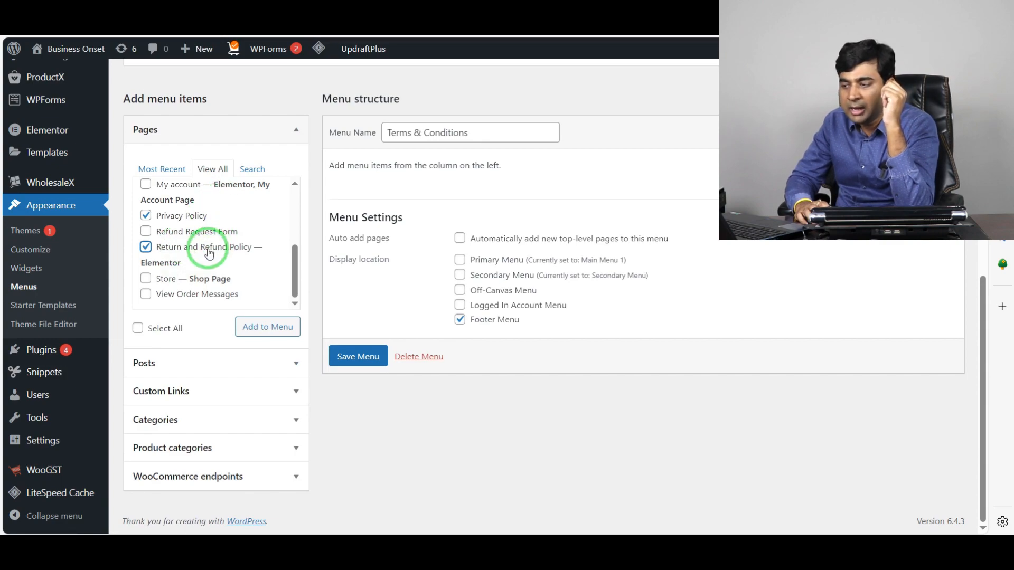
- Select the Contact Us and About pages too, and add all four chosen pages to the Terms & Conditions menu
scroll(229, 248, "up", 1)
scroll(228, 248, "up", 5)
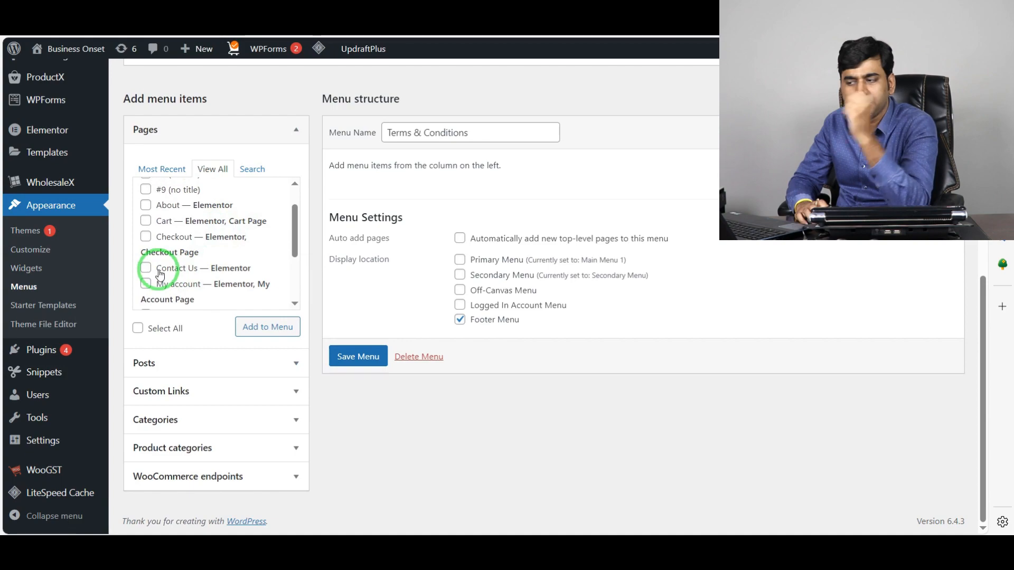
left_click(145, 267)
scroll(228, 250, "down", 2)
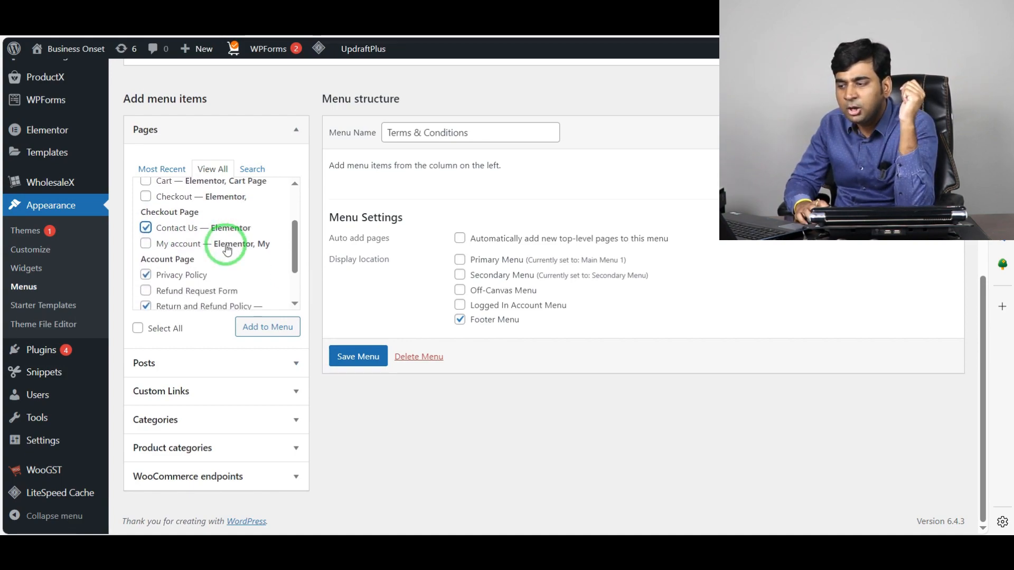
scroll(232, 256, "up", 6)
scroll(248, 269, "down", 3)
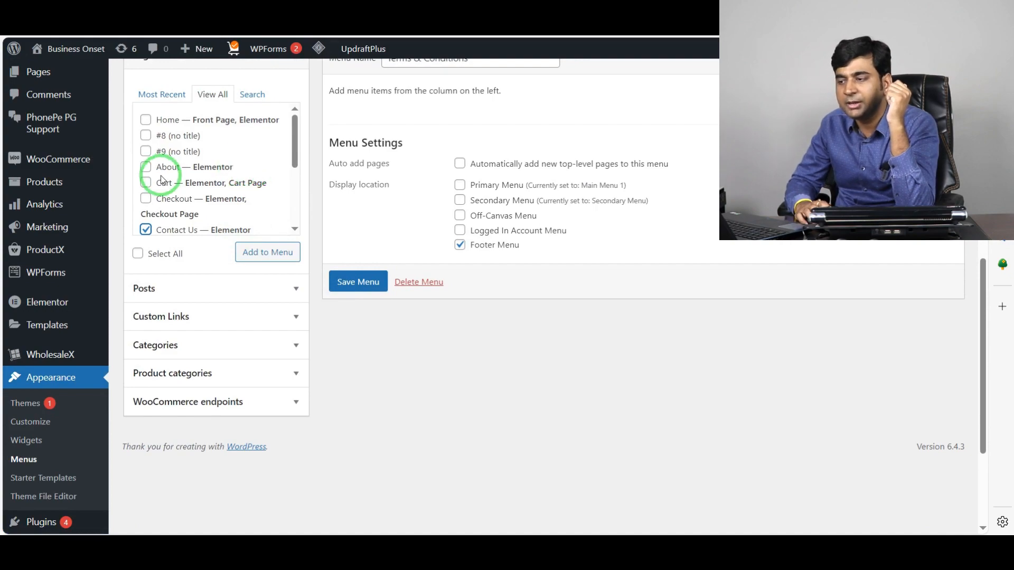
left_click(145, 167)
scroll(221, 180, "down", 6)
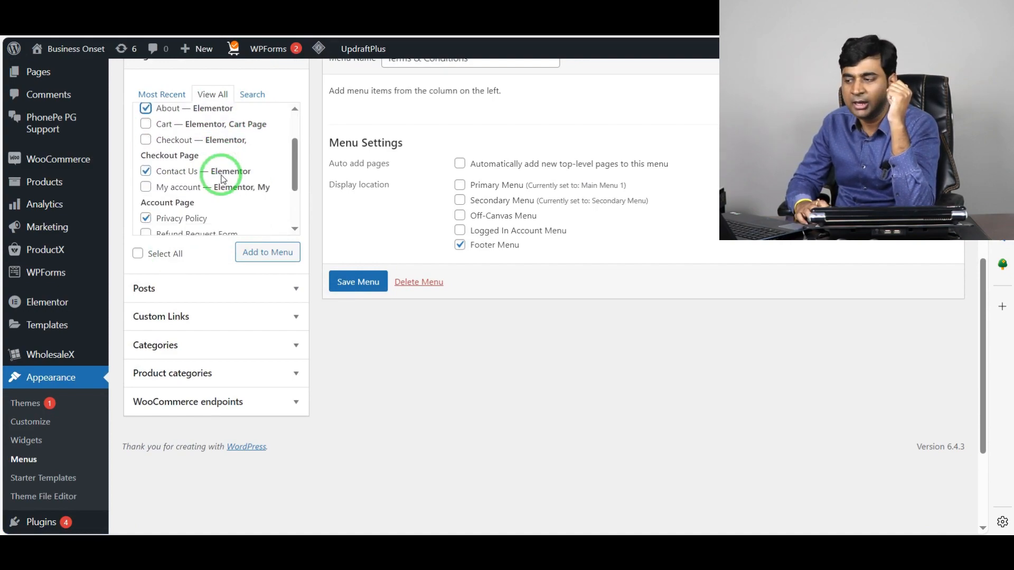
scroll(222, 181, "up", 3)
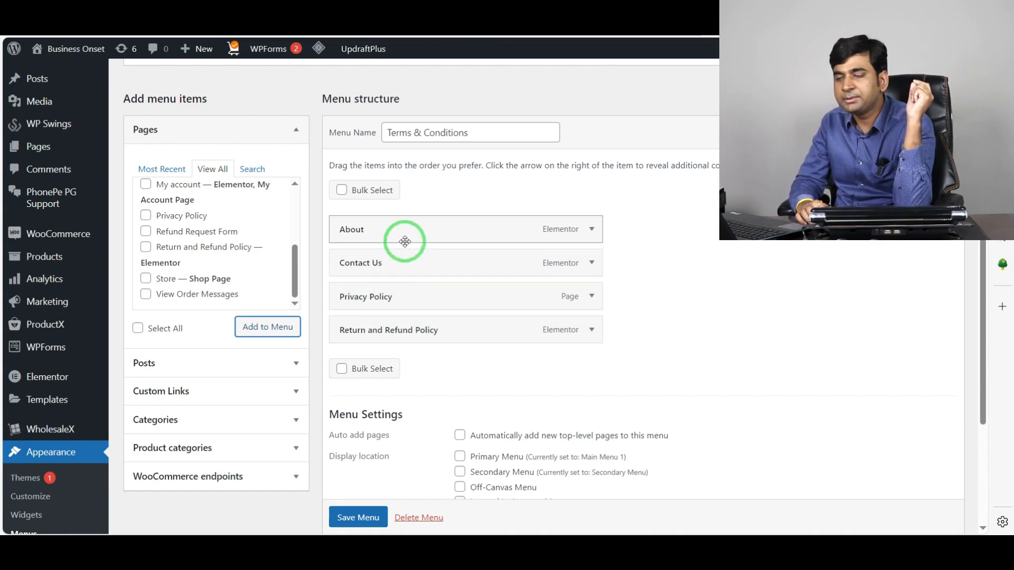
- Try Contact Us as a sub item of About, move it back to the top level, and save the menu
left_click_drag(401, 266, 448, 263)
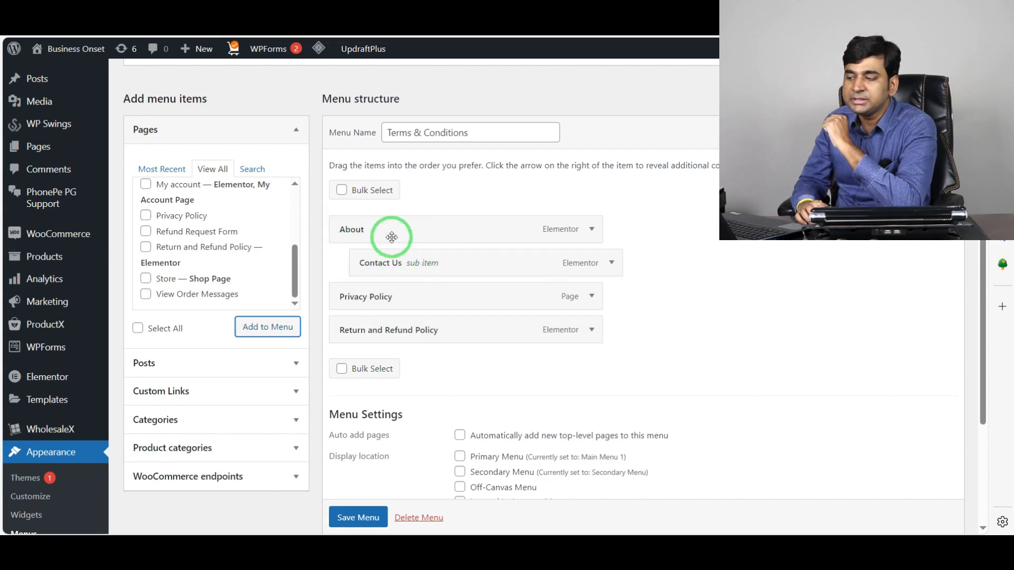
left_click_drag(417, 266, 407, 261)
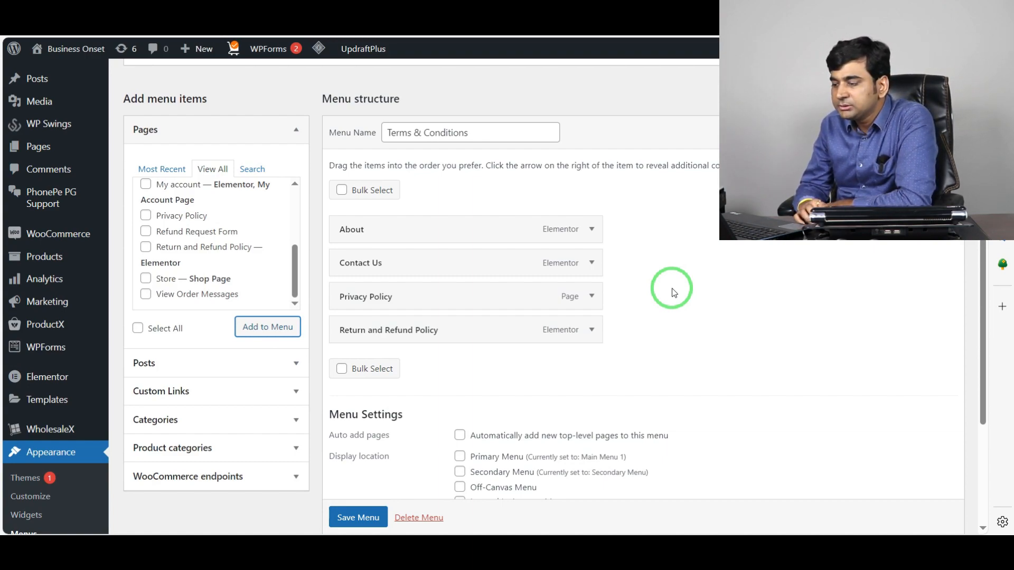
scroll(672, 292, "down", 2)
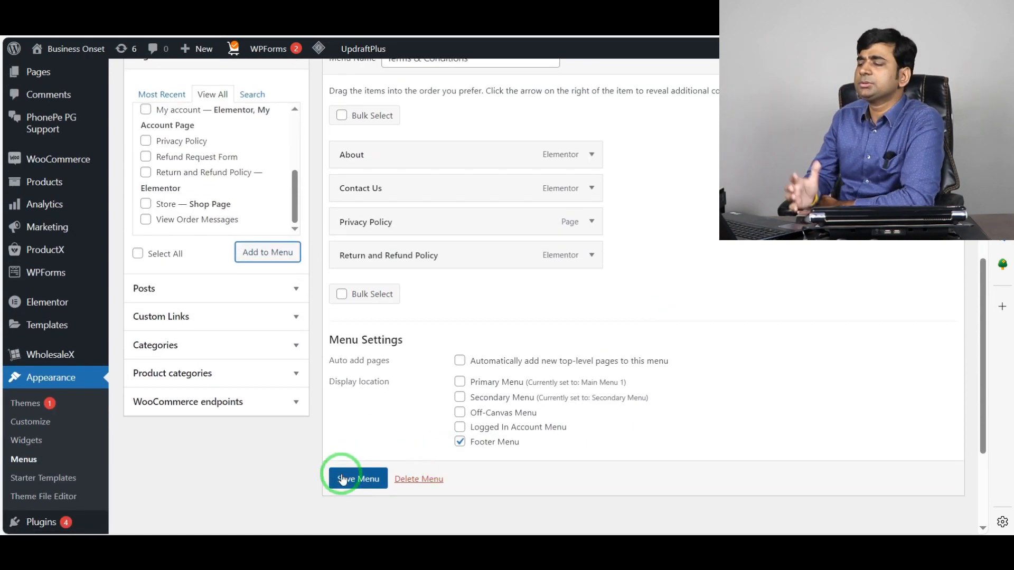
left_click(343, 478)
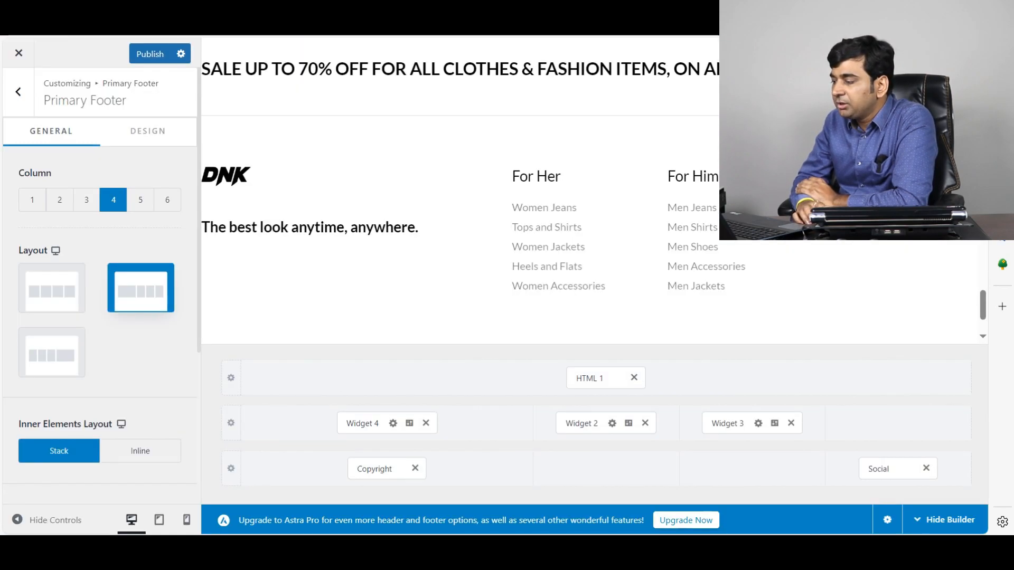
- Switch to the Customizer and add the Footer Menu element to the primary footer row's empty fourth column
scroll(872, 288, "down", 2)
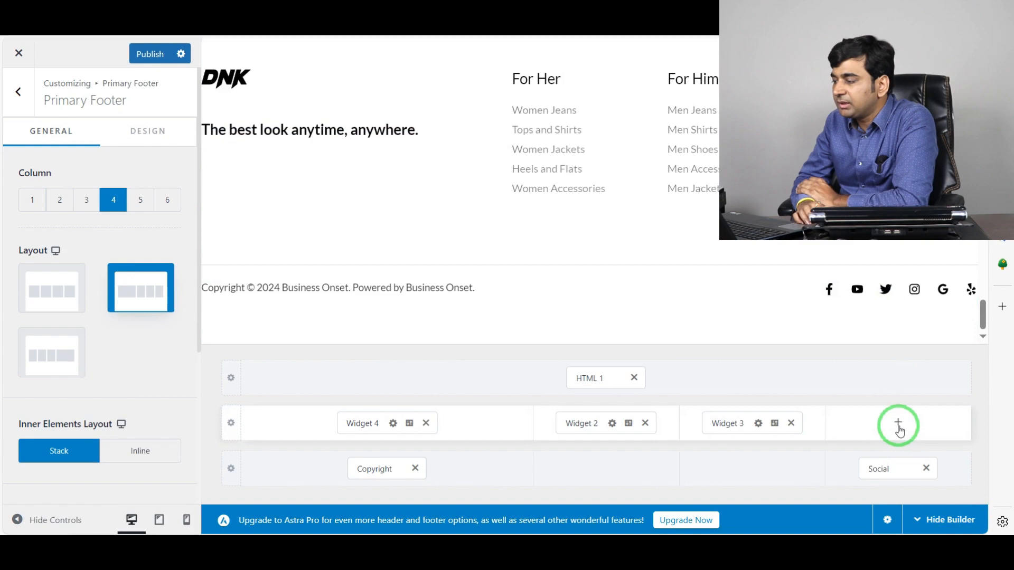
left_click(900, 430)
left_click(902, 359)
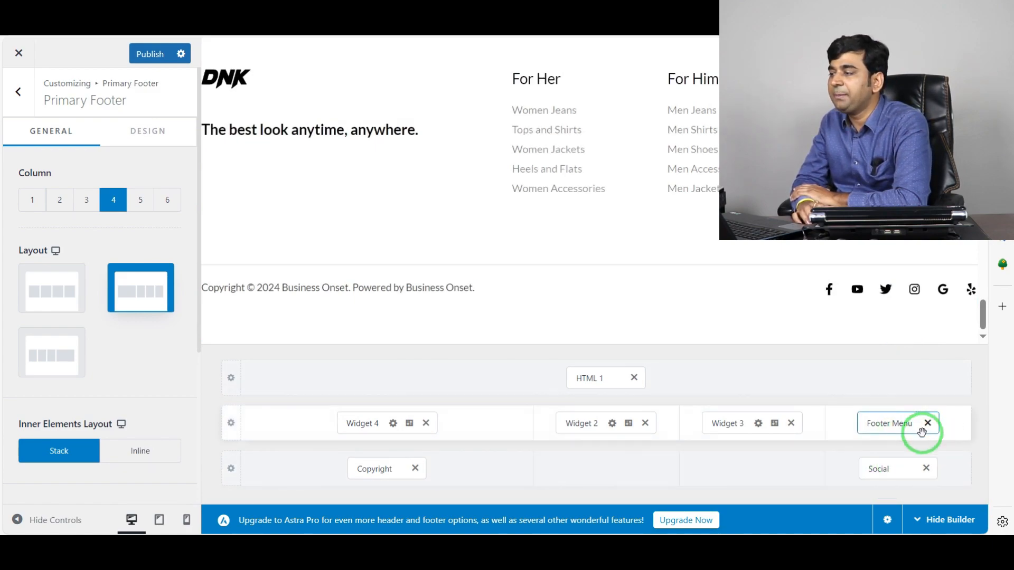
- Switch to the Terms & Conditions menu, reorder it as Privacy Policy, Return and Refund Policy, About, Contact Us, and save it
scroll(590, 190, "up", 2)
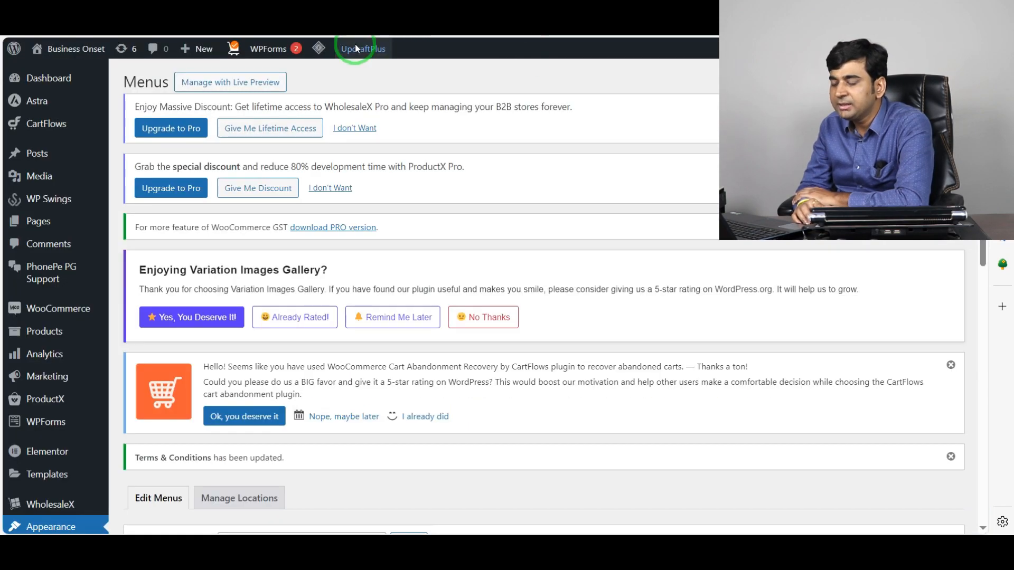
scroll(363, 56, "down", 8)
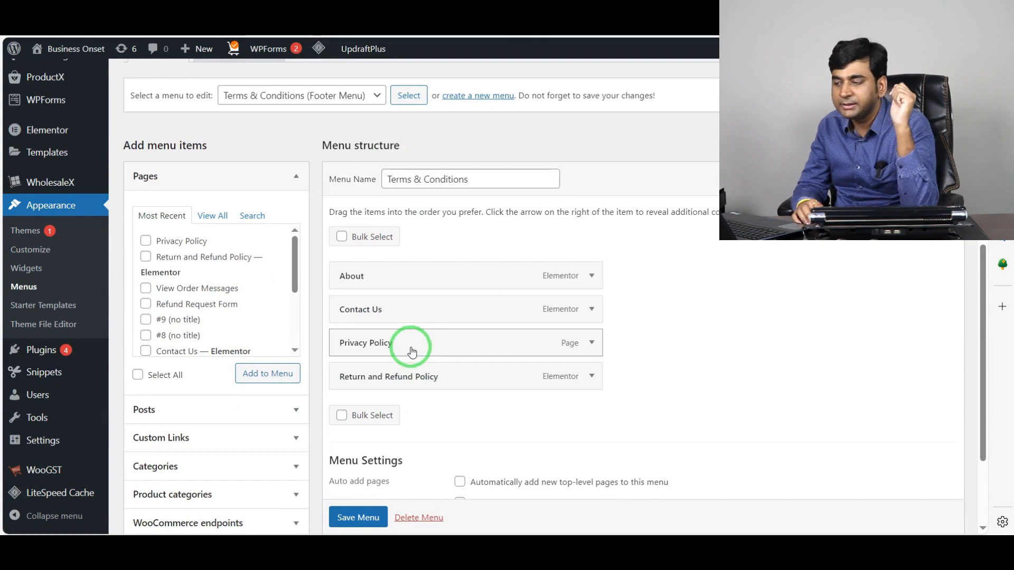
left_click_drag(412, 352, 417, 306)
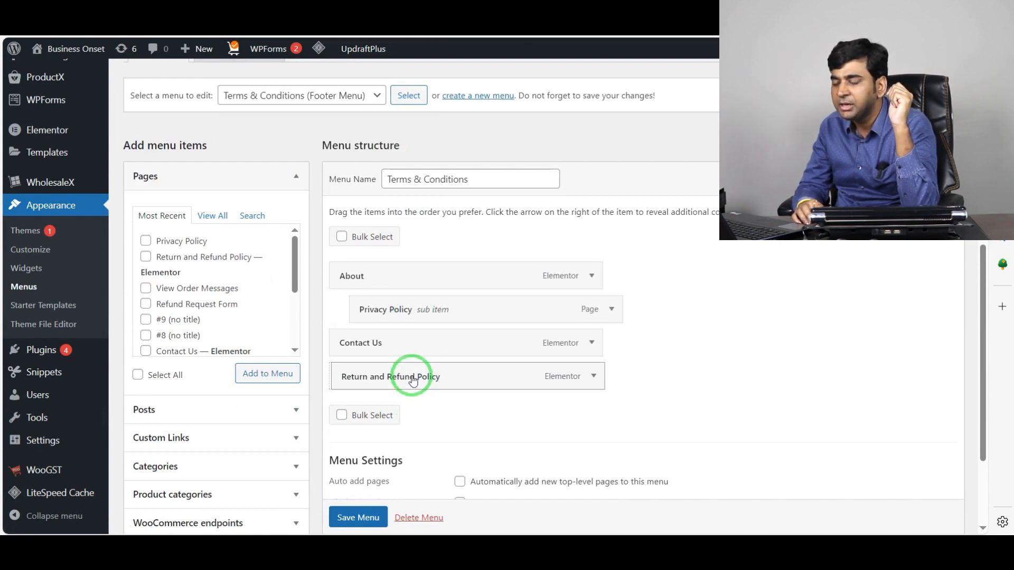
mouse_move(413, 379)
left_mouse_down()
mouse_move(415, 344)
mouse_move(407, 384)
left_mouse_up()
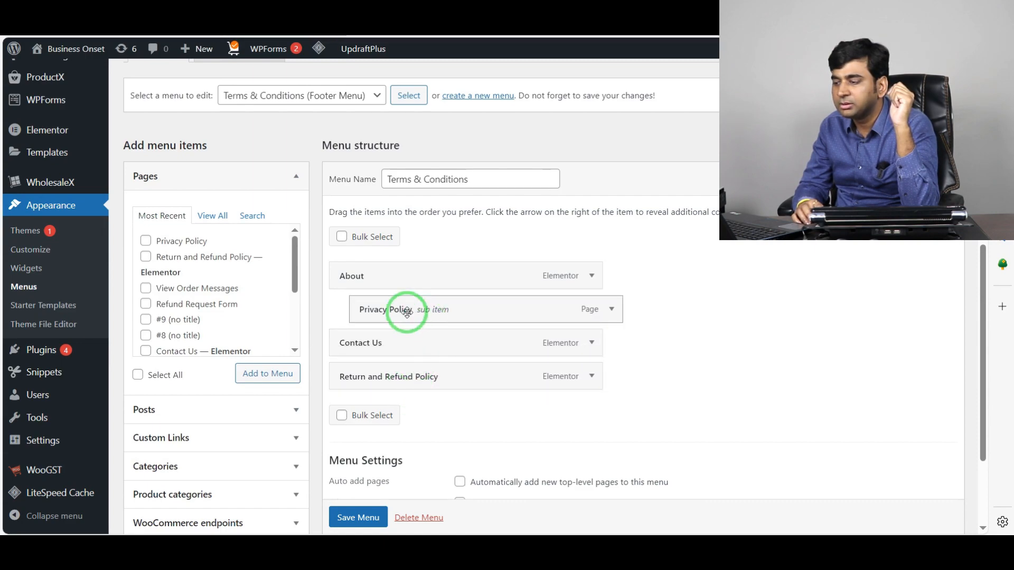
left_click_drag(407, 312, 381, 276)
left_click_drag(414, 378, 402, 309)
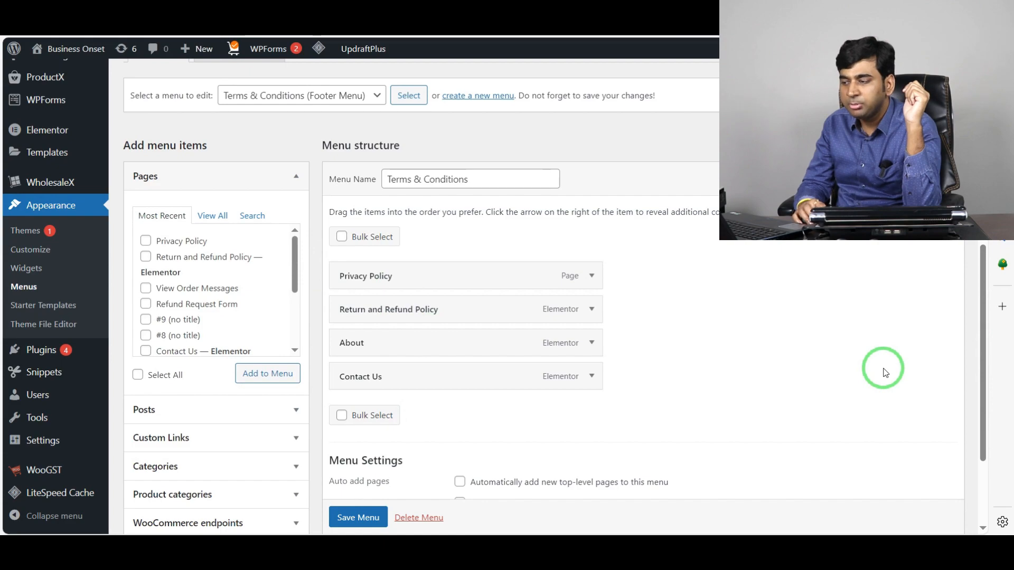
scroll(531, 415, "down", 2)
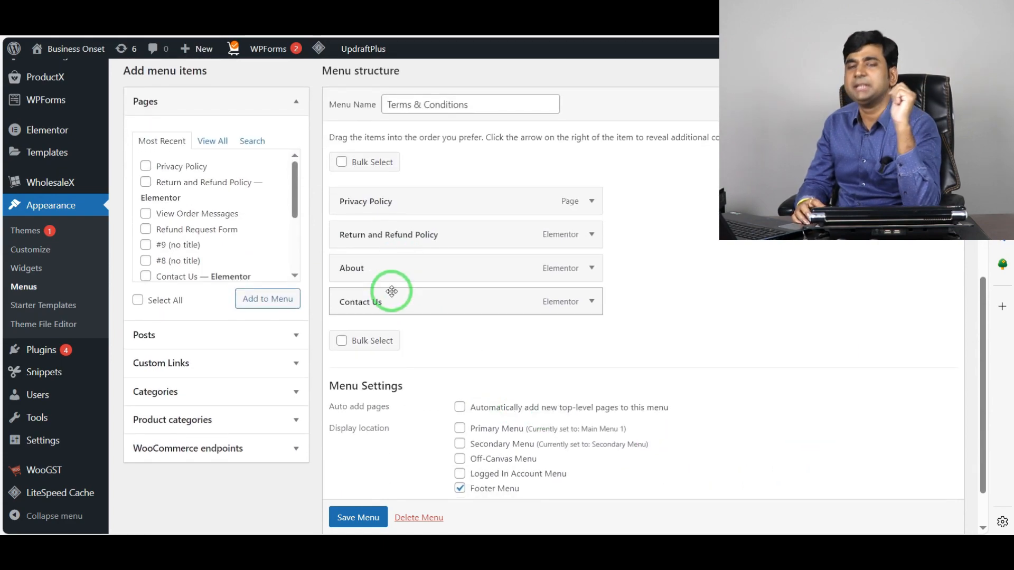
left_click(359, 517)
scroll(359, 507, "down", 1)
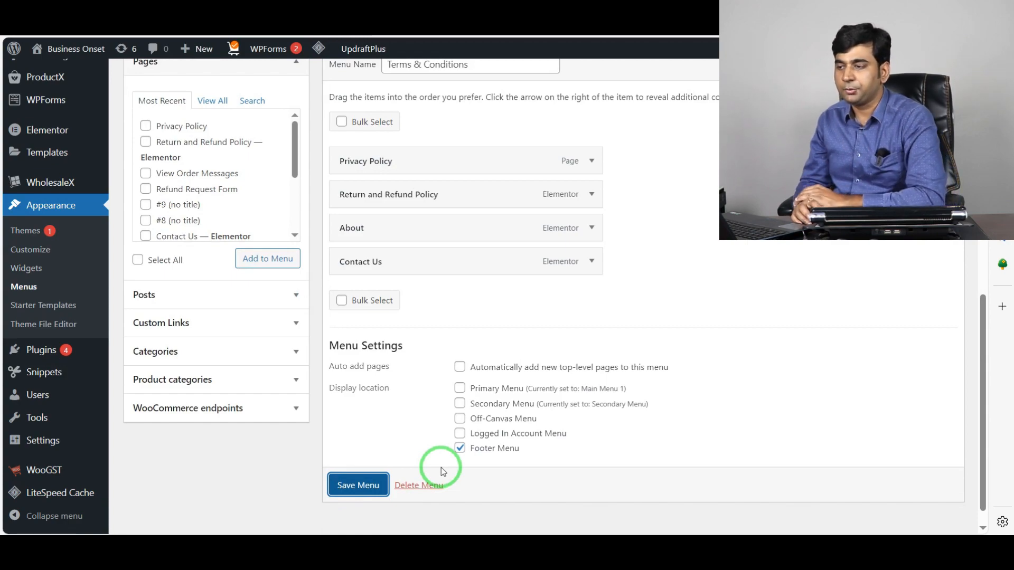
left_click(357, 483)
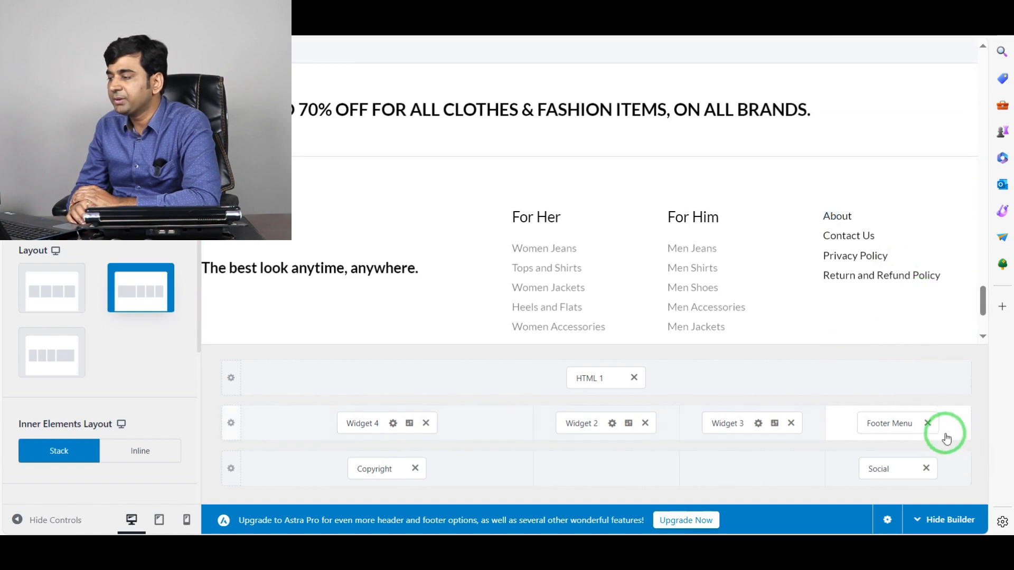
- Remove the Footer Menu element from the primary footer row's fourth column in the Customizer and add it there again
left_click(928, 423)
left_click(912, 433)
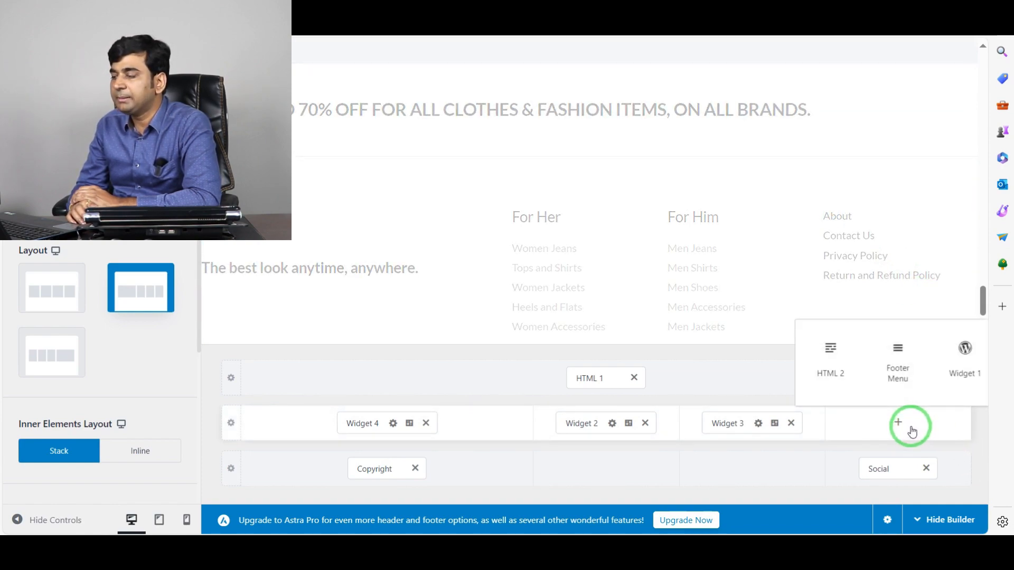
left_click(910, 373)
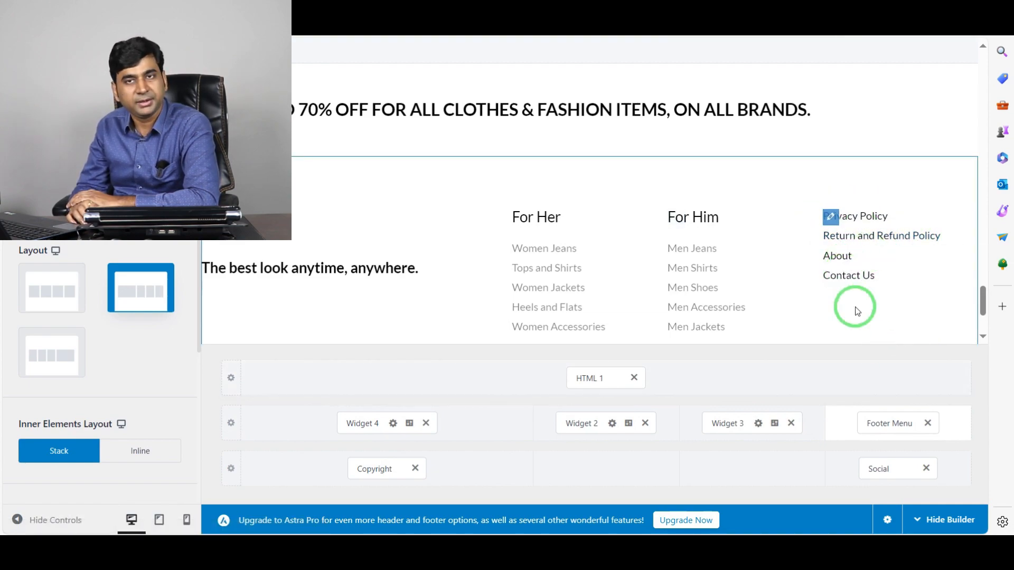
scroll(888, 238, "down", 1)
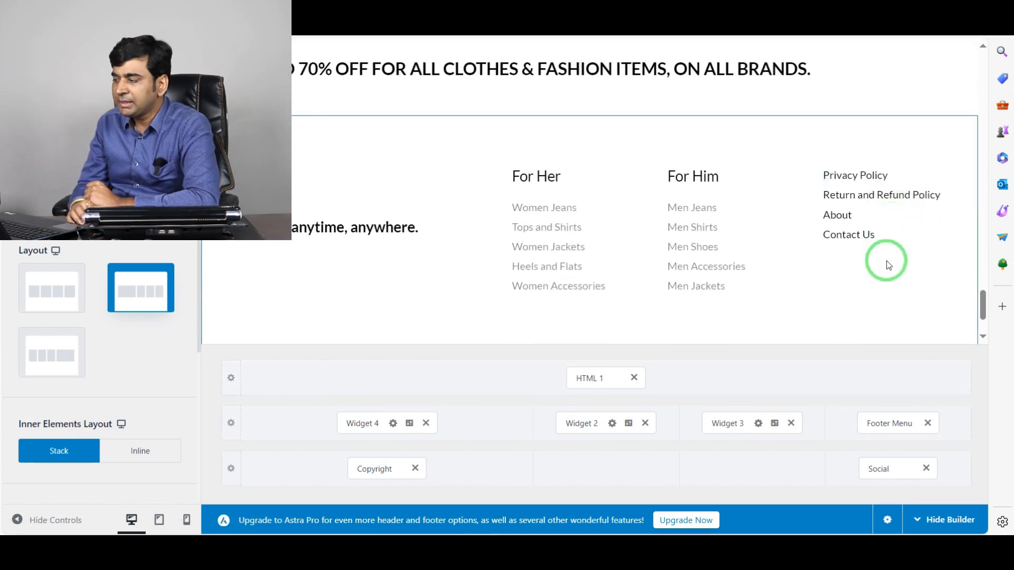
scroll(908, 281, "up", 1)
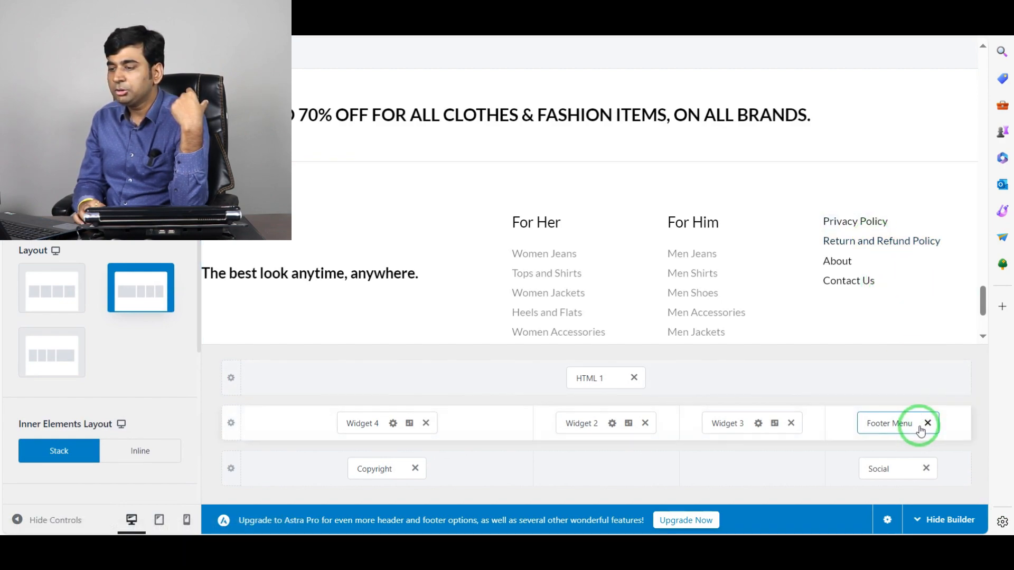
- Set the Footer Menu's font size to 20 px in its design settings and publish the changes
left_click(900, 424)
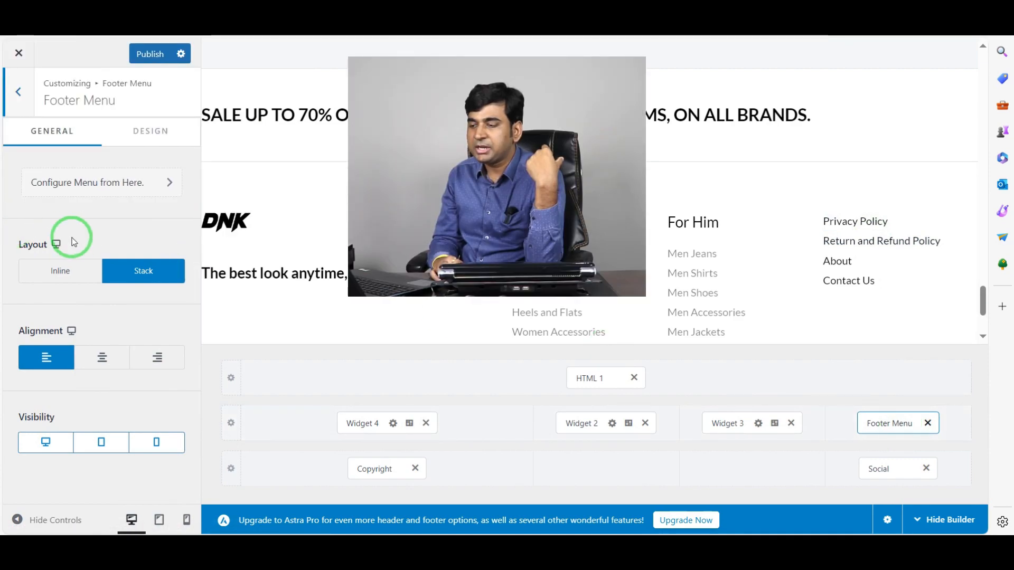
left_click(149, 135)
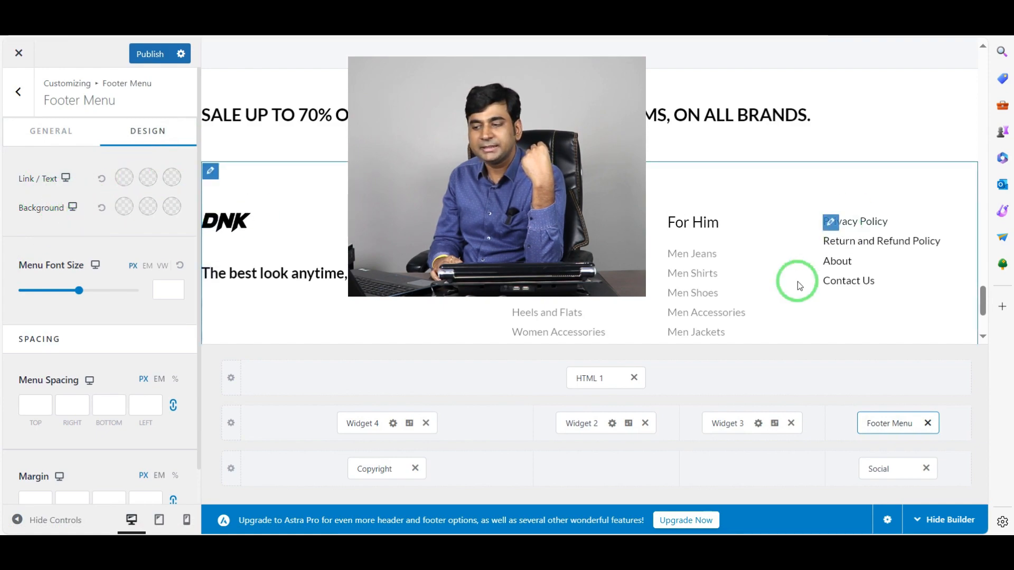
scroll(158, 201, "down", 1)
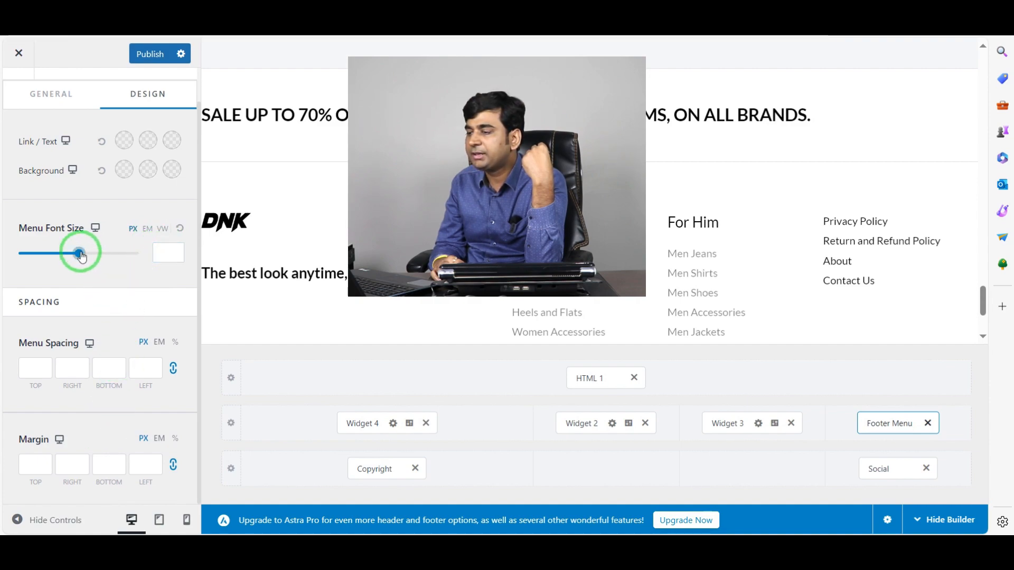
left_click_drag(80, 255, 36, 299)
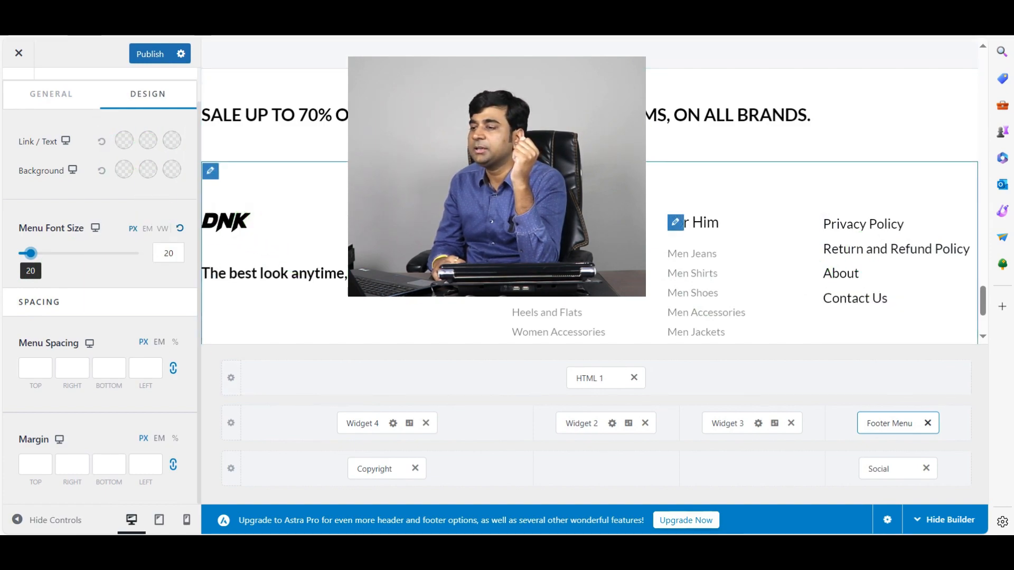
left_click(152, 53)
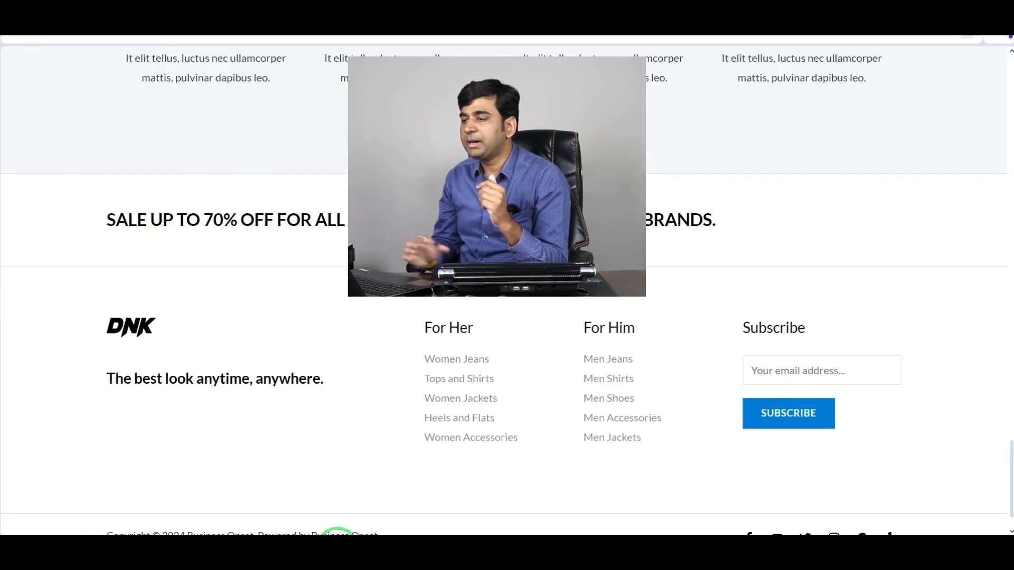
- Check the live store's footer, open its Privacy Policy link, skim the page and return to the footer
scroll(314, 178, "up", 10)
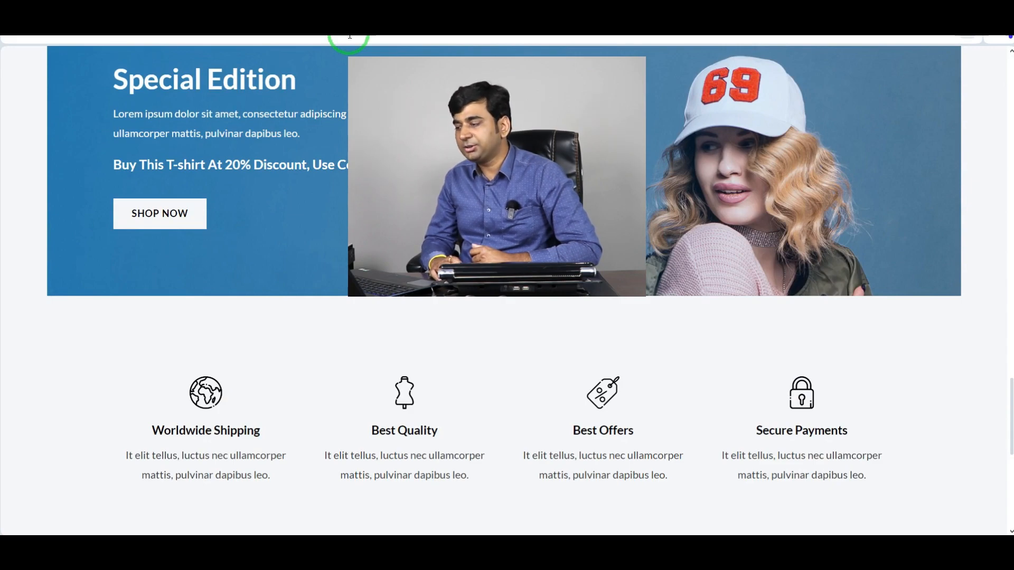
scroll(301, 276, "up", 1)
scroll(303, 277, "down", 10)
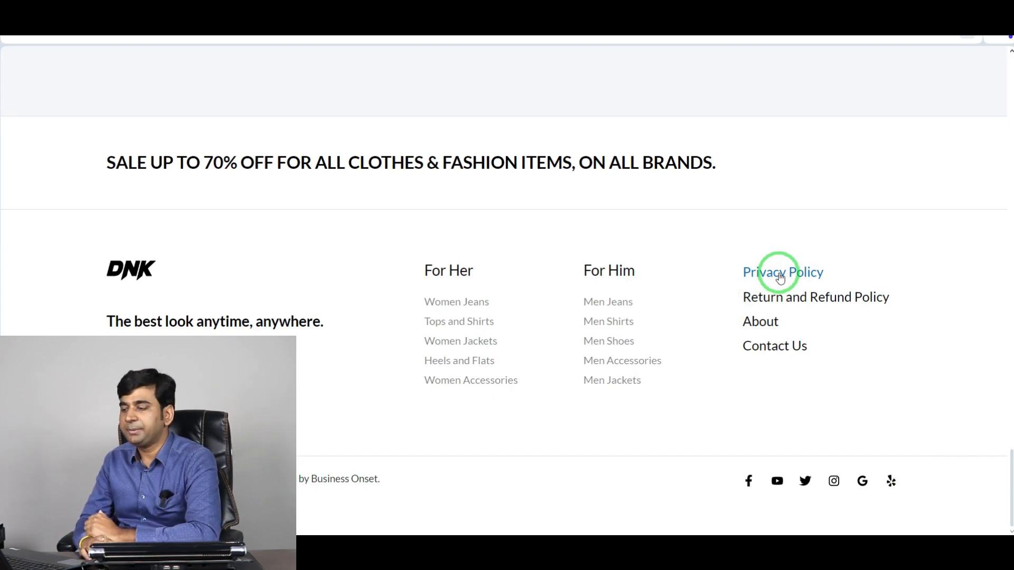
left_click(780, 276)
scroll(464, 340, "down", 15)
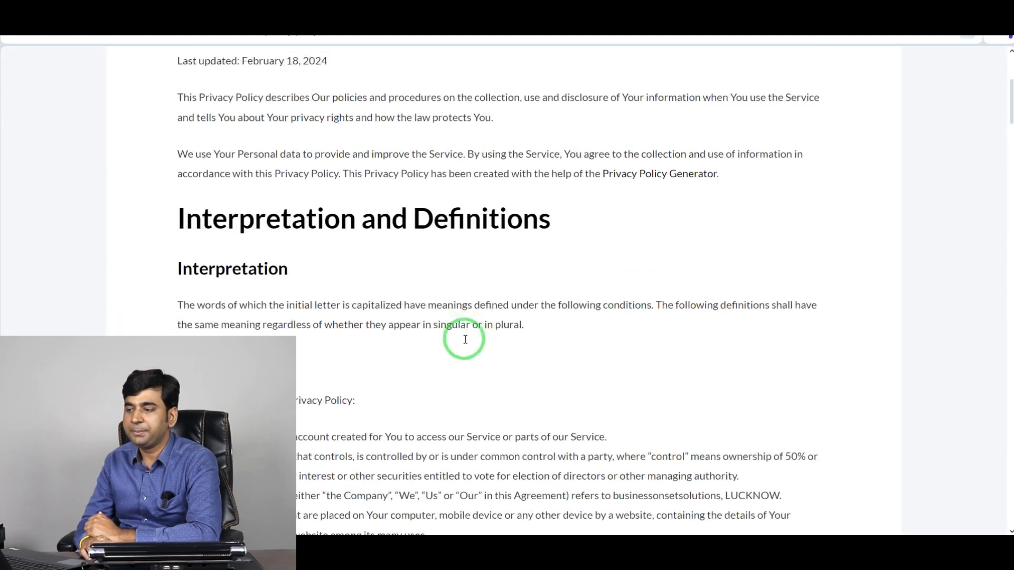
scroll(473, 352, "up", 10)
scroll(476, 351, "up", 10)
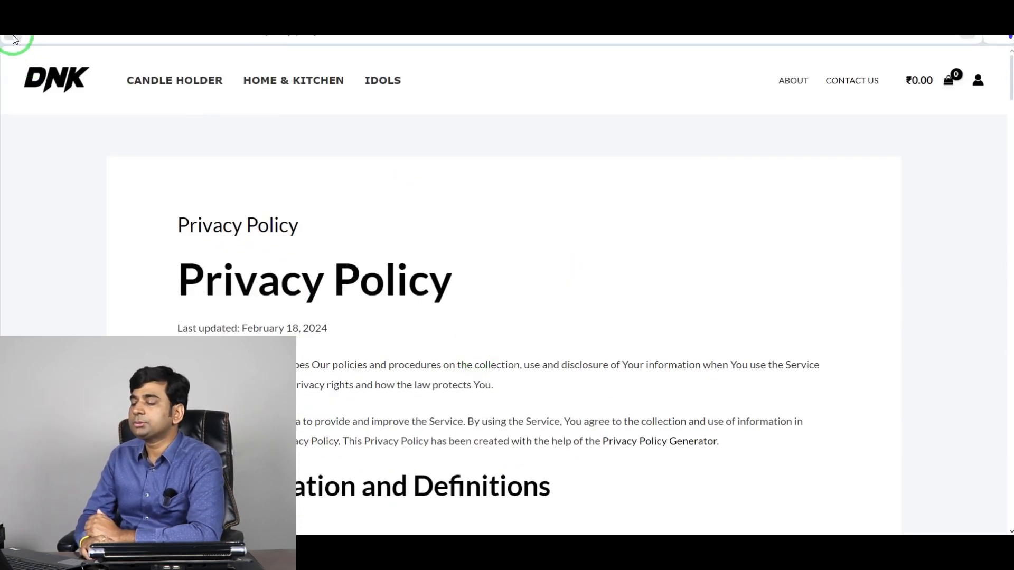
scroll(570, 220, "down", 5)
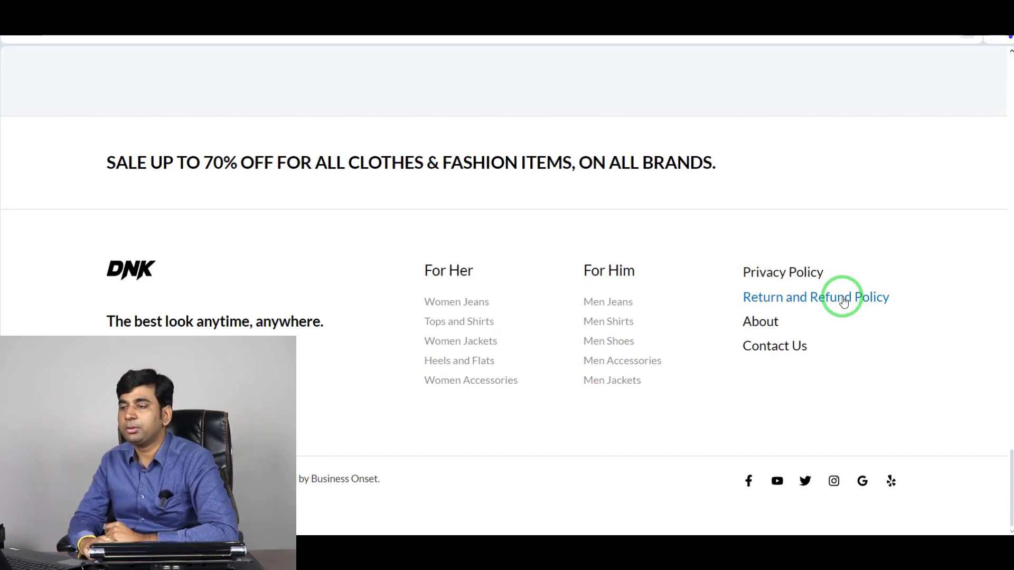
- Open the Return and Refund Policy page from the store footer and go back to the home page's footer
left_click(844, 299)
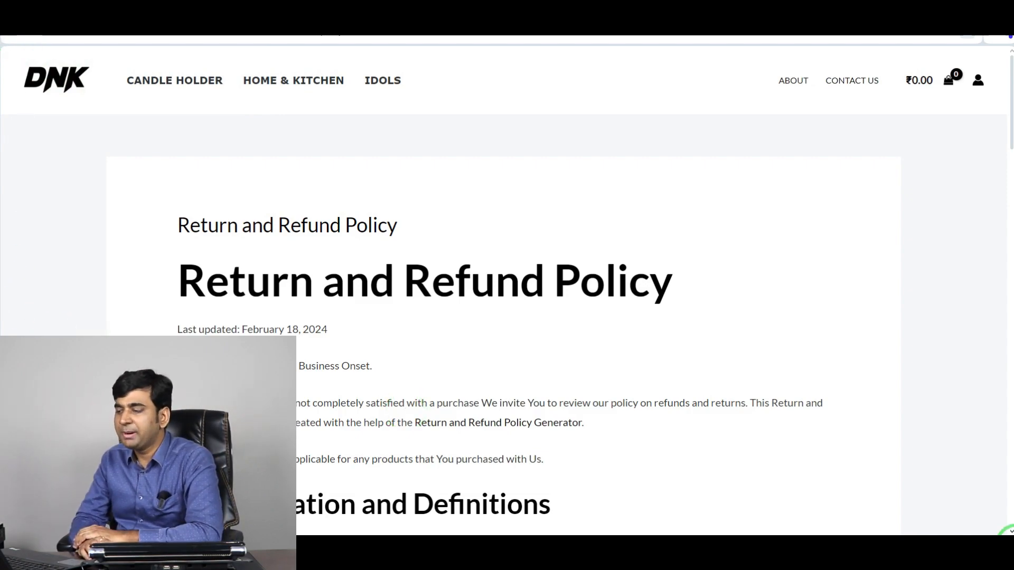
key("alt+Left")
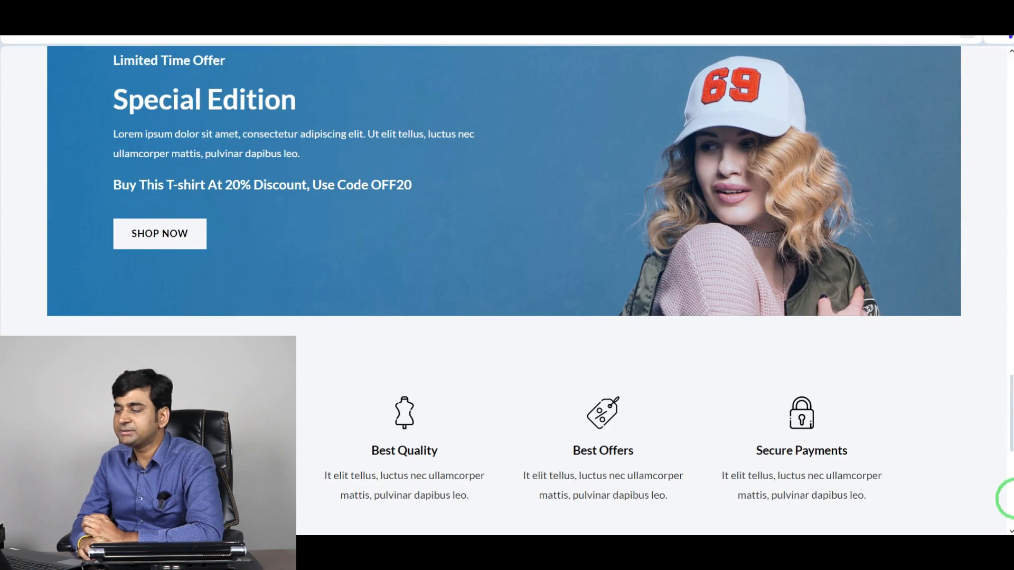
left_click_drag(1013, 438, 1012, 499)
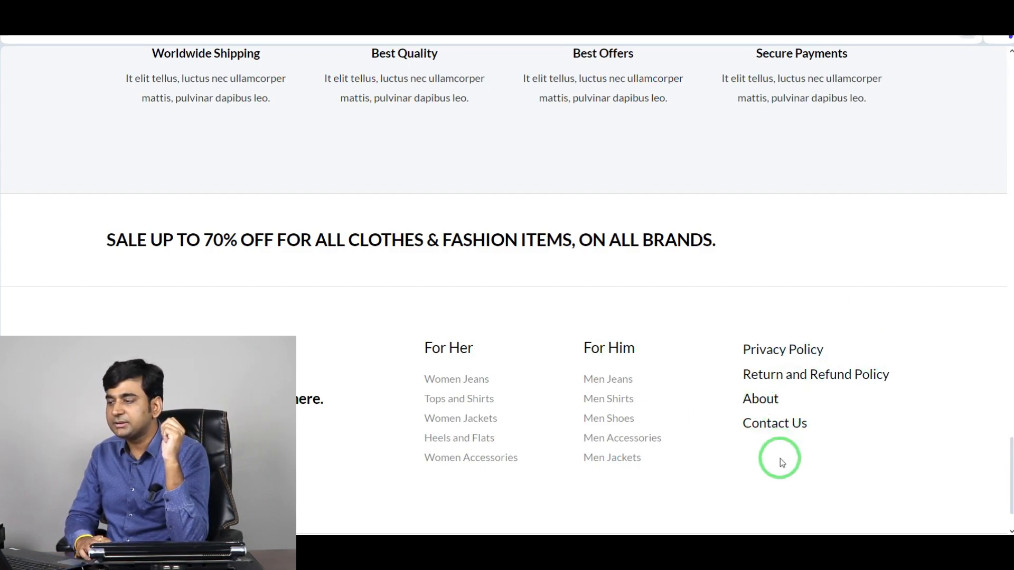
- Review the store's home page from the header menu down to the footer links, and return to the Customizer
scroll(622, 436, "up", 20)
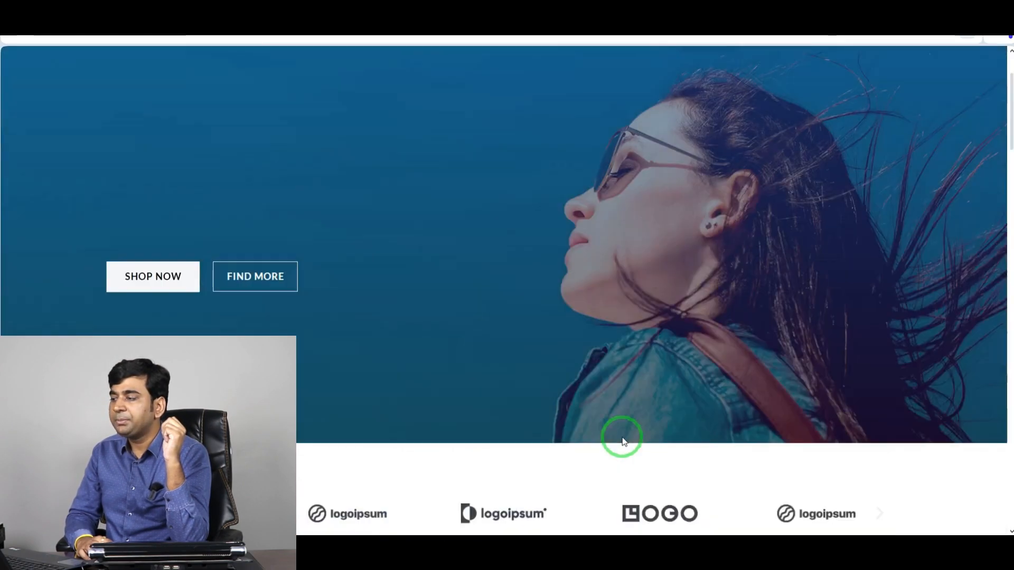
scroll(622, 439, "up", 2)
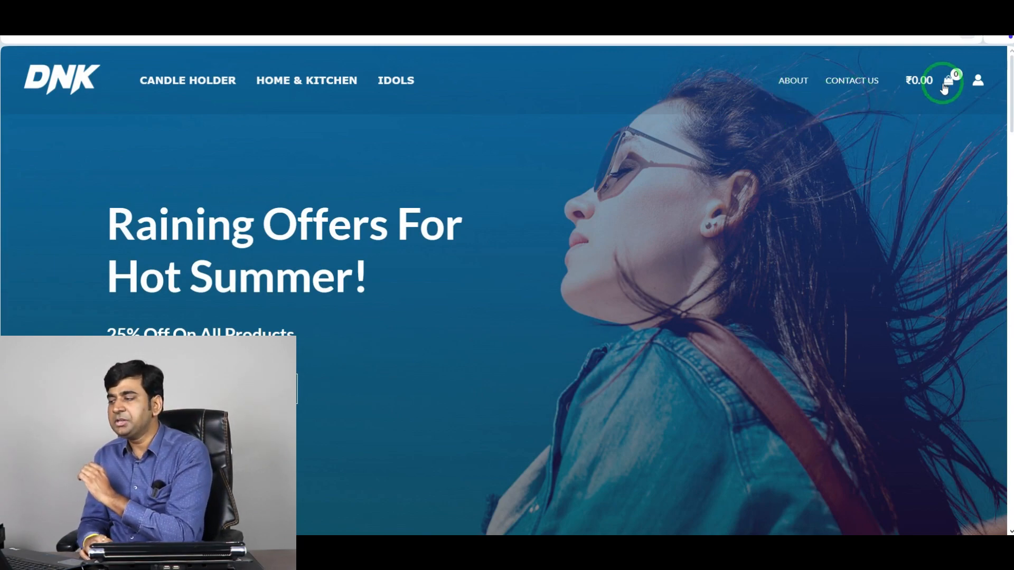
scroll(1006, 161, "down", 15)
scroll(1008, 168, "up", 15)
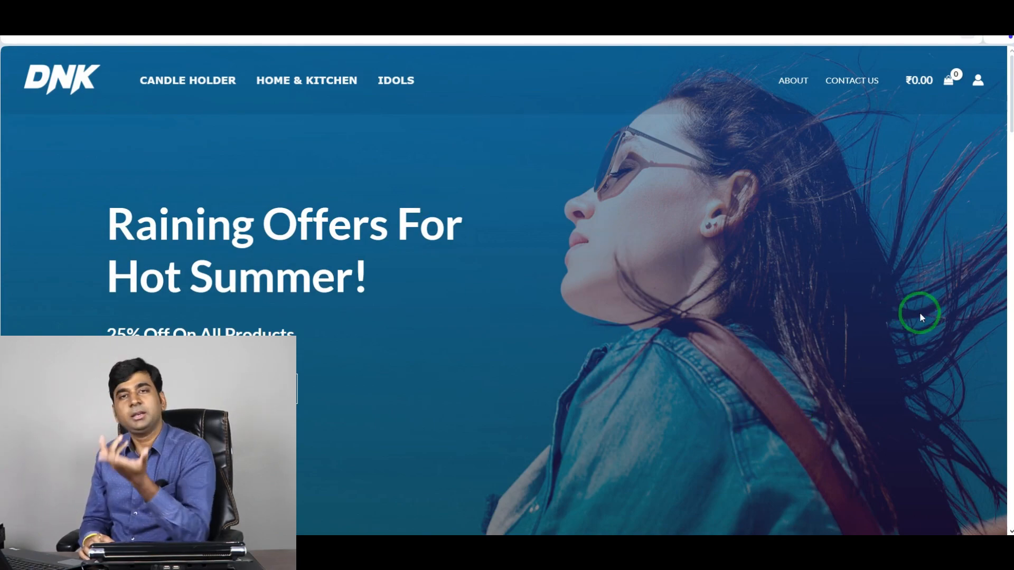
scroll(951, 280, "down", 9)
scroll(940, 223, "up", 6)
scroll(939, 223, "up", 3)
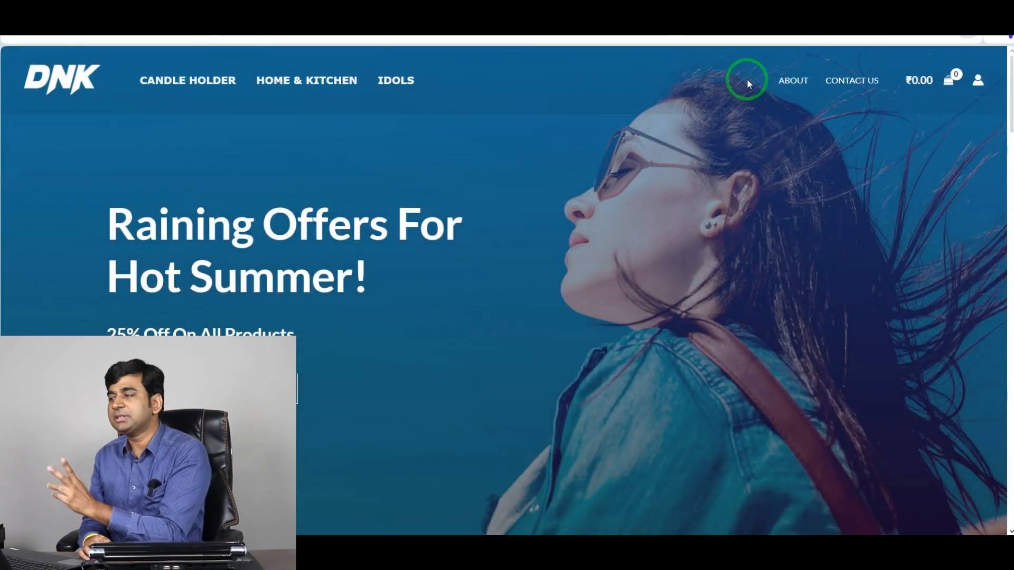
scroll(1012, 338, "down", 8)
scroll(1012, 338, "up", 10)
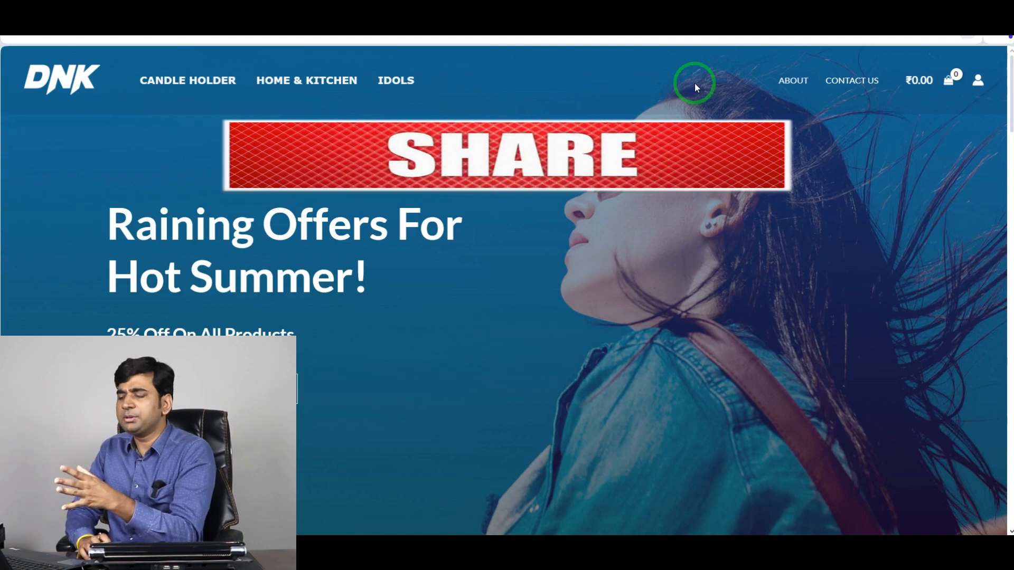
scroll(695, 84, "down", 15)
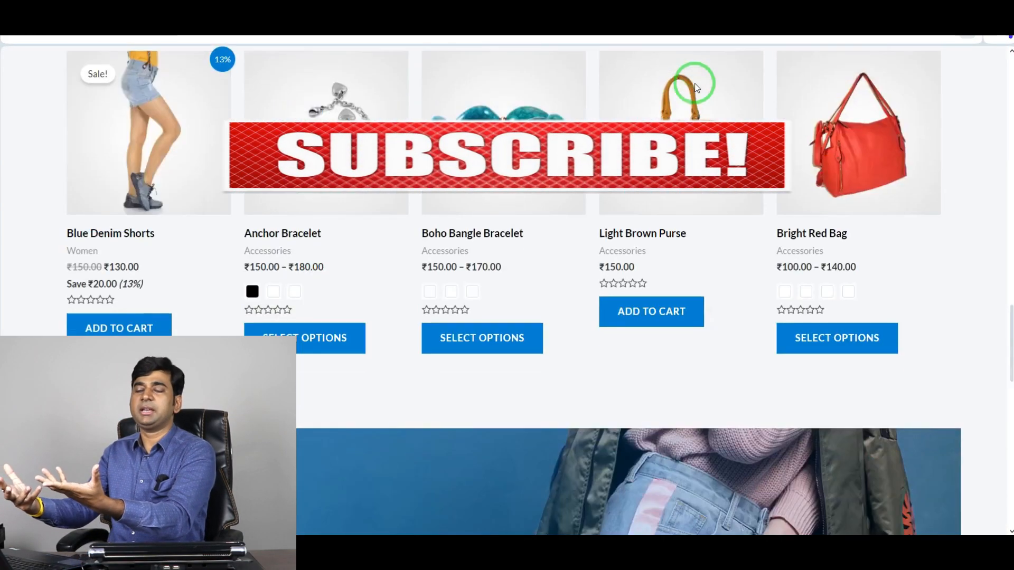
scroll(695, 83, "down", 10)
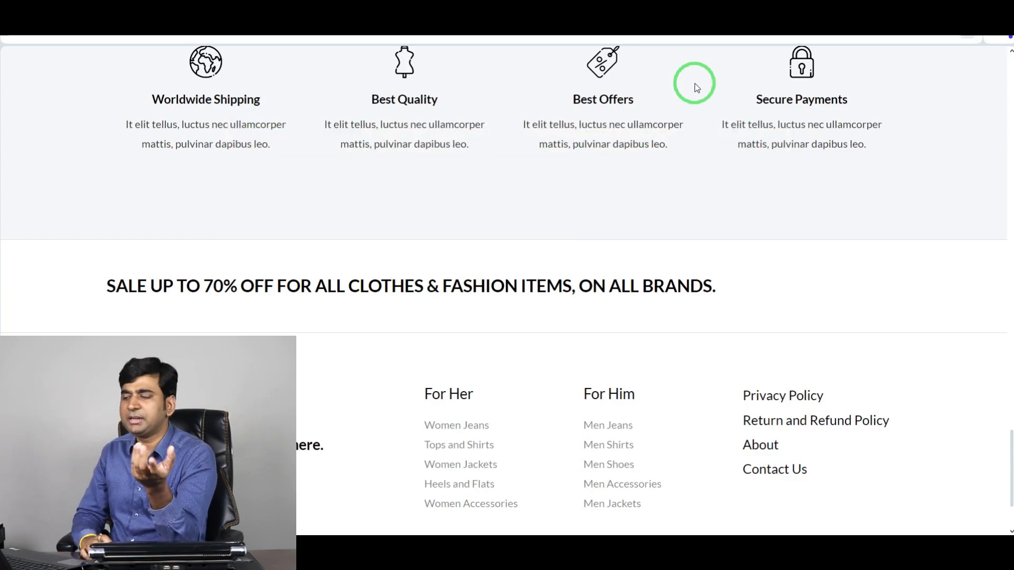
scroll(697, 87, "up", 20)
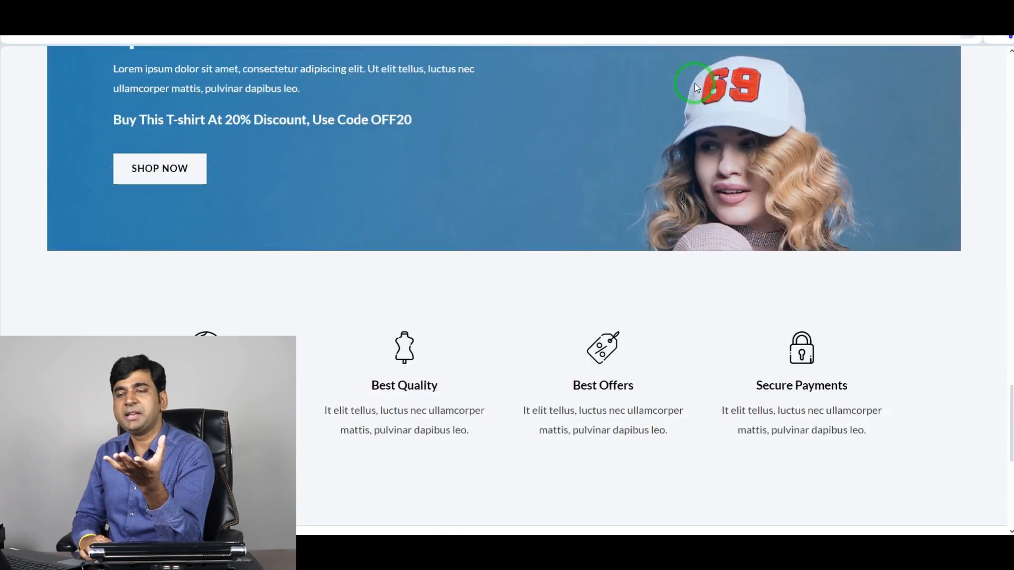
scroll(678, 135, "up", 4)
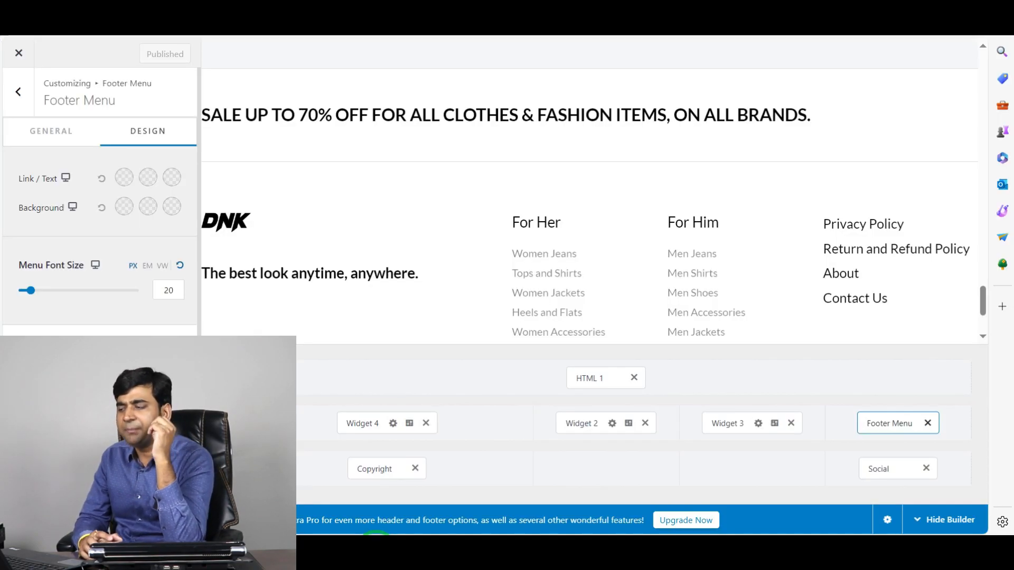
left_click(382, 199)
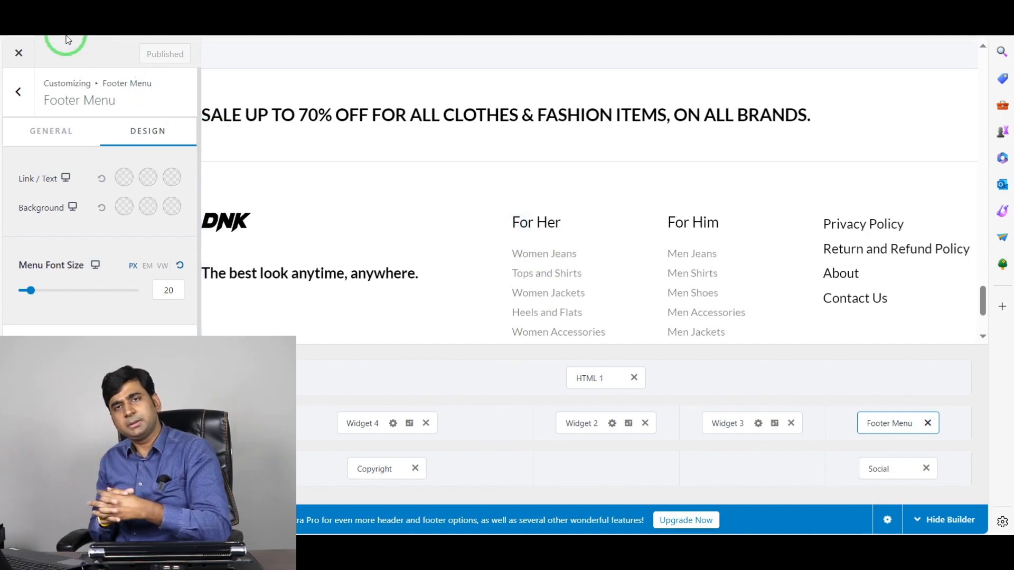
- Leave the Footer Menu settings for the WordPress admin and reopen the theme Customizer at its main level
left_click(19, 54)
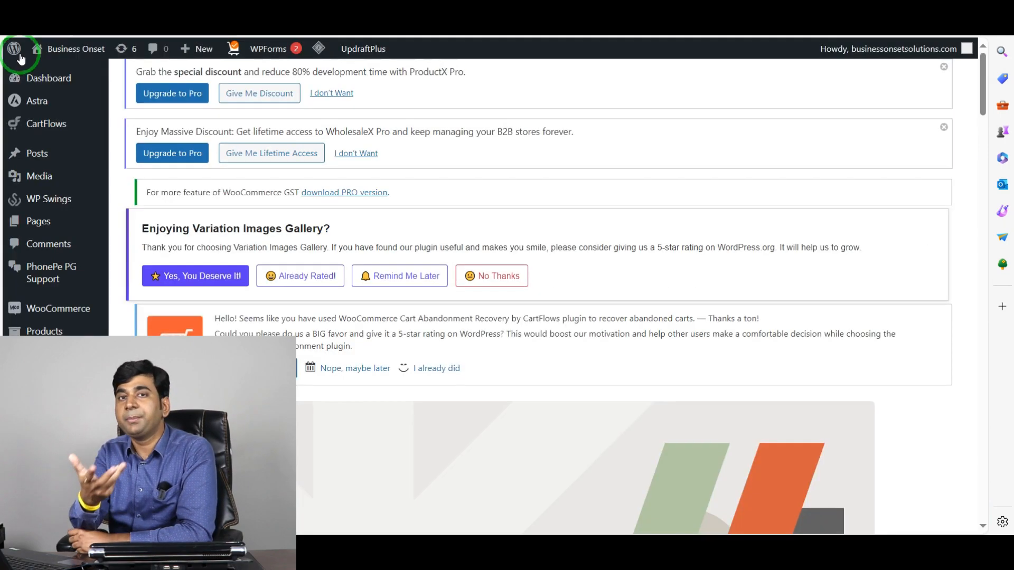
left_click(20, 55)
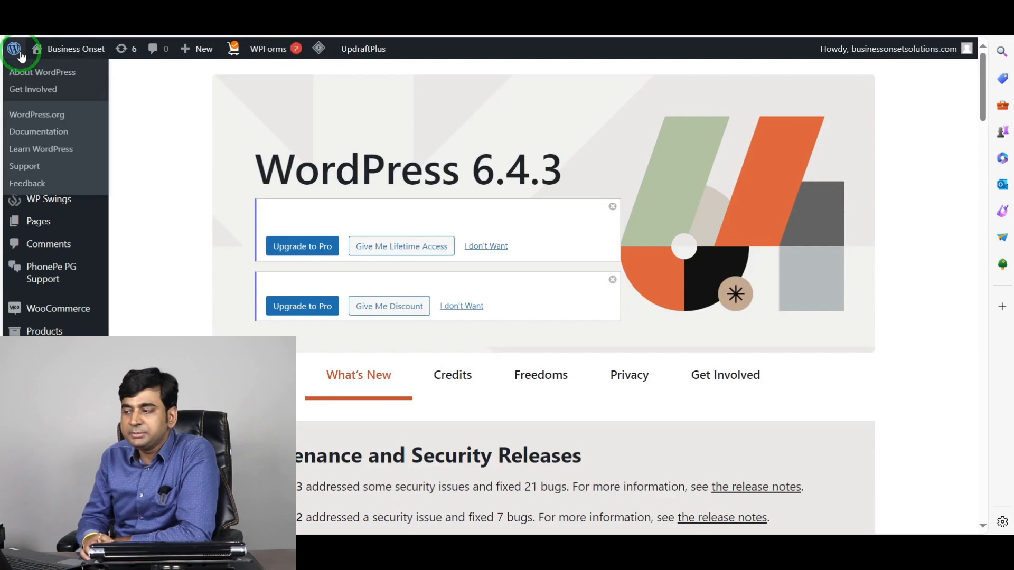
scroll(540, 499, "down", 6)
scroll(540, 500, "up", 6)
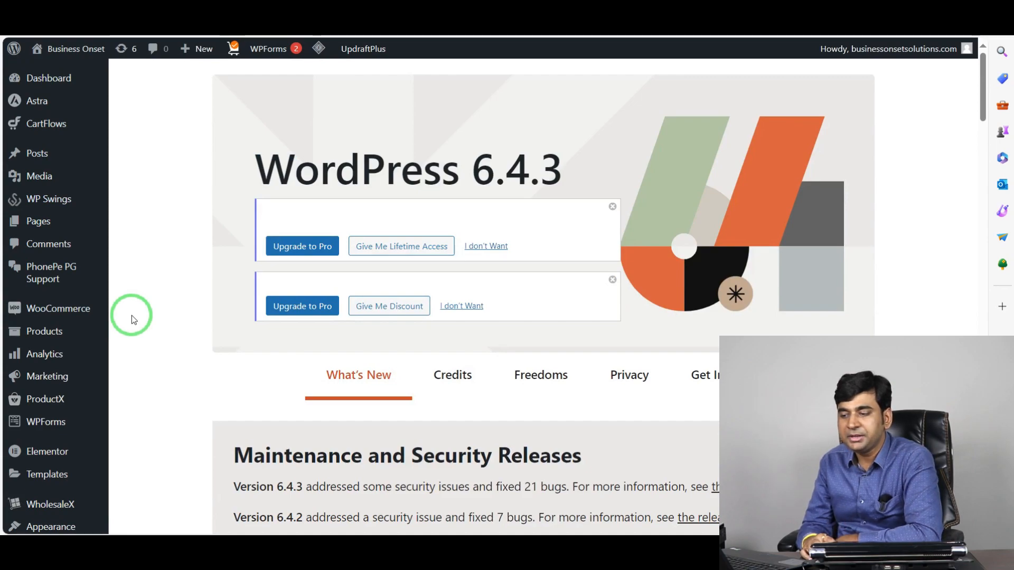
scroll(132, 315, "down", 3)
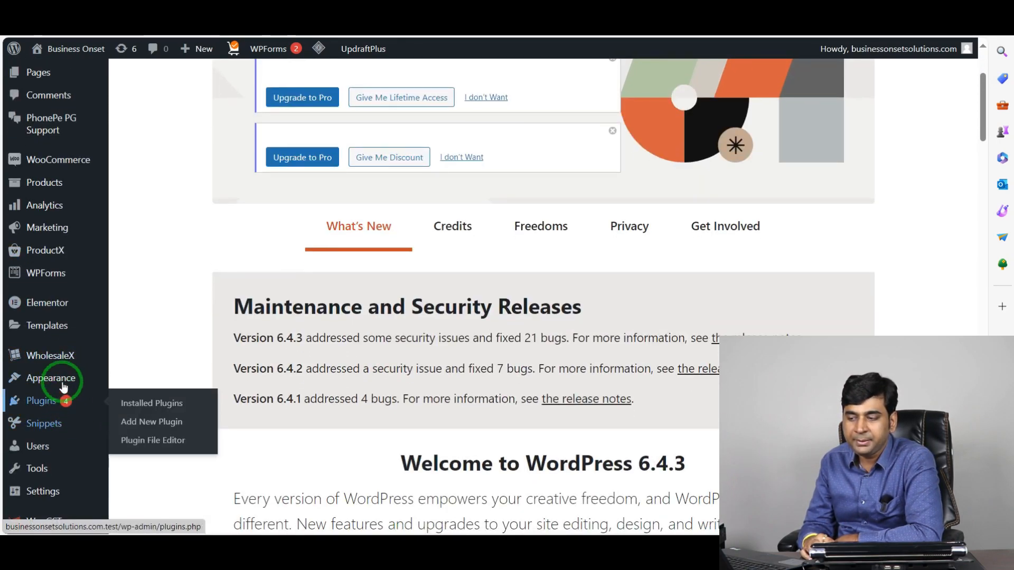
mouse_move(58, 379)
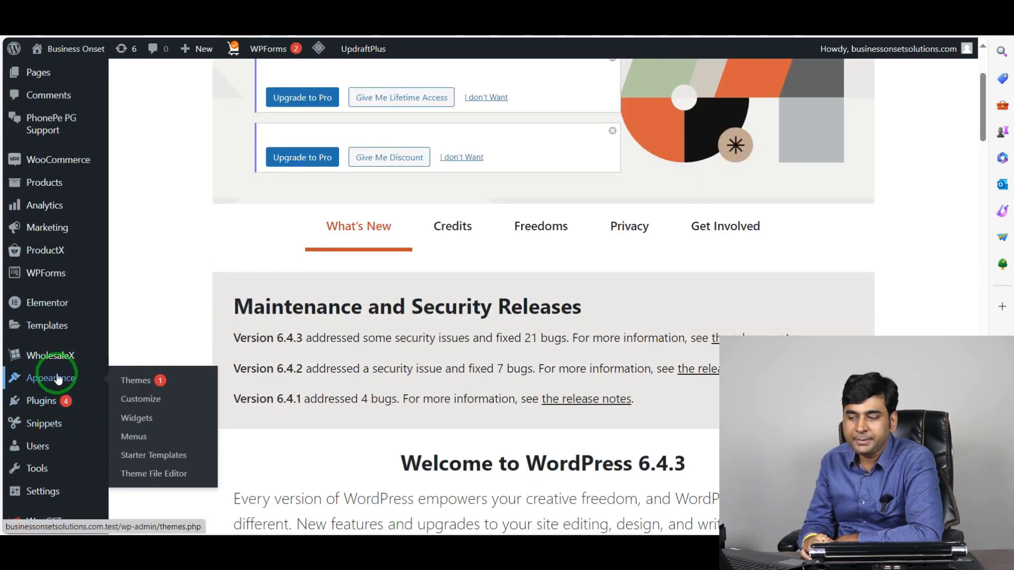
left_click(155, 399)
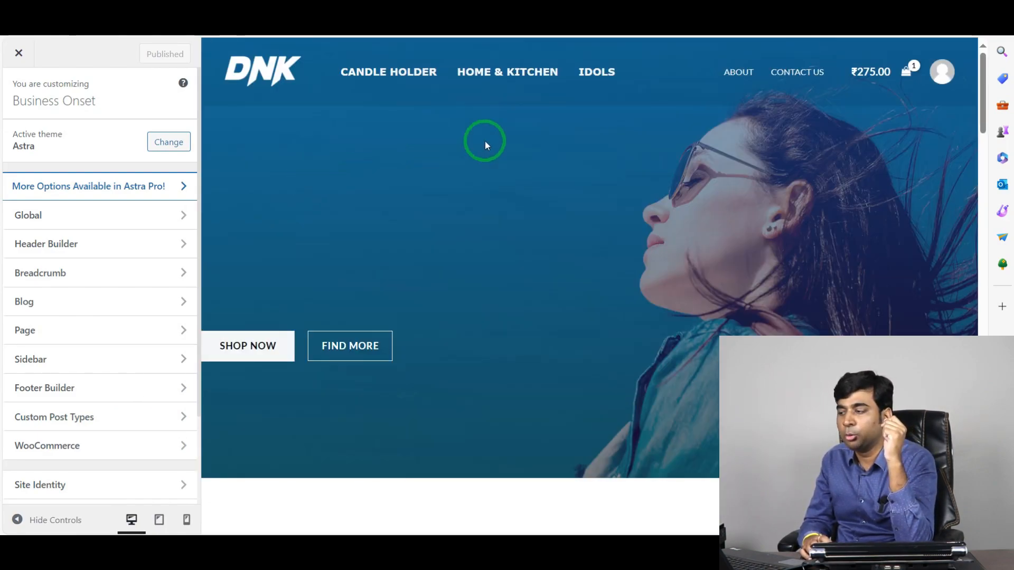
- Check the home page in the desktop preview, and switch to the mobile preview to review it down to the footer links and social icons
scroll(634, 296, "down", 1)
scroll(579, 324, "up", 1)
scroll(596, 233, "down", 15)
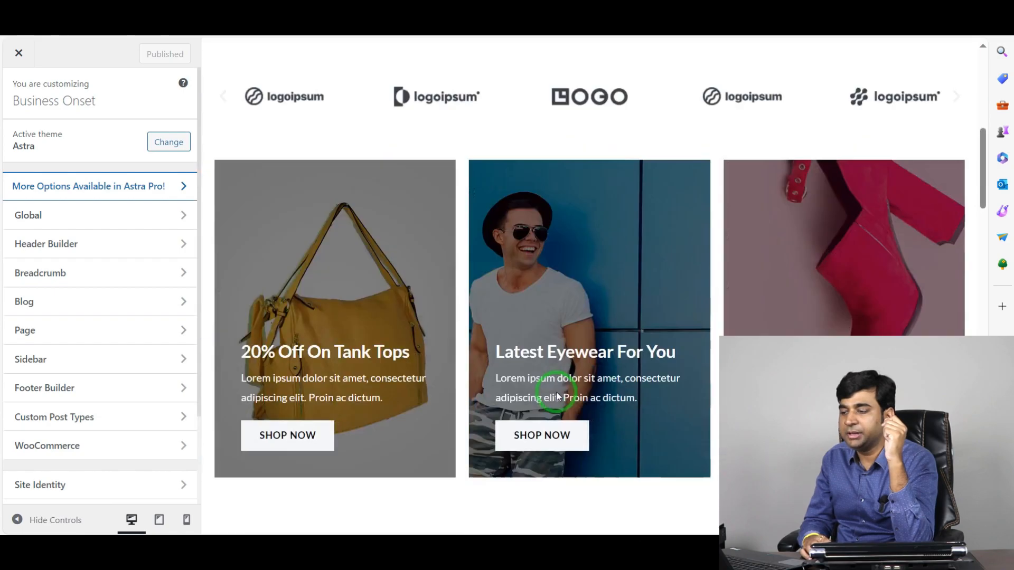
scroll(544, 408, "up", 15)
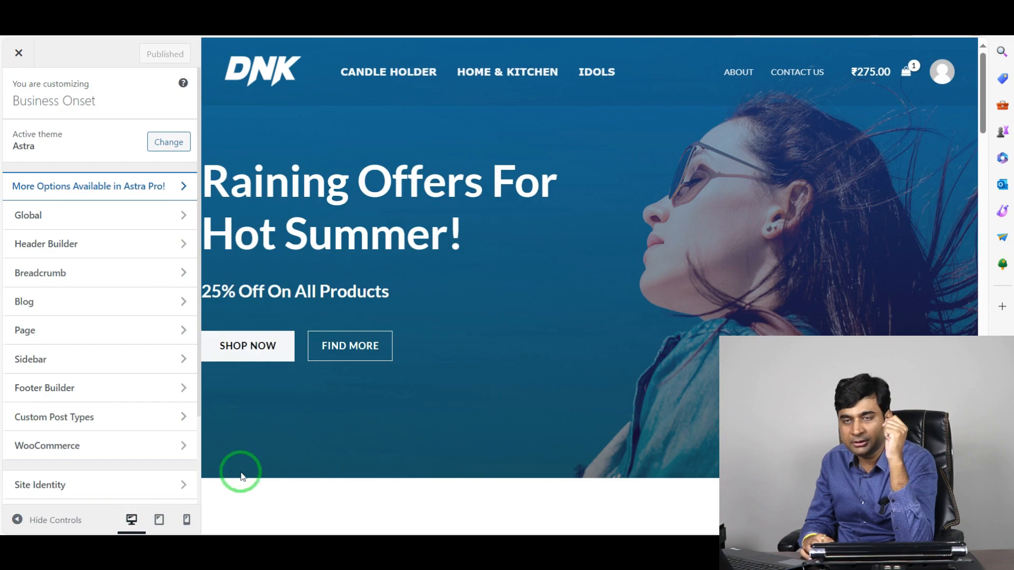
left_click(189, 521)
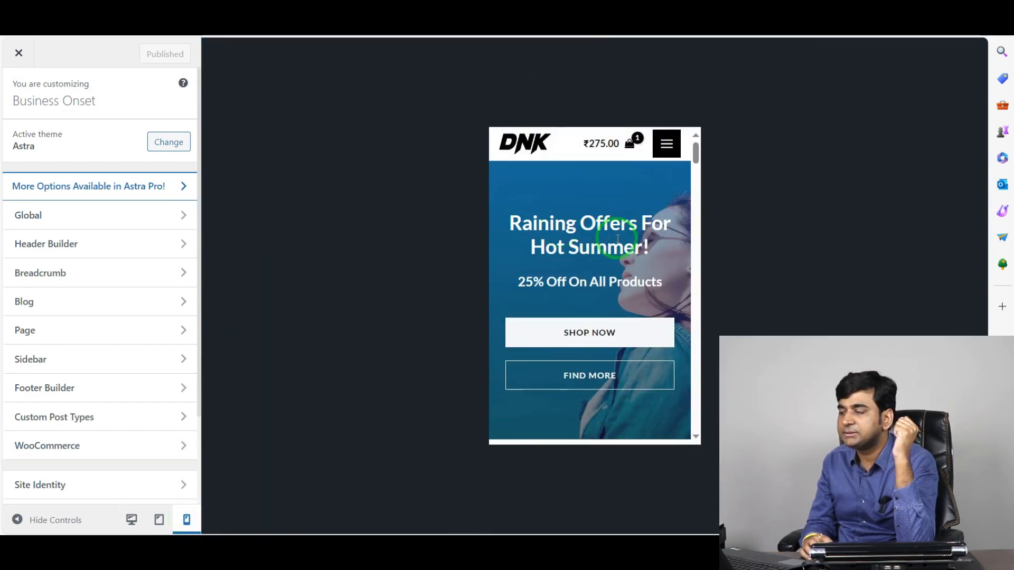
scroll(602, 261, "down", 4)
scroll(602, 261, "up", 4)
scroll(602, 261, "down", 4)
scroll(602, 261, "down", 10)
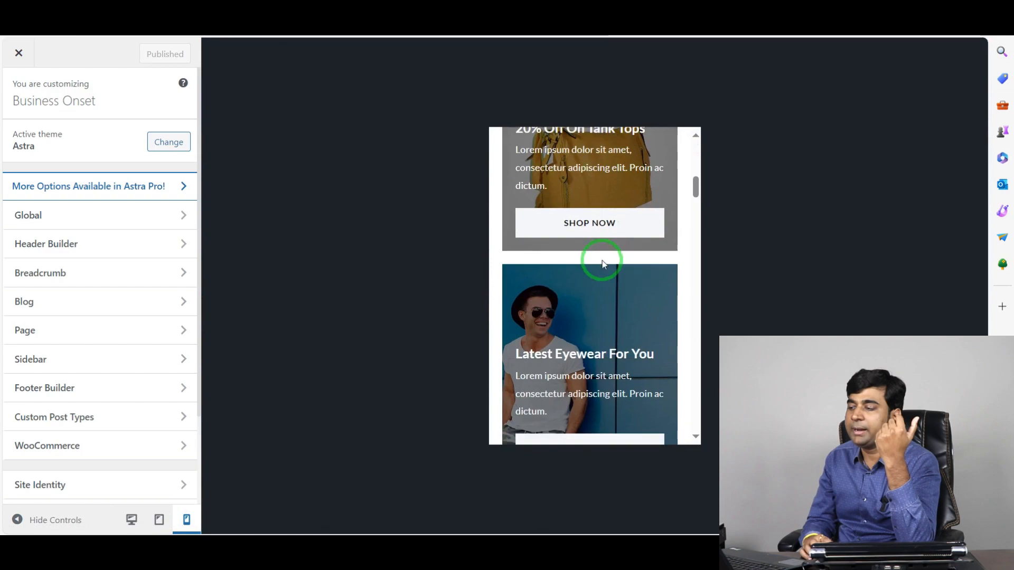
scroll(602, 261, "down", 8)
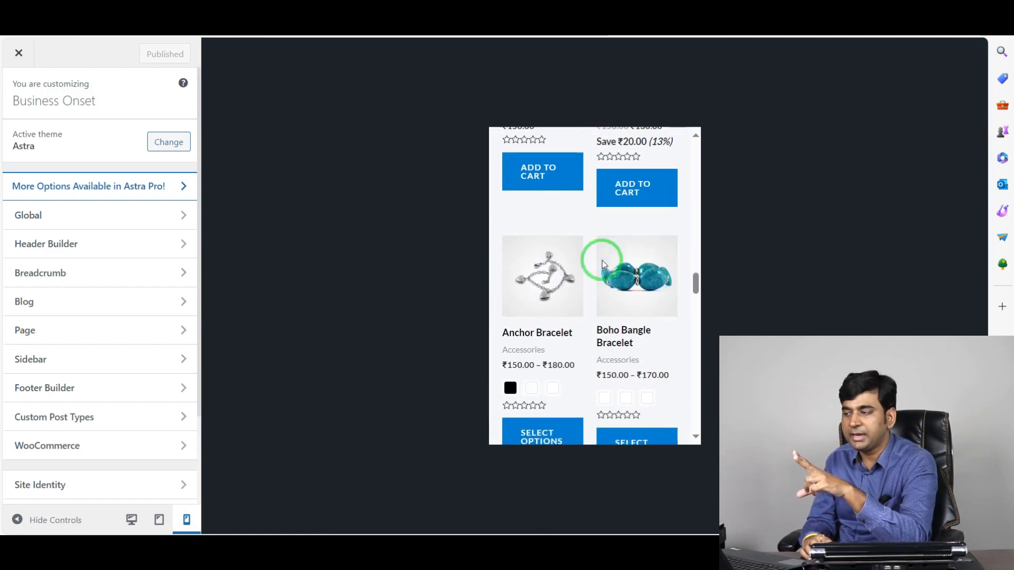
scroll(604, 262, "down", 20)
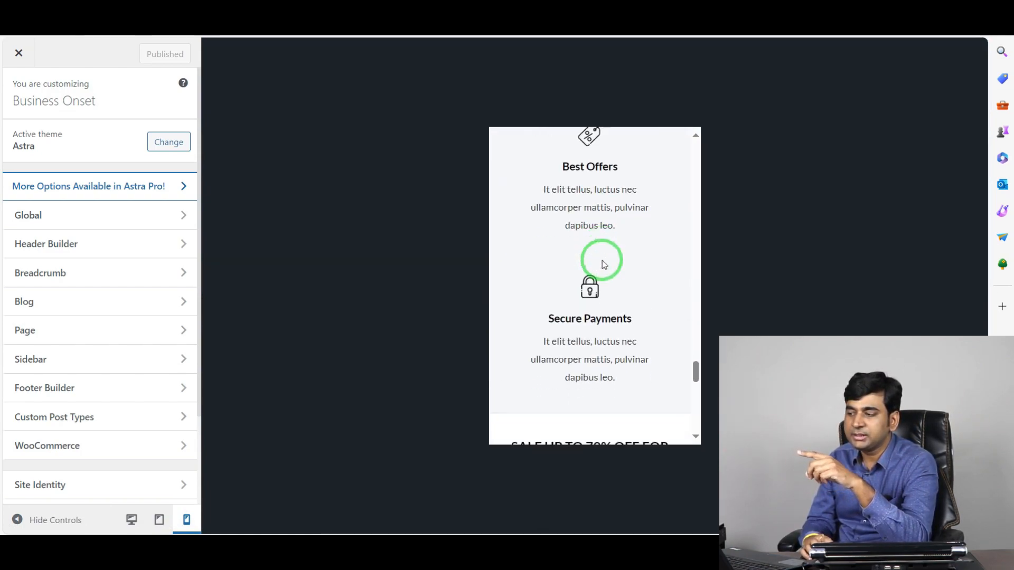
scroll(603, 261, "up", 3)
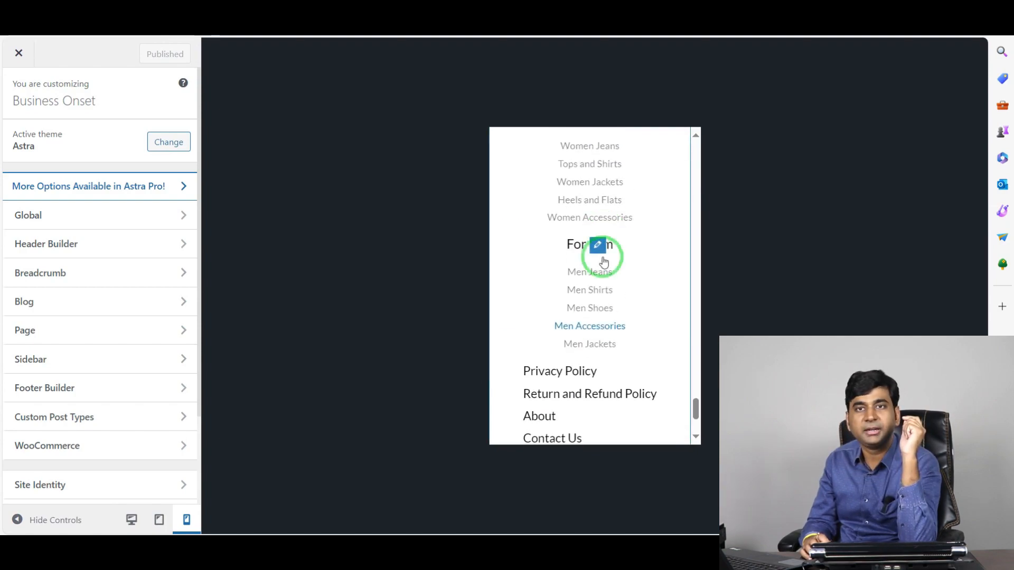
scroll(594, 312, "down", 3)
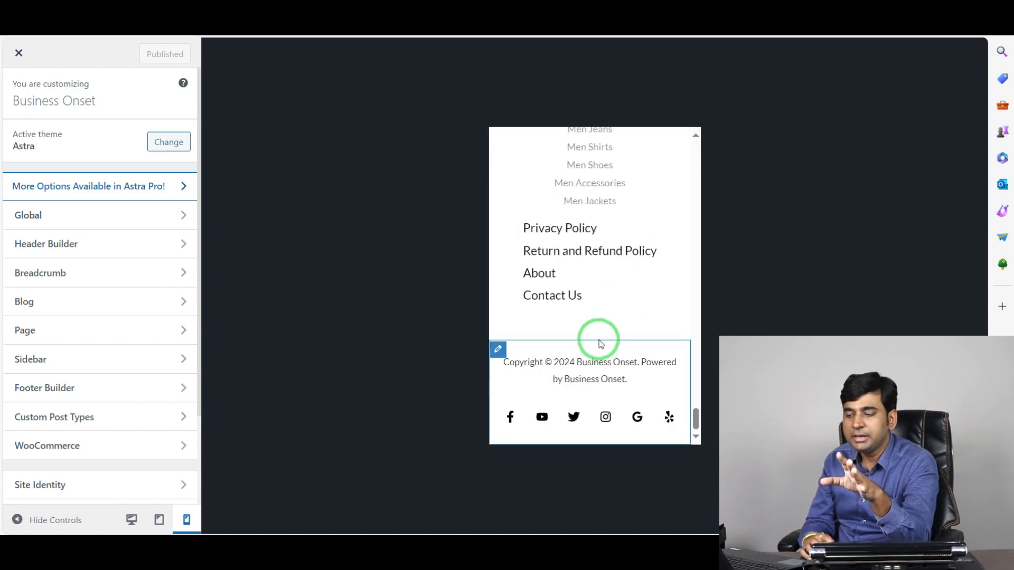
scroll(600, 327, "up", 10)
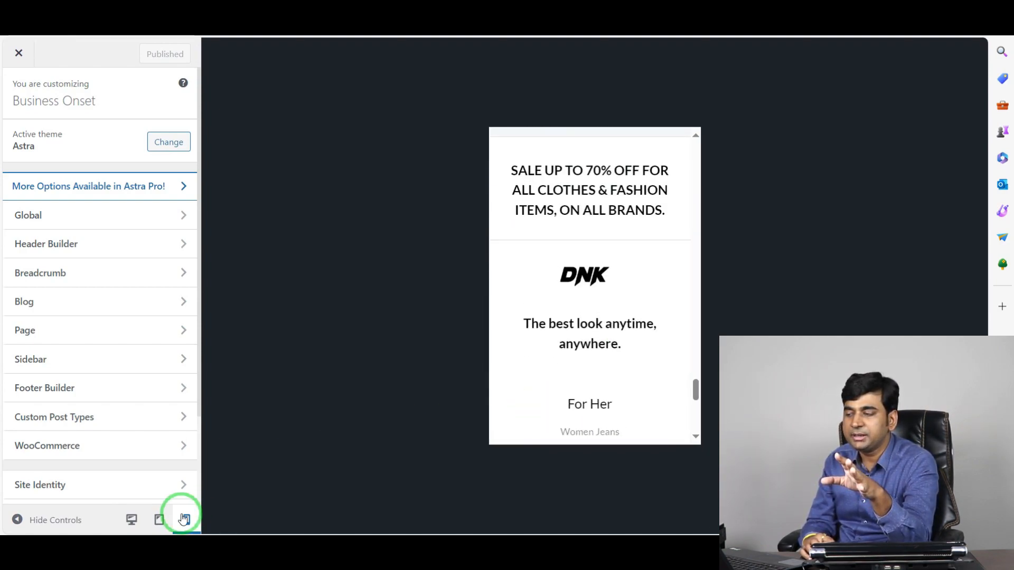
- Switch the preview to tablet size and check the home page from the footer up to the header
left_click(159, 520)
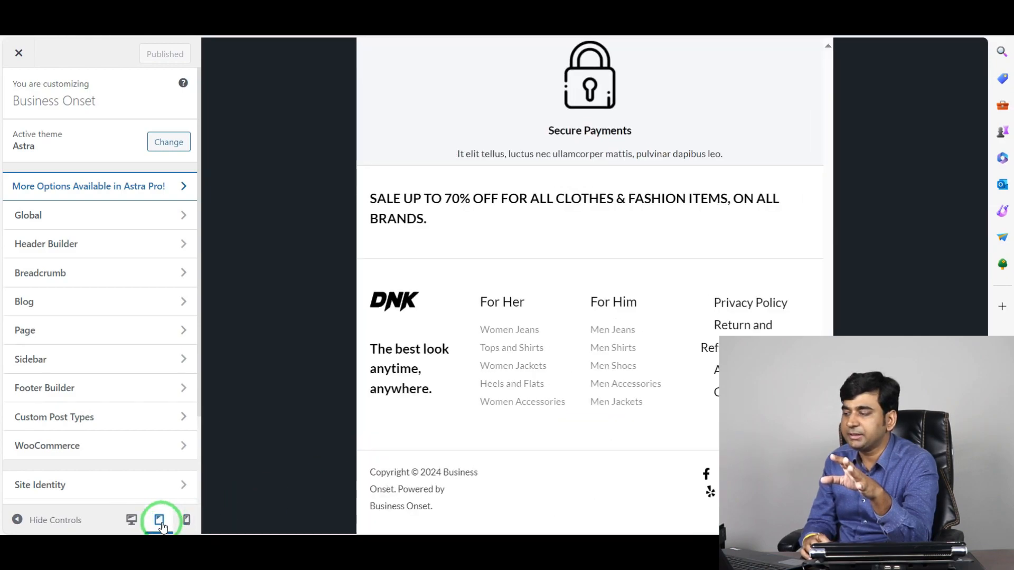
scroll(584, 417, "up", 8)
scroll(534, 412, "down", 10)
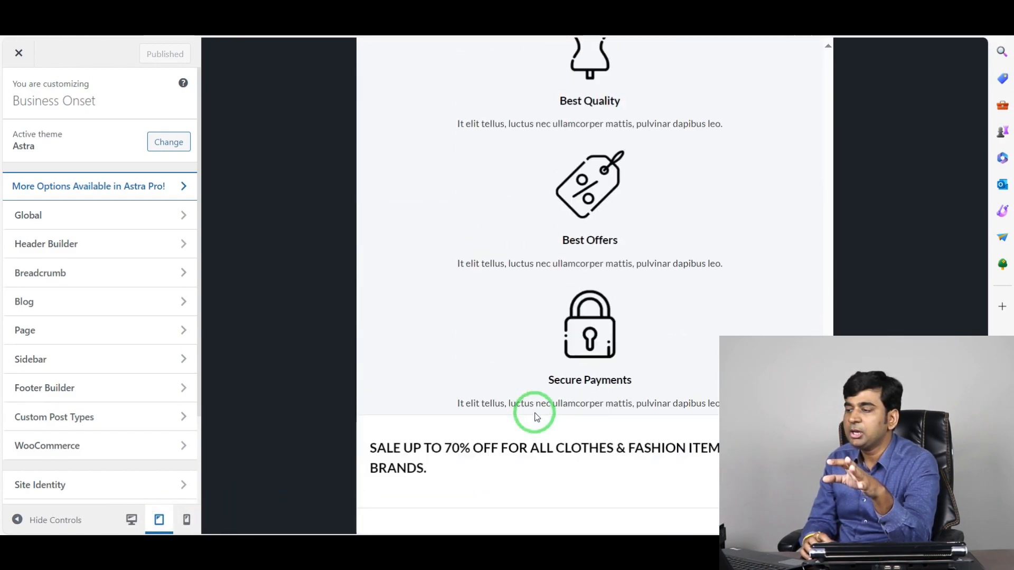
scroll(534, 414, "up", 5)
scroll(539, 420, "up", 15)
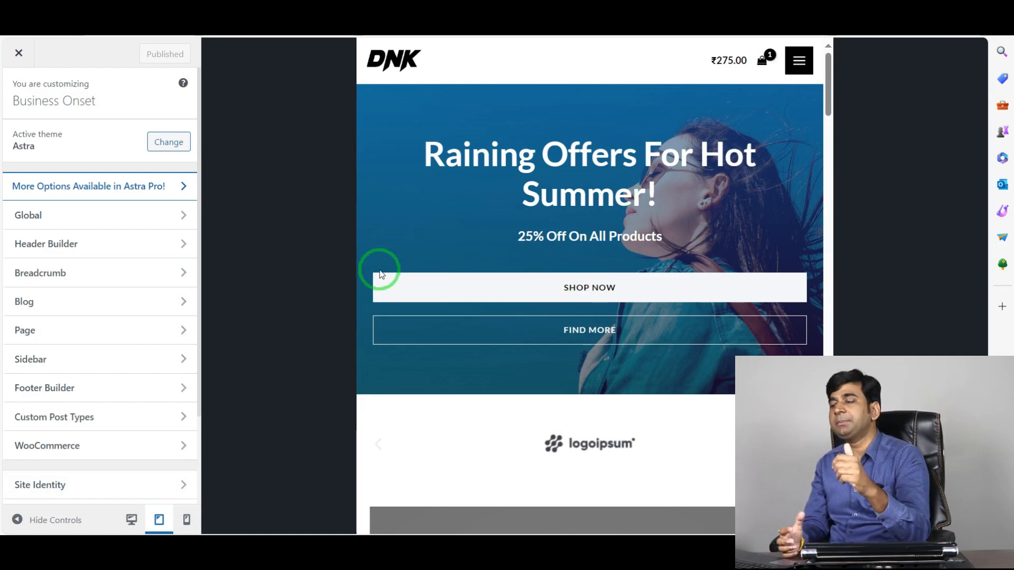
- Compare the home page's upper sections in the desktop preview with the mobile preview, down to Featured Products
left_click(132, 520)
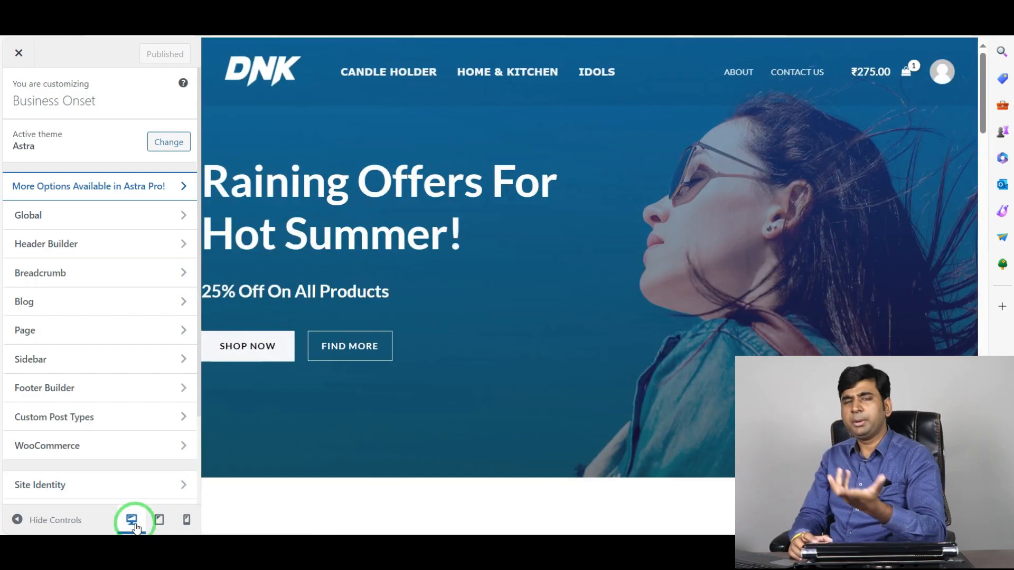
scroll(771, 295, "down", 5)
scroll(772, 291, "down", 2)
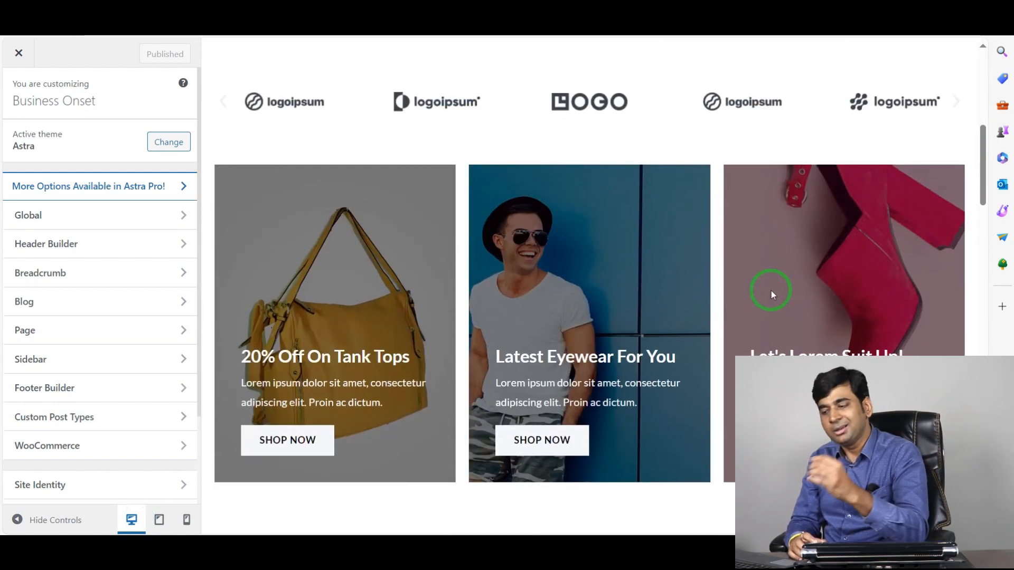
scroll(600, 236, "up", 5)
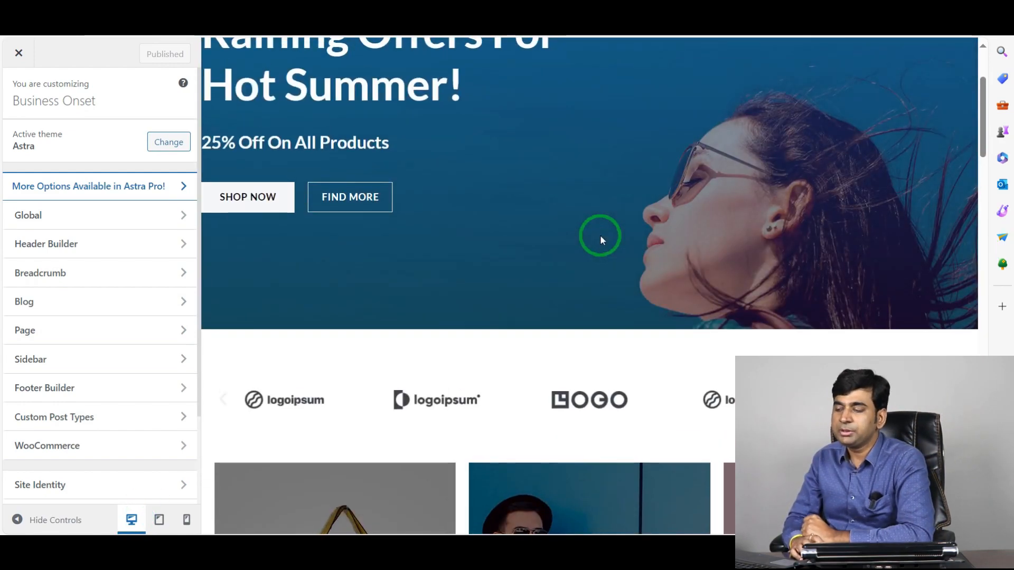
scroll(600, 236, "up", 3)
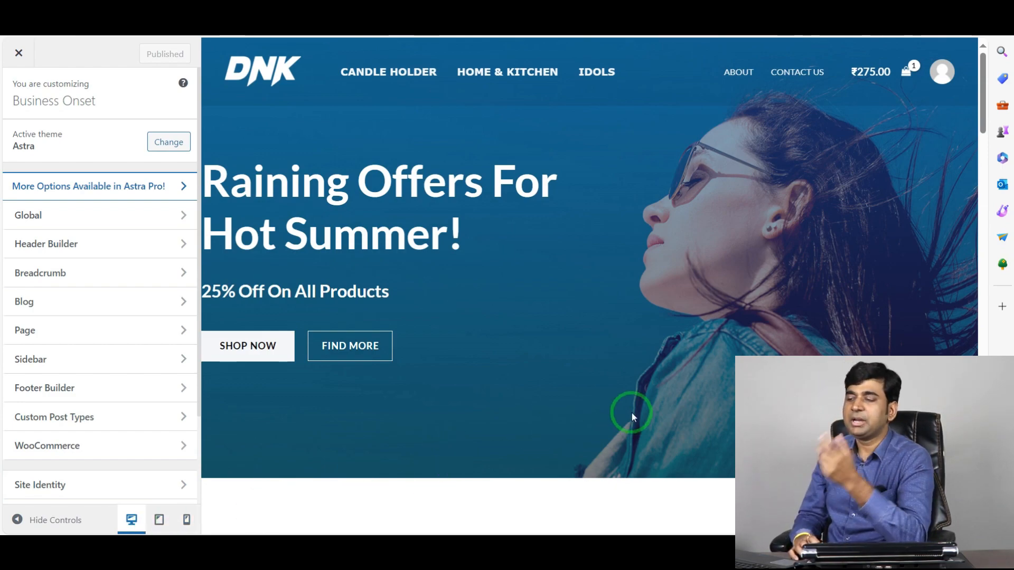
left_click(186, 520)
scroll(589, 225, "down", 10)
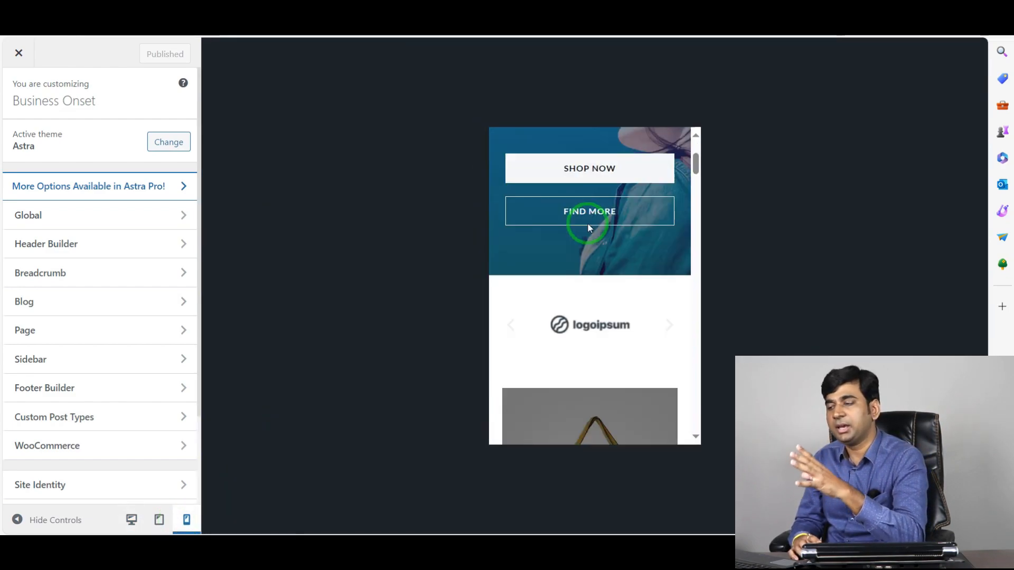
scroll(589, 227, "down", 6)
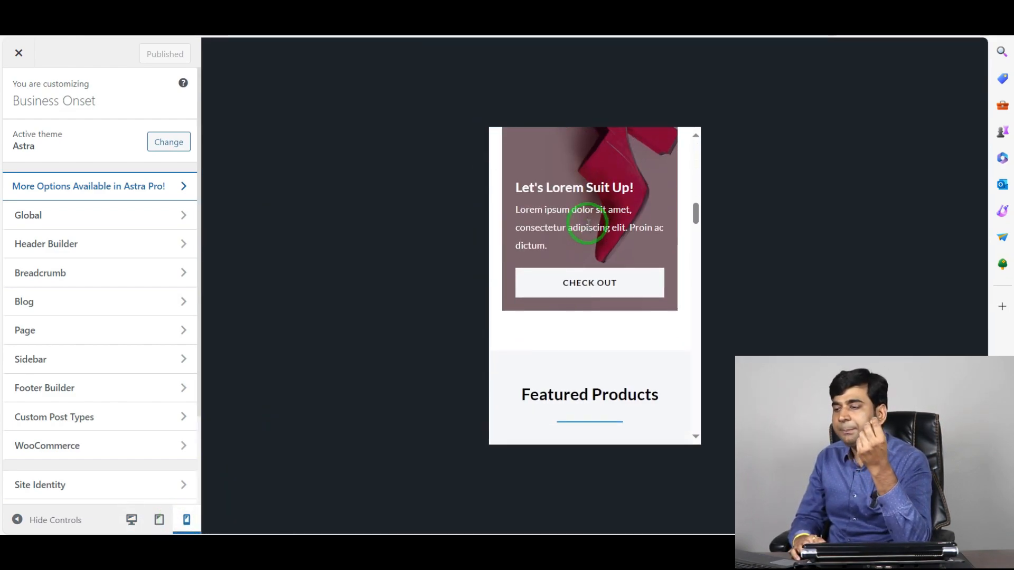
- Close the Customizer, find the Home front page in the list of all pages and open it for editing with Elementor
left_click(18, 55)
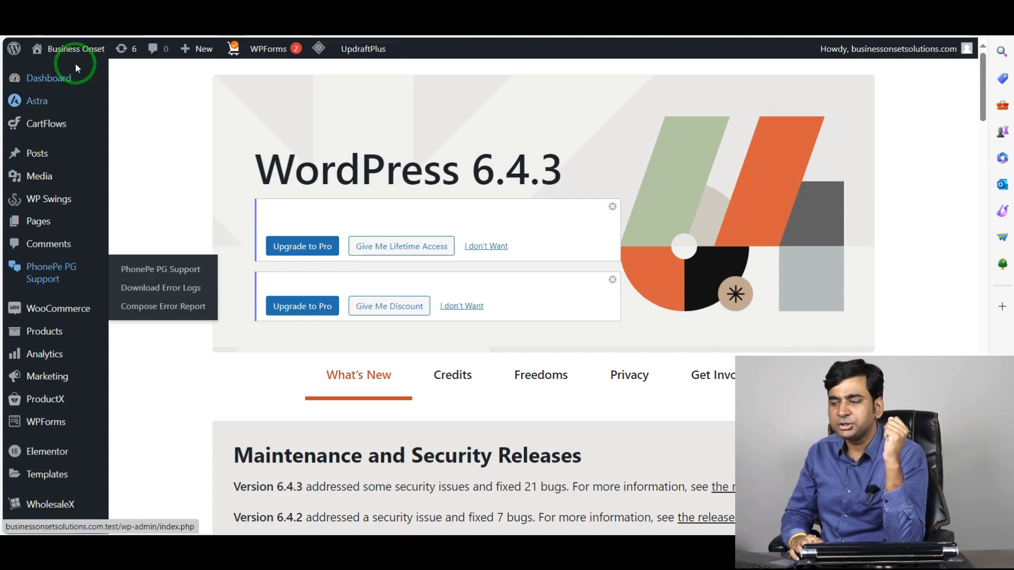
mouse_move(6, 171)
scroll(21, 206, "down", 5)
scroll(38, 226, "up", 5)
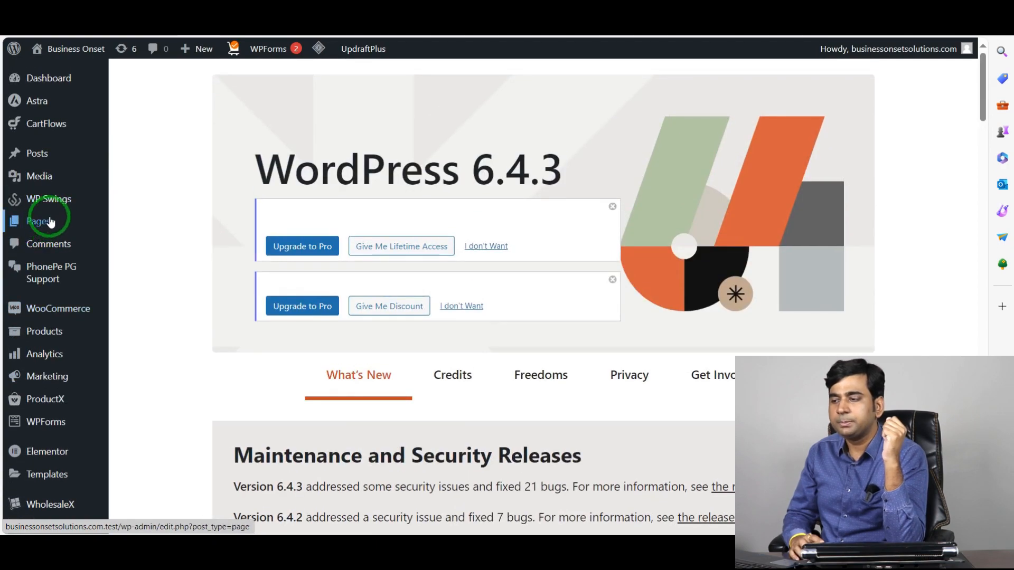
mouse_move(33, 224)
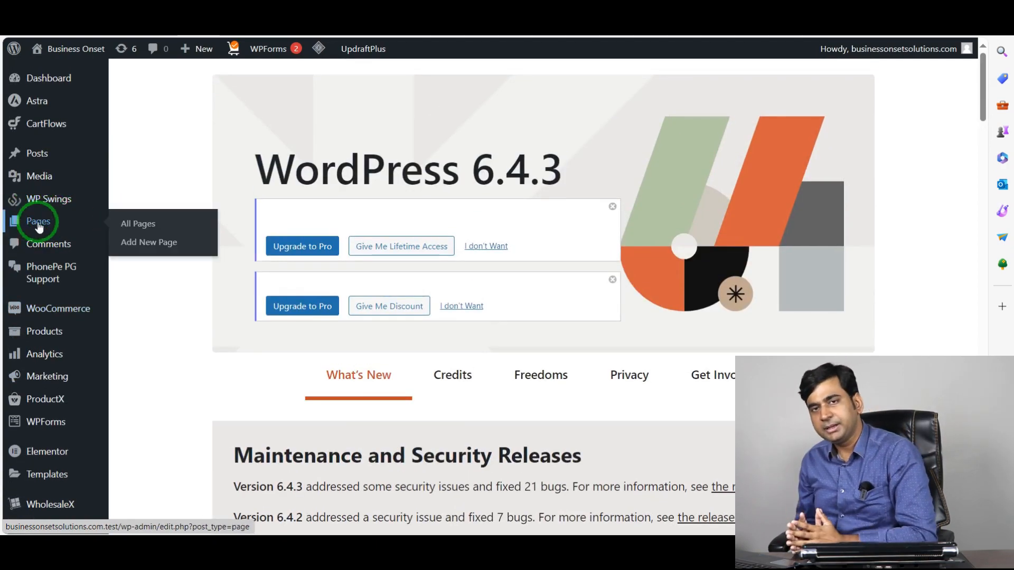
left_click(153, 232)
scroll(154, 233, "down", 10)
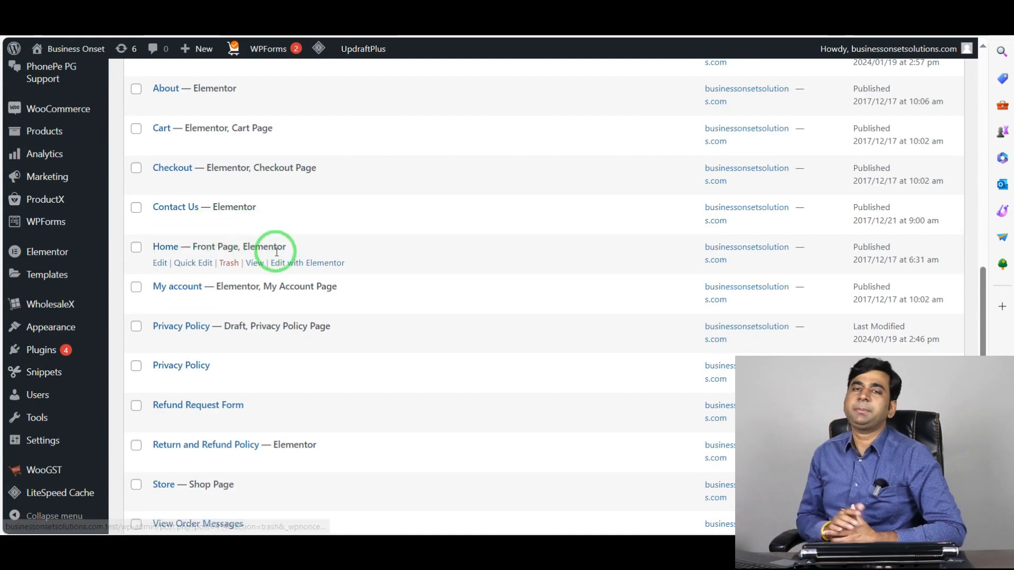
left_click(316, 265)
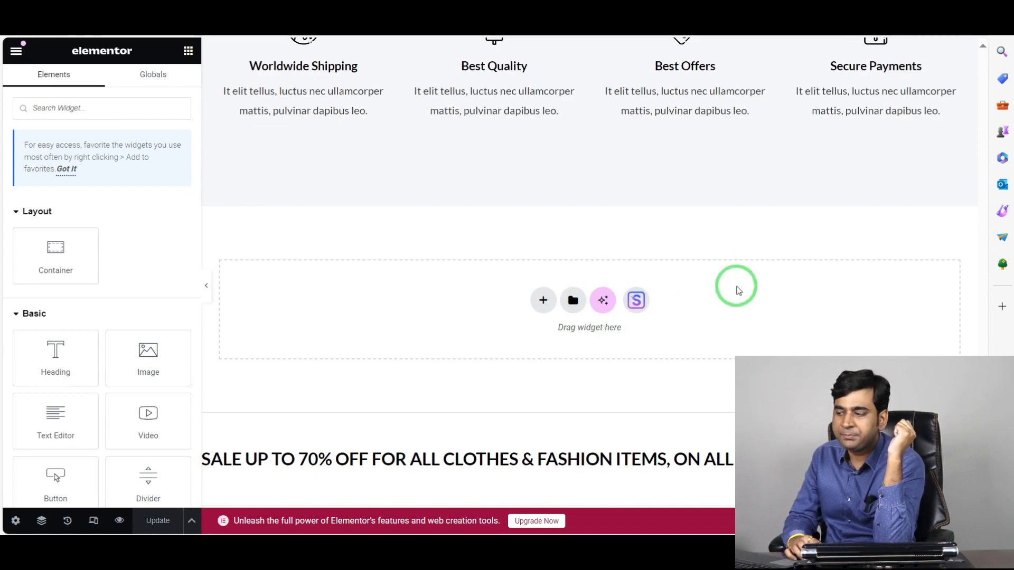
- Look at the available container structures, and browse the ready-made page templates and blocks in the template library
left_click(544, 304)
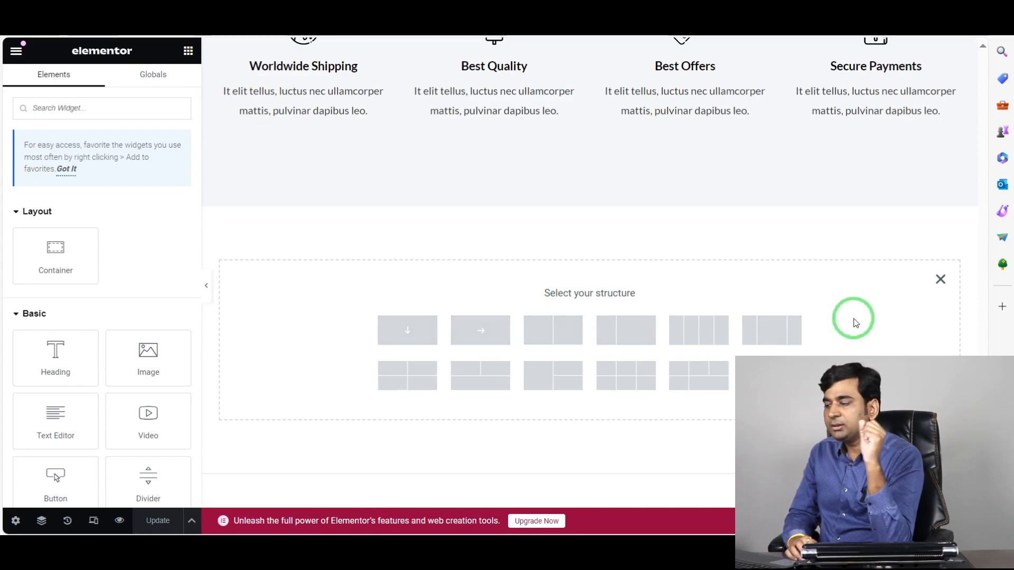
left_click(941, 279)
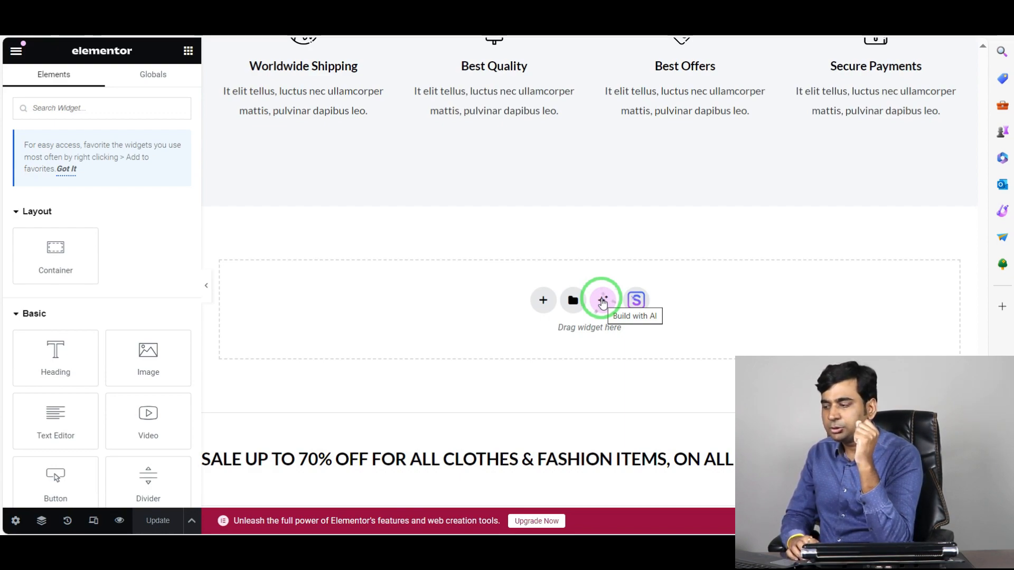
left_click(637, 301)
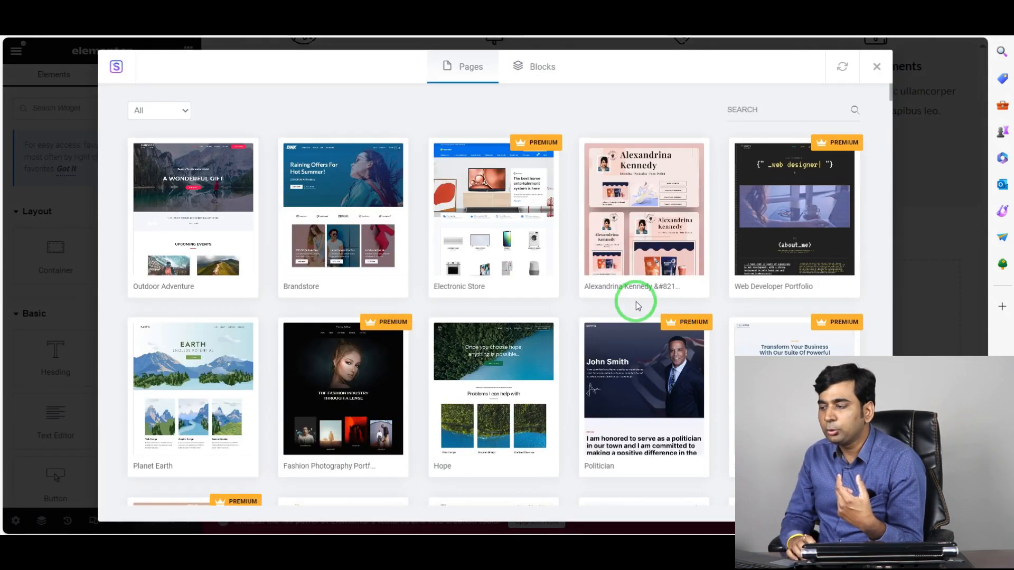
scroll(475, 301, "down", 12)
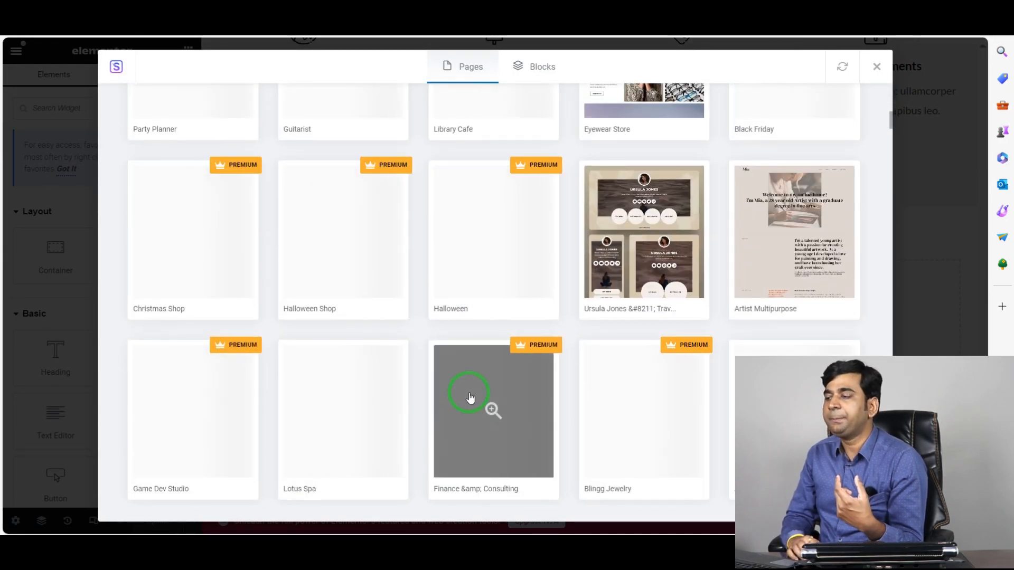
scroll(470, 397, "up", 12)
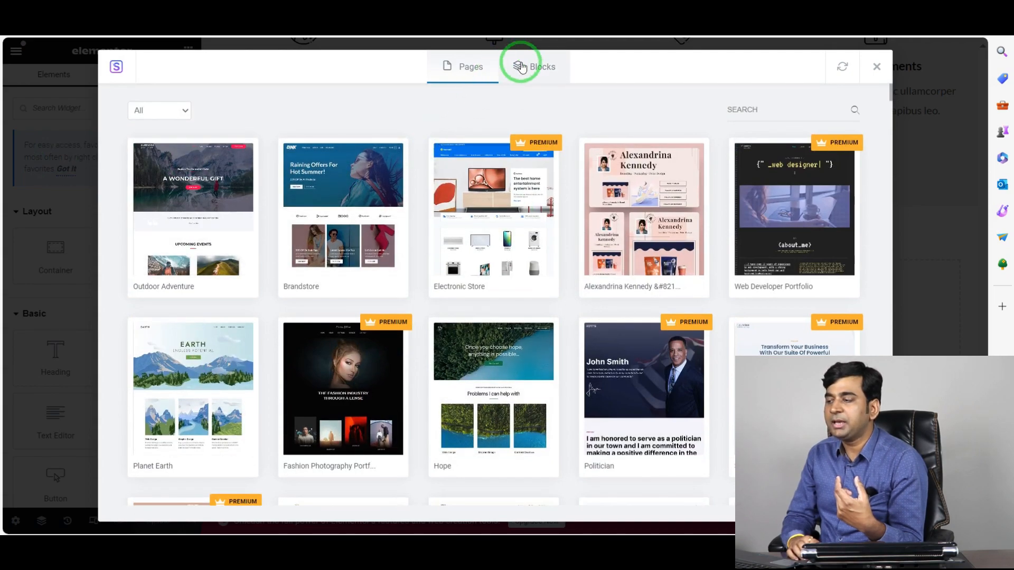
left_click(563, 66)
scroll(463, 347, "down", 5)
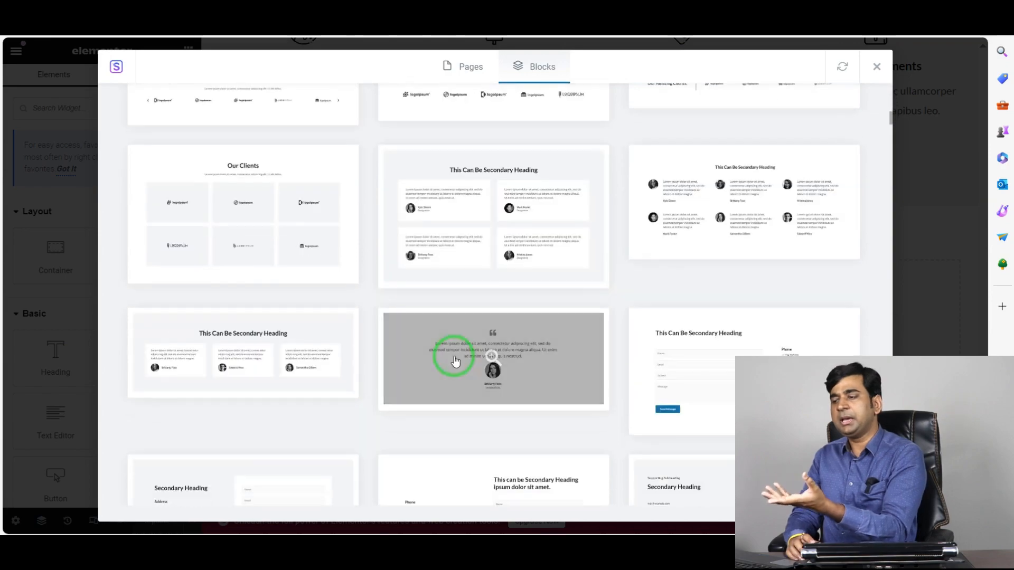
scroll(456, 362, "up", 5)
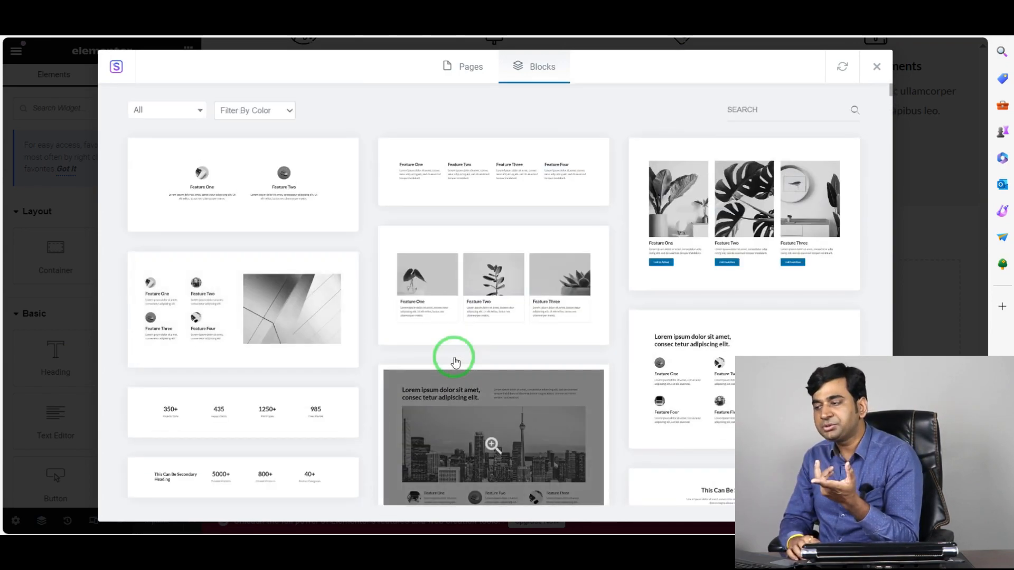
scroll(455, 362, "down", 15)
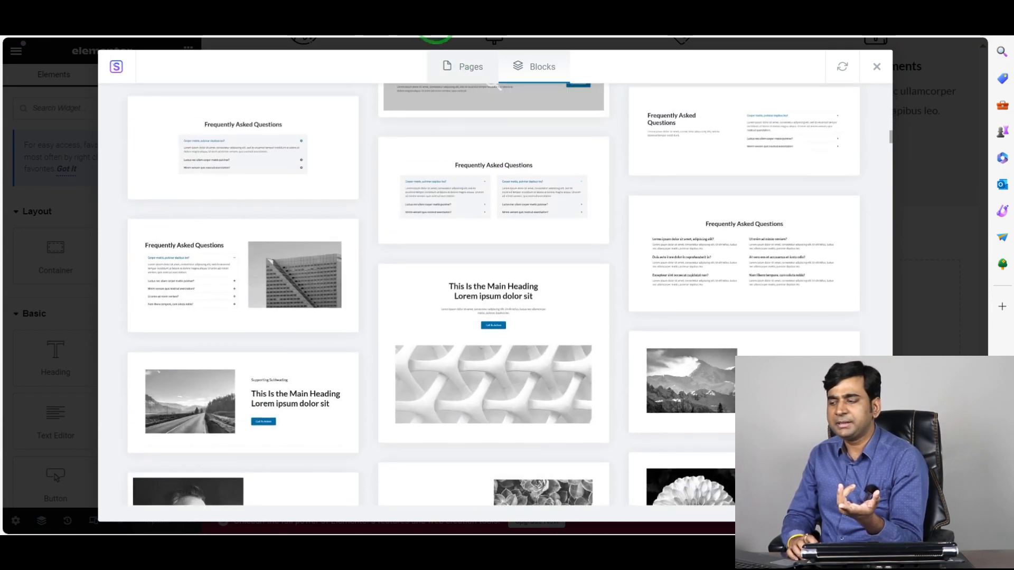
- Look through the ready-made page templates once more and close the template library
left_click(466, 67)
scroll(405, 264, "down", 3)
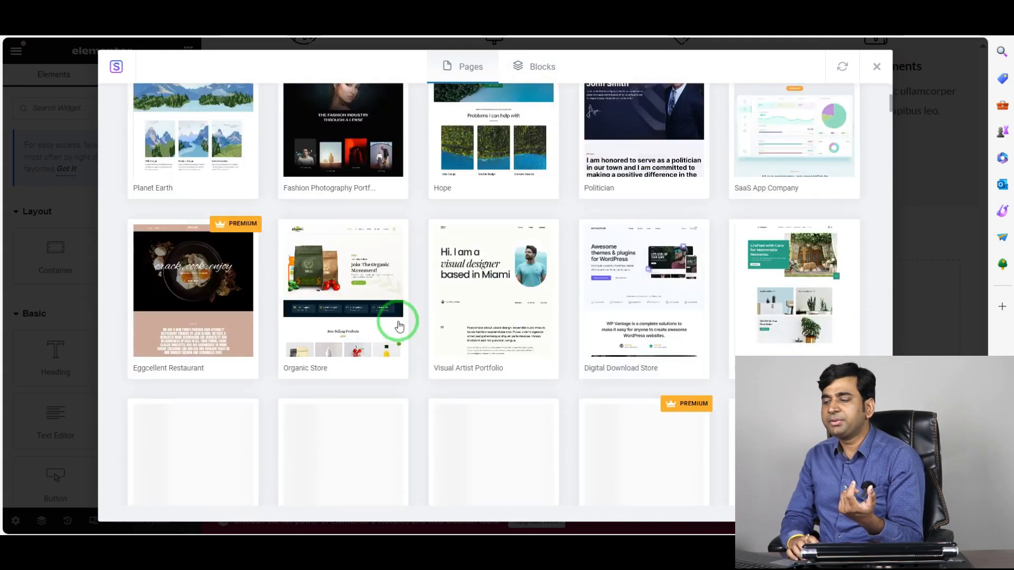
scroll(400, 325, "down", 5)
scroll(401, 324, "up", 10)
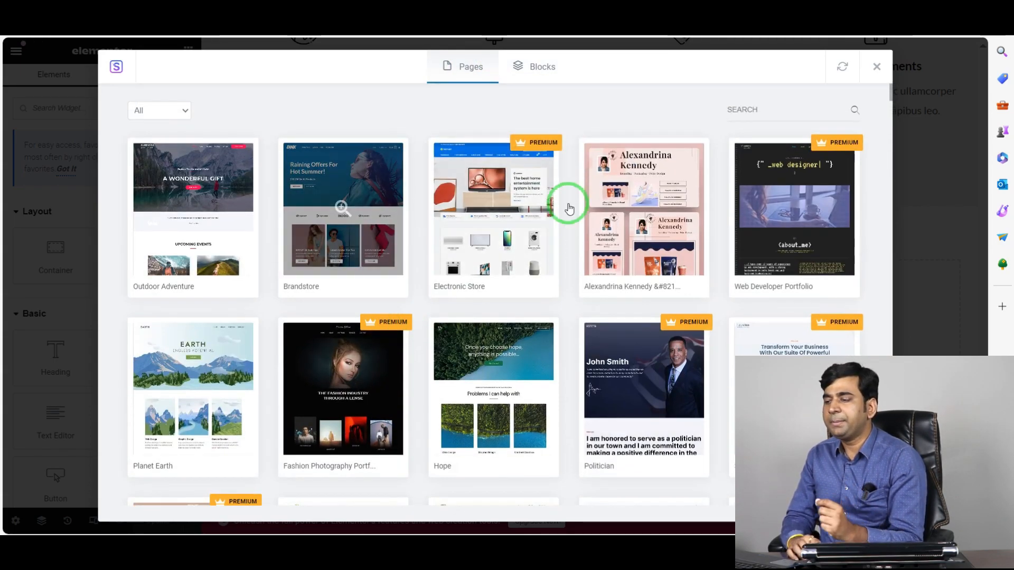
scroll(581, 237, "down", 8)
scroll(99, 205, "up", 8)
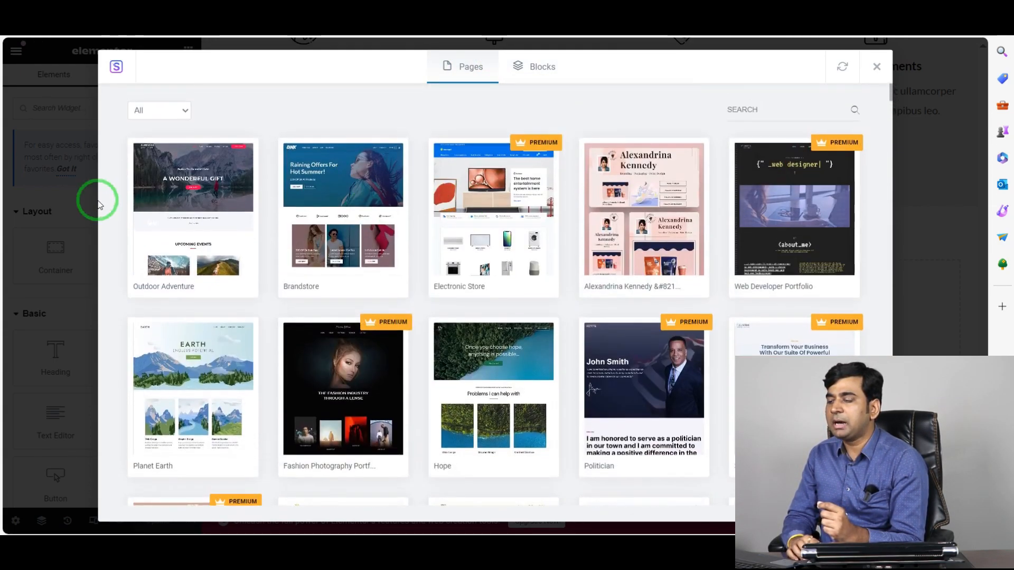
left_click(877, 67)
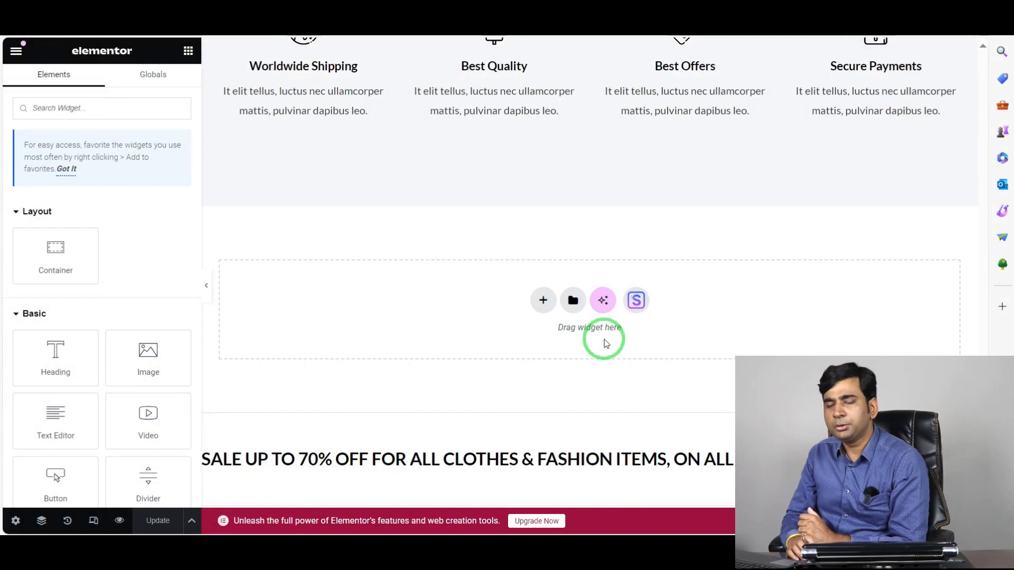
- Insert a single-column container with downward direction between the hero banner and the logo carousel
scroll(598, 340, "up", 2)
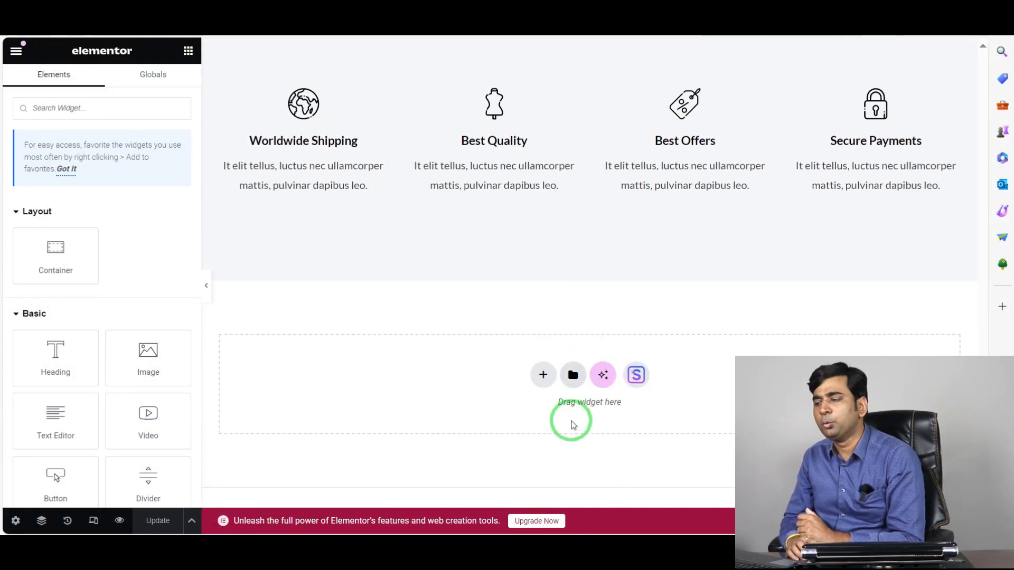
scroll(571, 421, "down", 10)
scroll(573, 420, "up", 10)
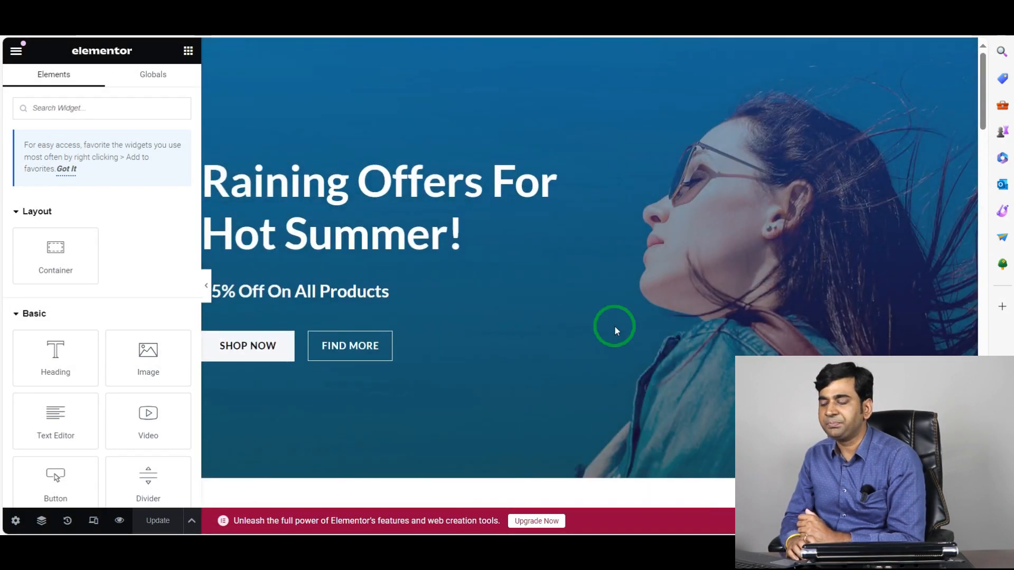
scroll(593, 218, "down", 4)
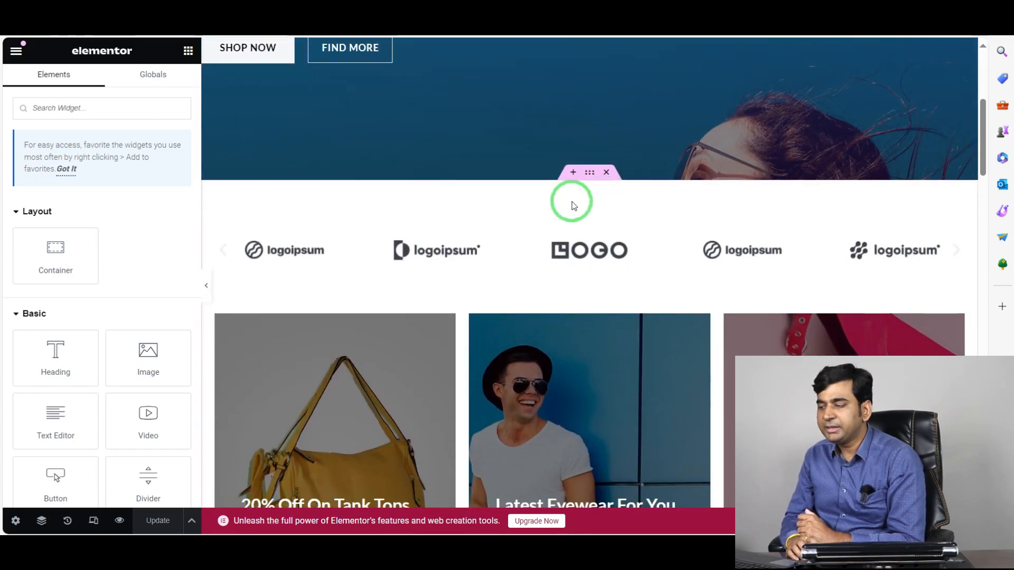
scroll(554, 158, "up", 5)
scroll(600, 238, "down", 4)
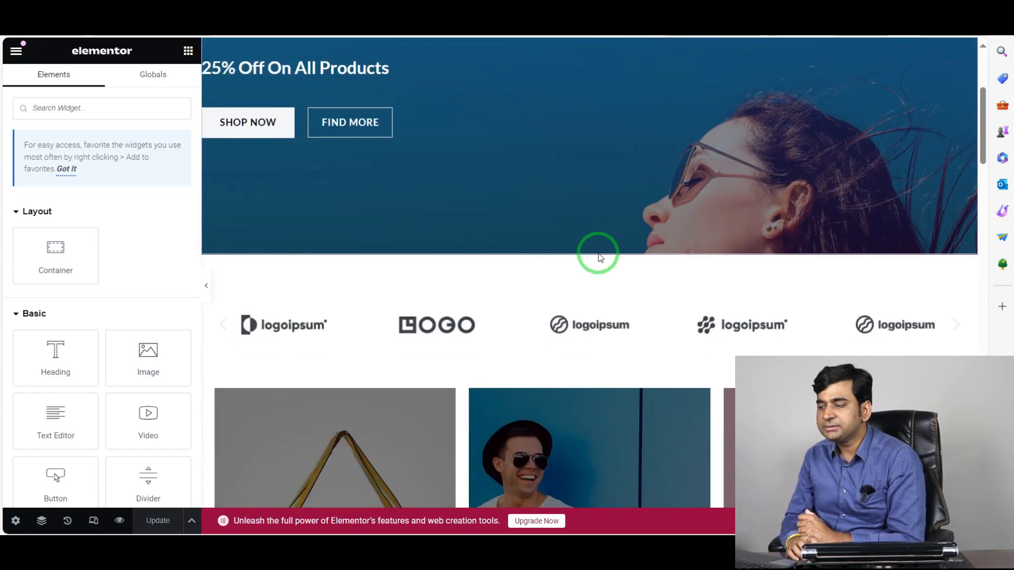
mouse_move(585, 256)
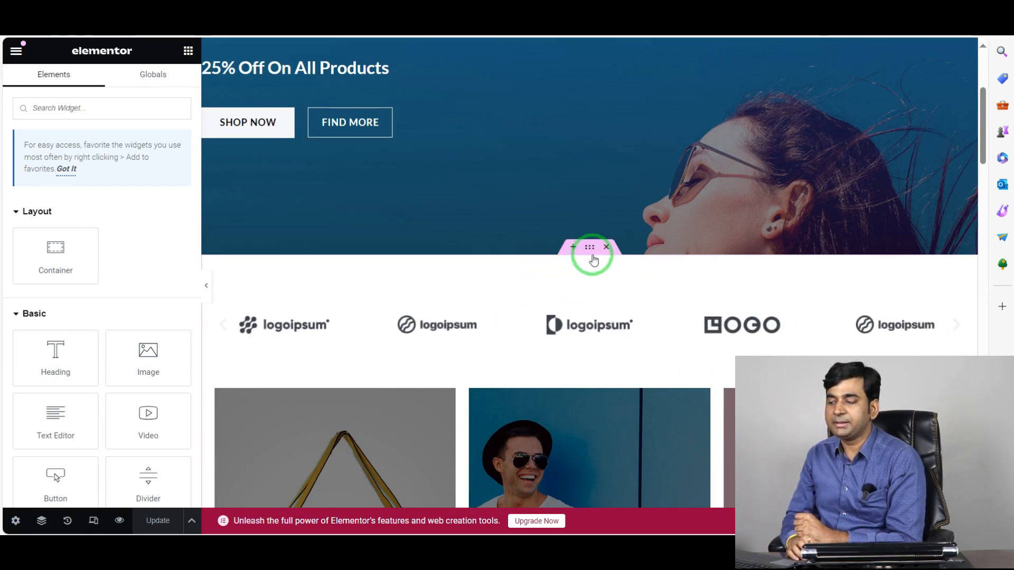
left_click(570, 246)
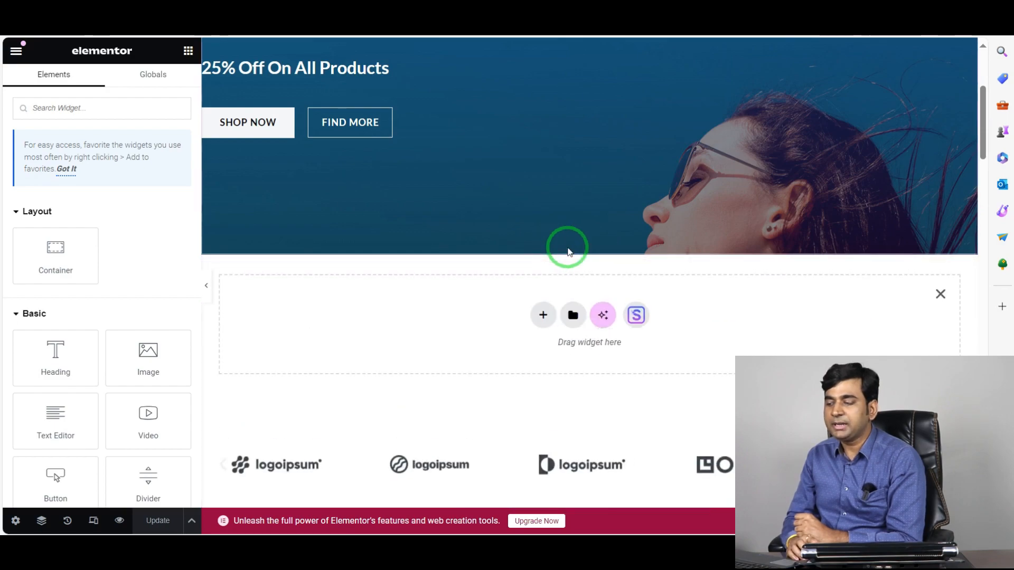
scroll(554, 330, "down", 4)
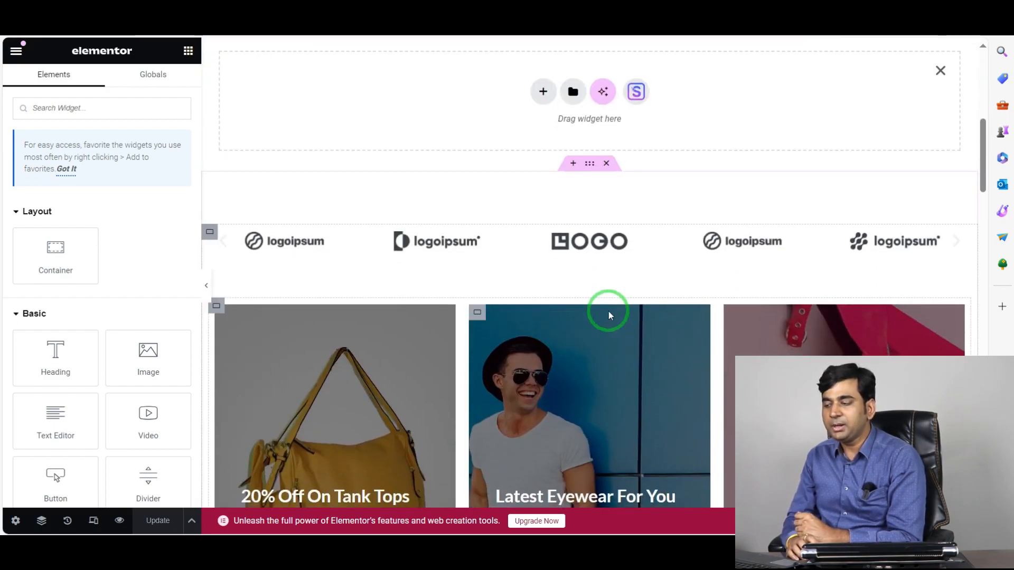
scroll(582, 199, "up", 4)
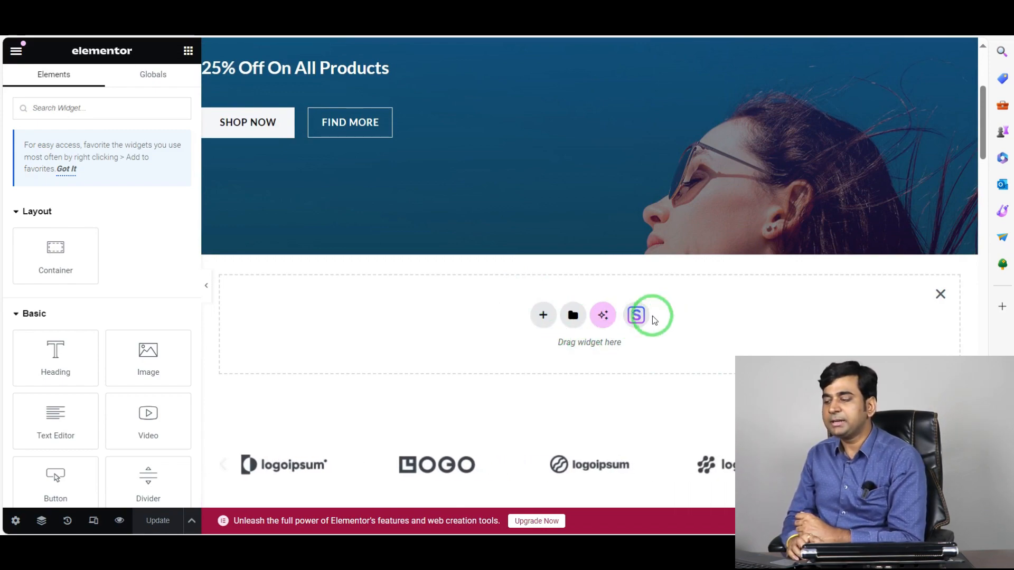
left_click(545, 316)
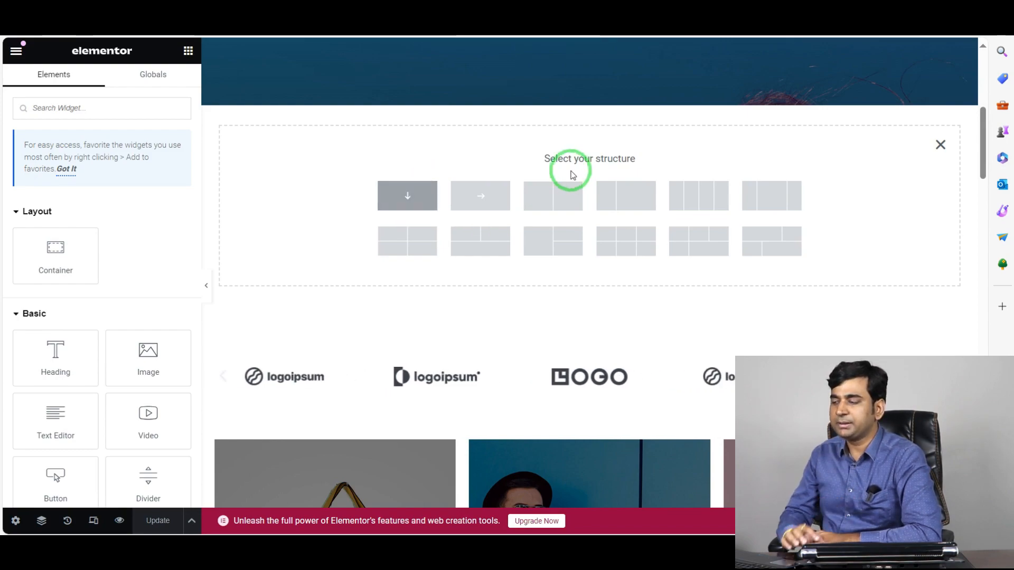
left_click(397, 195)
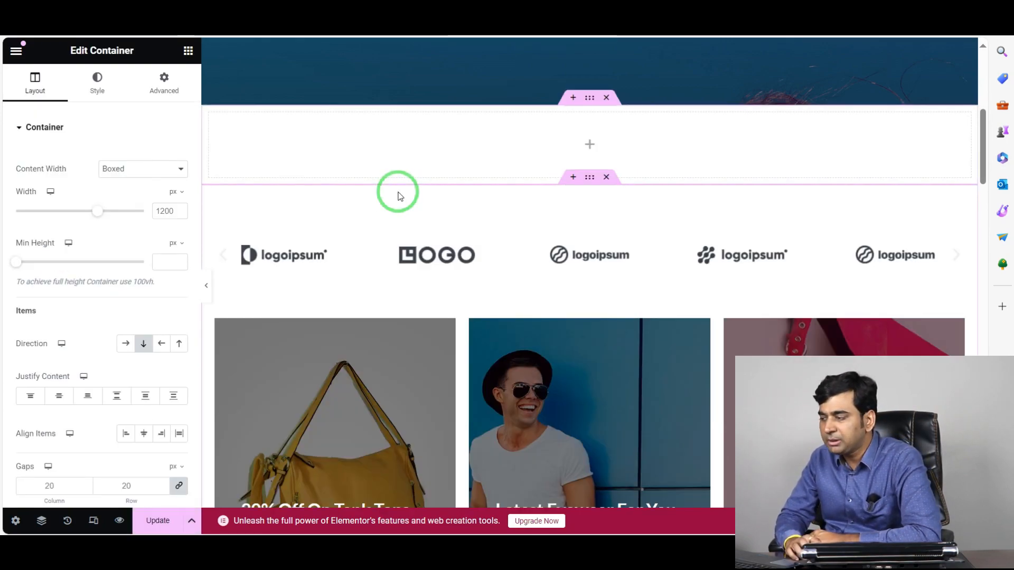
scroll(400, 196, "up", 3)
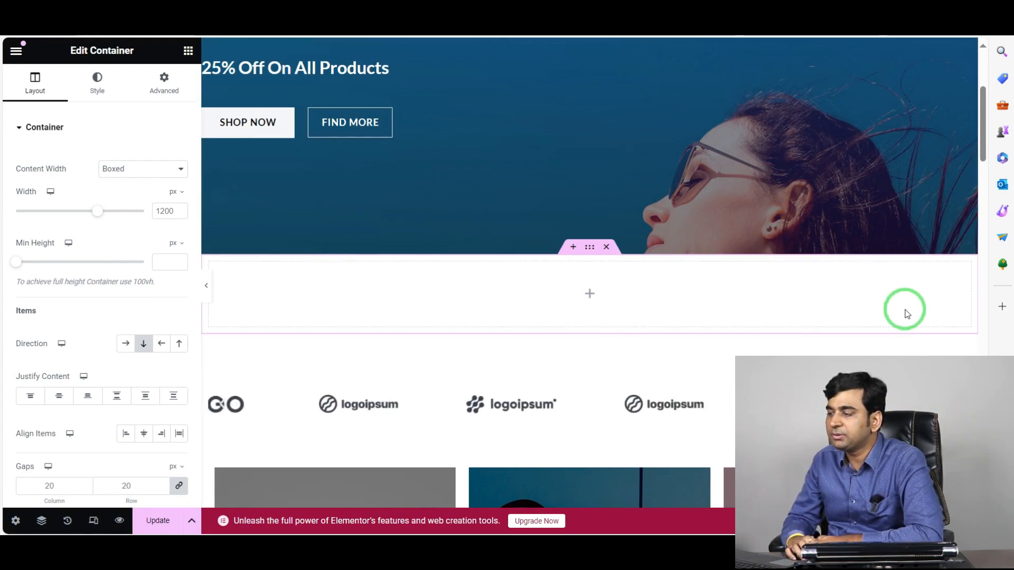
- Search the widgets for "video" and place the Video widget in the new empty container below the hero banner
left_click(595, 298)
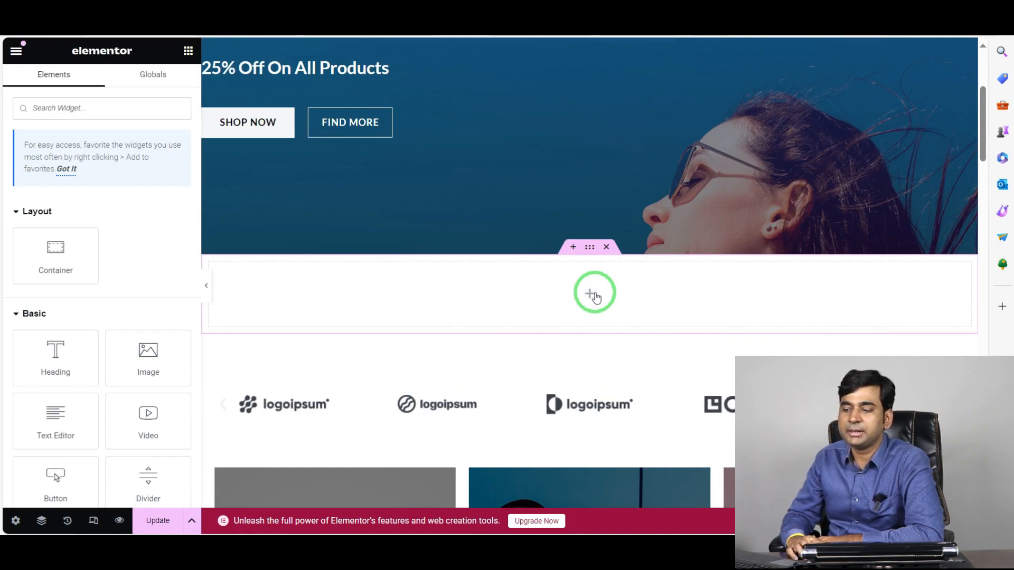
left_click(99, 102)
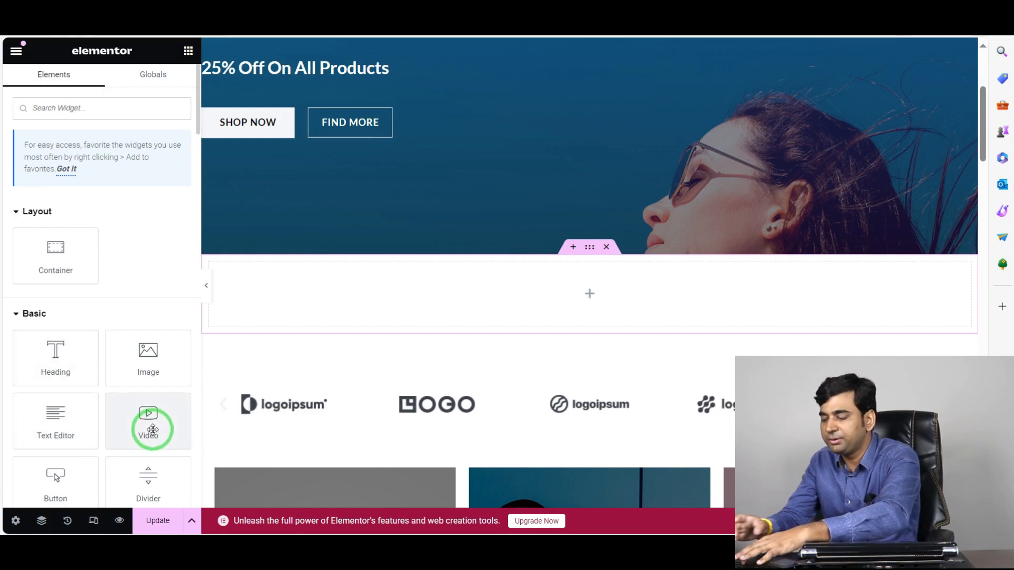
left_click(66, 108)
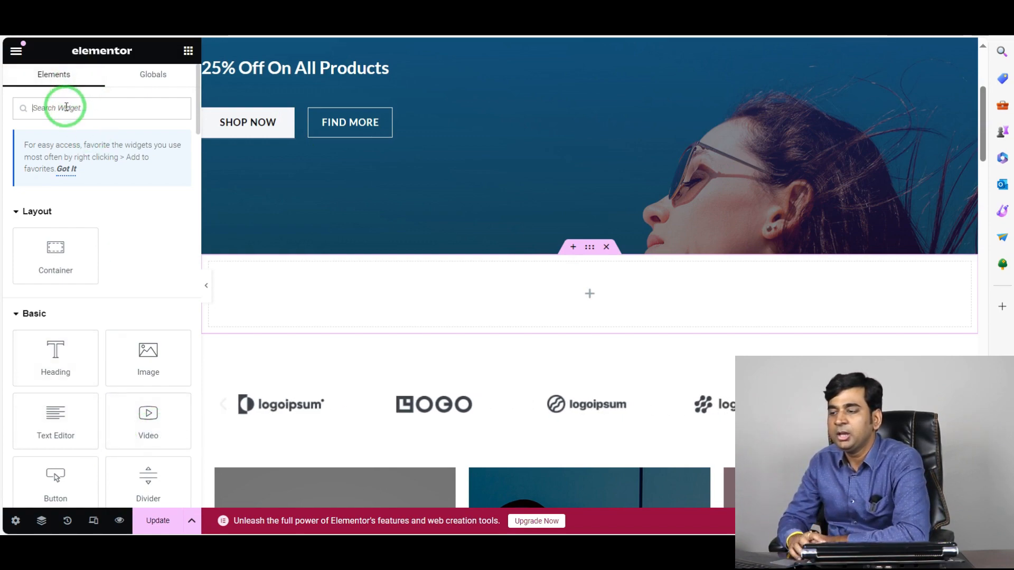
type("video")
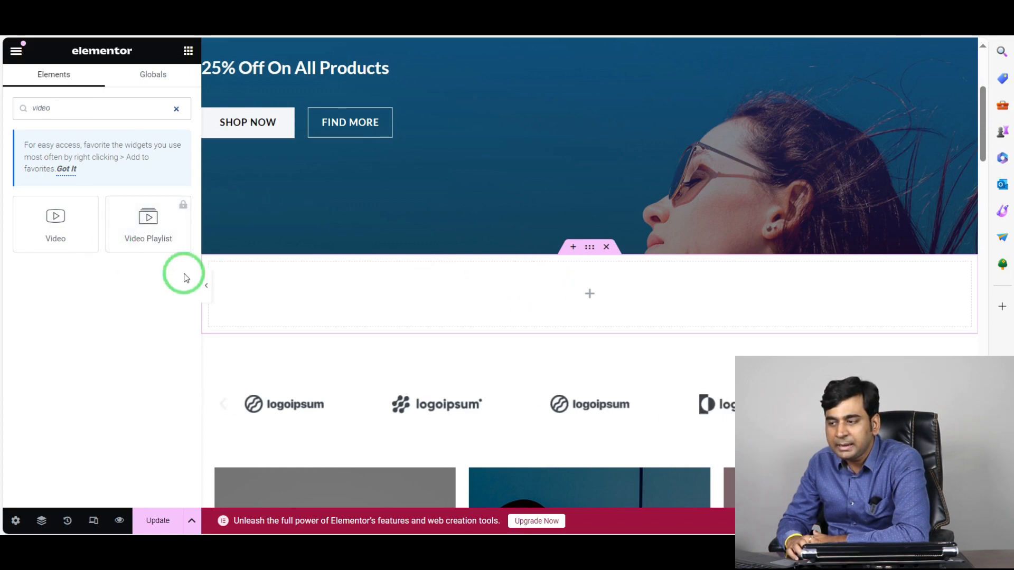
left_click_drag(57, 222, 493, 316)
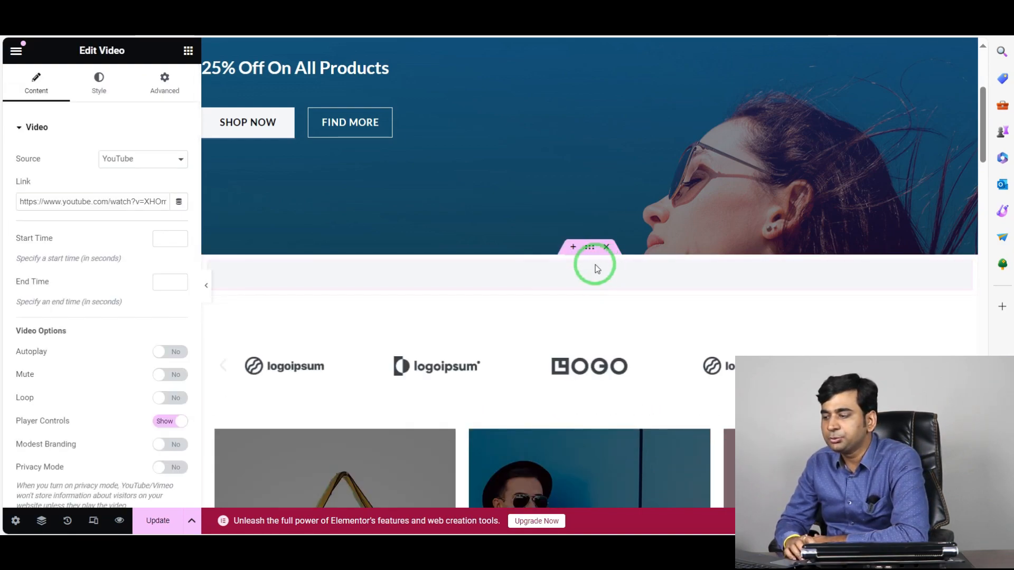
- Look over the placeholder video placed between the hero banner and the logo carousel
scroll(579, 290, "down", 6)
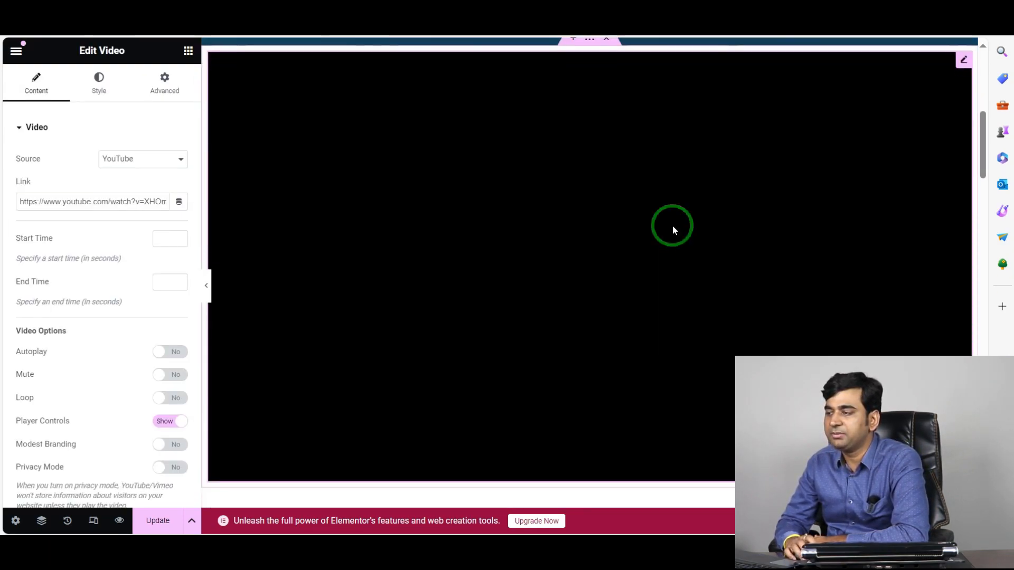
scroll(478, 311, "up", 3)
scroll(478, 308, "down", 4)
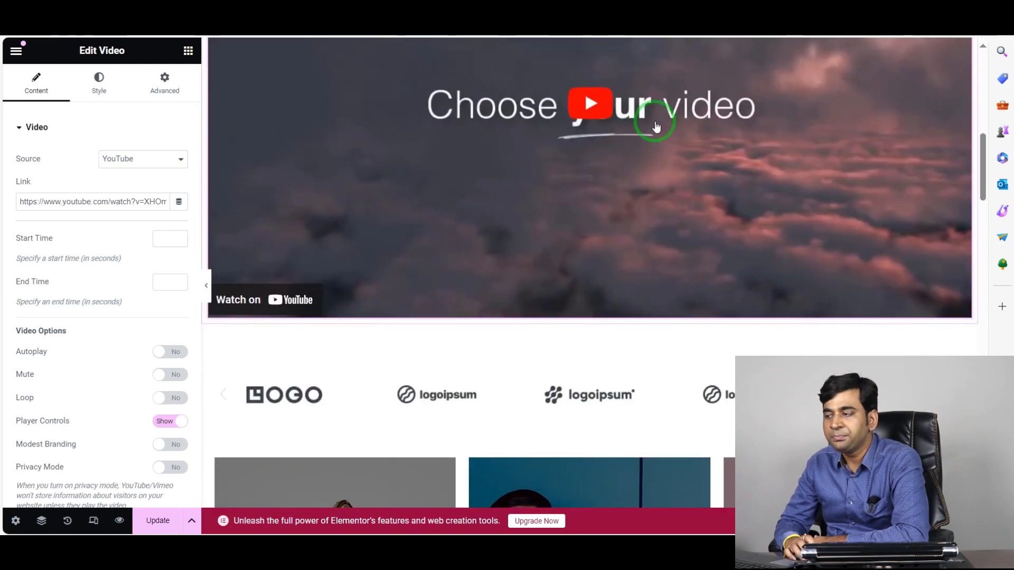
scroll(583, 290, "up", 3)
scroll(586, 285, "down", 3)
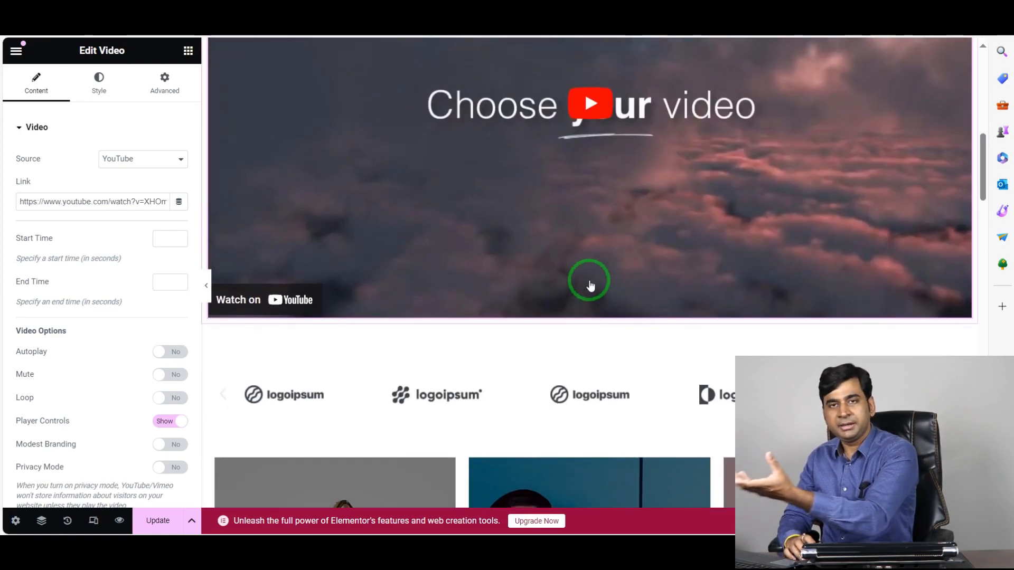
scroll(600, 264, "up", 3)
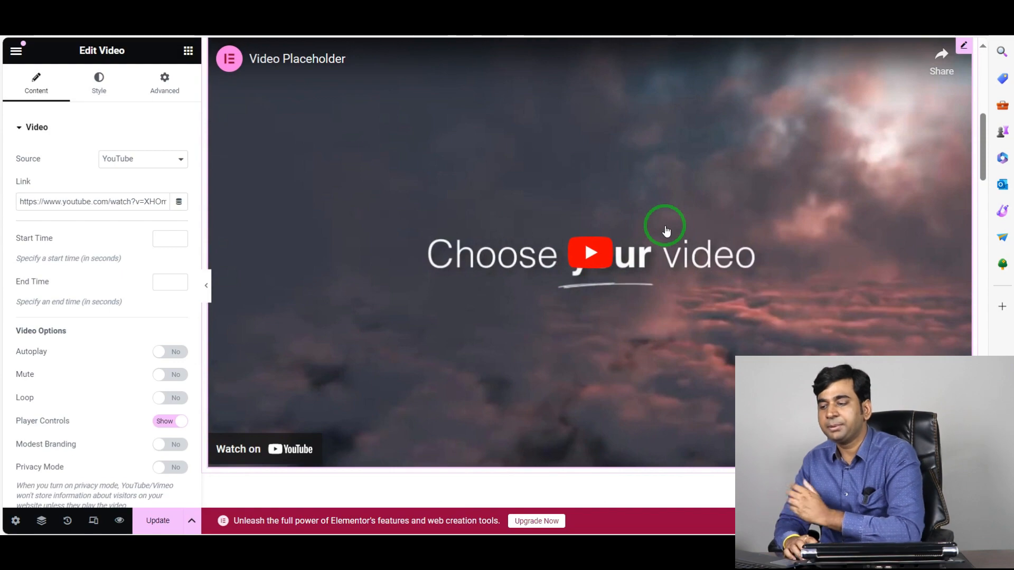
scroll(655, 229, "up", 2)
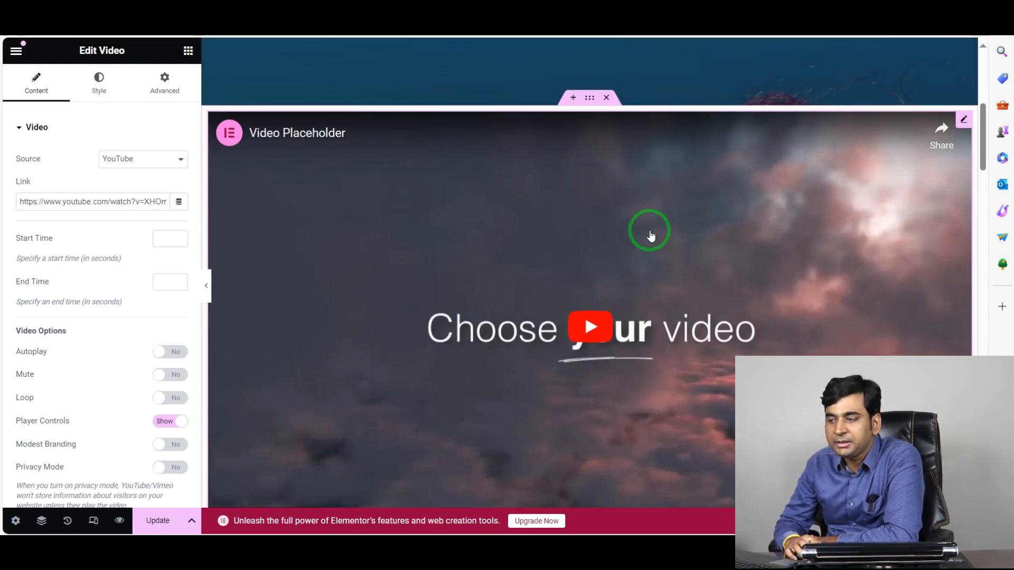
- Try the Self Hosted source for the video, view its media chooser, and return the source to YouTube
left_click(86, 201)
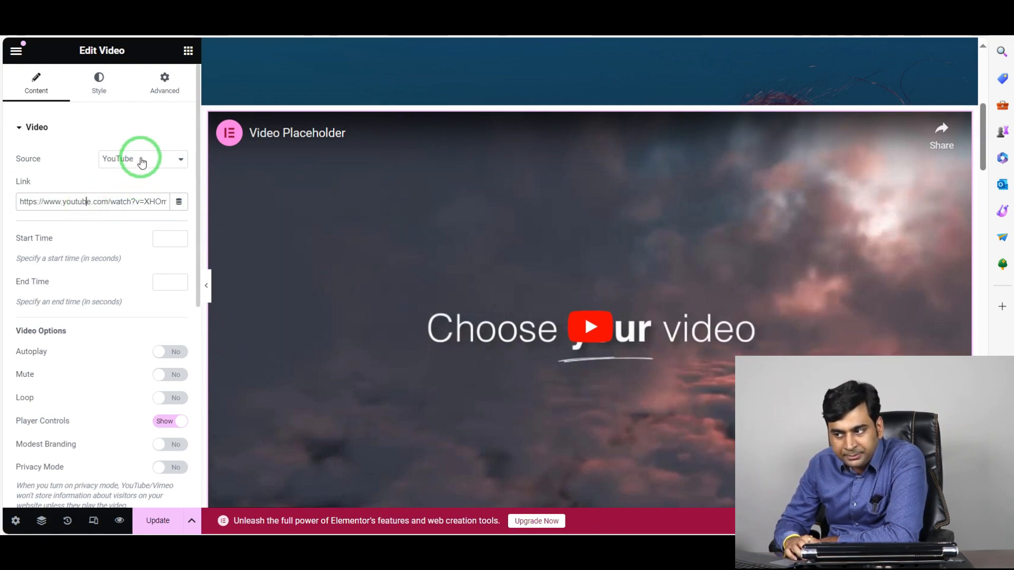
left_click(141, 160)
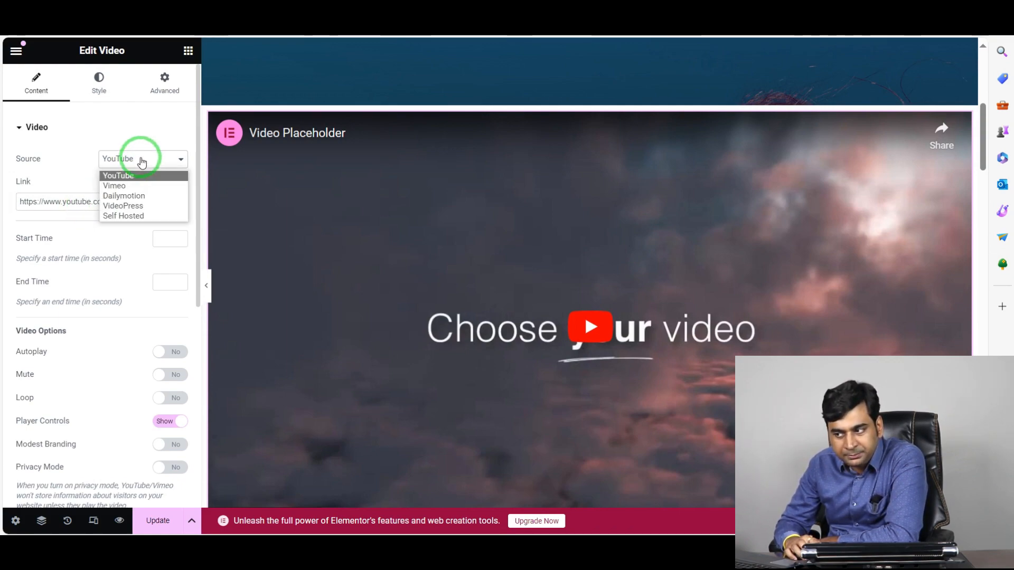
left_click(121, 218)
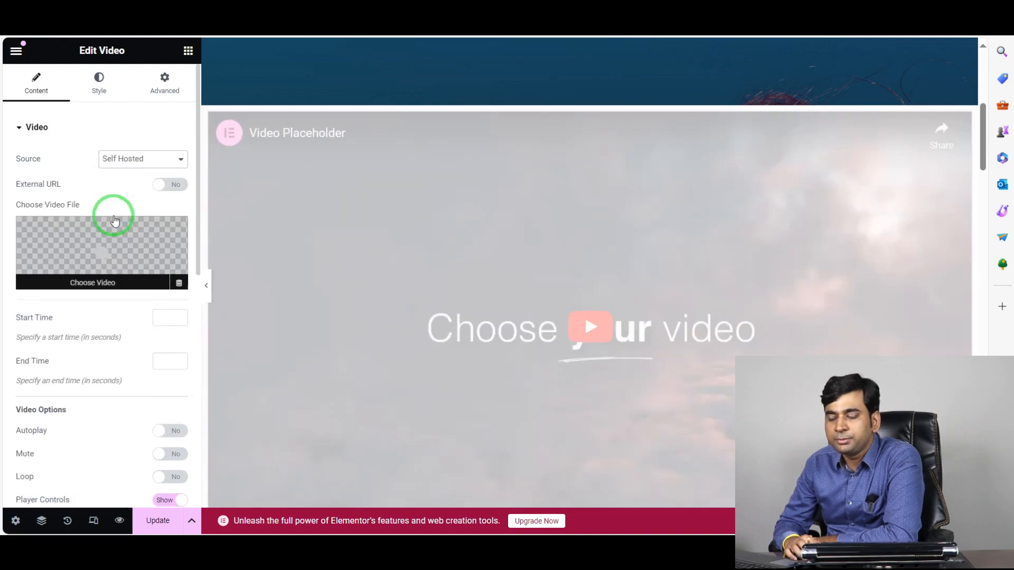
left_click(83, 286)
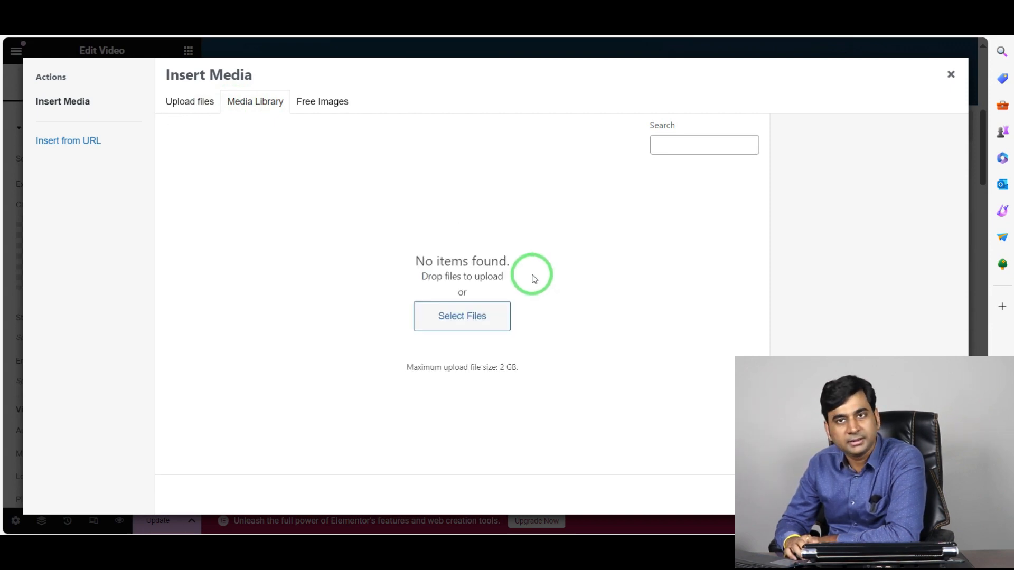
key("Escape")
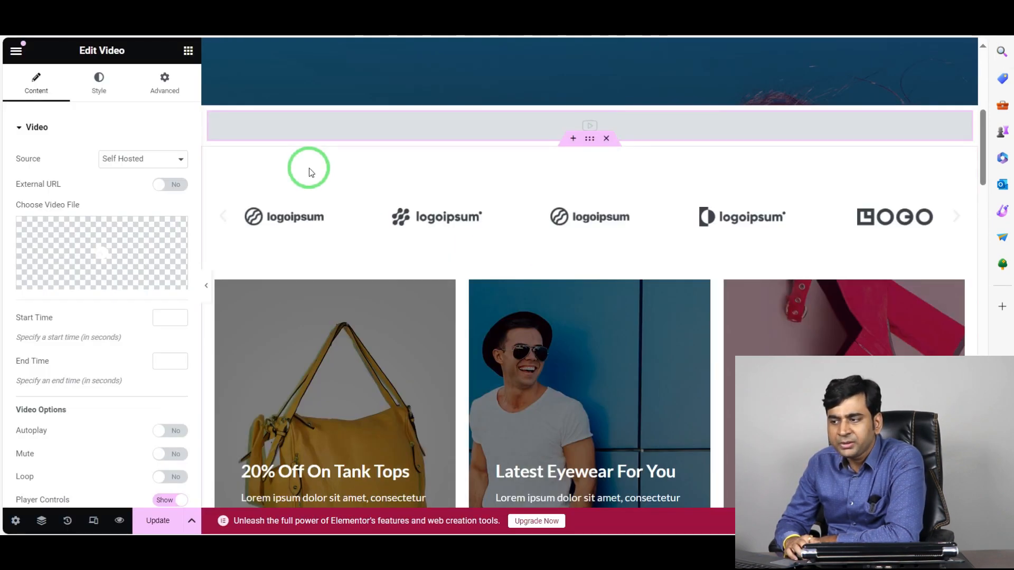
left_click(132, 161)
left_click(125, 173)
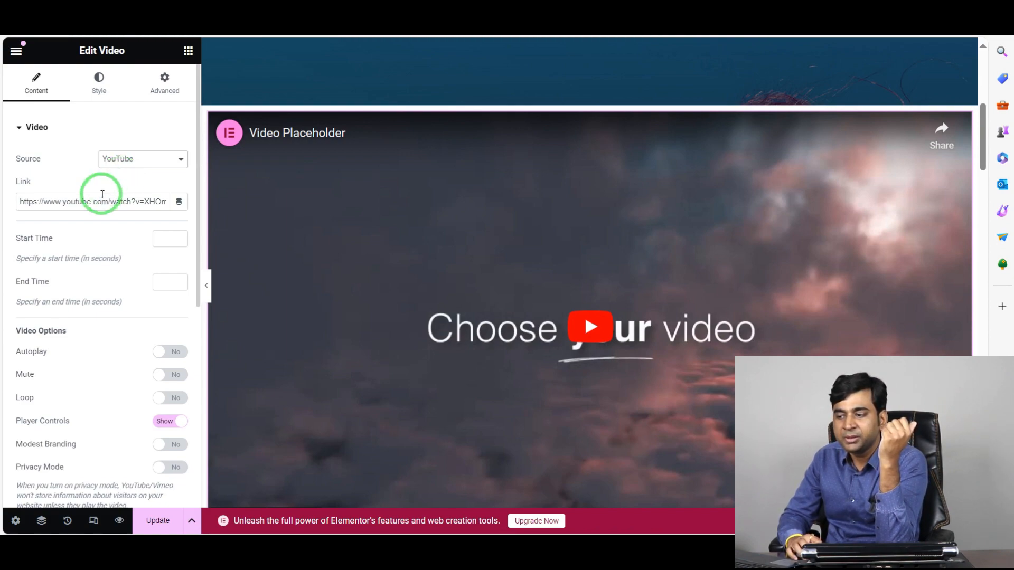
- Enable Autoplay for the YouTube video, check how it plays on the page, and update the page
scroll(80, 198, "down", 3)
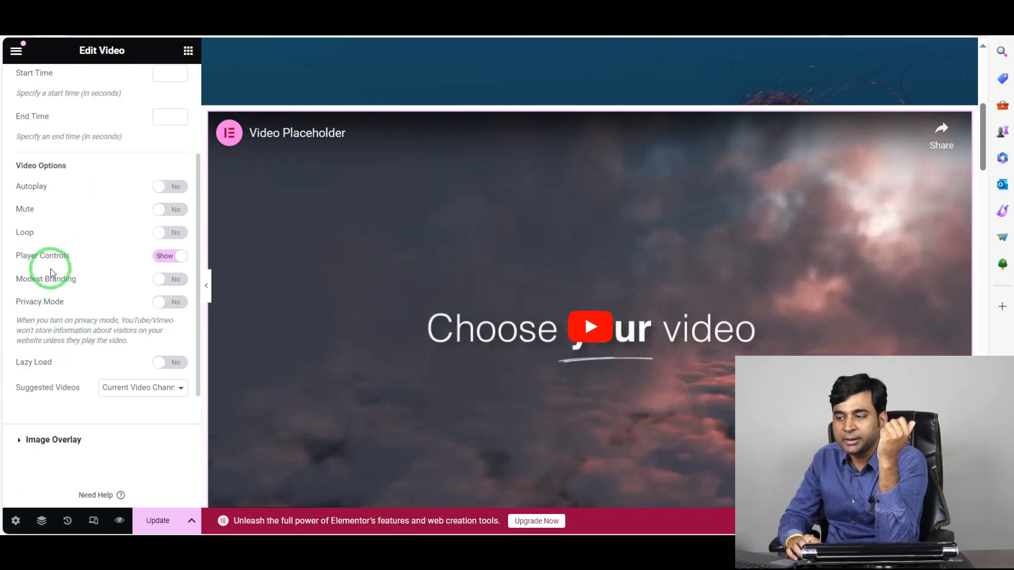
left_click(157, 187)
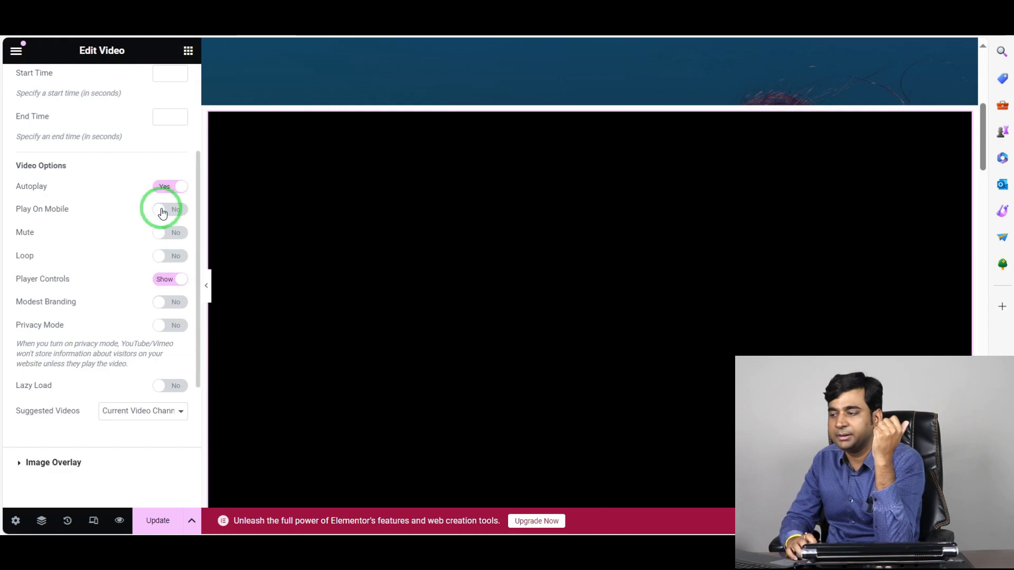
scroll(294, 389, "down", 8)
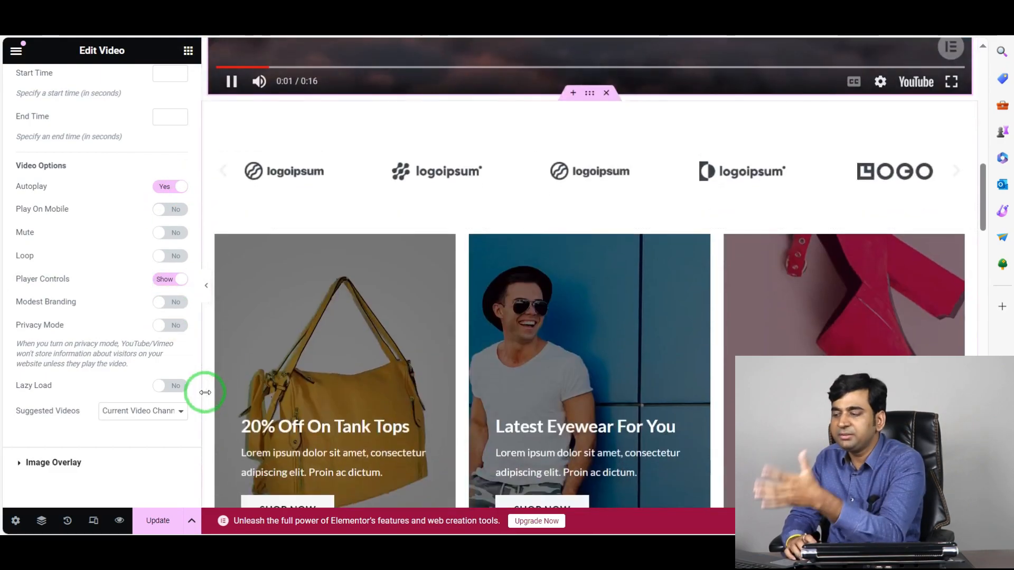
scroll(207, 380, "up", 12)
scroll(790, 192, "up", 4)
scroll(574, 333, "down", 8)
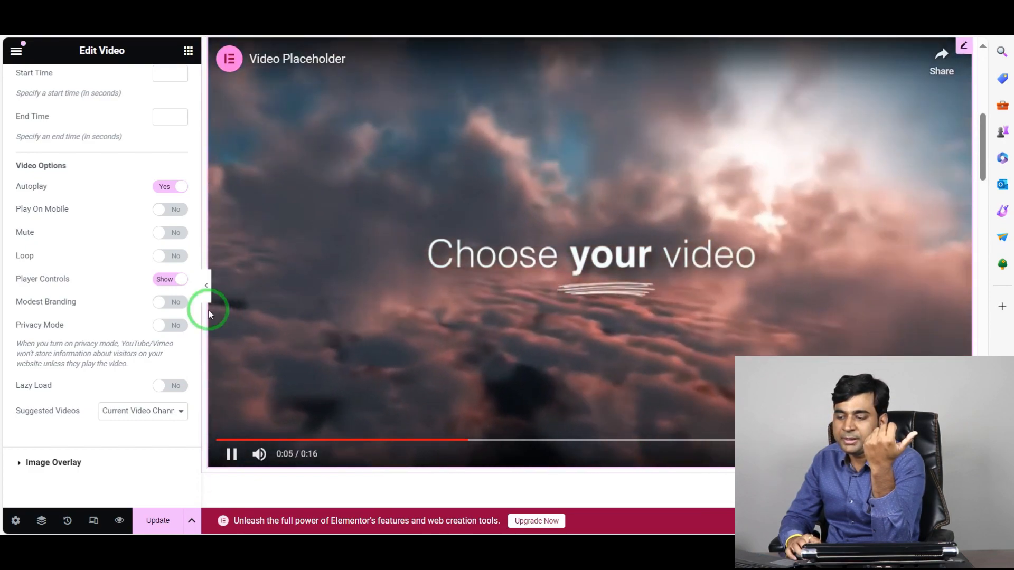
scroll(204, 301, "up", 5)
scroll(204, 301, "down", 5)
scroll(159, 423, "down", 2)
left_click(154, 521)
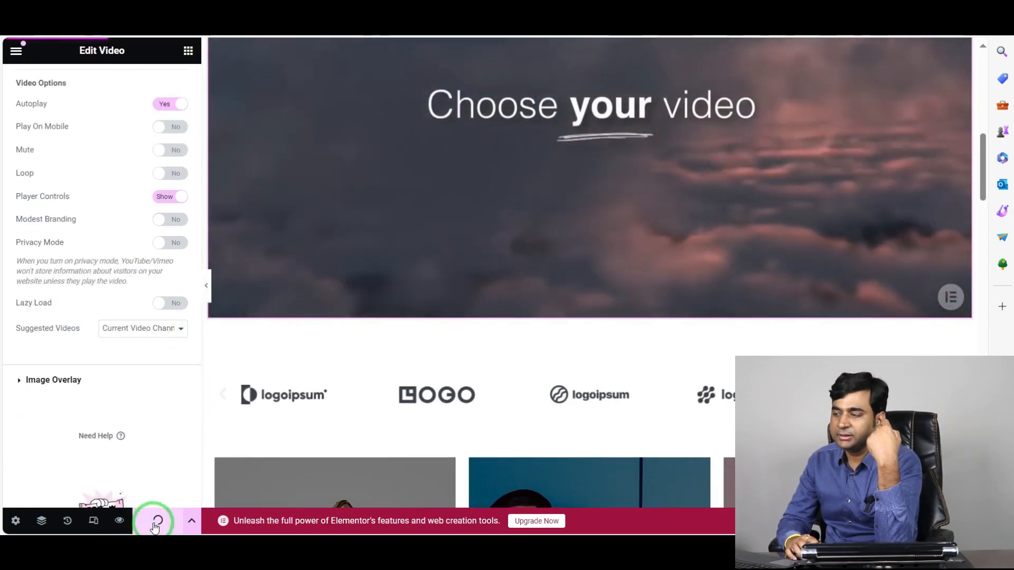
- Check the updated home page on the live site and play the video below the hero banner
scroll(572, 284, "up", 3)
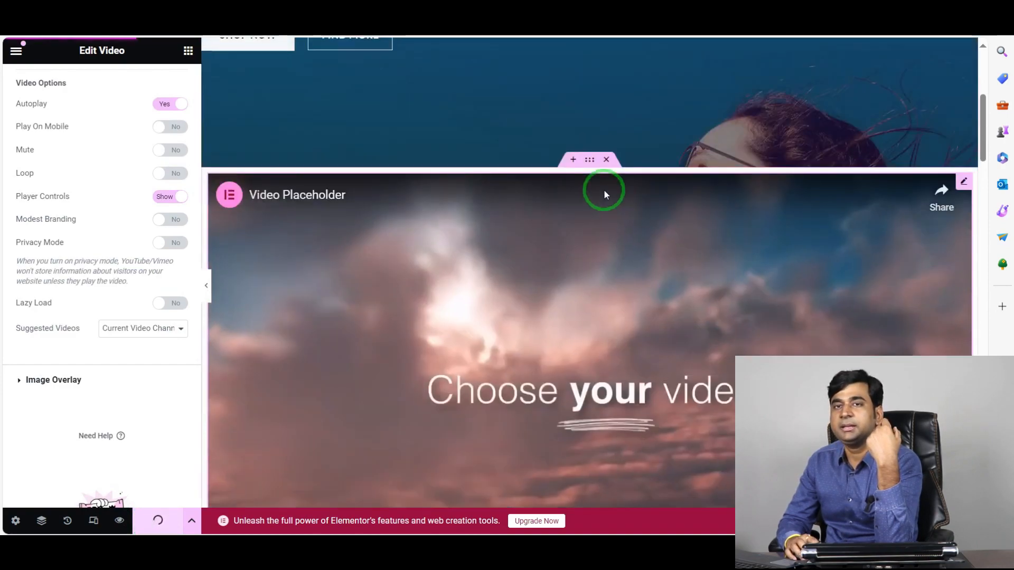
scroll(608, 296, "down", 4)
scroll(603, 303, "up", 9)
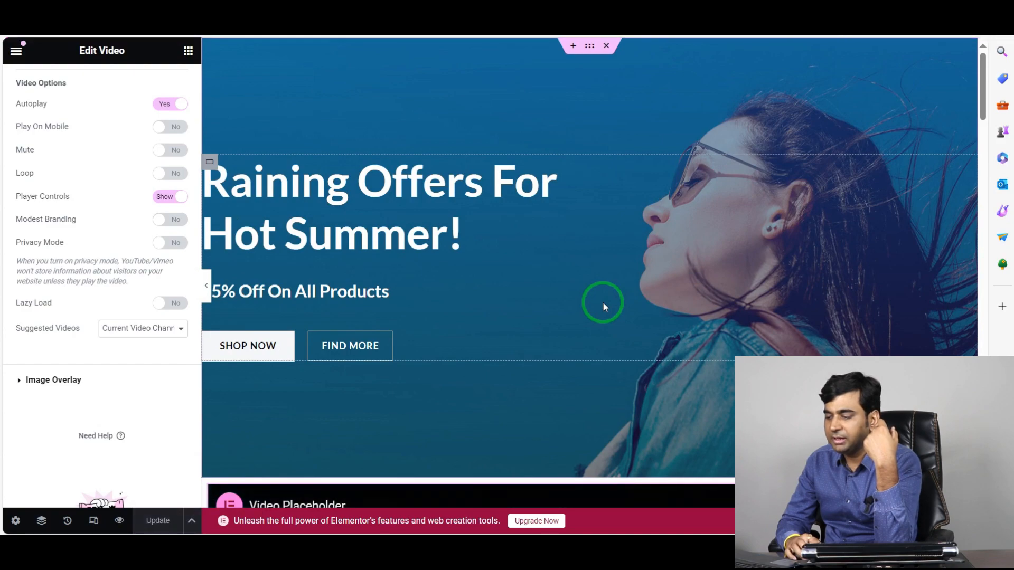
scroll(343, 416, "down", 3)
scroll(343, 416, "down", 1)
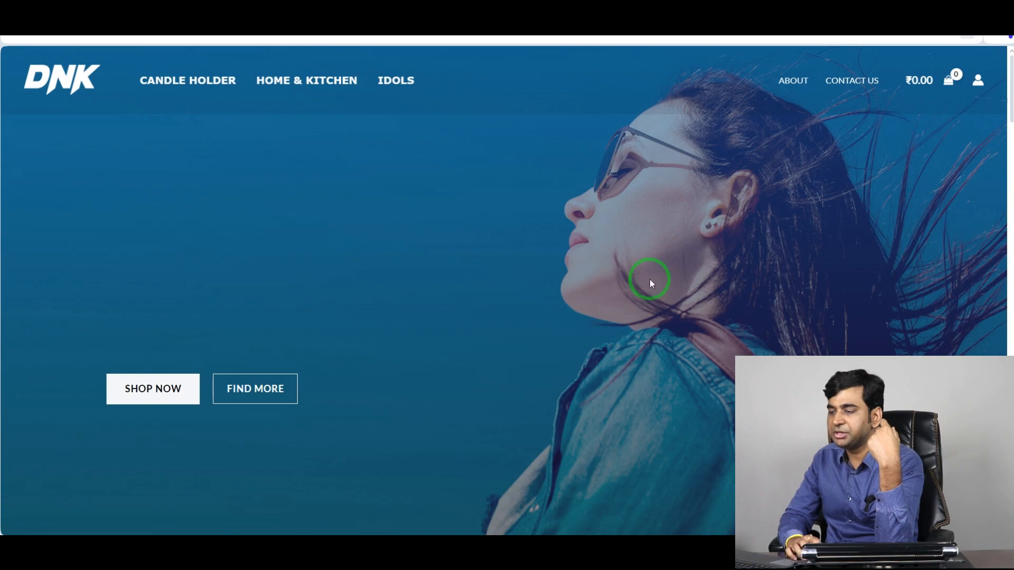
scroll(396, 238, "down", 10)
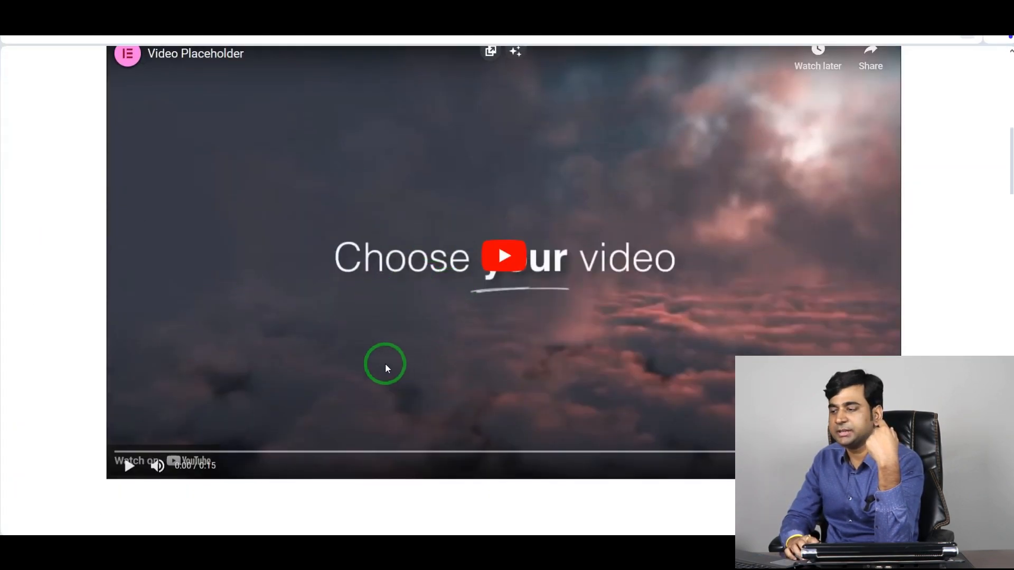
left_click(472, 256)
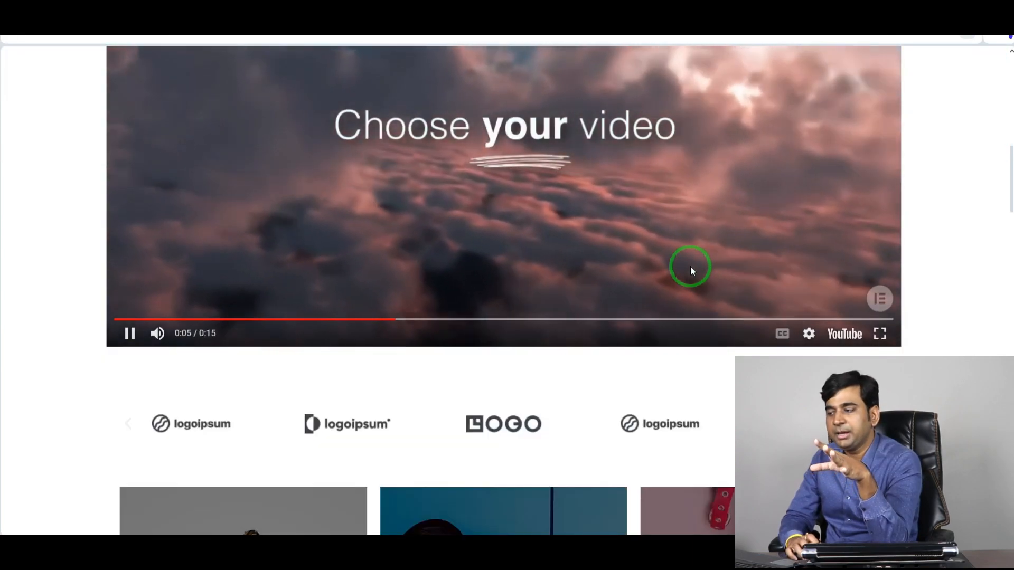
scroll(690, 267, "up", 3)
scroll(464, 247, "up", 2)
scroll(464, 247, "down", 8)
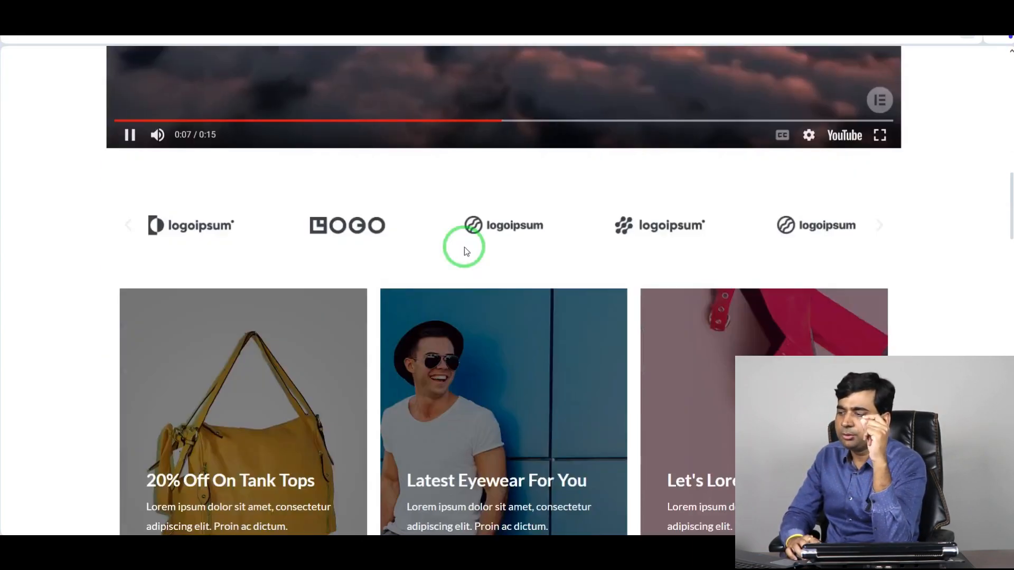
scroll(524, 335, "up", 14)
scroll(523, 337, "down", 8)
scroll(521, 340, "up", 10)
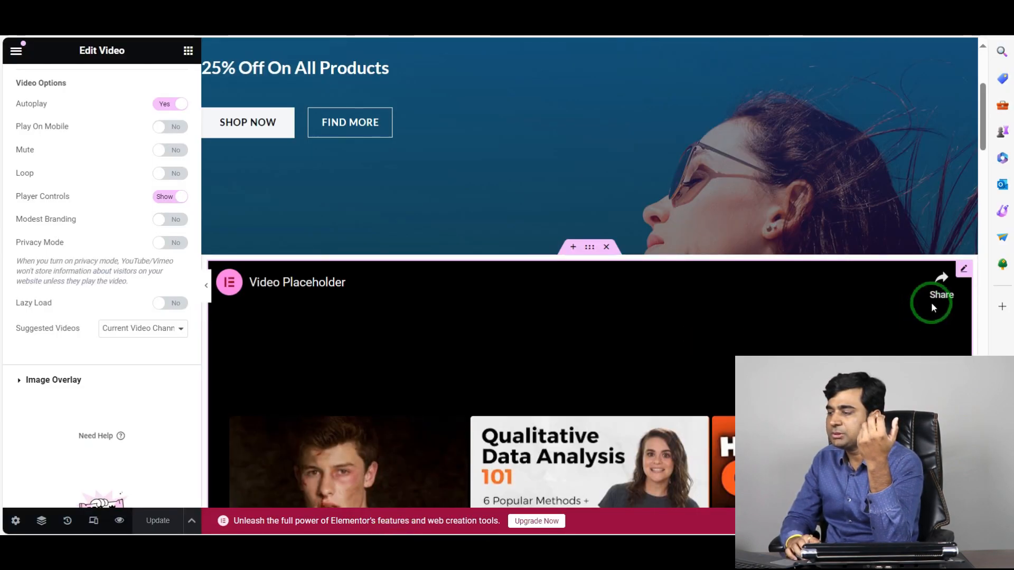
- Delete the video container between the hero banner and the logo carousel and update the page
scroll(620, 290, "down", 7)
scroll(520, 271, "up", 2)
scroll(519, 271, "up", 5)
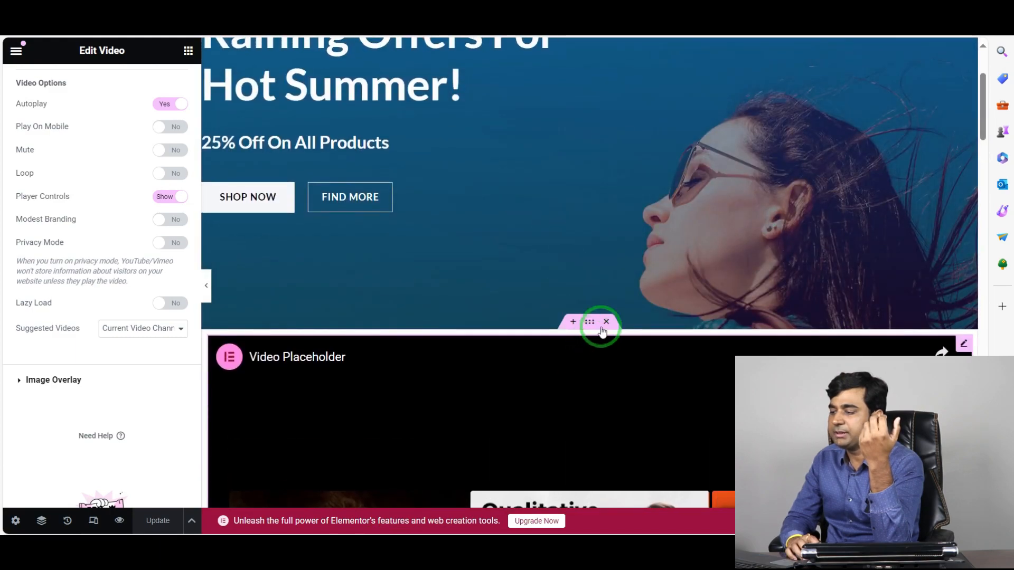
left_click(607, 323)
scroll(594, 319, "down", 6)
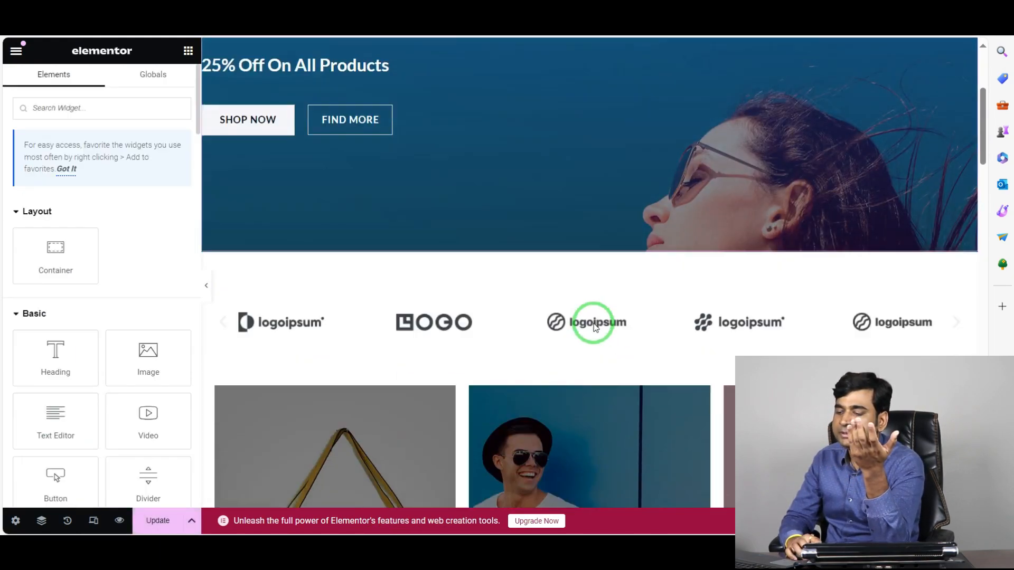
scroll(255, 467, "up", 6)
left_click(158, 521)
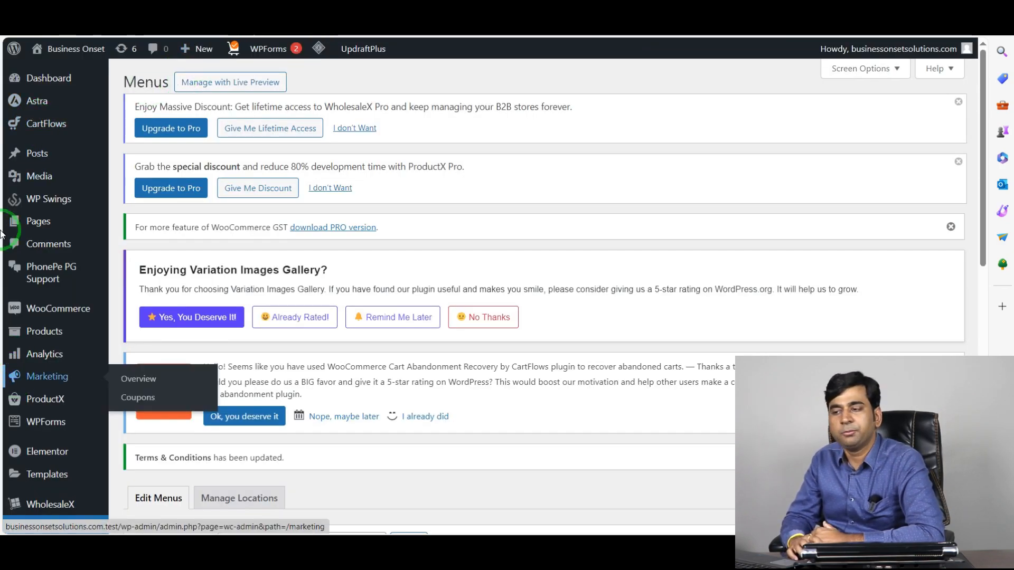
- Switch to the WordPress dashboard and open the page for adding new plugins
mouse_move(7, 48)
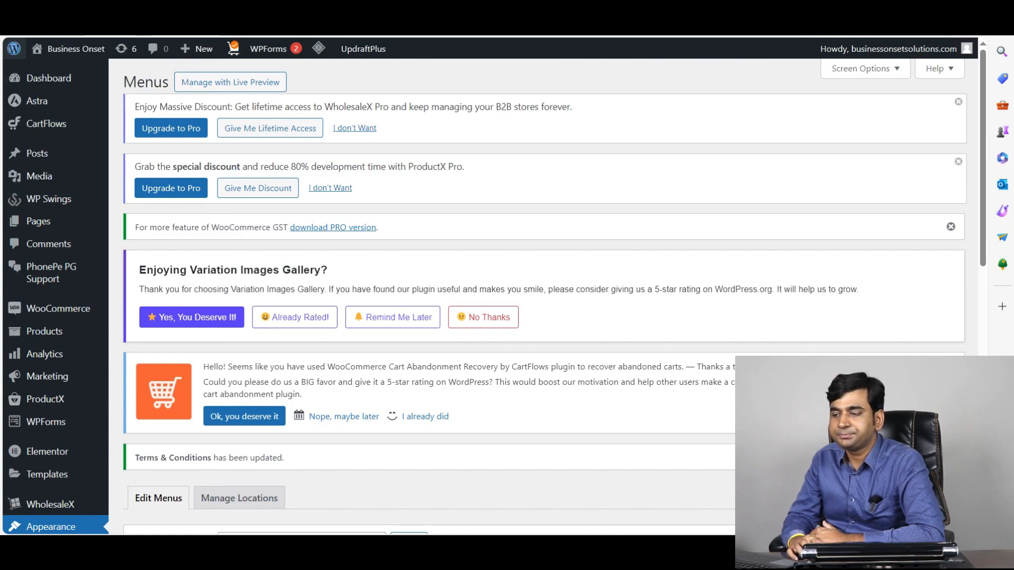
left_click(57, 231)
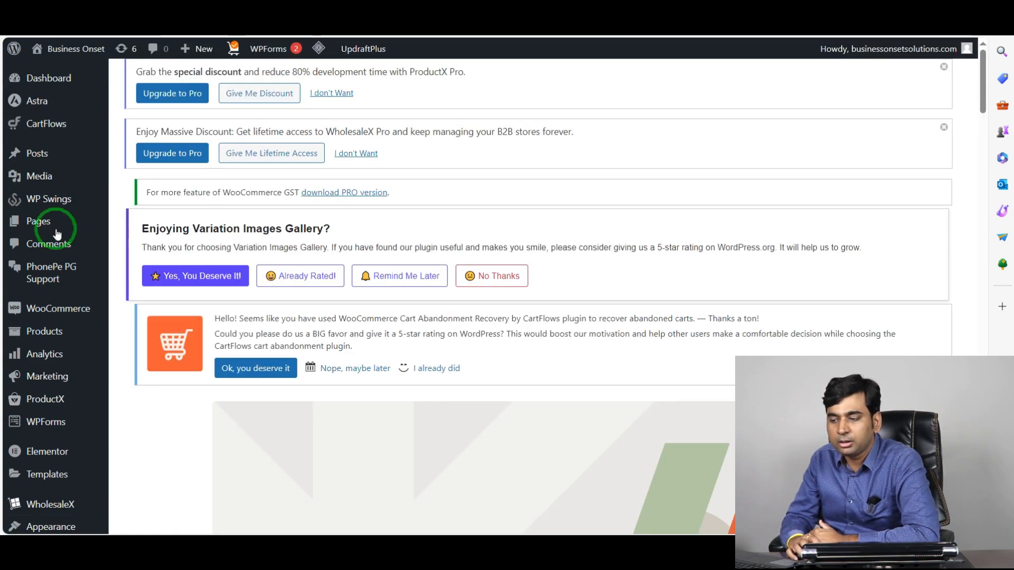
scroll(56, 443, "down", 3)
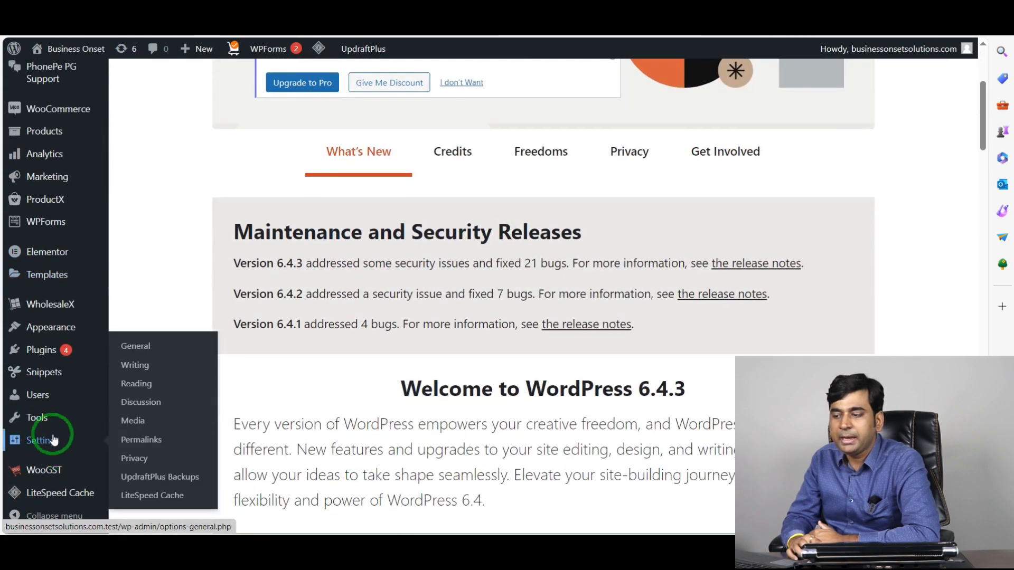
mouse_move(58, 356)
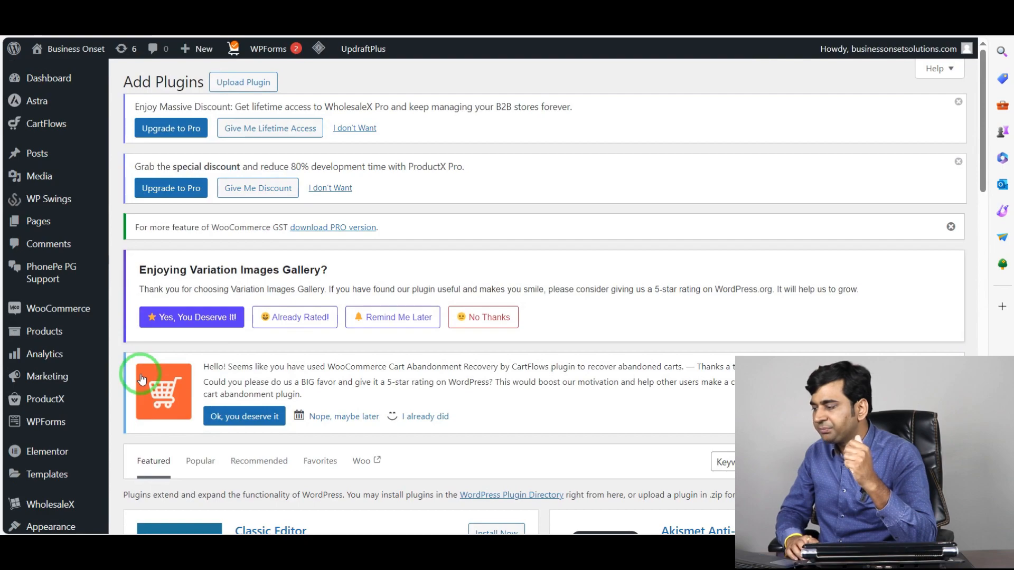
- Search the plugin directory for "depicter"
left_click(518, 403)
scroll(524, 409, "down", 3)
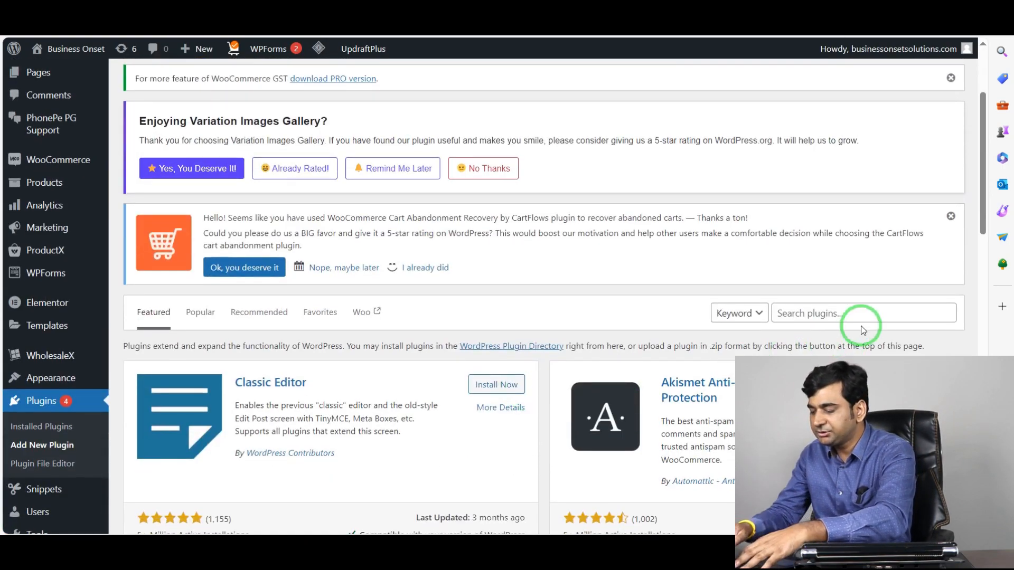
left_click(843, 307)
type("depicter")
scroll(333, 373, "down", 2)
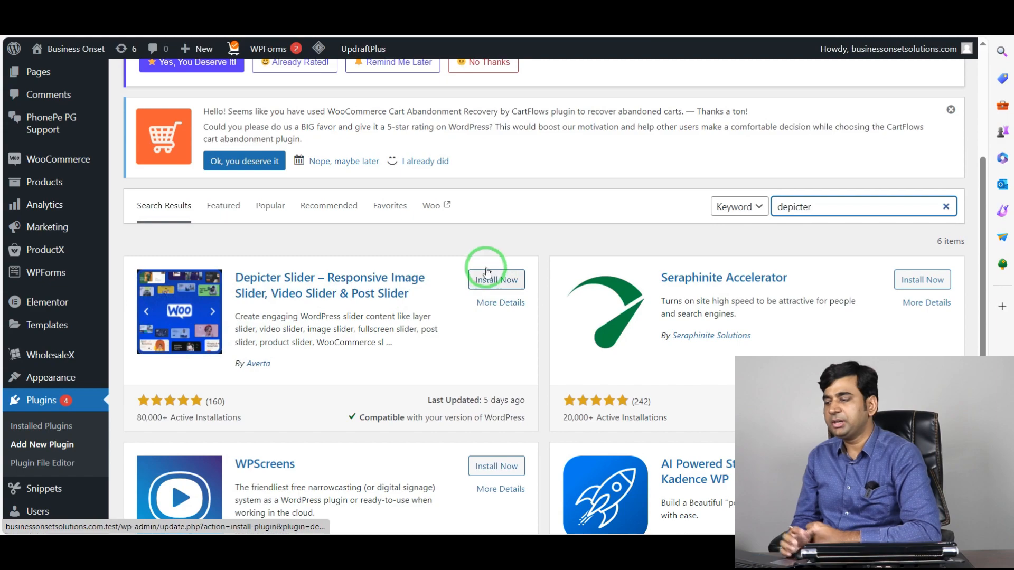
- Install and activate the Depicter Slider plugin
left_click(496, 281)
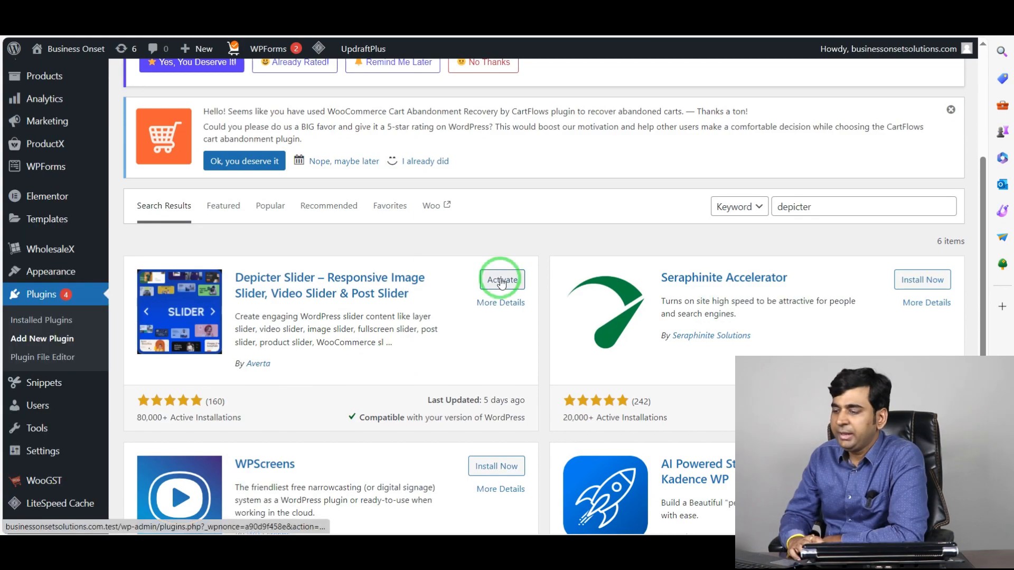
scroll(488, 349, "down", 4)
scroll(486, 360, "up", 5)
scroll(285, 288, "down", 1)
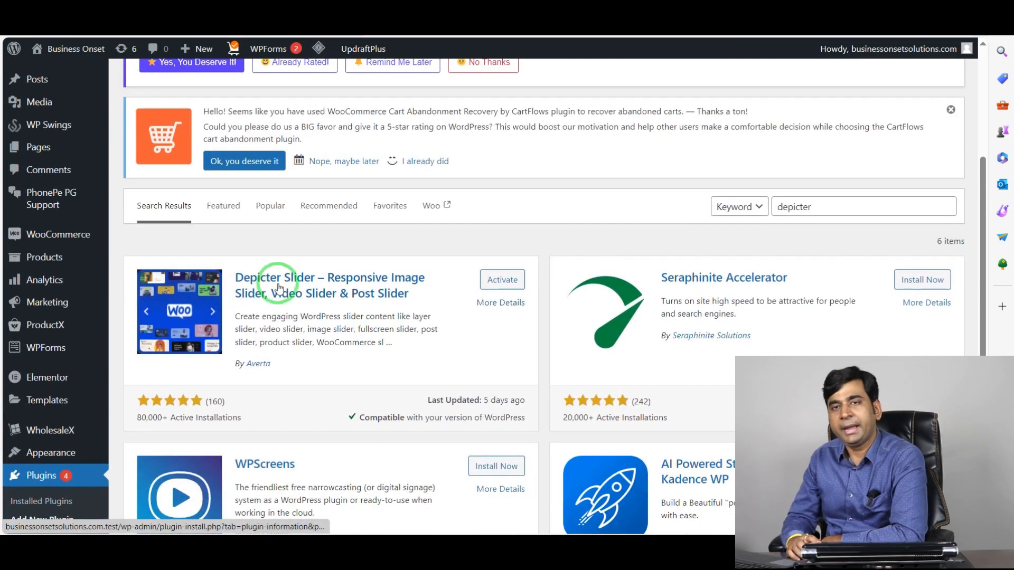
left_click(513, 289)
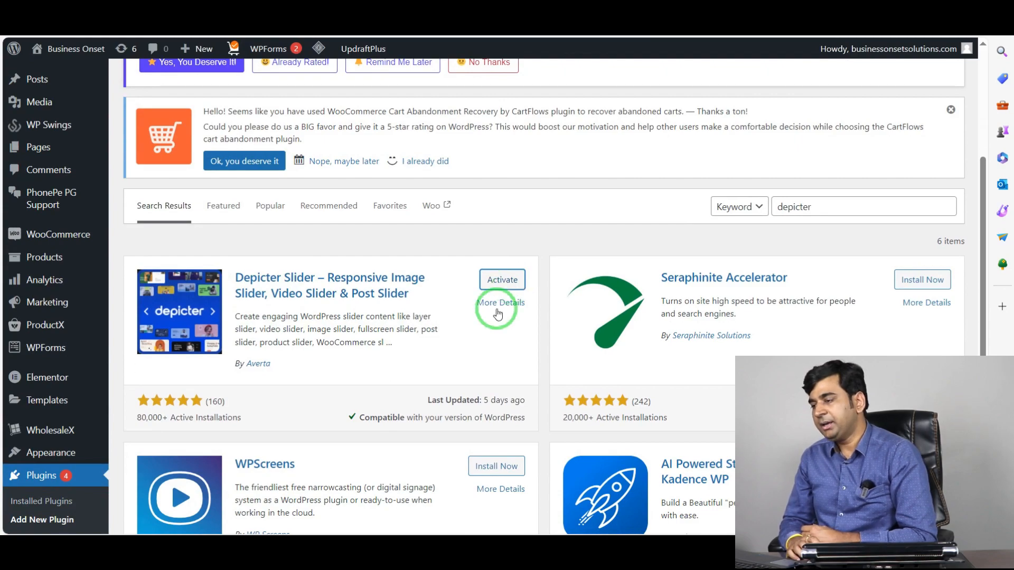
scroll(475, 332, "down", 2)
scroll(475, 332, "up", 4)
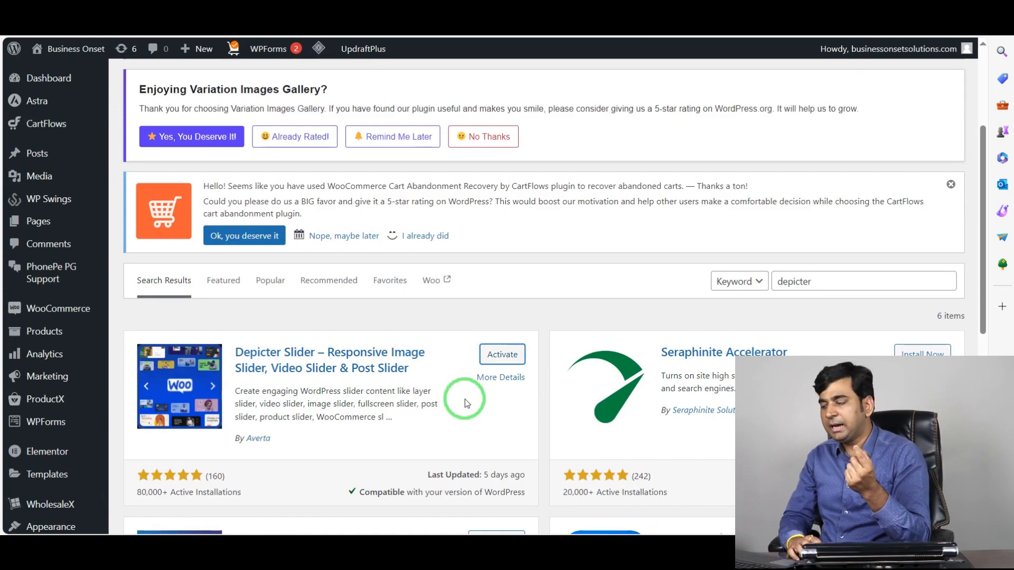
scroll(465, 403, "down", 9)
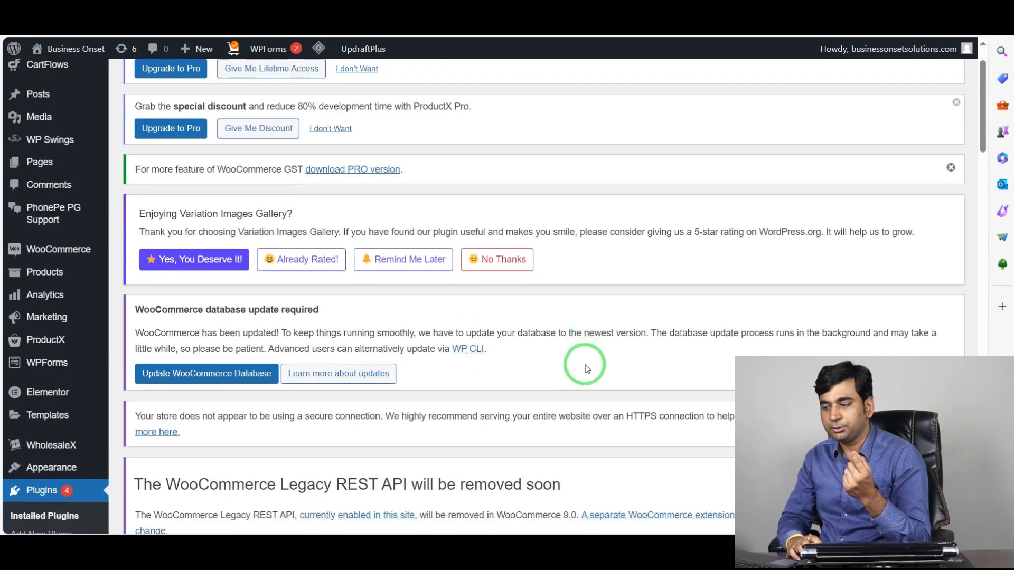
scroll(452, 376, "down", 12)
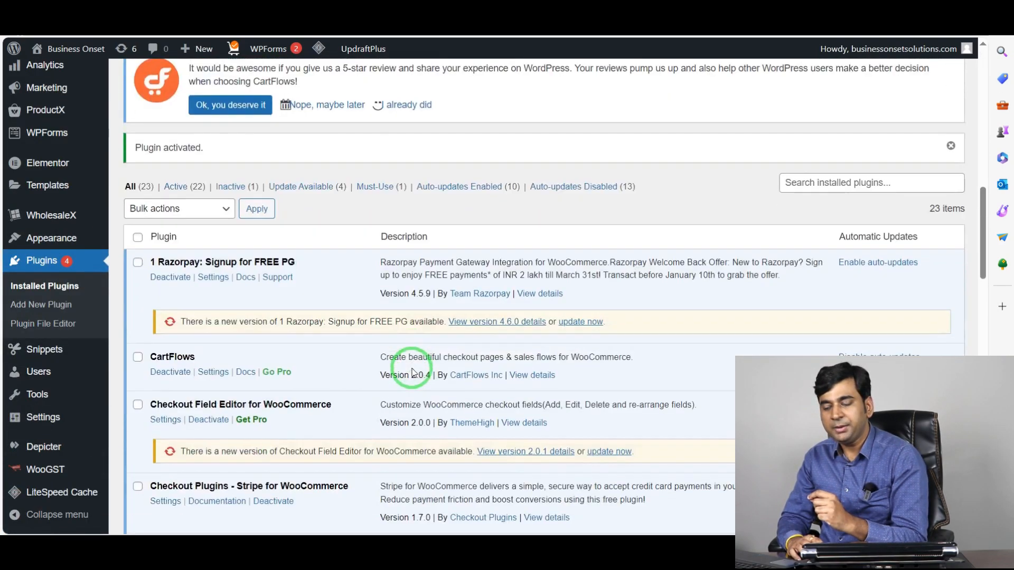
scroll(297, 406, "up", 15)
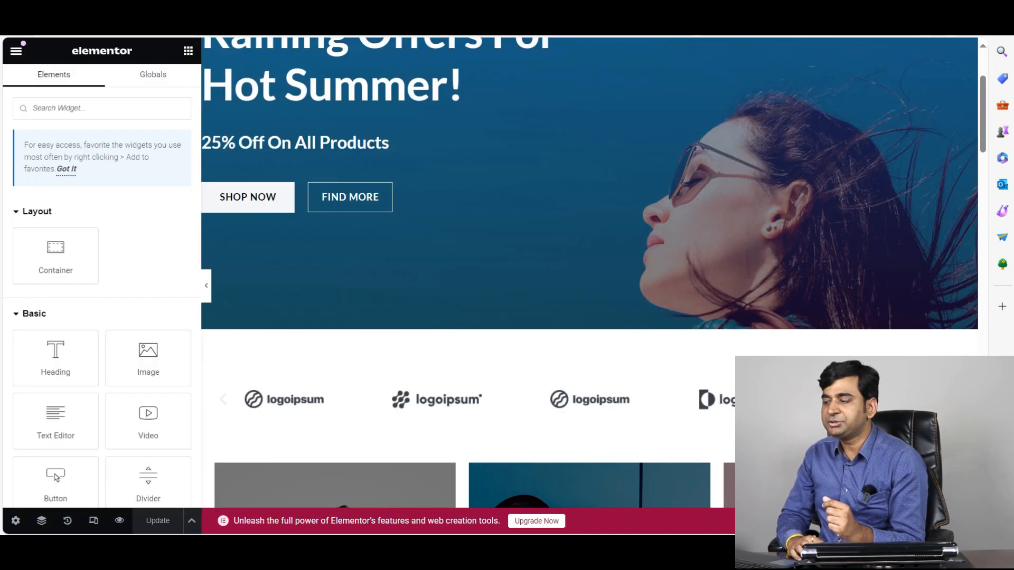
- Return to the Elementor editor and add a single-column container between the hero banner and the logo carousel
scroll(470, 306, "down", 3)
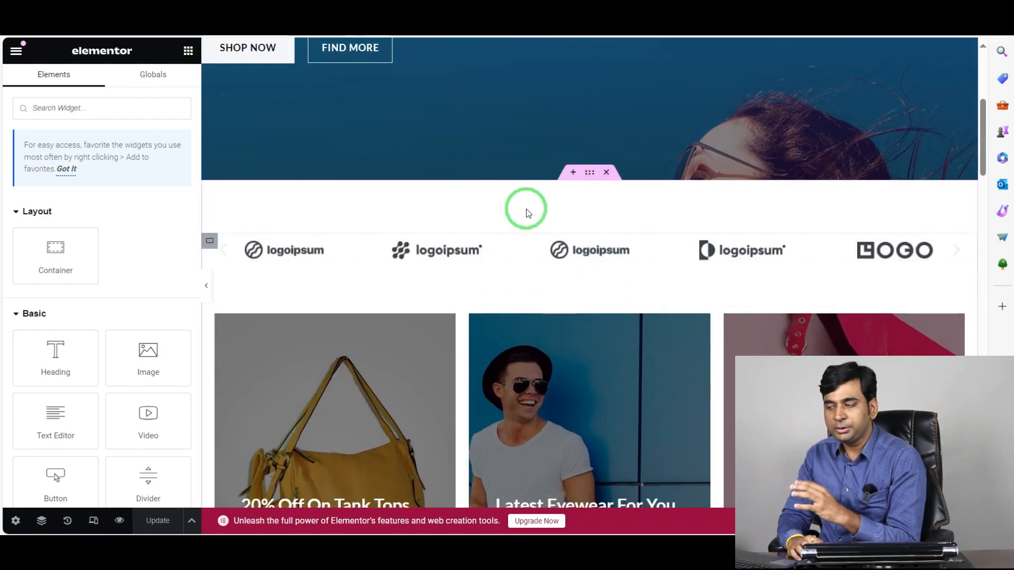
left_click(572, 173)
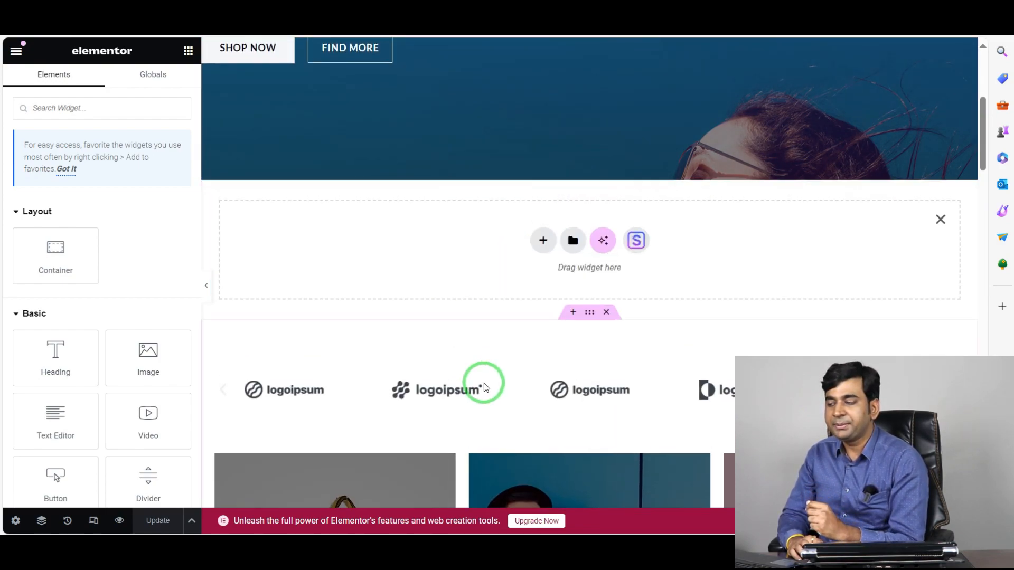
left_click(544, 239)
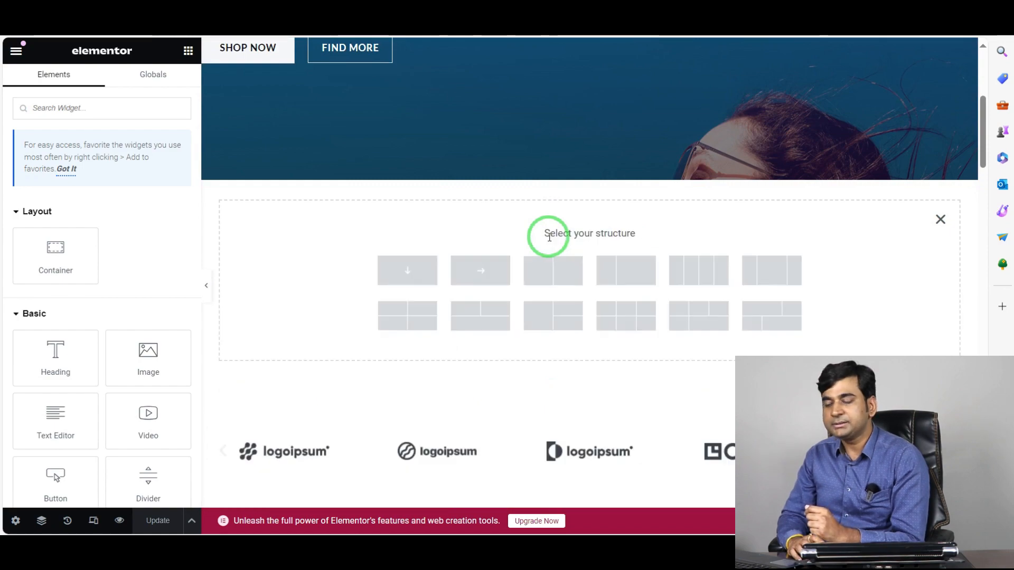
left_click(407, 270)
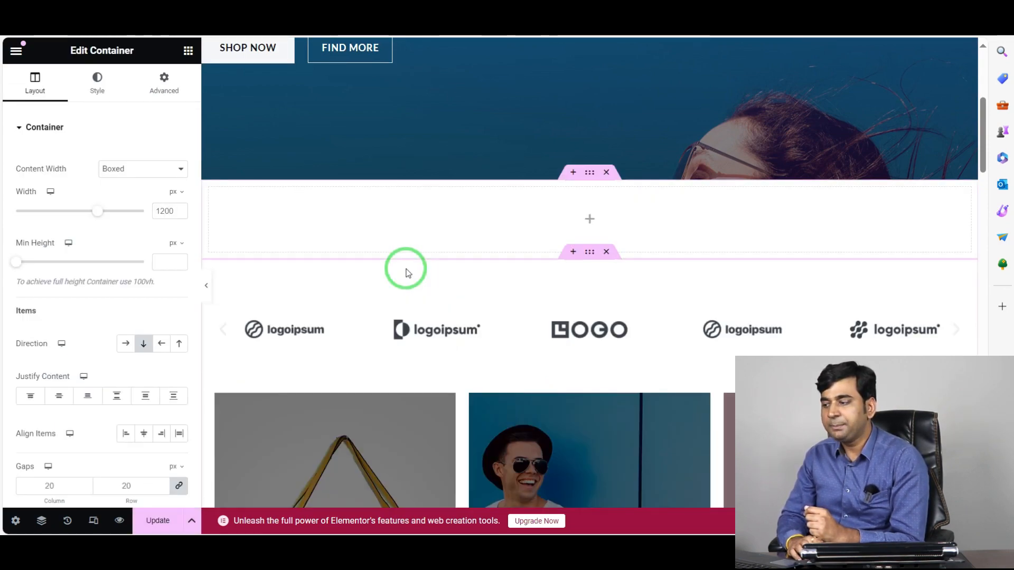
- Search the Elementor widgets for "depicter" to find a slider widget for the new empty container
left_click(589, 220)
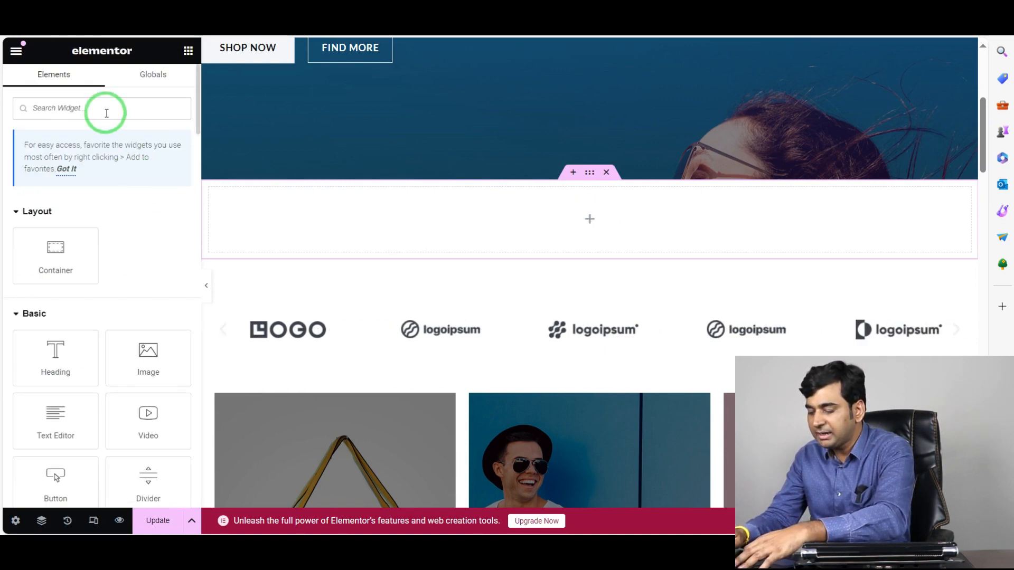
type("dep")
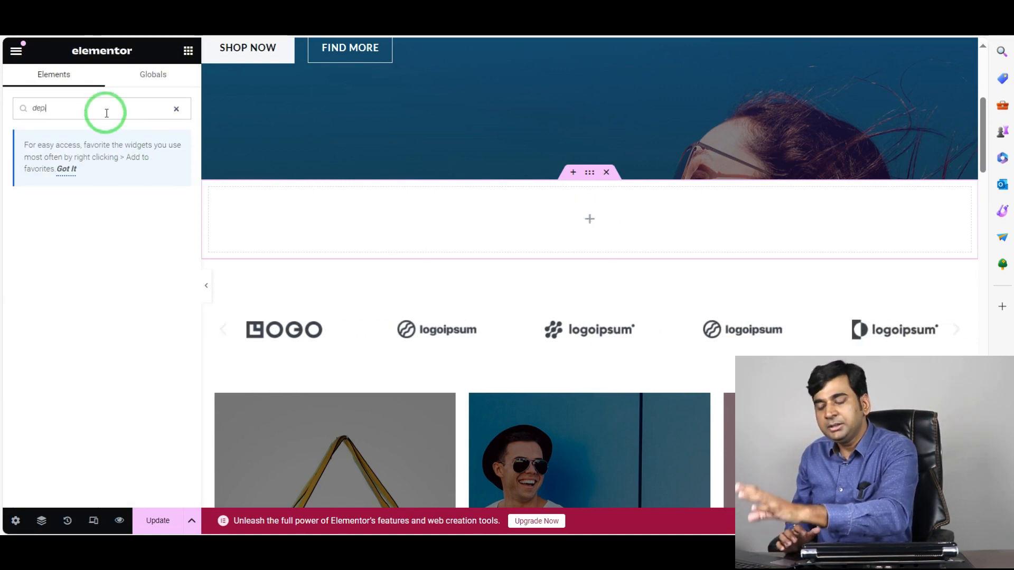
type("icter")
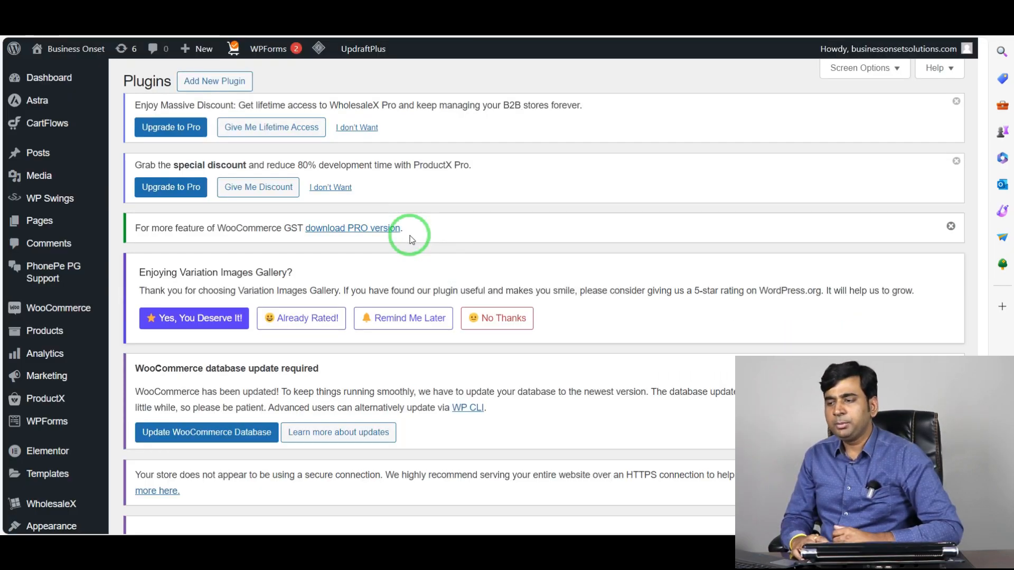
- Switch to the WordPress dashboard and look through the installed plugins page, the WordPress version page and the admin menu entries
scroll(606, 306, "down", 6)
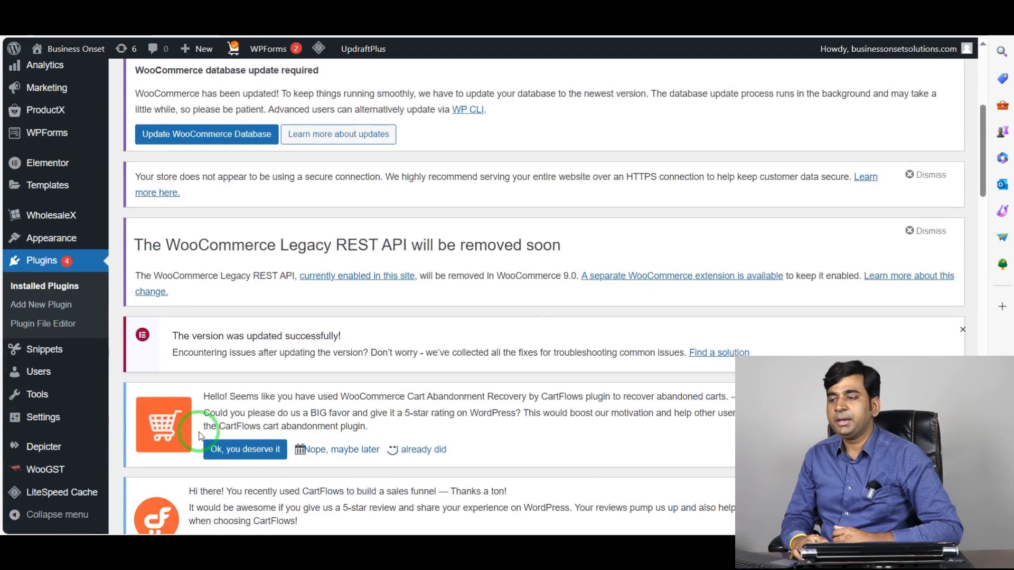
scroll(18, 317, "up", 6)
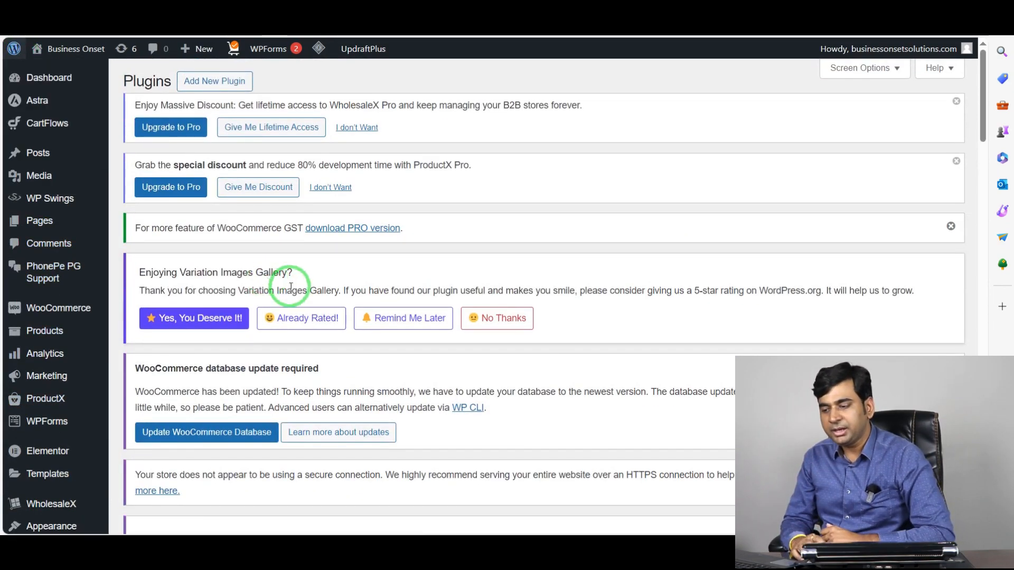
scroll(396, 438, "down", 7)
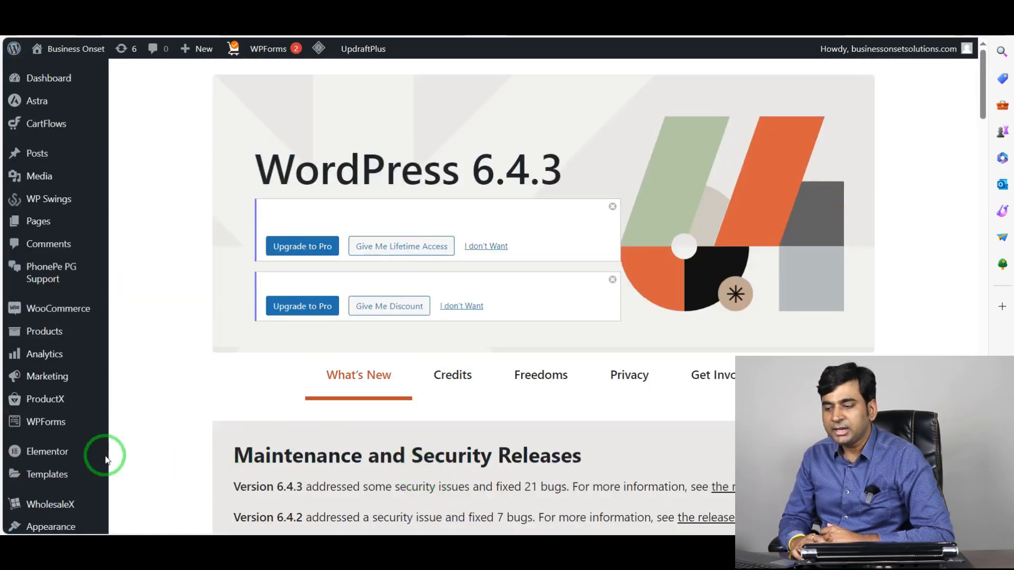
mouse_move(53, 443)
scroll(50, 439, "down", 7)
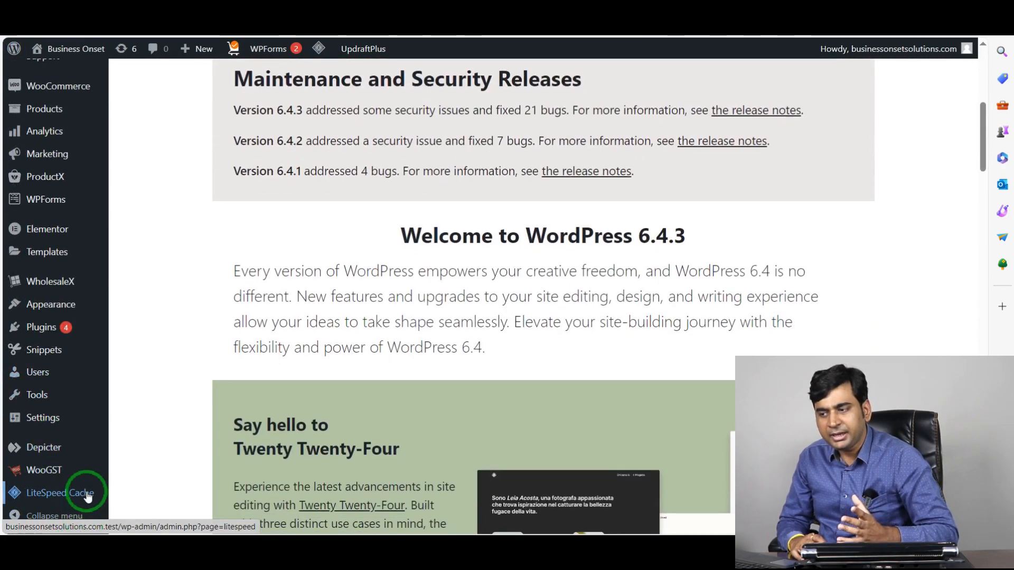
scroll(69, 476, "down", 5)
scroll(71, 404, "up", 3)
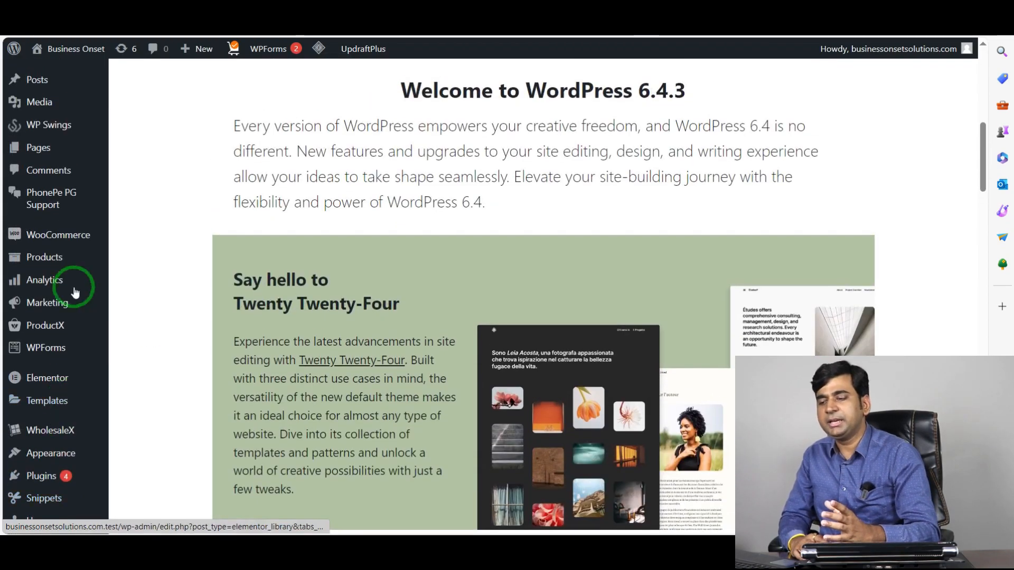
mouse_move(55, 333)
scroll(64, 349, "down", 3)
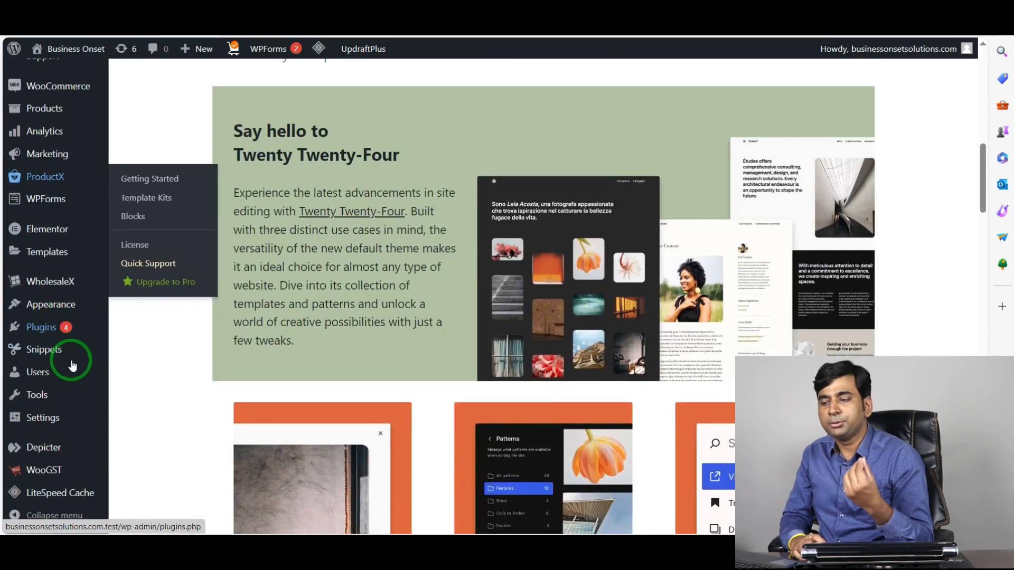
scroll(157, 282, "up", 5)
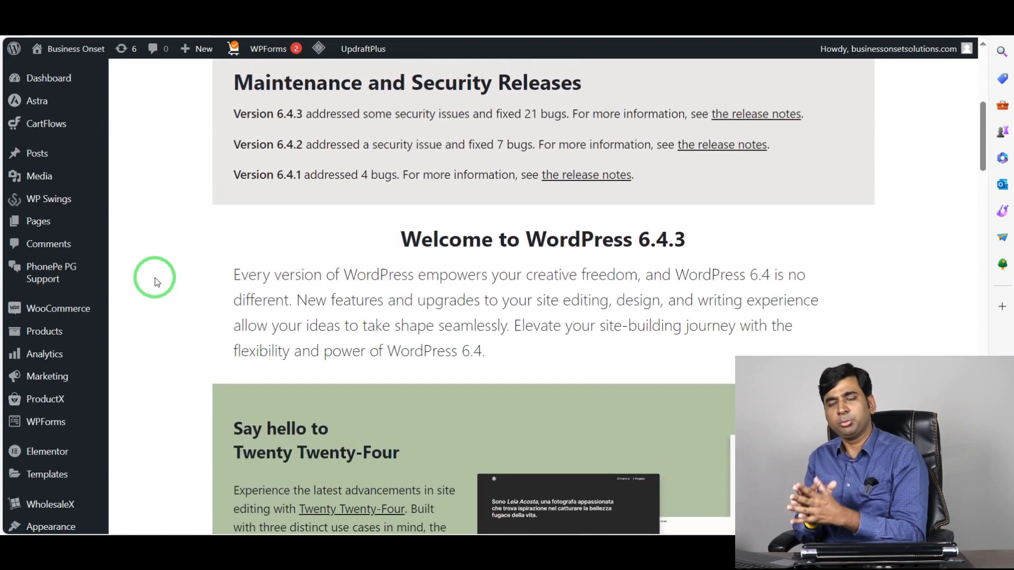